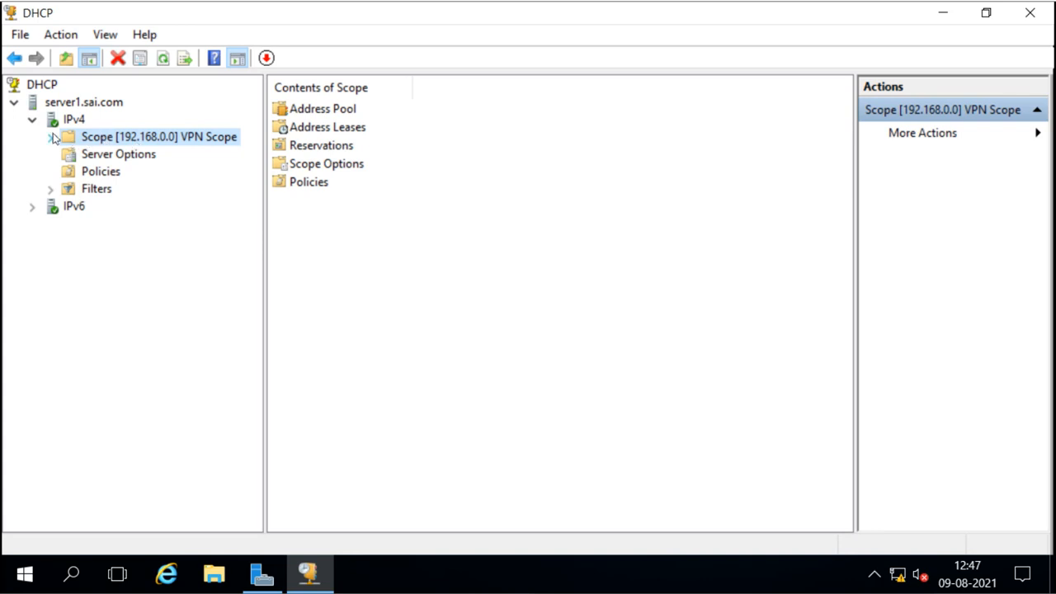
Inspect the VPN Scope's address pool and empty lease list, then minimize the DHCP console.
click(52, 138)
click(125, 159)
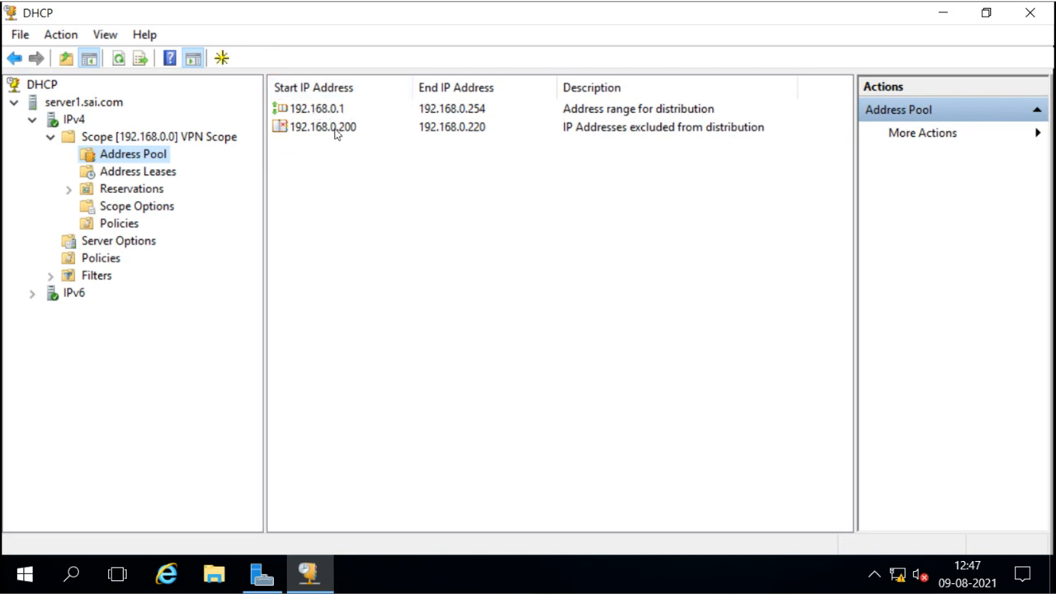
click(159, 178)
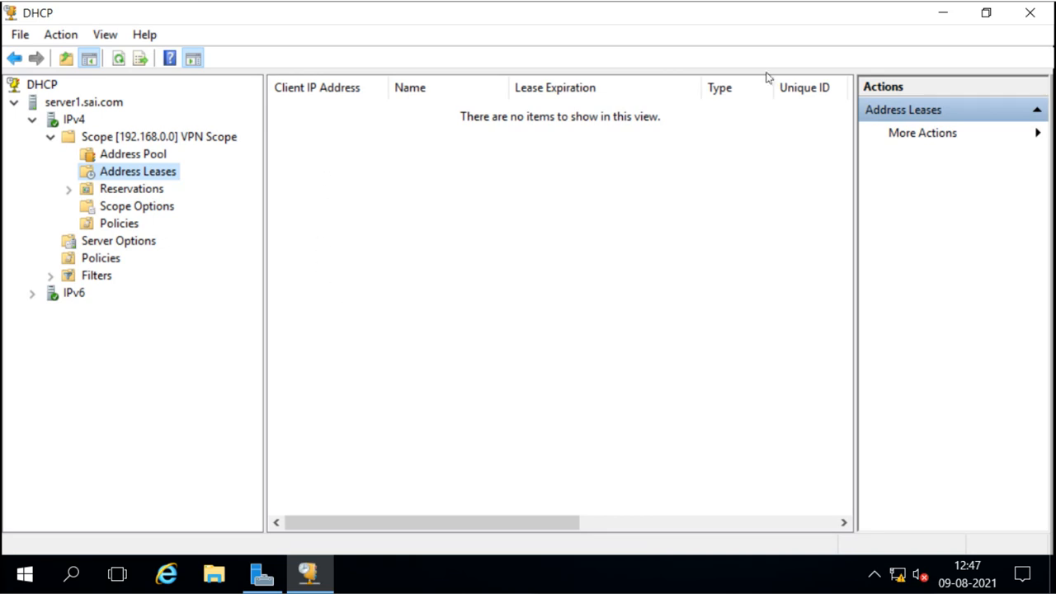
click(935, 18)
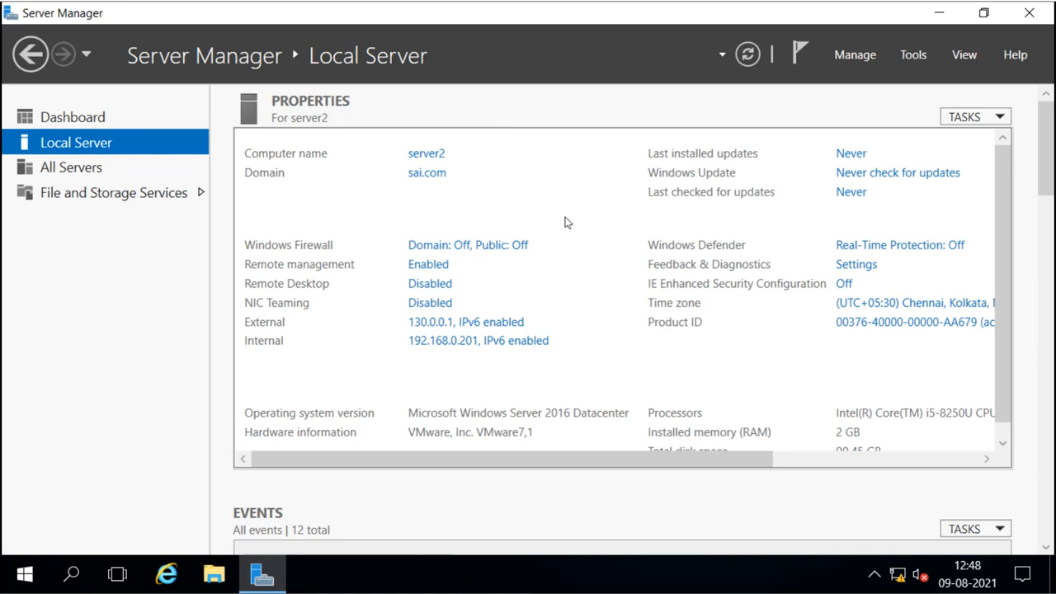
Start the Add Roles and Features Wizard with the default installation type and server2 as destination.
click(847, 58)
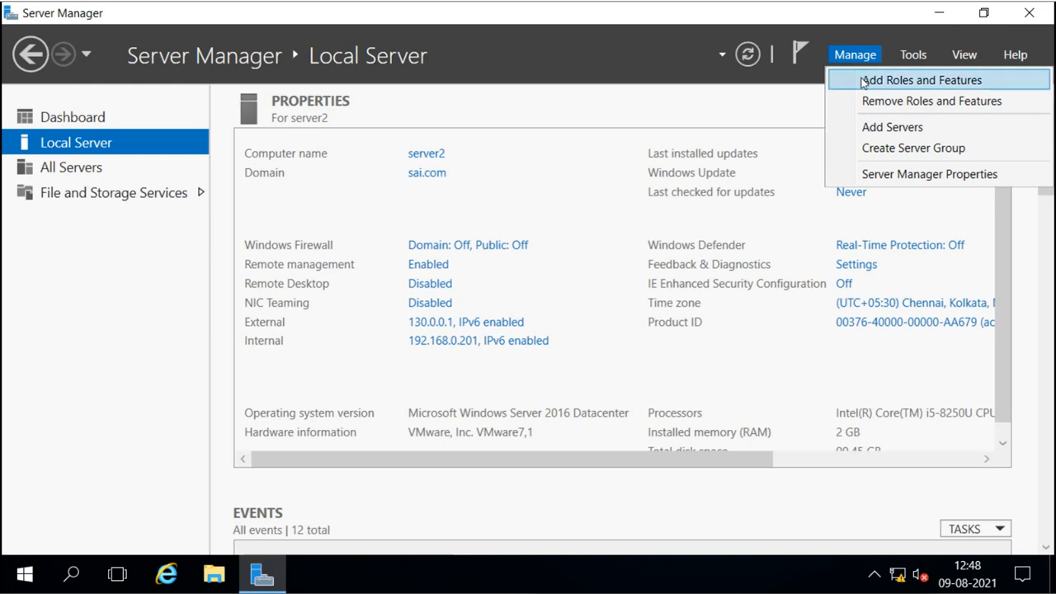
click(862, 80)
click(818, 140)
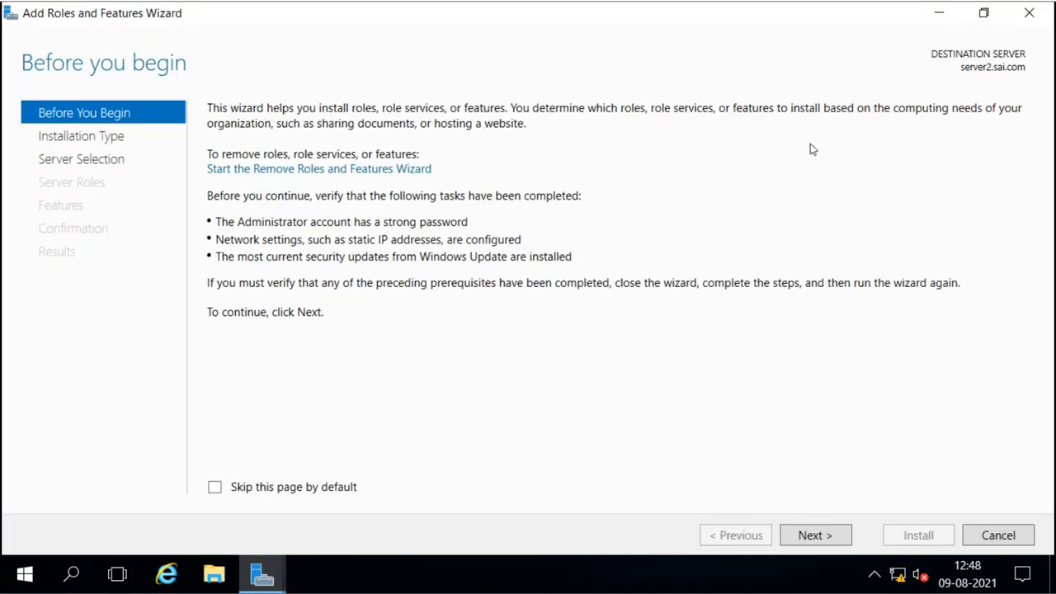
click(814, 536)
click(814, 535)
click(814, 536)
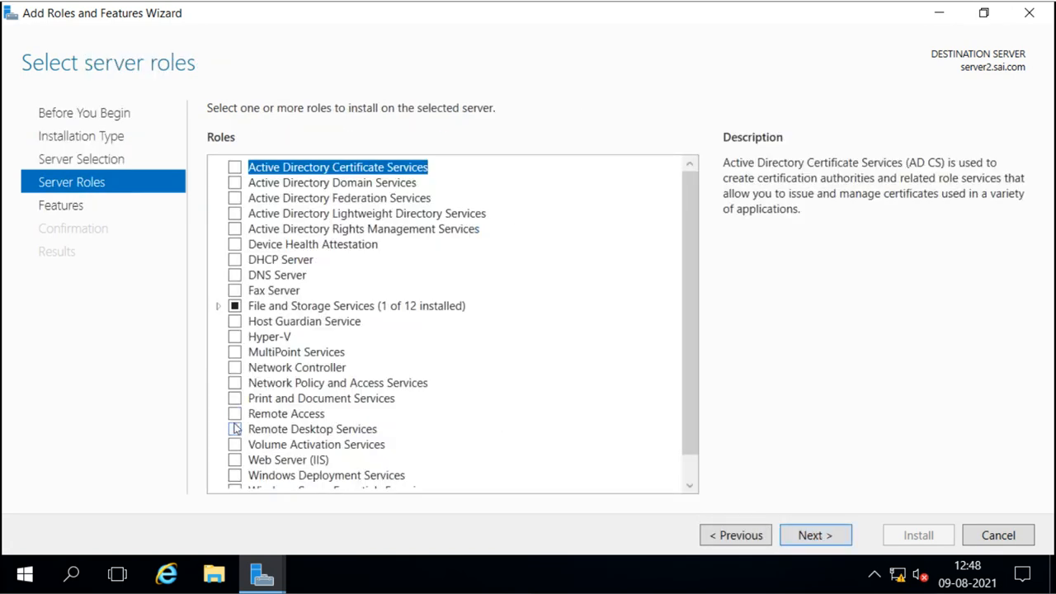
Select the Remote Access role and advance past Features to its role services list.
click(236, 416)
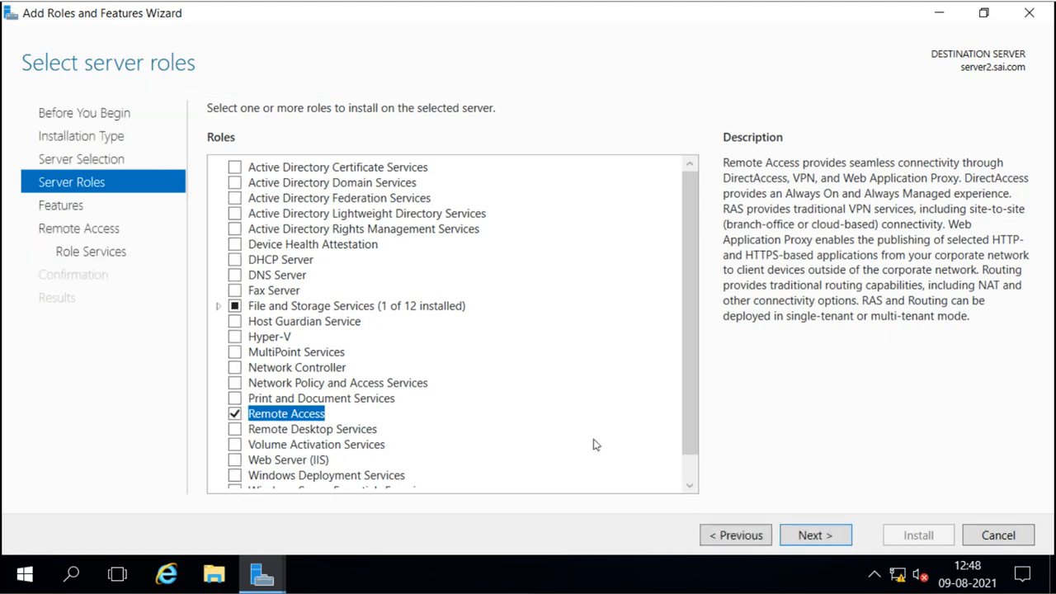
click(804, 536)
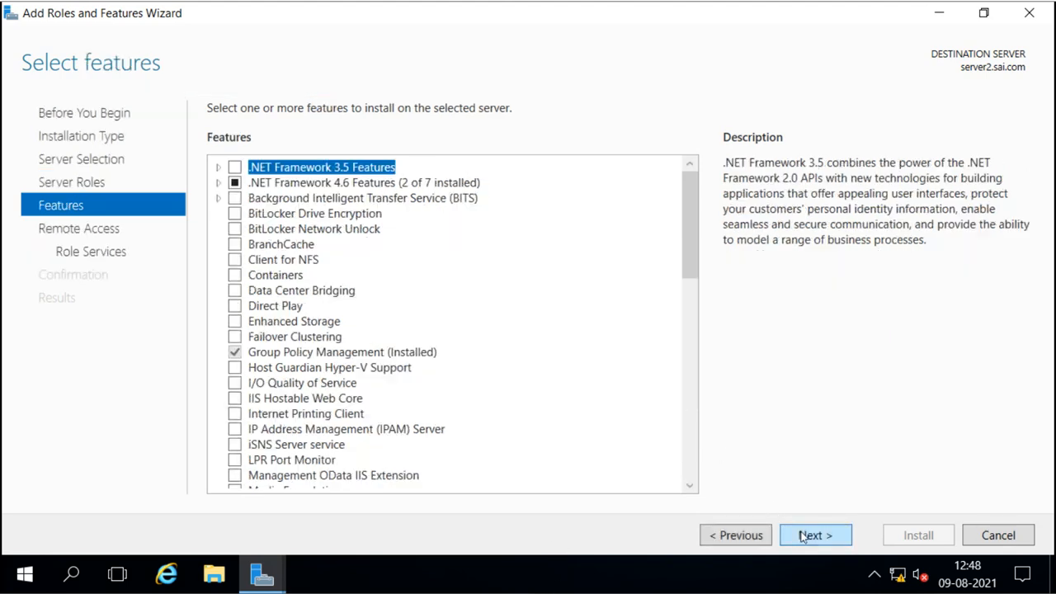
click(803, 537)
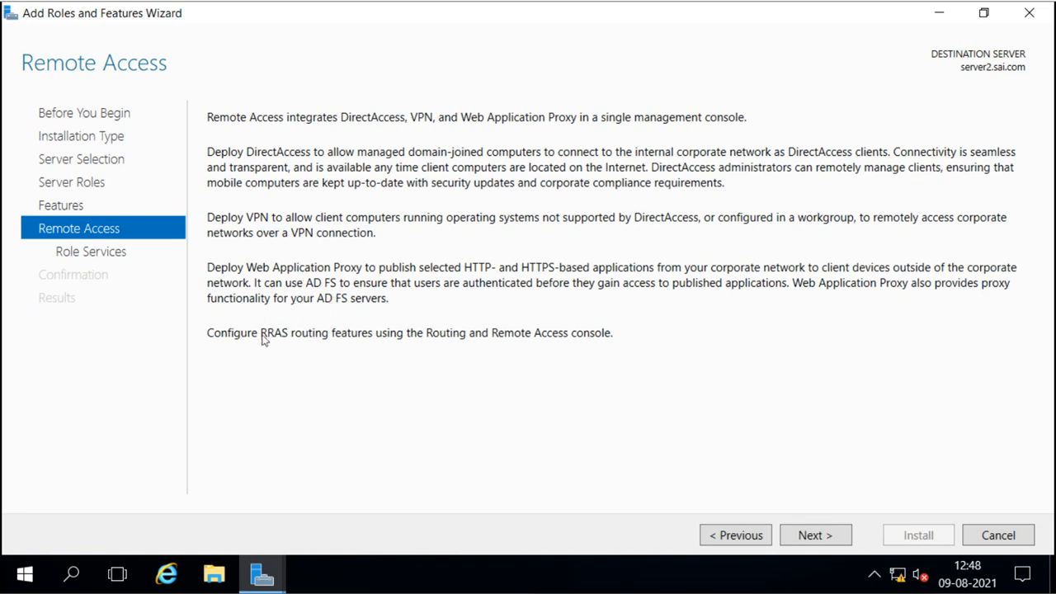
click(811, 535)
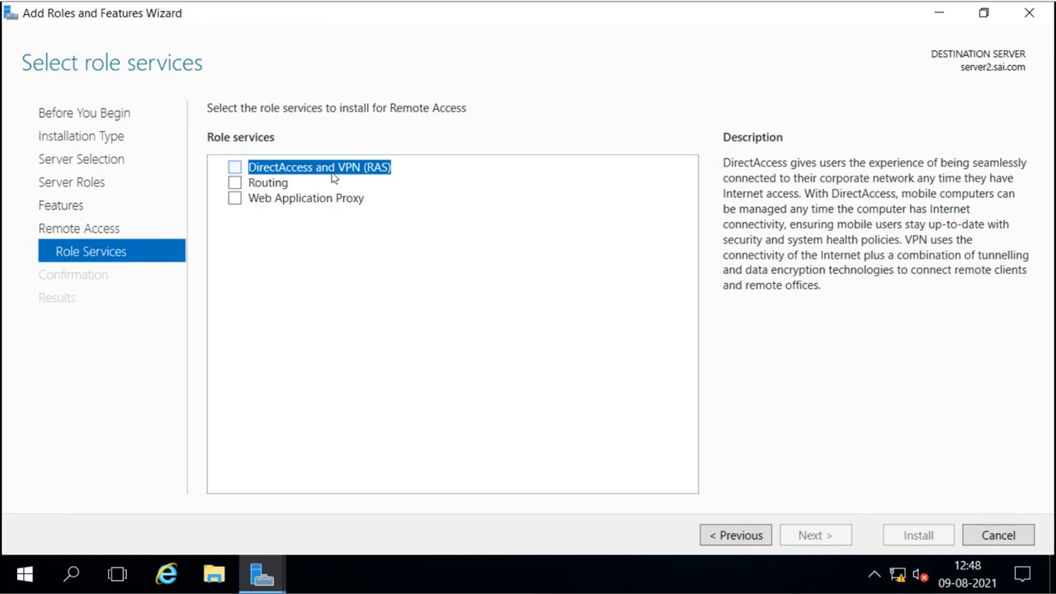
Add DirectAccess and VPN (RAS) with its required features, reviewing Routing and Web Application Proxy.
click(237, 171)
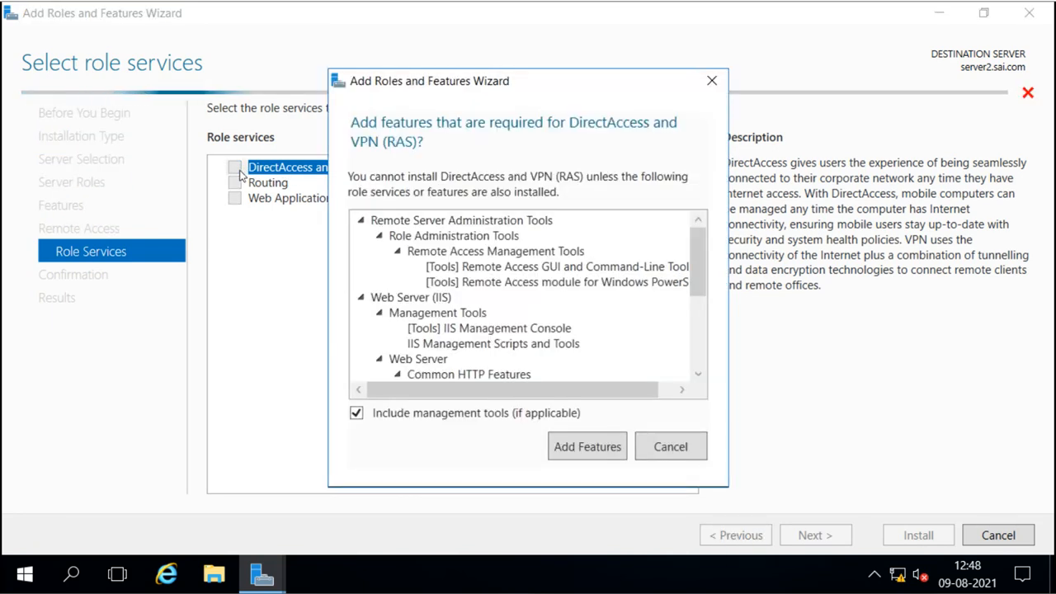
click(575, 449)
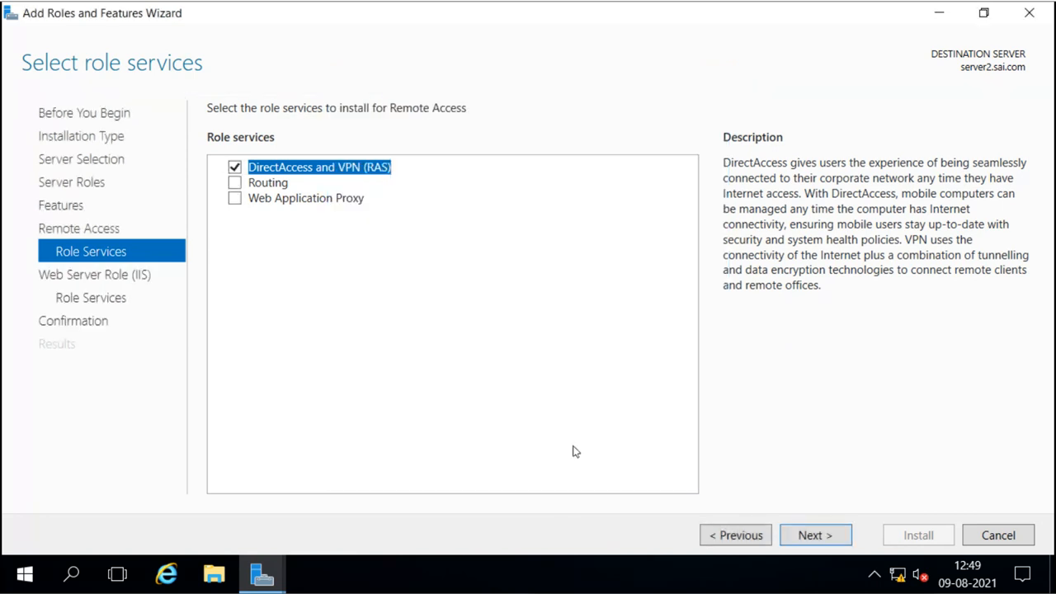
click(275, 185)
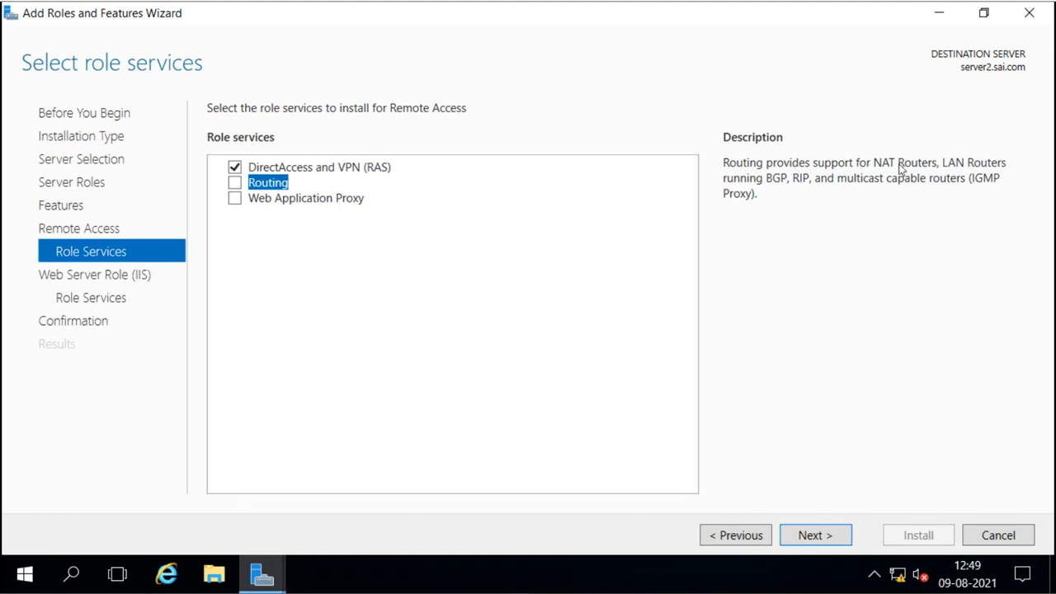
click(313, 203)
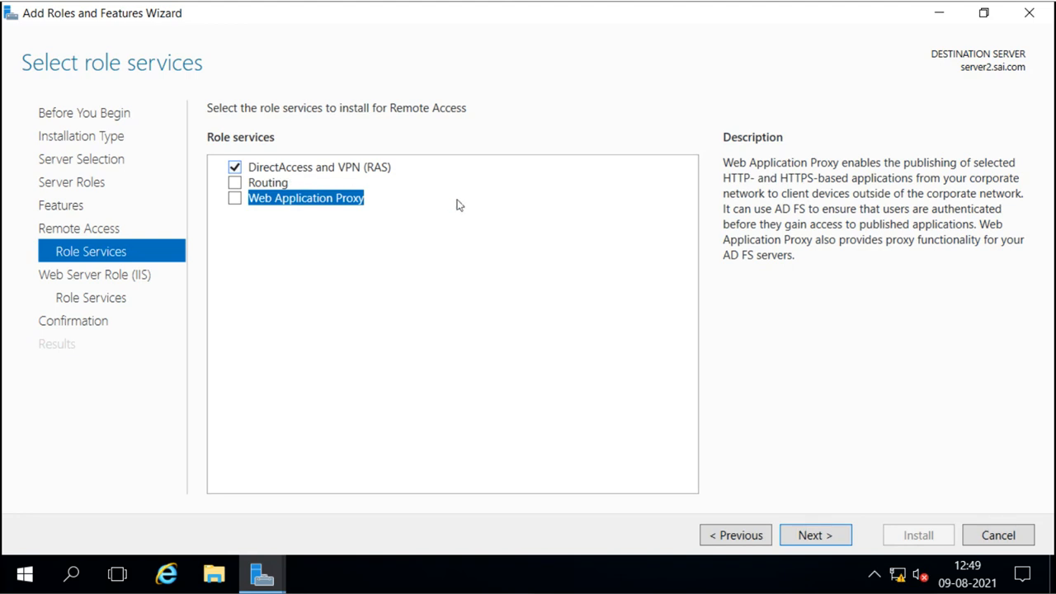
click(813, 535)
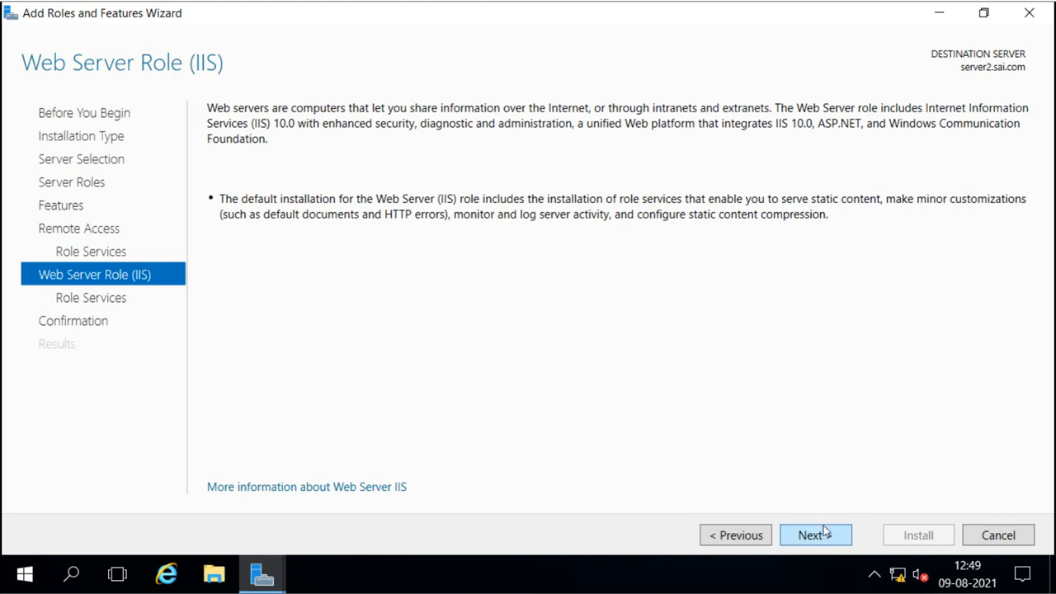
Accept default Web Server (IIS) role services, allow automatic restarts, and install Remote Access.
click(825, 532)
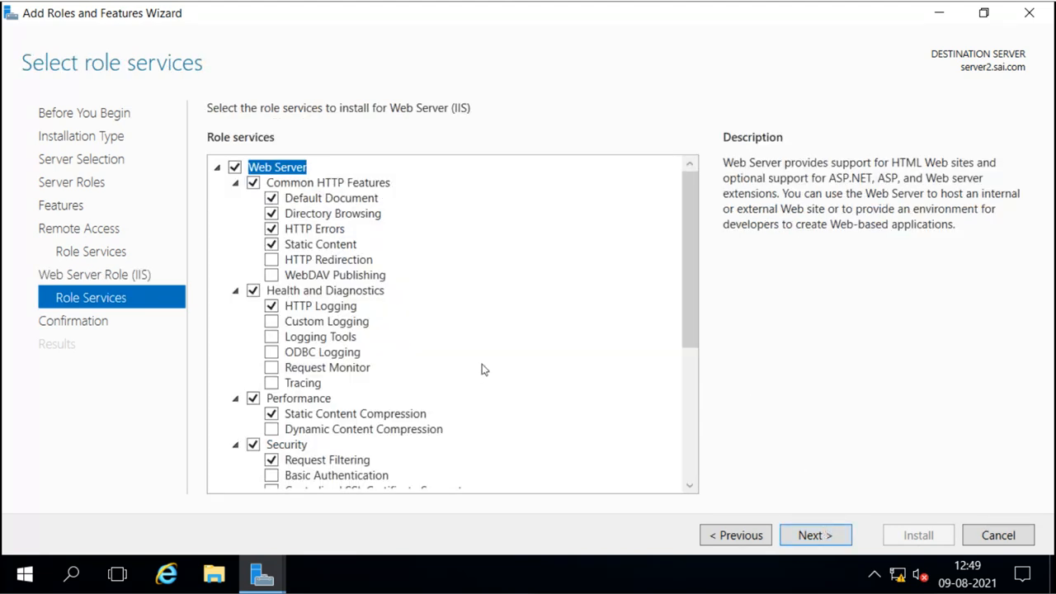
click(814, 534)
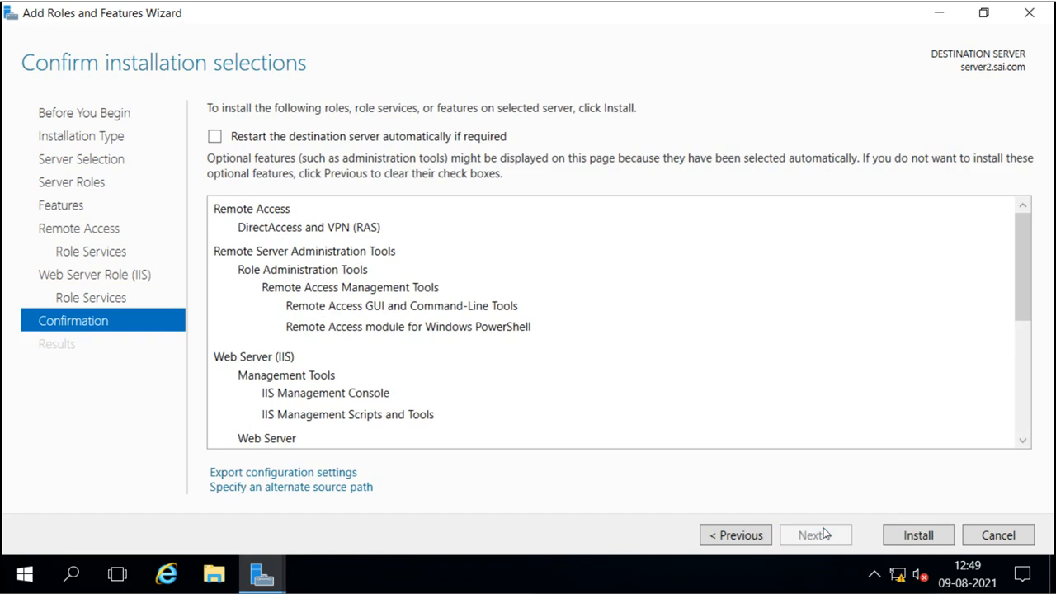
click(215, 137)
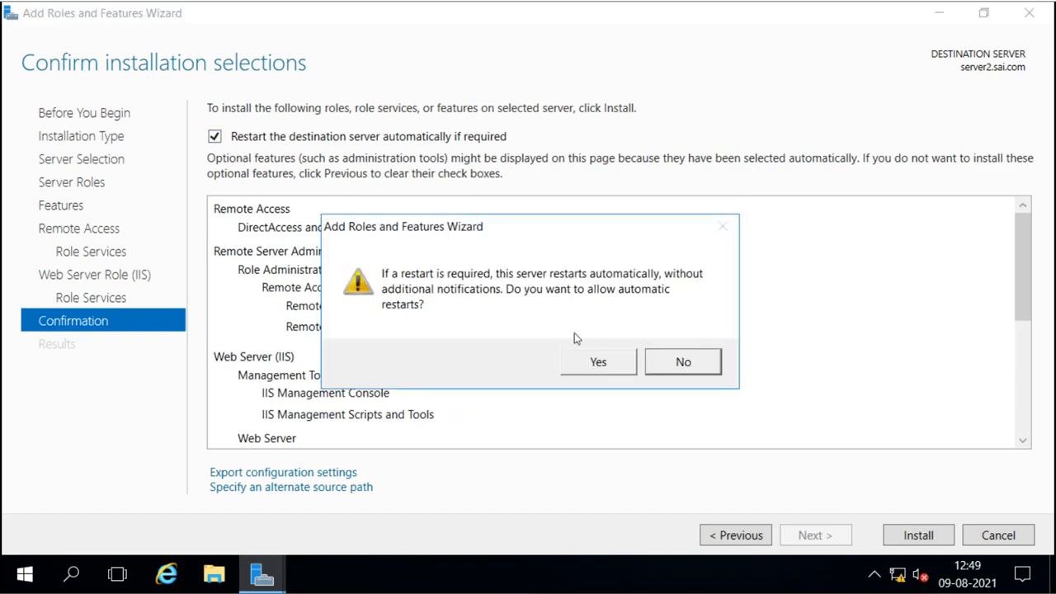
click(614, 373)
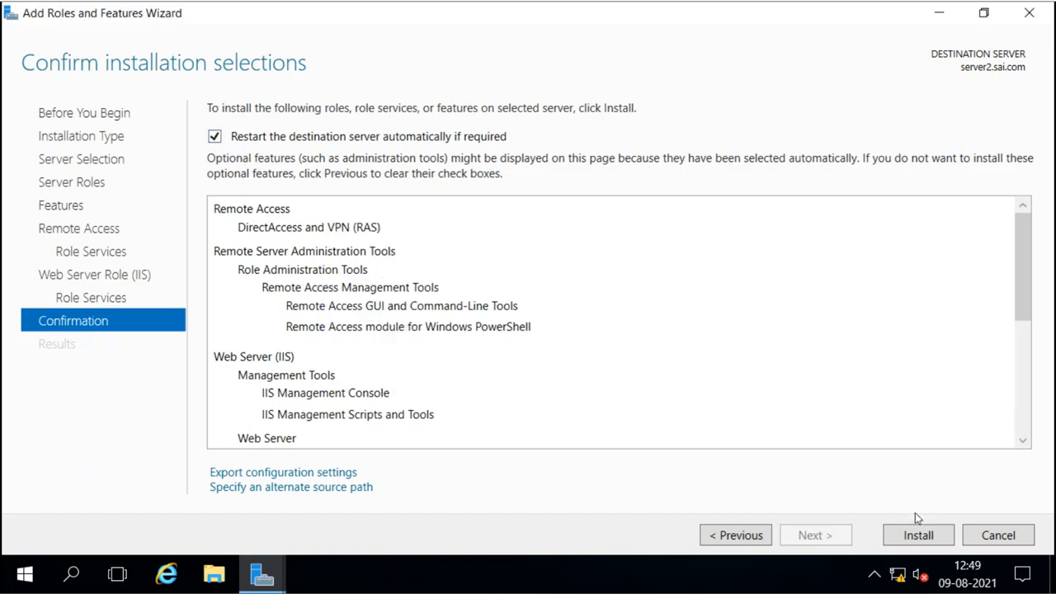
click(921, 536)
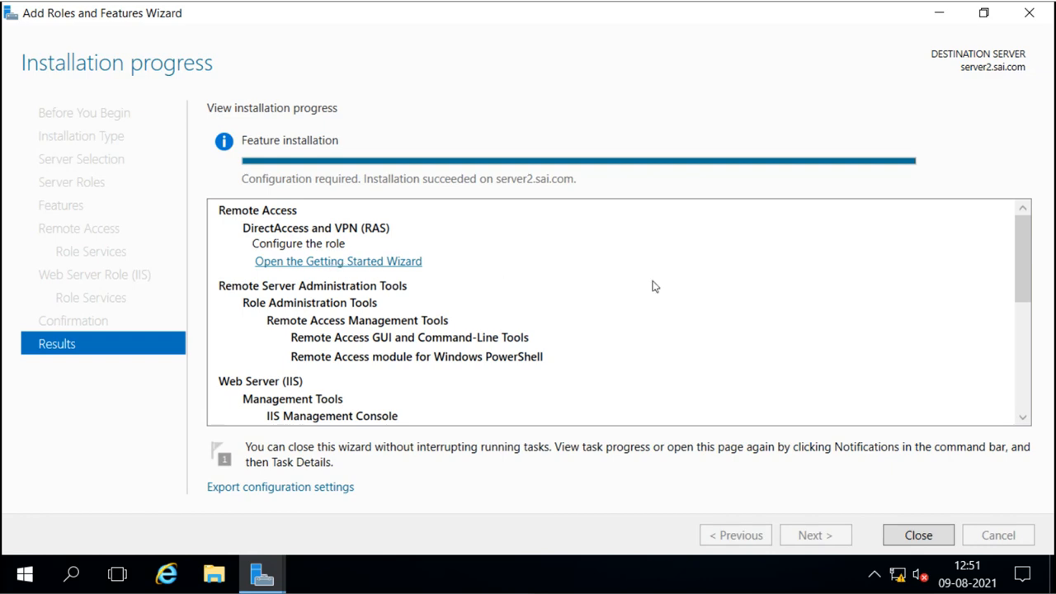
Close the finished wizard and launch the Remote Access Getting Started Wizard from notifications.
click(917, 535)
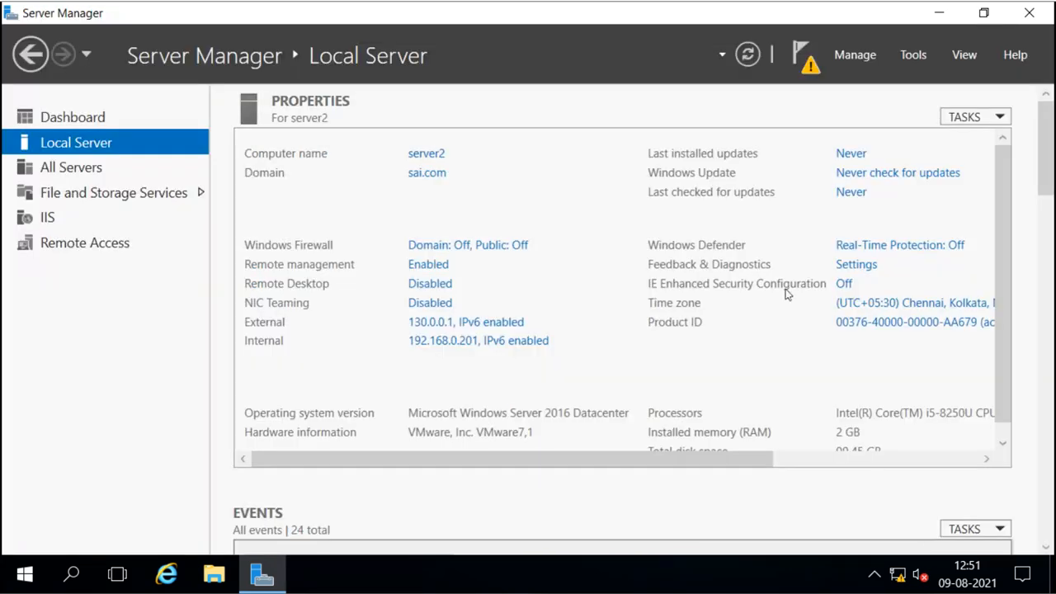
click(799, 65)
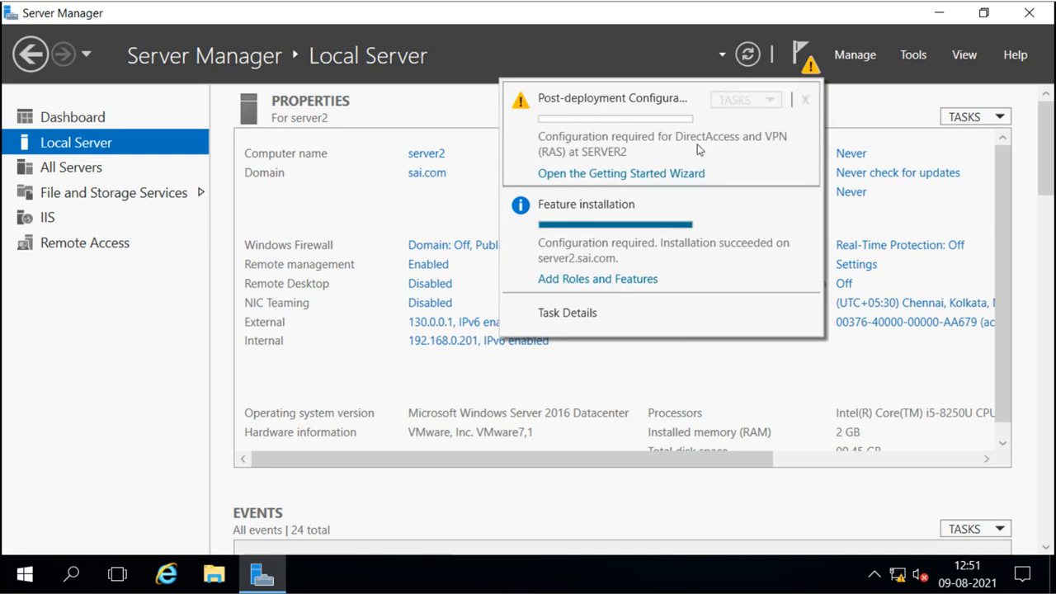
click(914, 56)
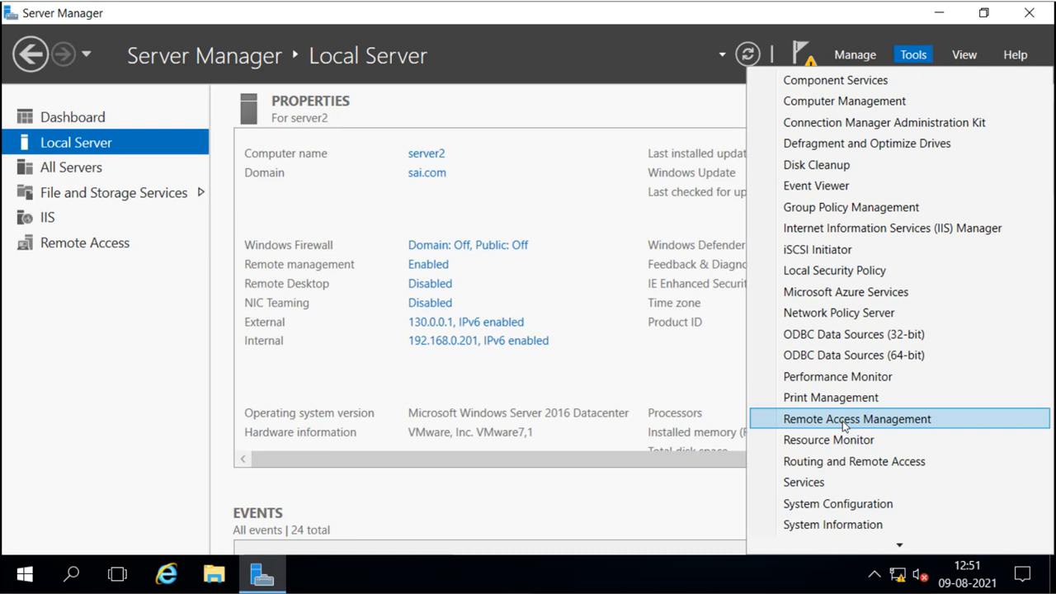
click(608, 145)
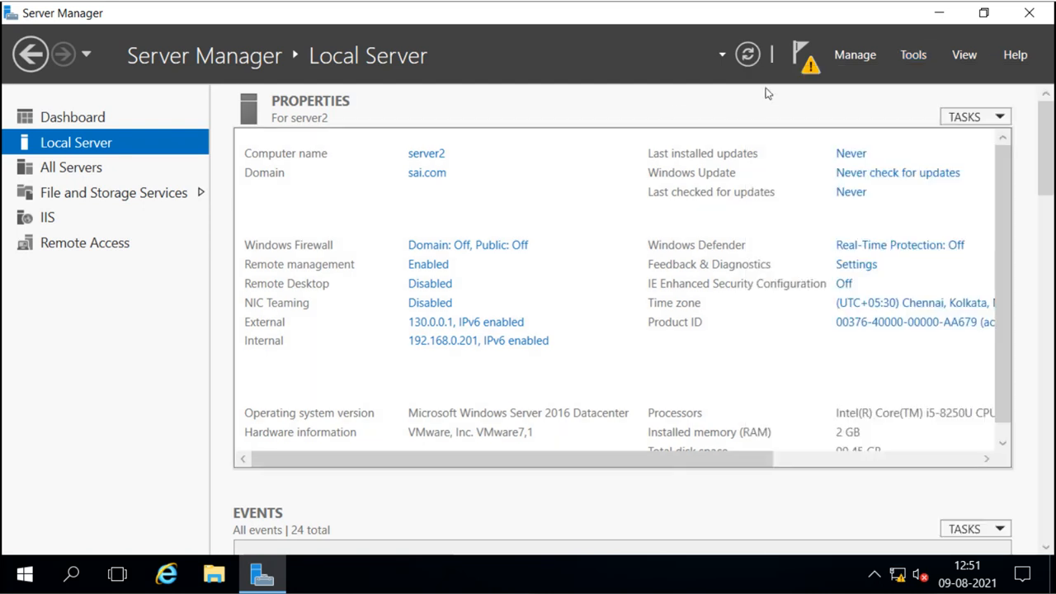
click(797, 69)
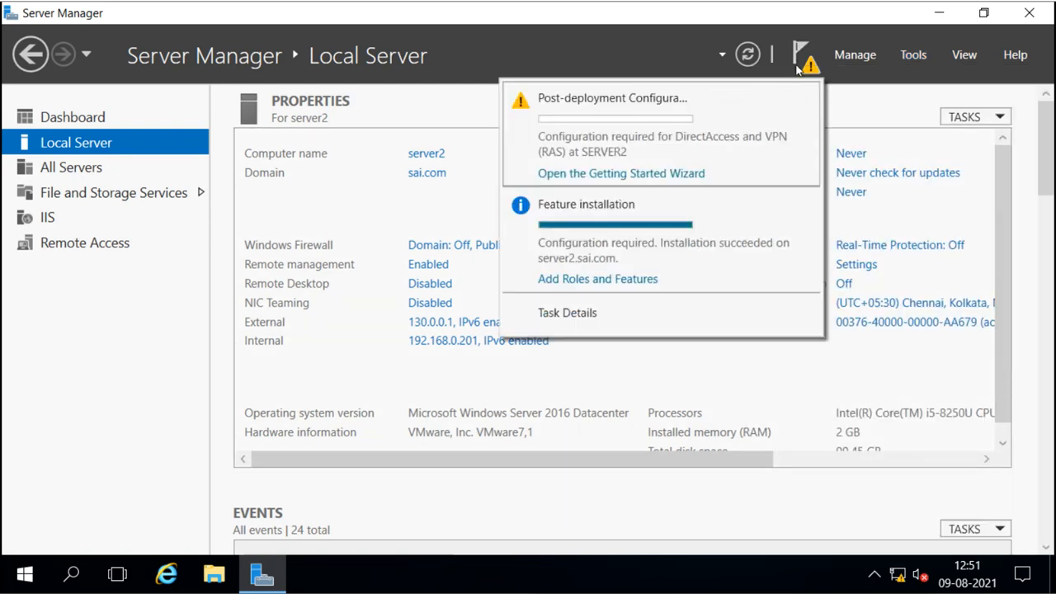
click(675, 174)
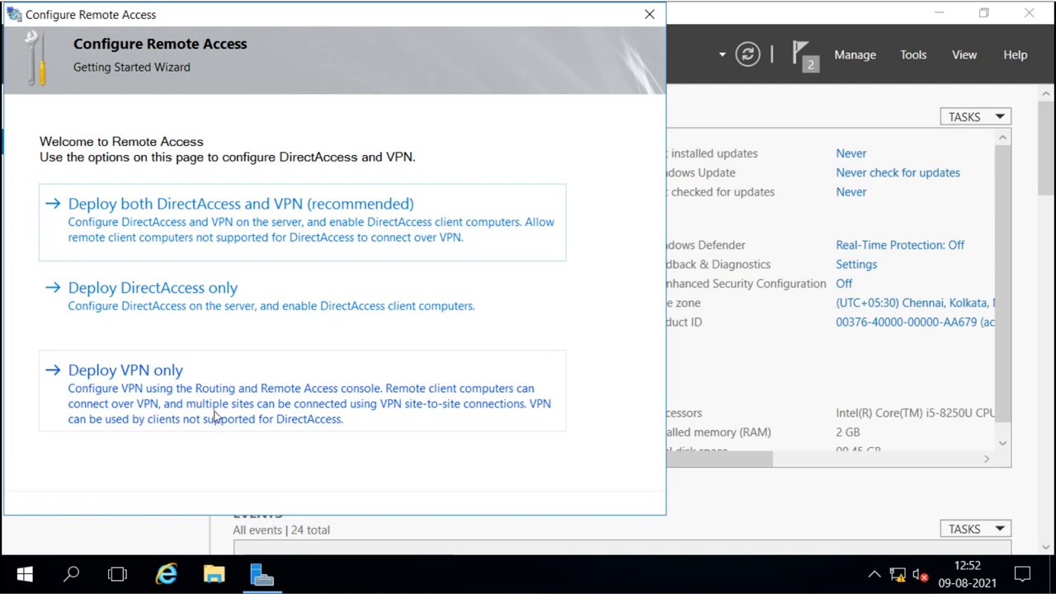
Choose 'Deploy VPN only' in the Configure Remote Access wizard.
click(157, 387)
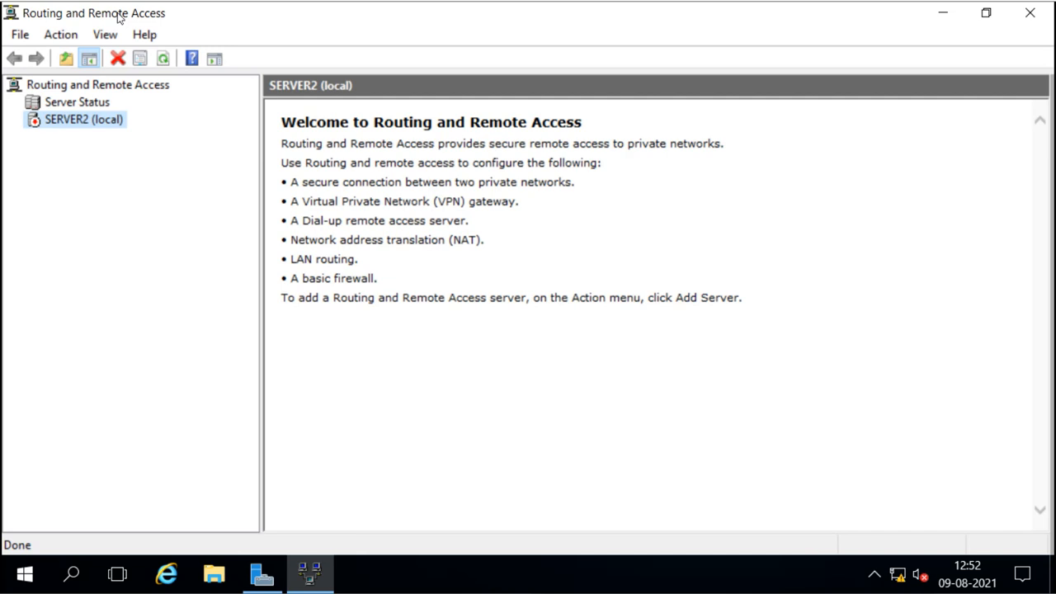
Launch the Routing and Remote Access Server Setup Wizard on SERVER2 (local).
right_click(60, 127)
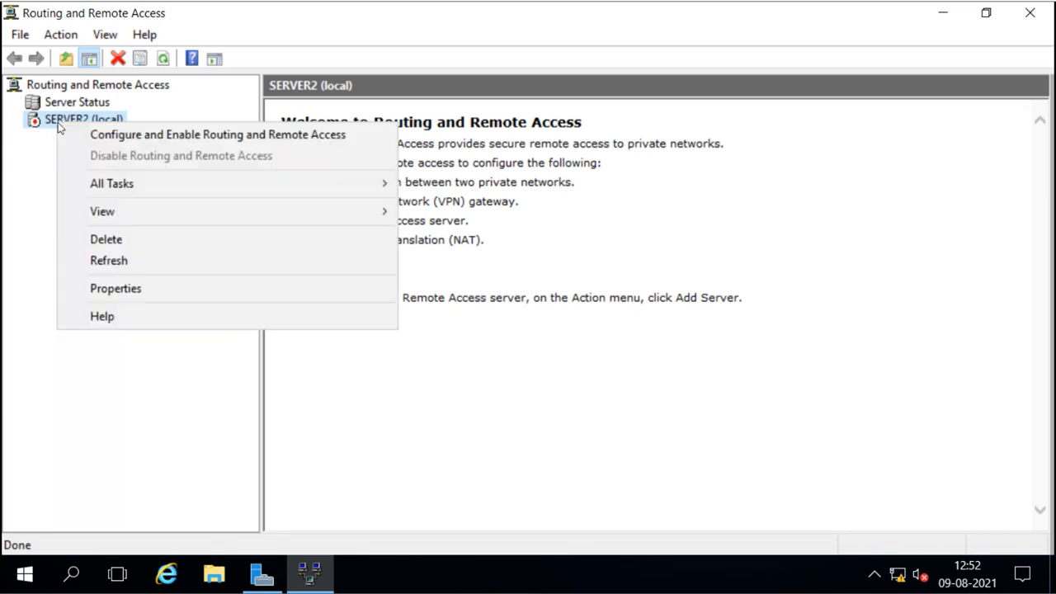
click(220, 137)
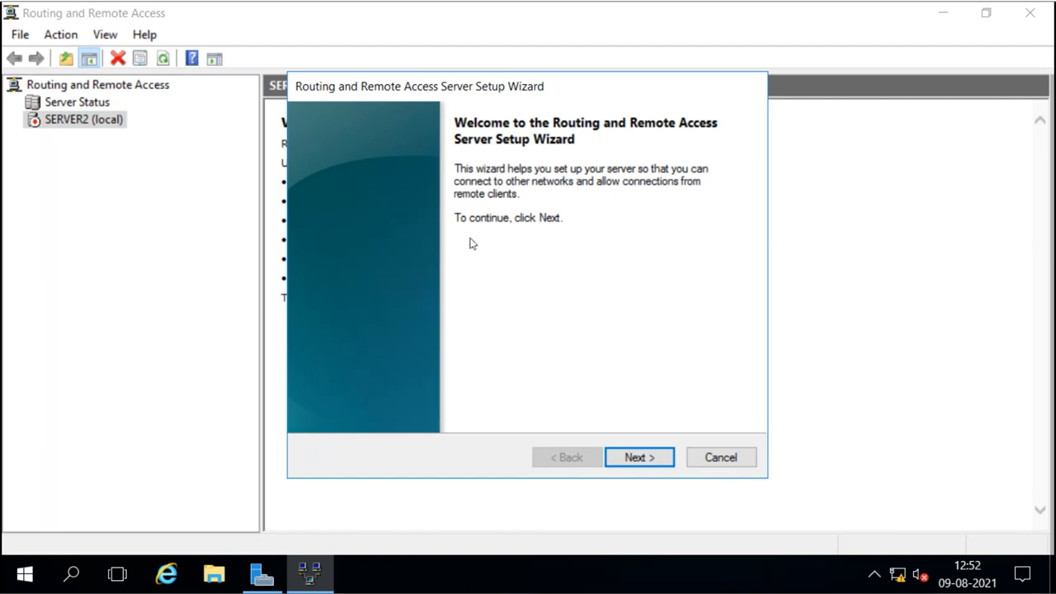
click(642, 457)
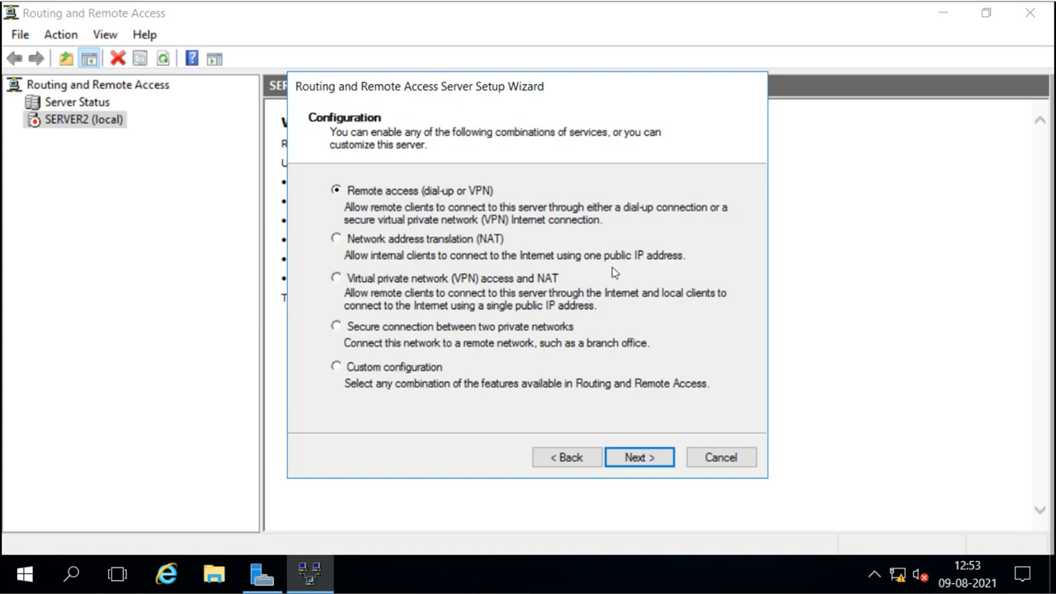
click(640, 462)
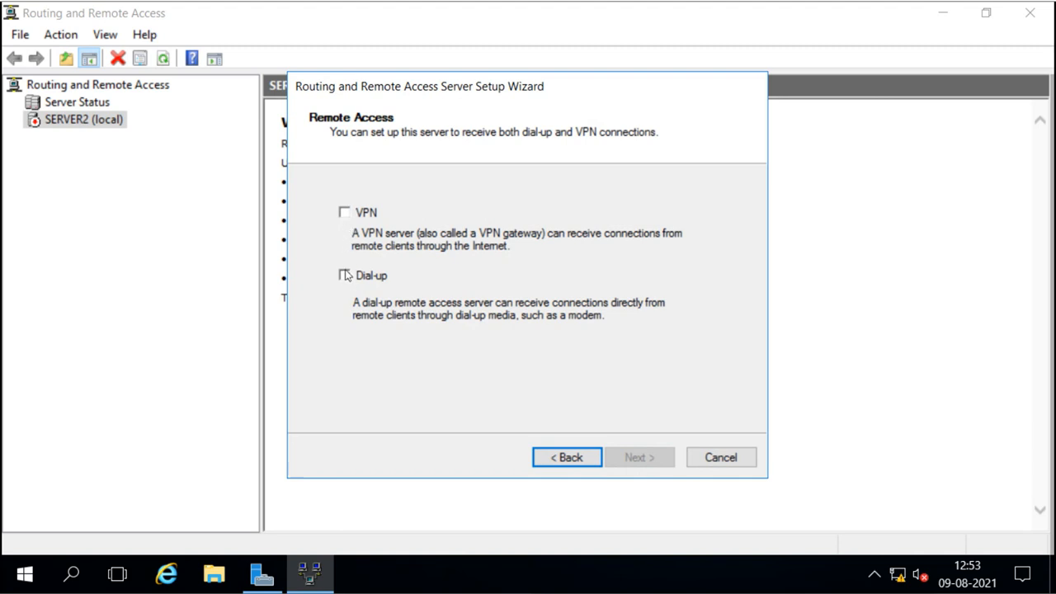
click(549, 461)
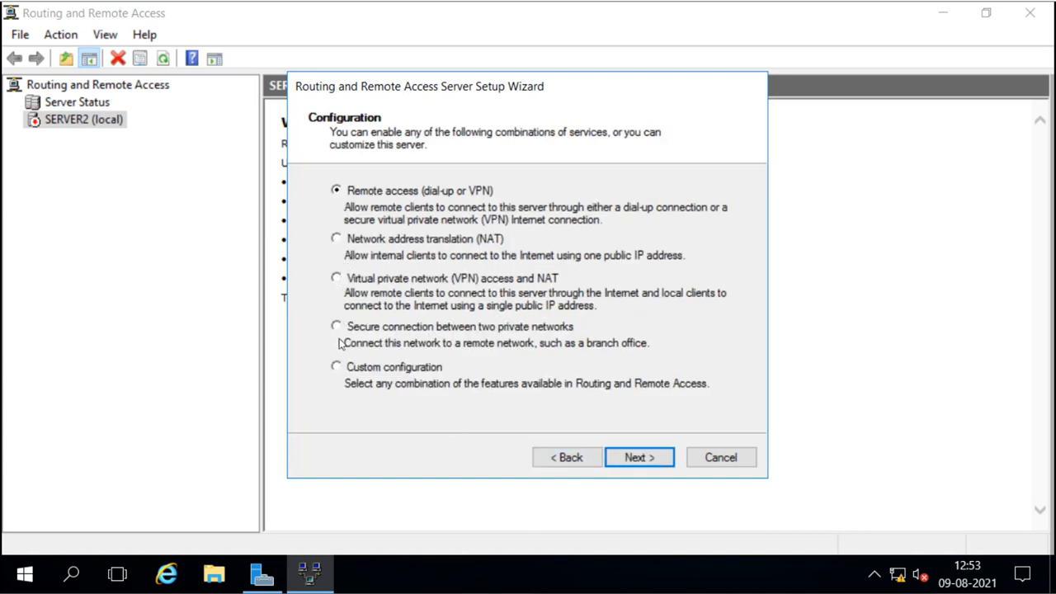
Choose Custom configuration with VPN access, finish, and start the Routing and Remote Access service.
click(336, 368)
click(636, 460)
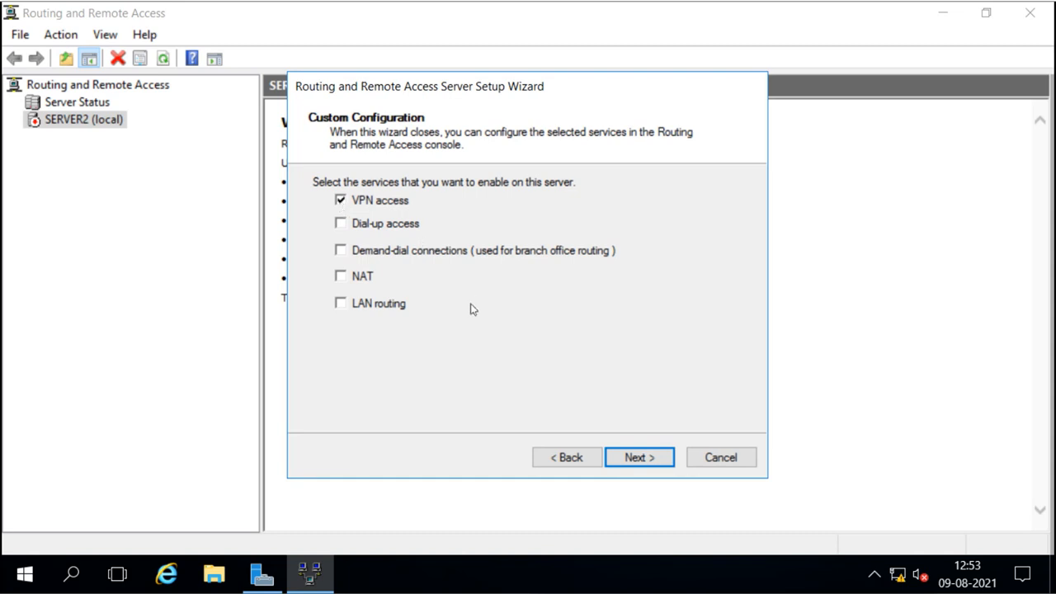
click(640, 457)
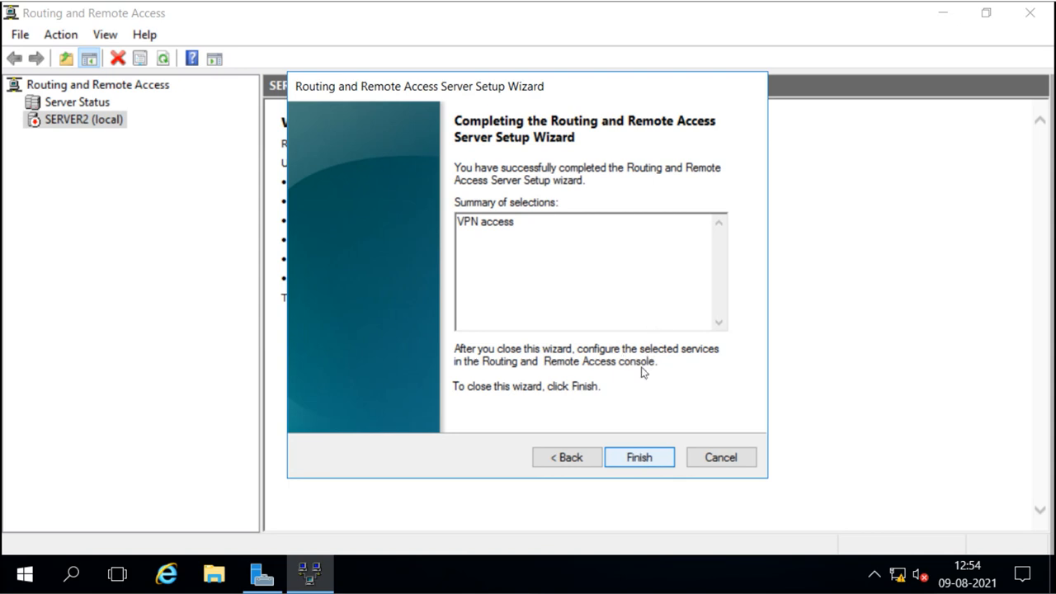
click(636, 460)
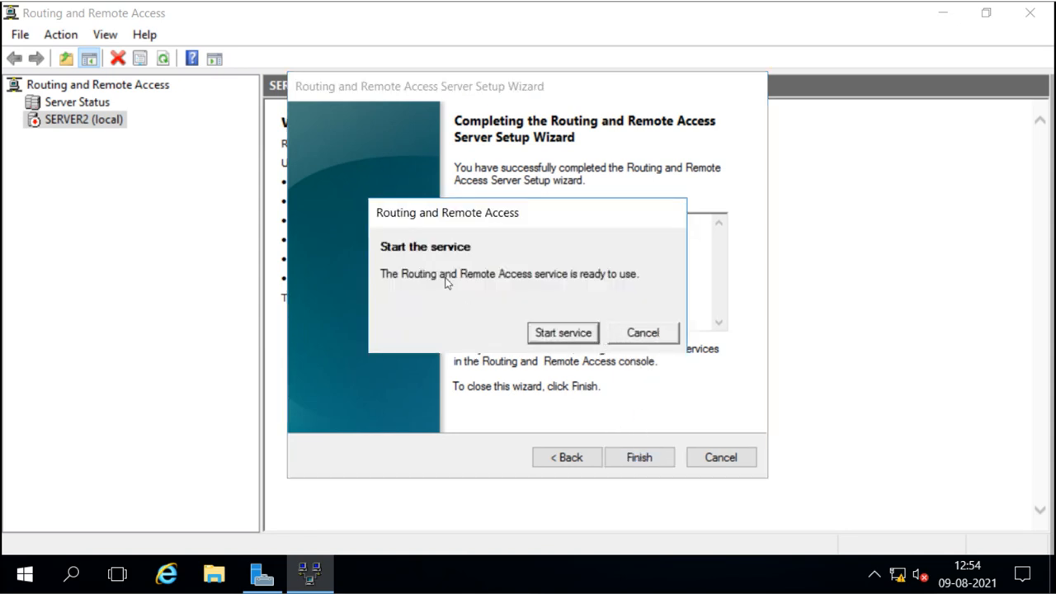
drag(505, 222, 477, 207)
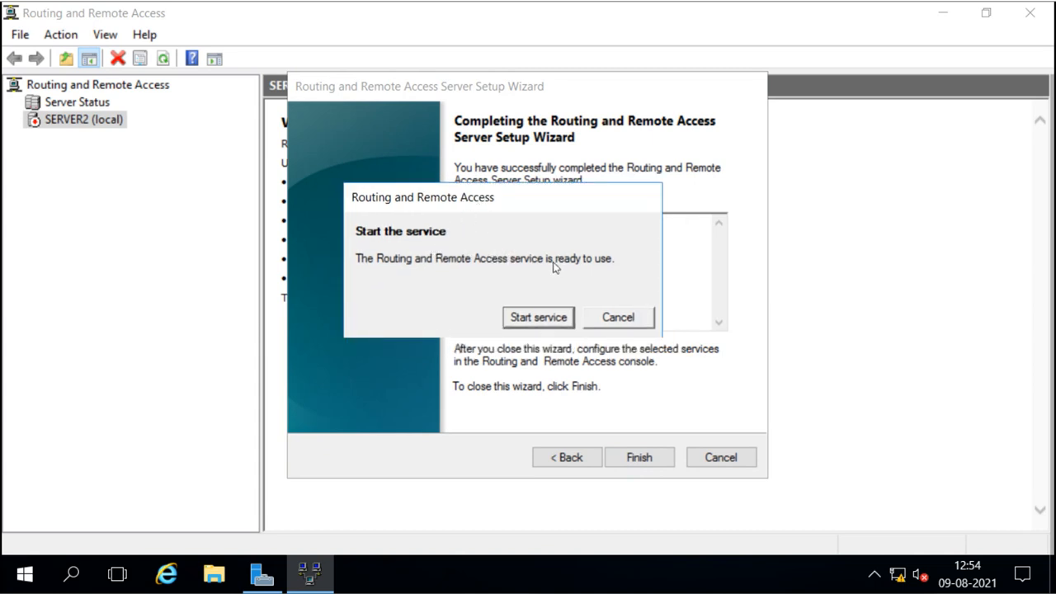
click(545, 321)
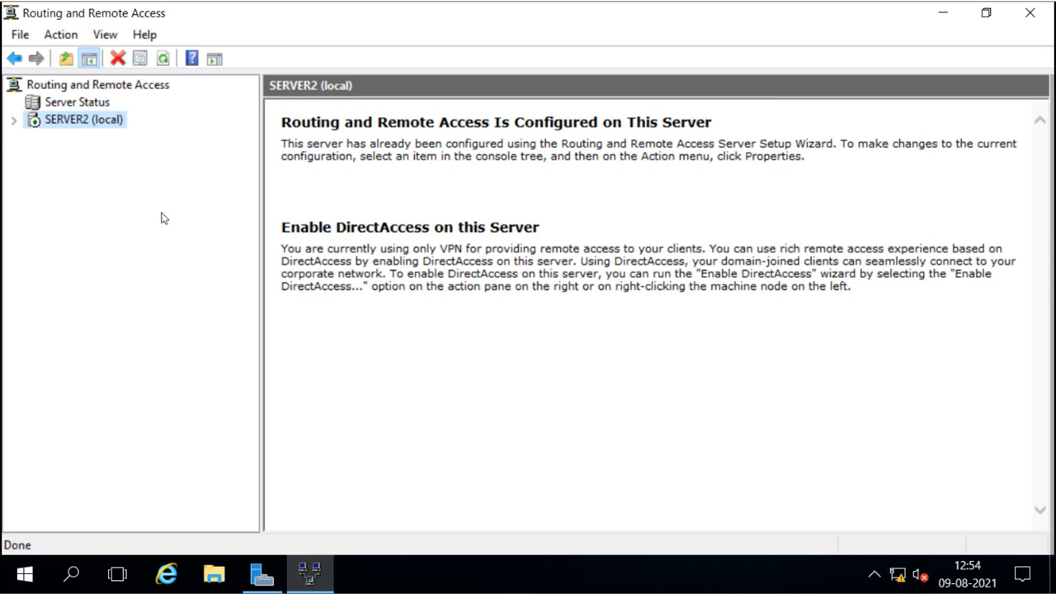
Expand SERVER2, view Network Interfaces, then browse the inactive SSTP, PPTP and IKEv2 WAN Miniport ports.
click(14, 121)
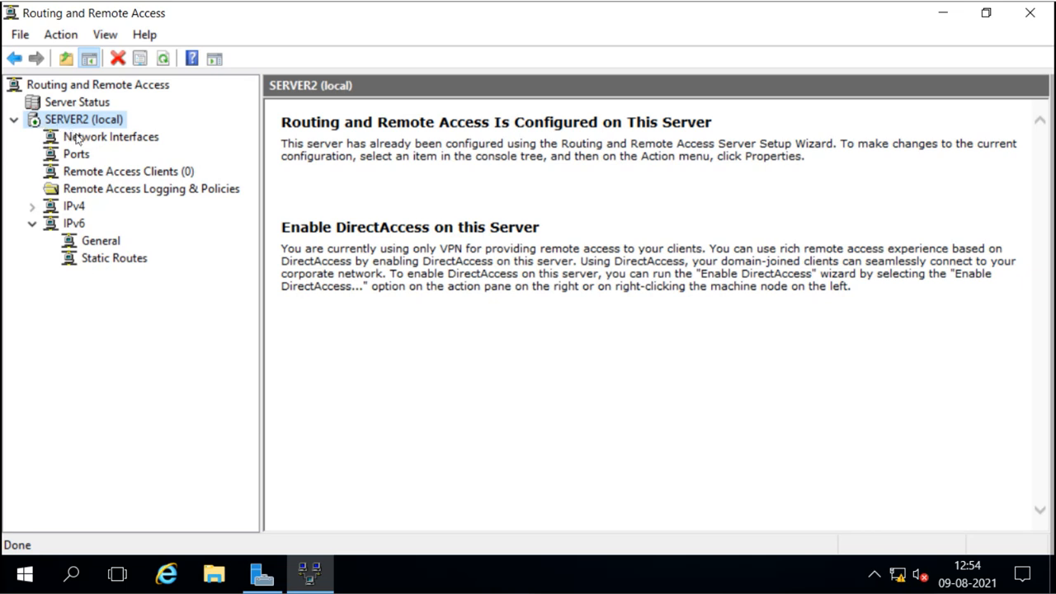
click(78, 140)
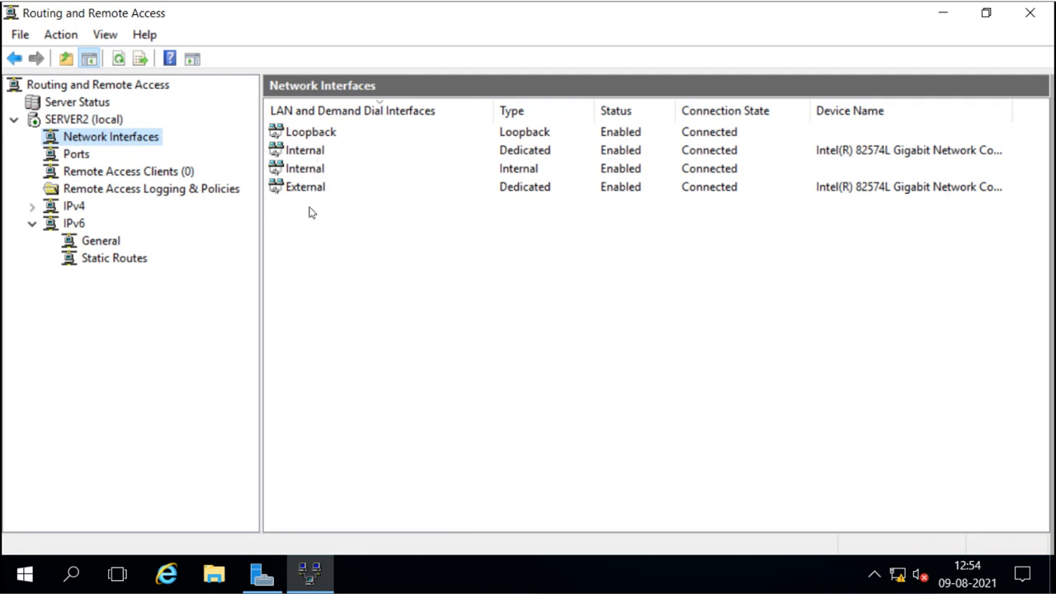
click(86, 161)
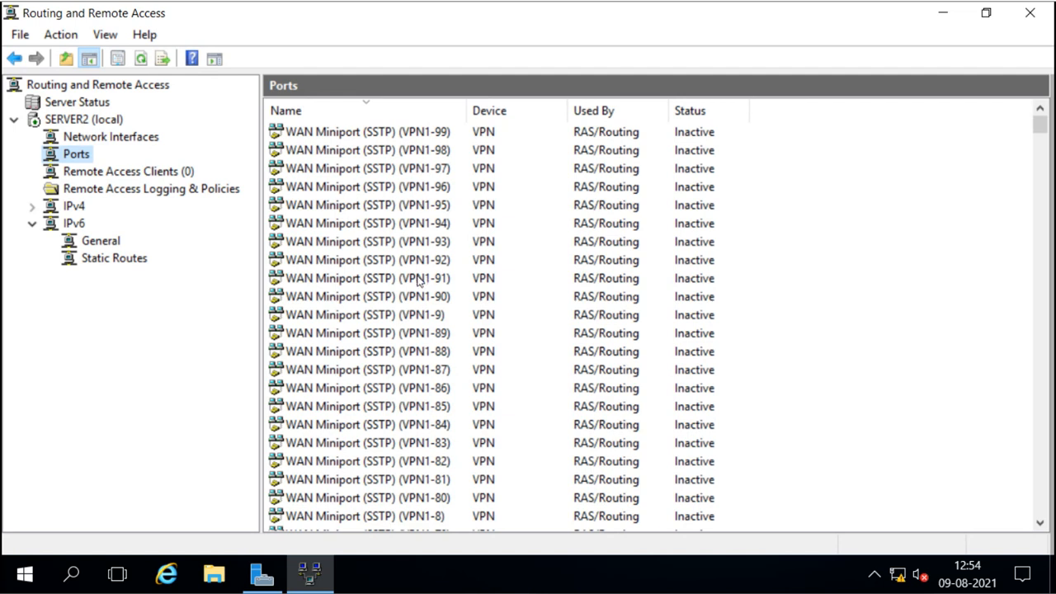
click(382, 139)
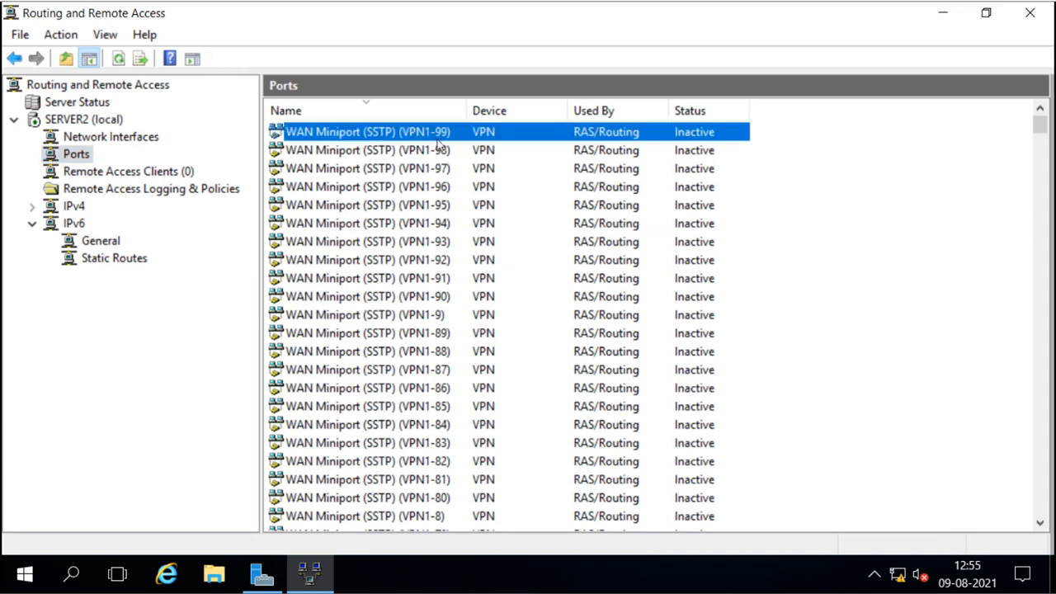
scroll(446, 293, down, 20)
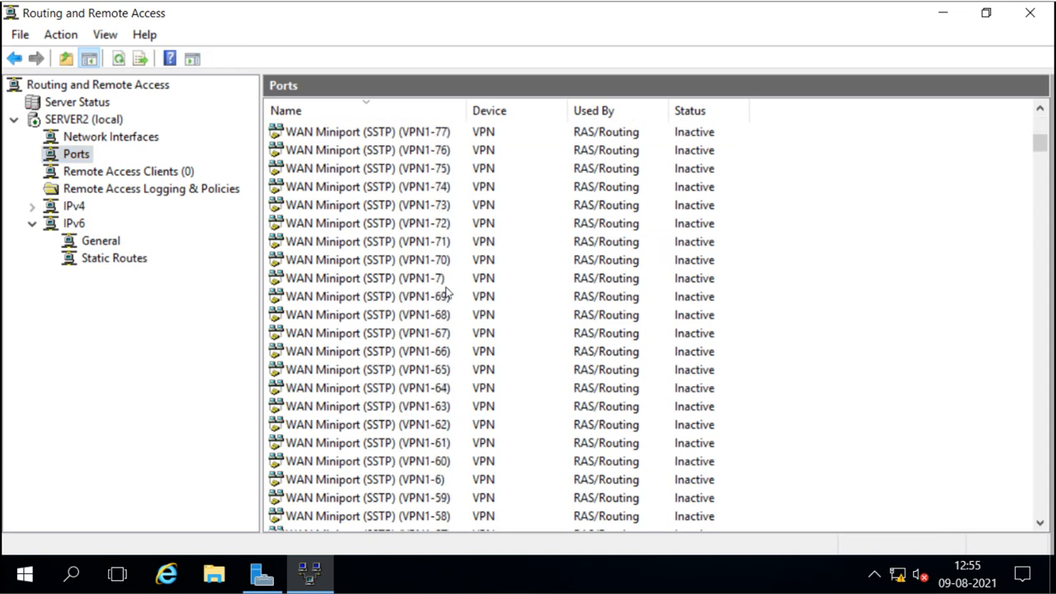
scroll(446, 294, down, 20)
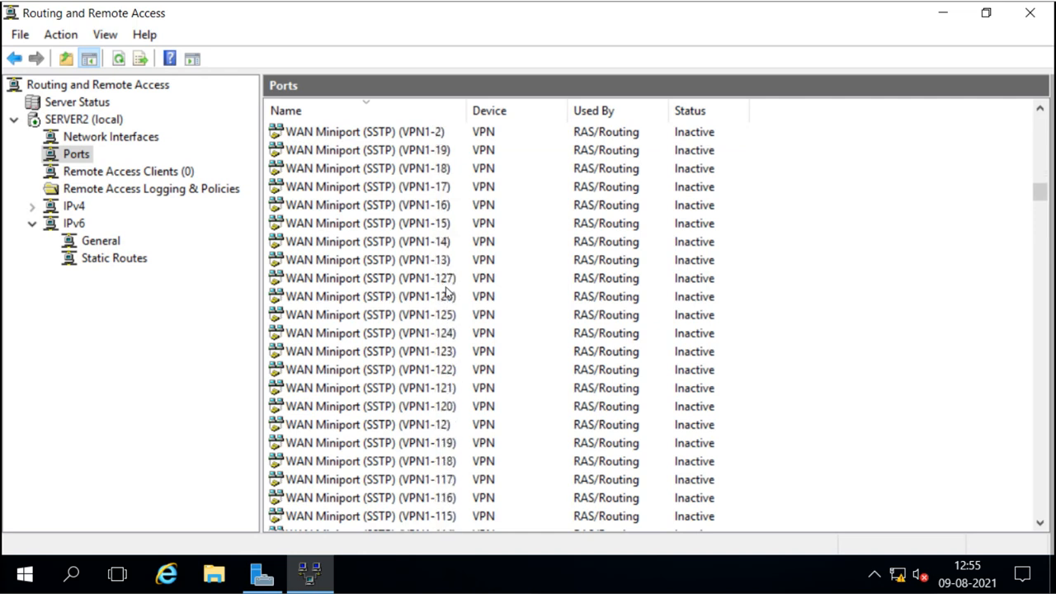
scroll(446, 294, down, 20)
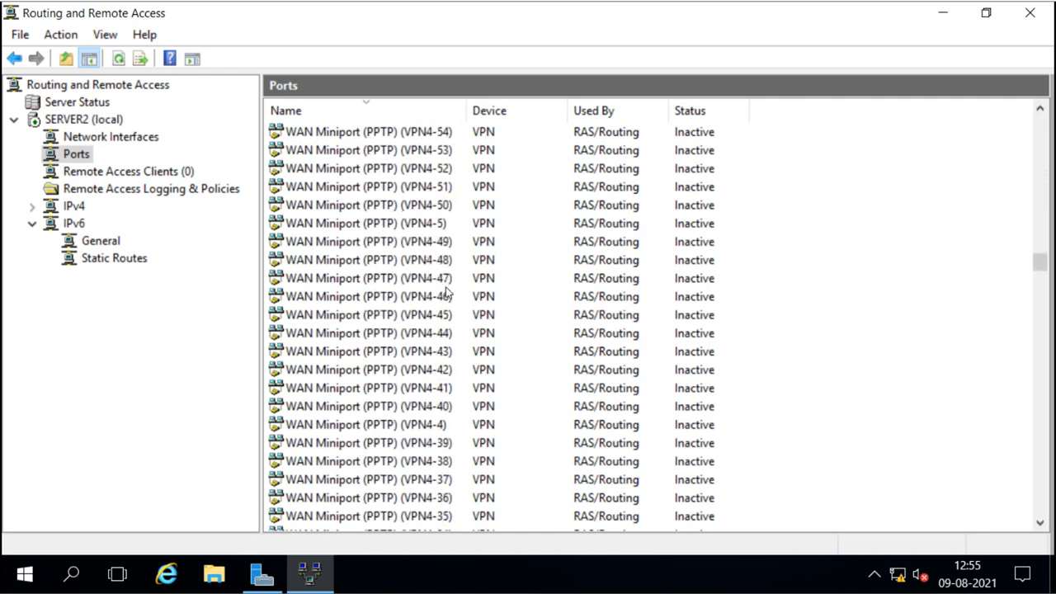
scroll(446, 293, down, 20)
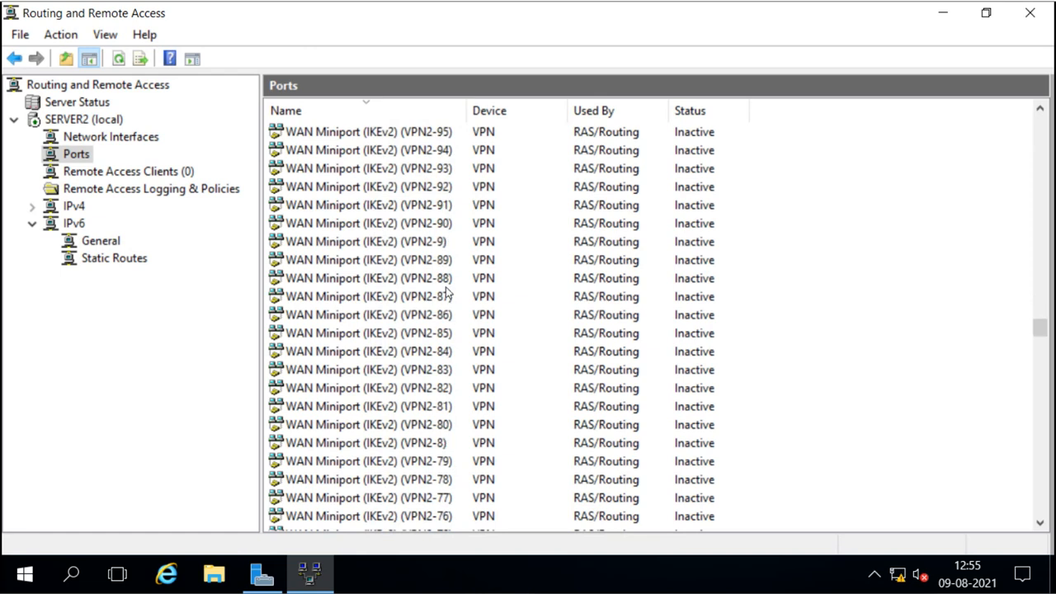
scroll(390, 394, down, 16)
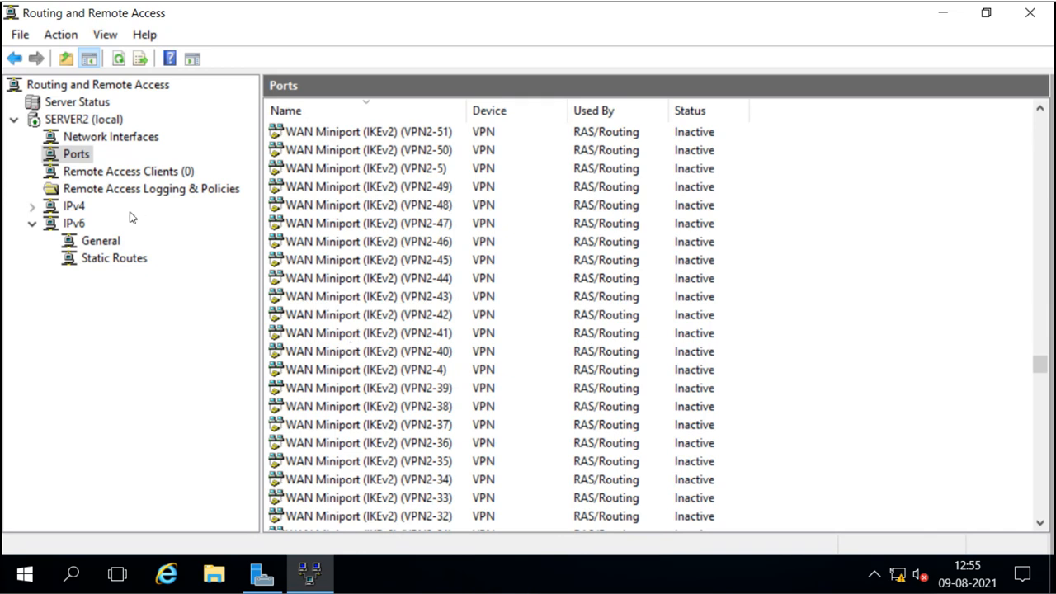
right_click(73, 157)
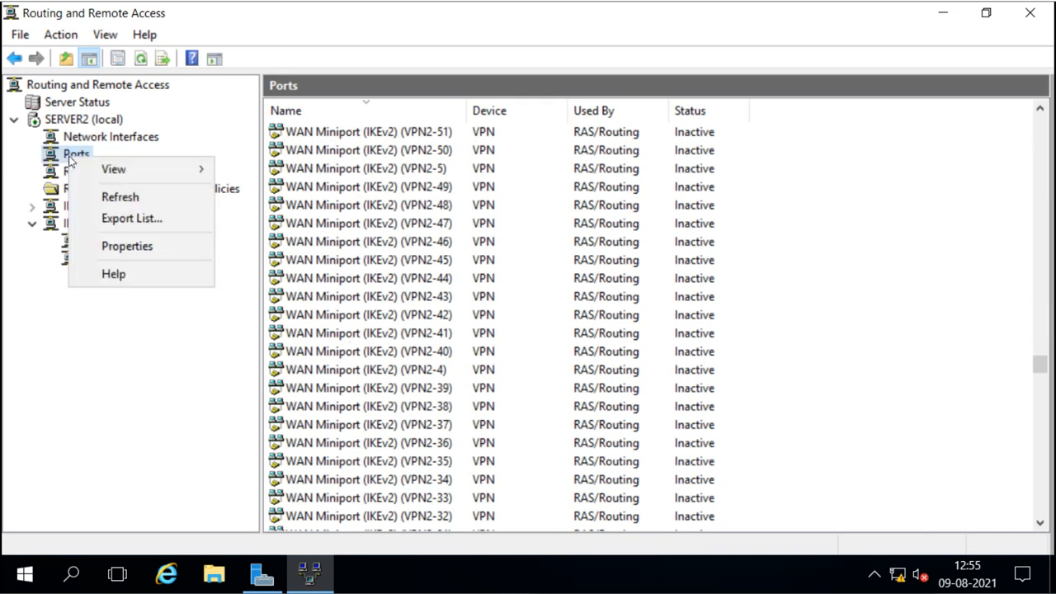
click(126, 247)
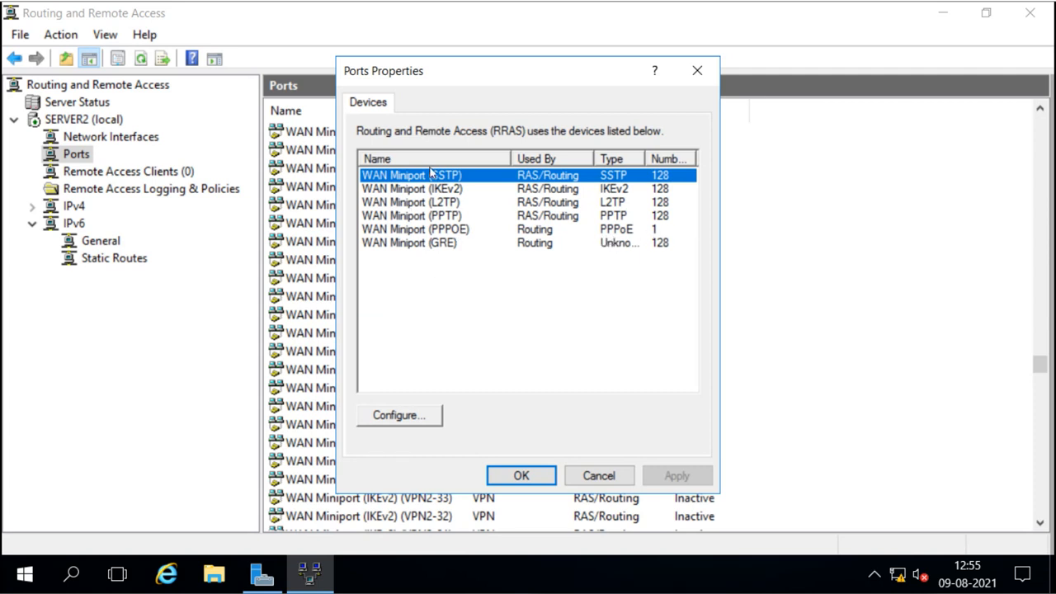
click(399, 424)
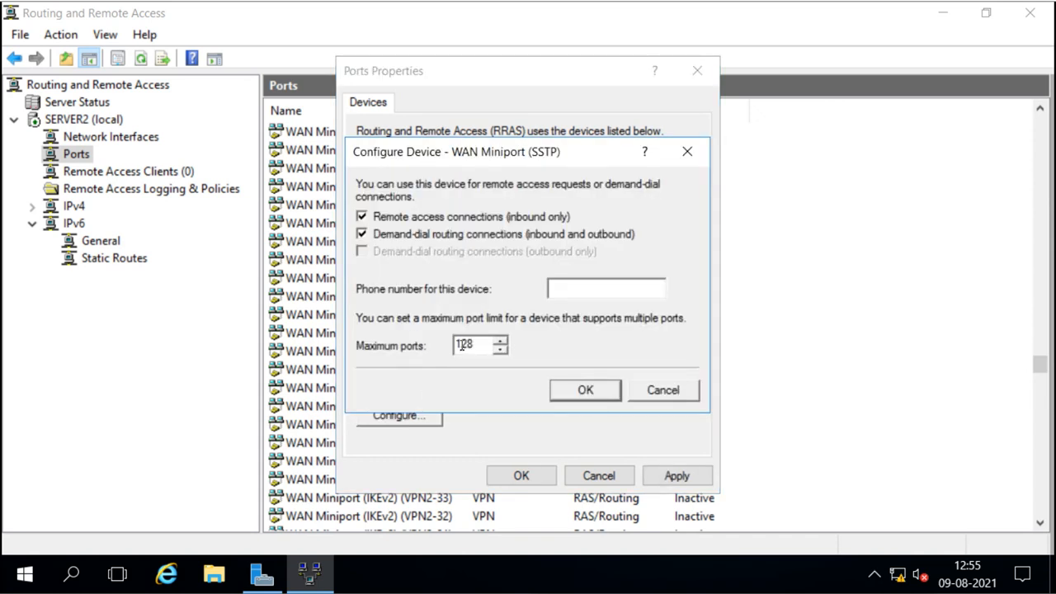
click(669, 391)
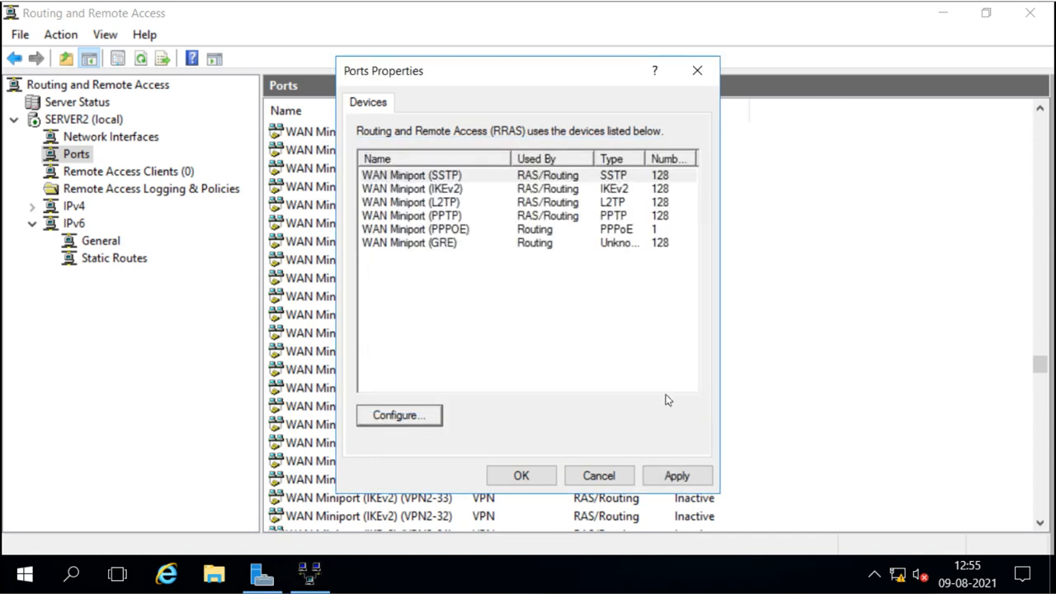
click(602, 475)
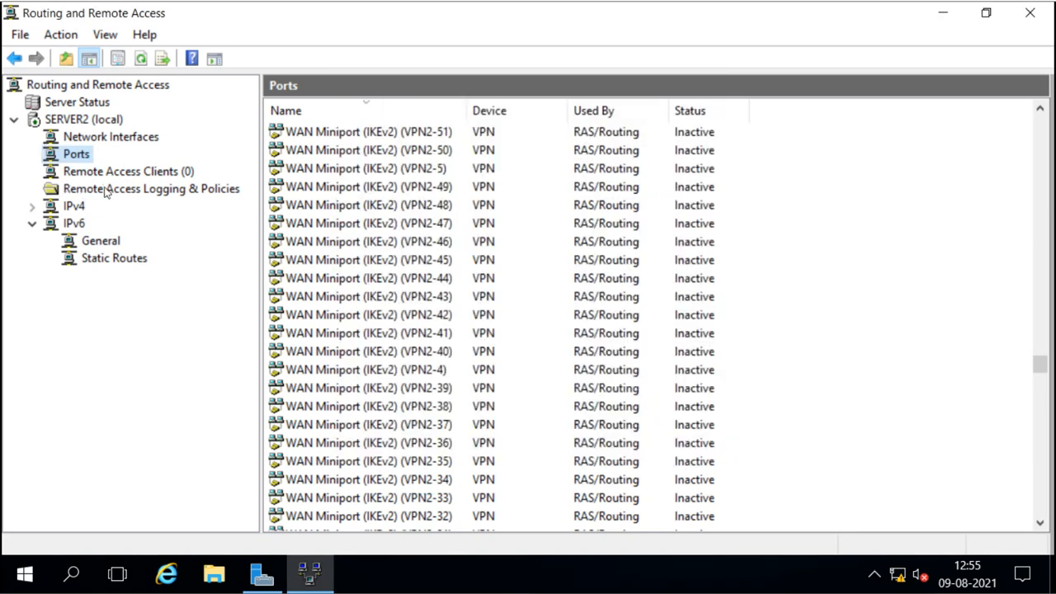
Browse Remote Access Clients and Logging & Policies, then open IPv4's DHCP Relay Agent.
click(82, 171)
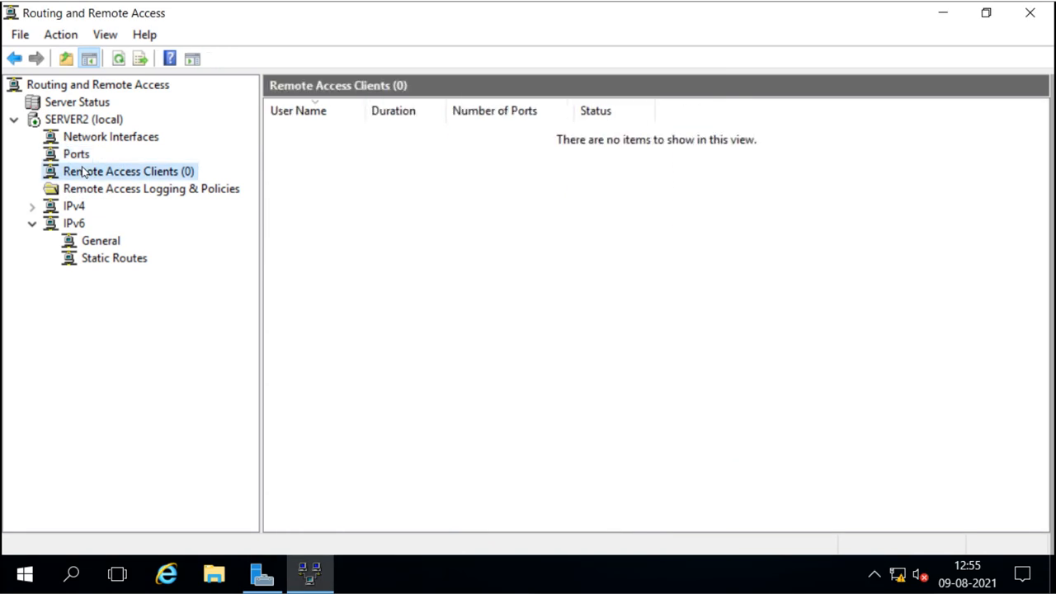
click(113, 195)
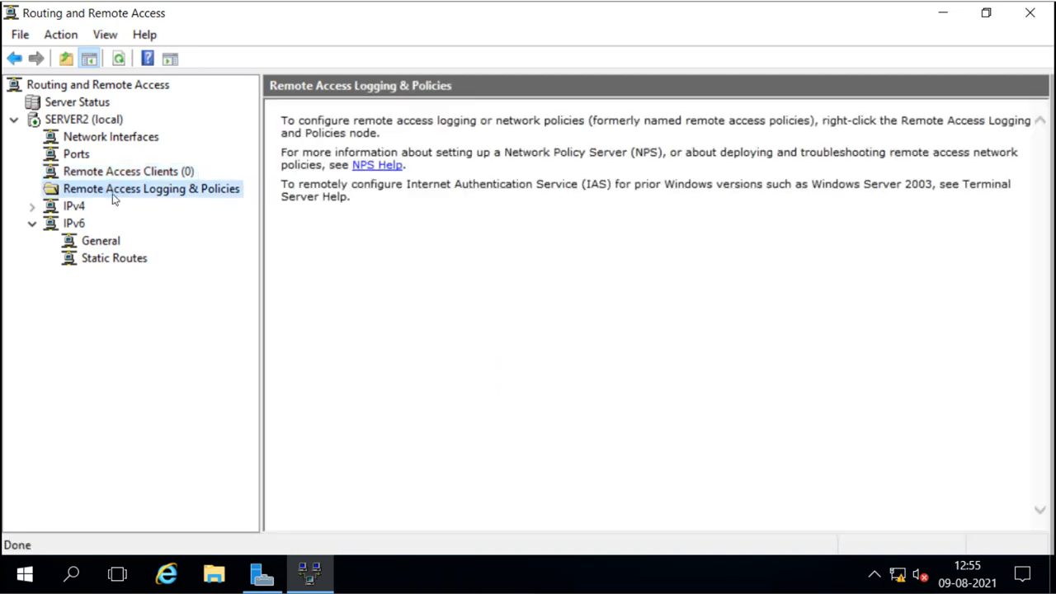
click(63, 213)
click(34, 210)
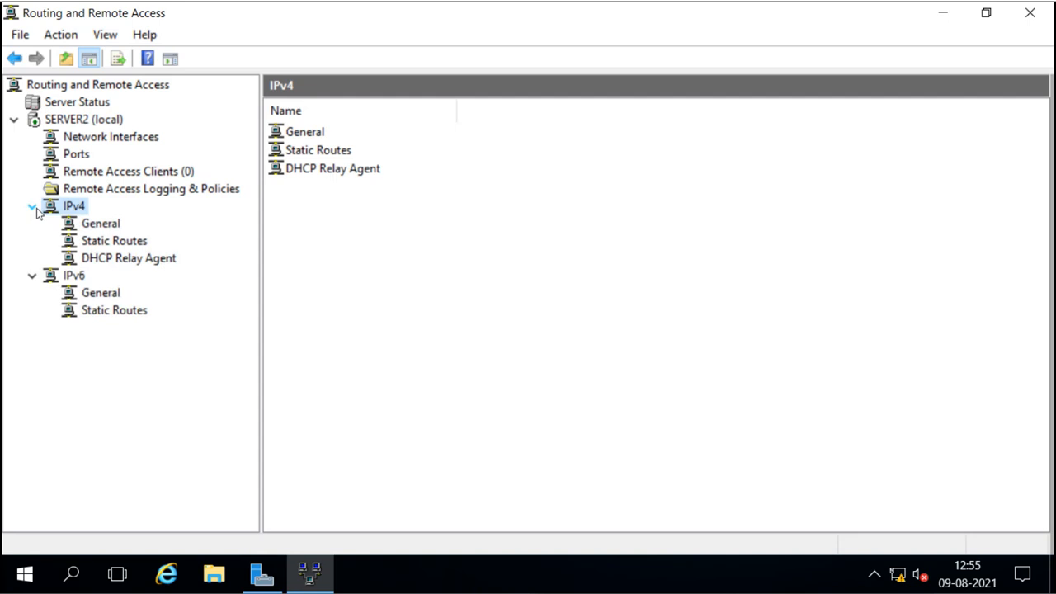
click(94, 261)
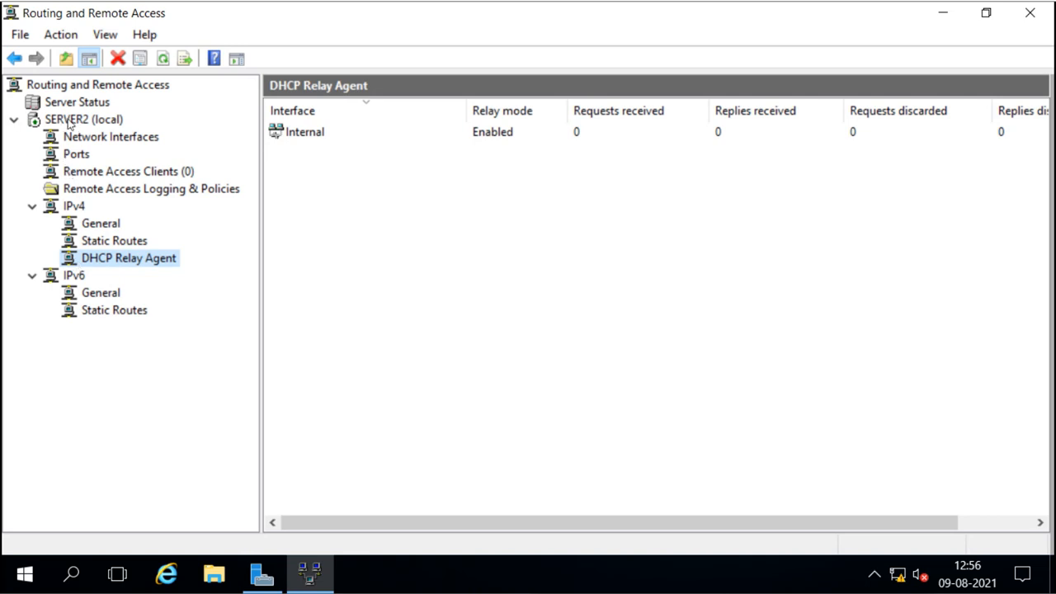
Review SERVER2's Security properties, keeping Windows Authentication as provider, then switch to Server Manager.
right_click(69, 123)
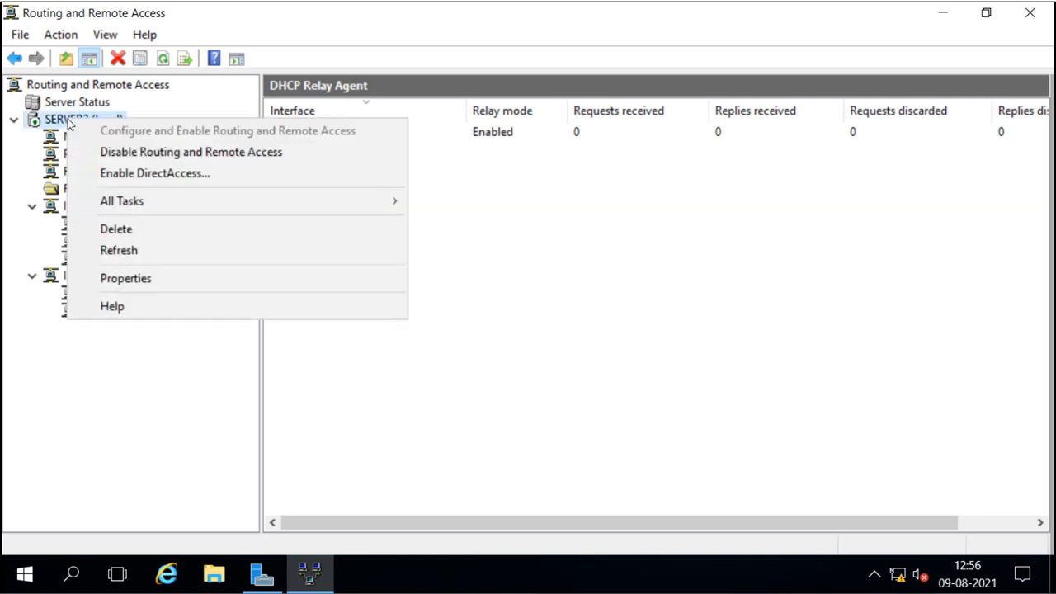
click(138, 283)
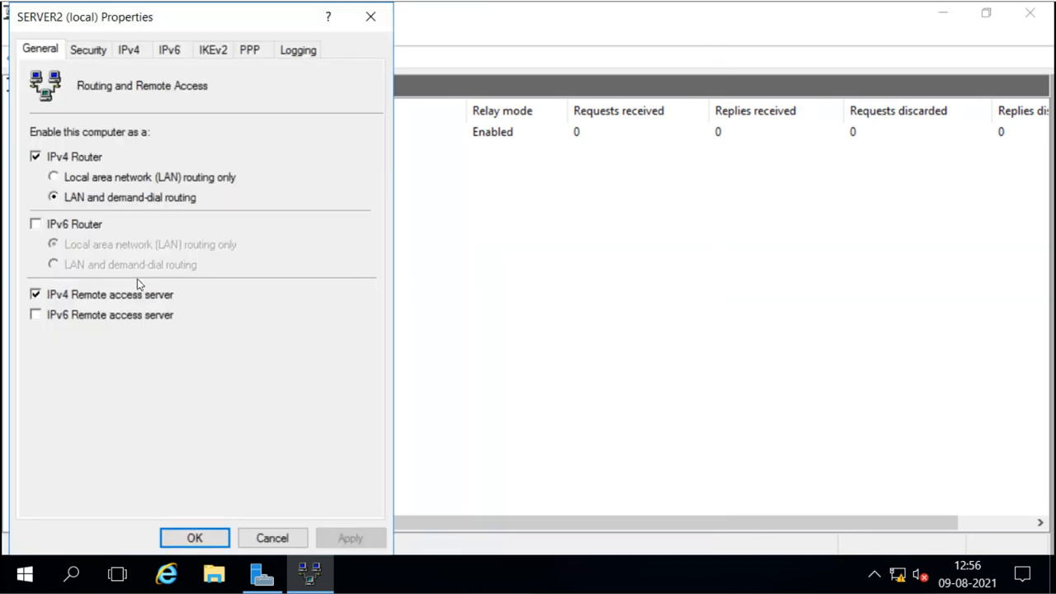
drag(190, 12, 379, 12)
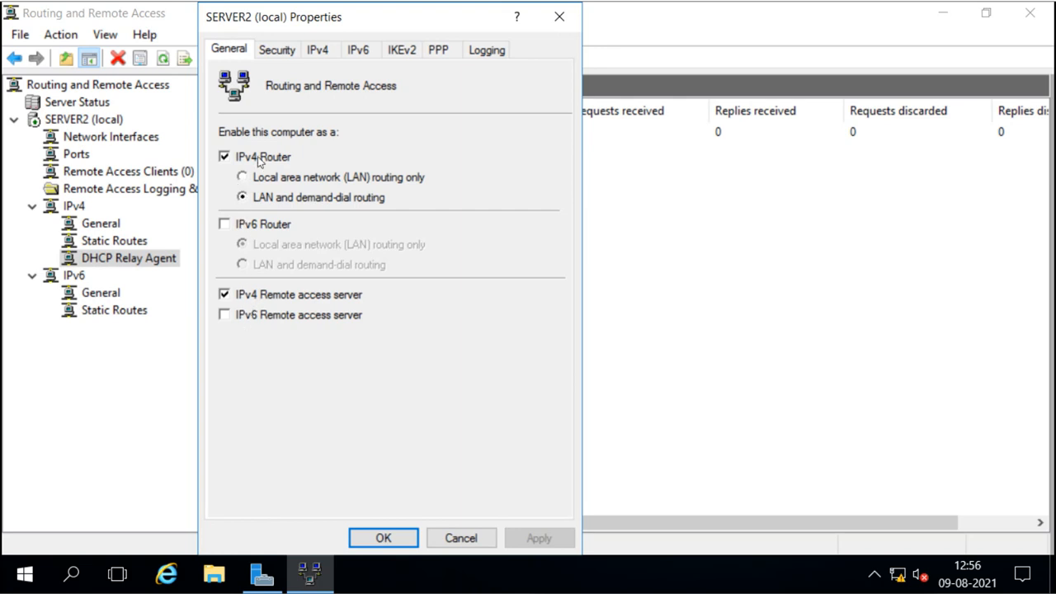
click(278, 53)
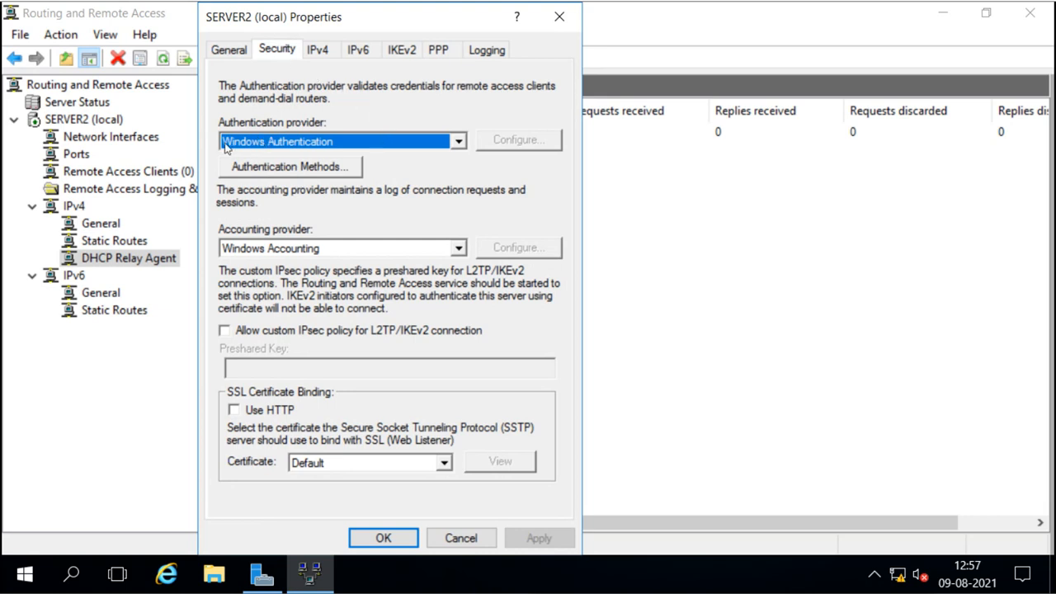
click(459, 143)
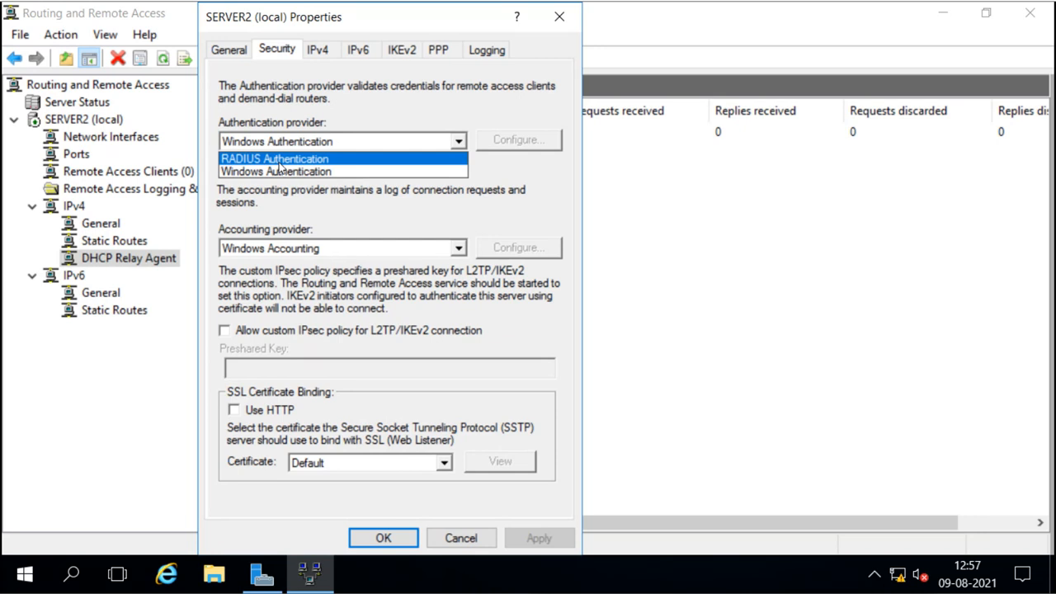
click(411, 207)
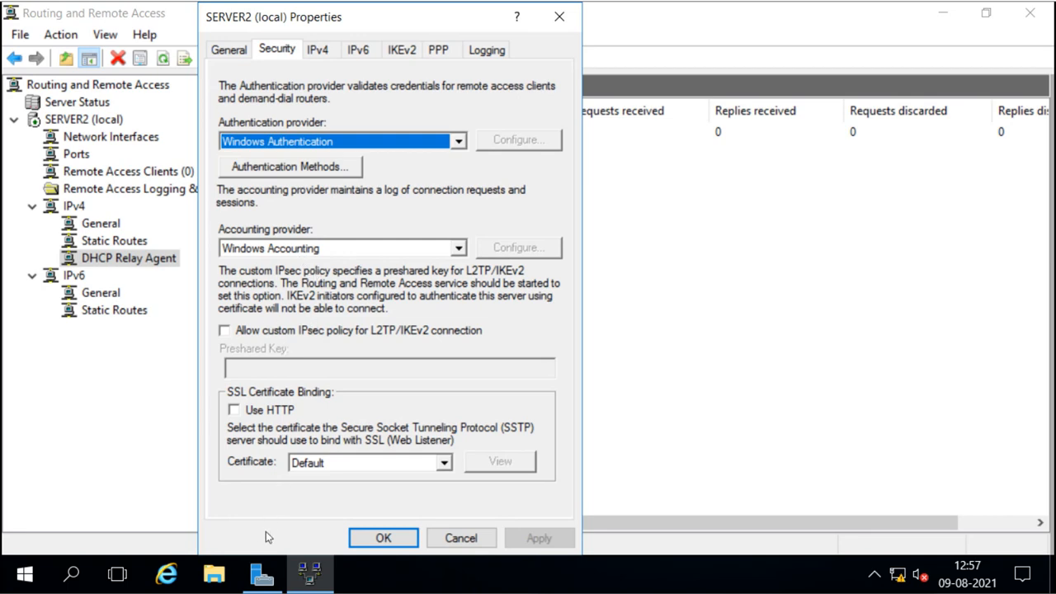
click(261, 577)
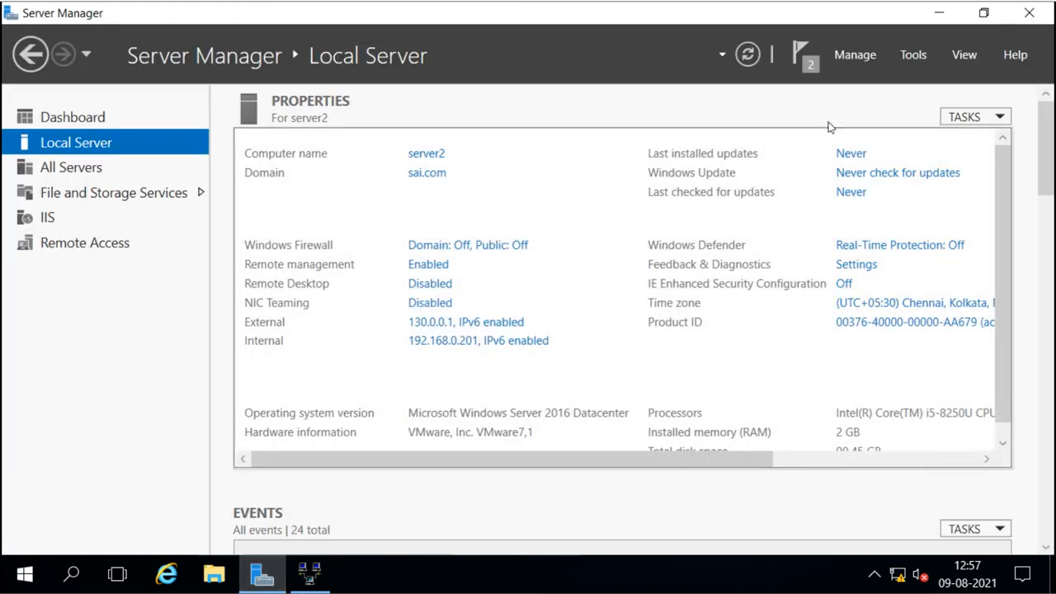
Browse Server Manager's Tools list, then return to the Routing and Remote Access console.
click(914, 56)
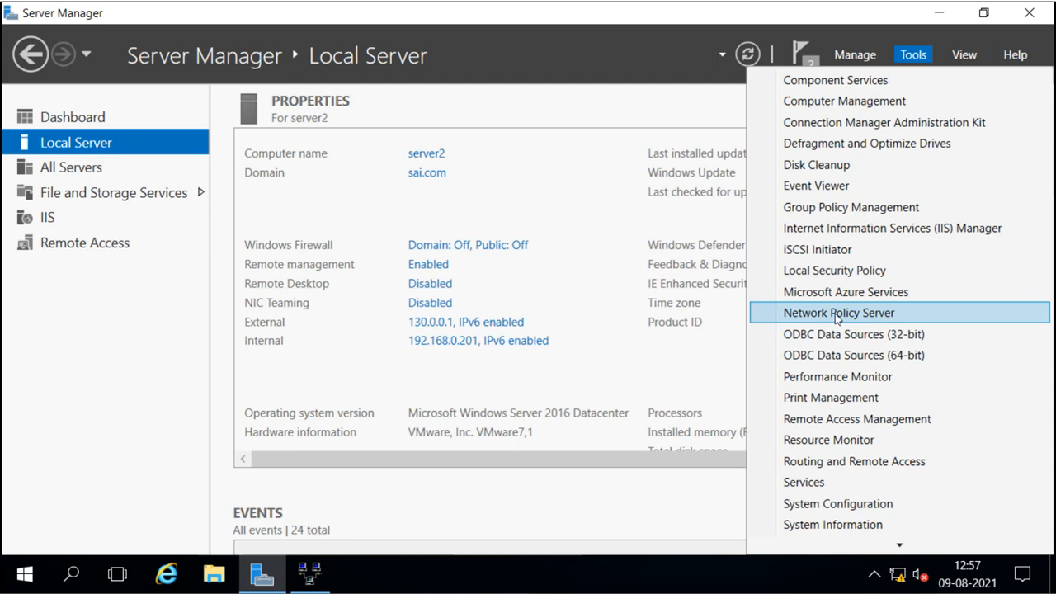
click(589, 170)
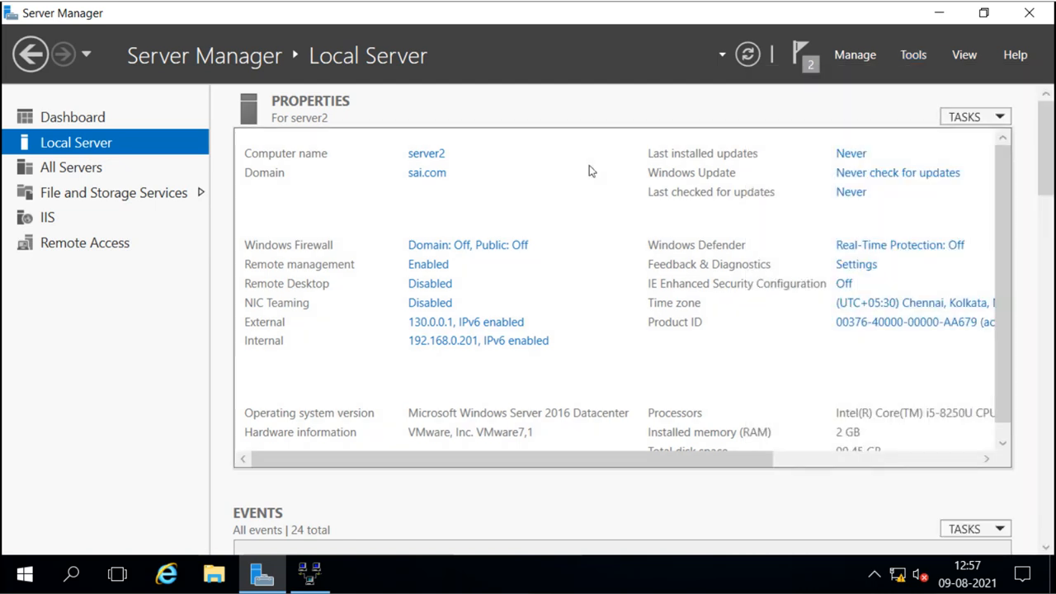
click(312, 574)
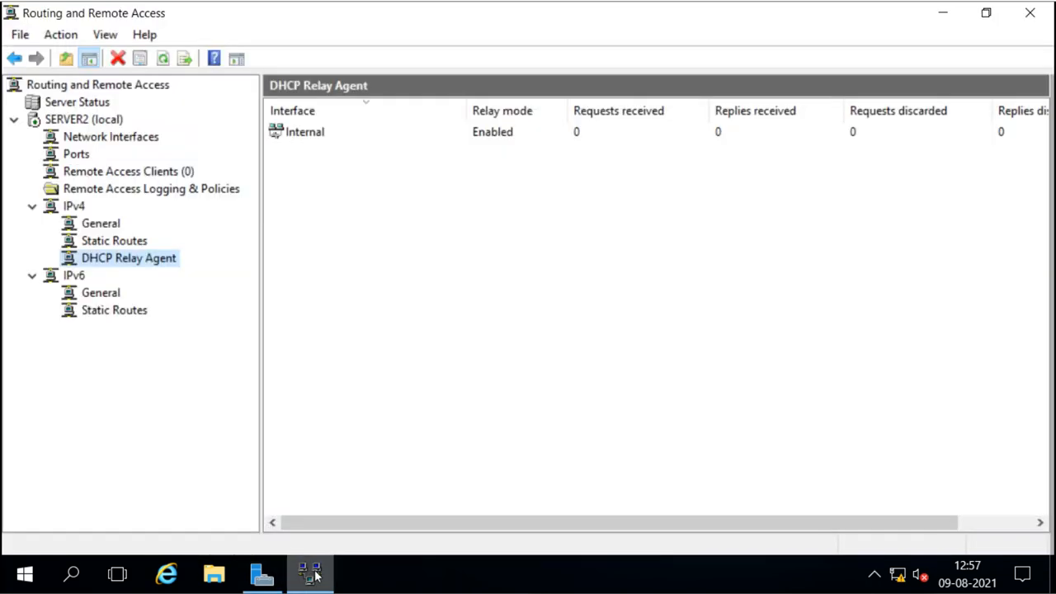
Open SERVER2 (local) Properties and its Security tab's Authentication Methods dialog.
right_click(62, 122)
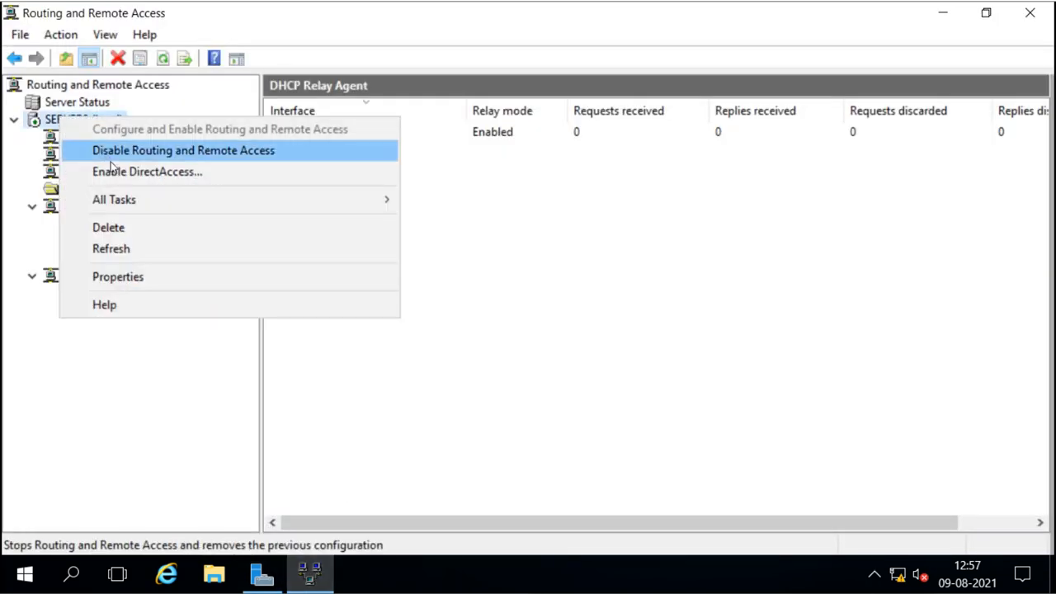
click(134, 278)
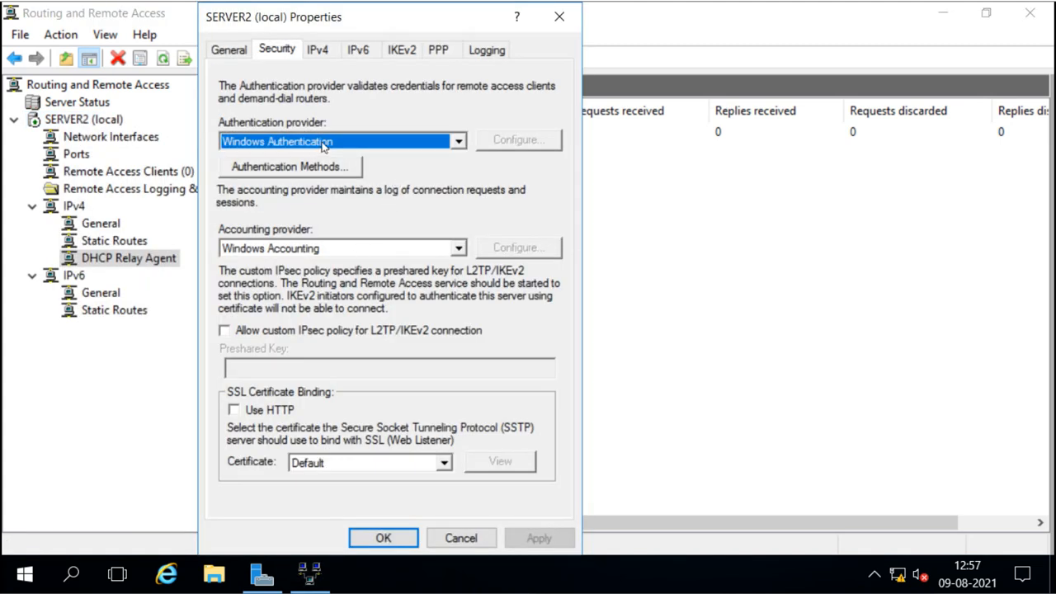
click(281, 168)
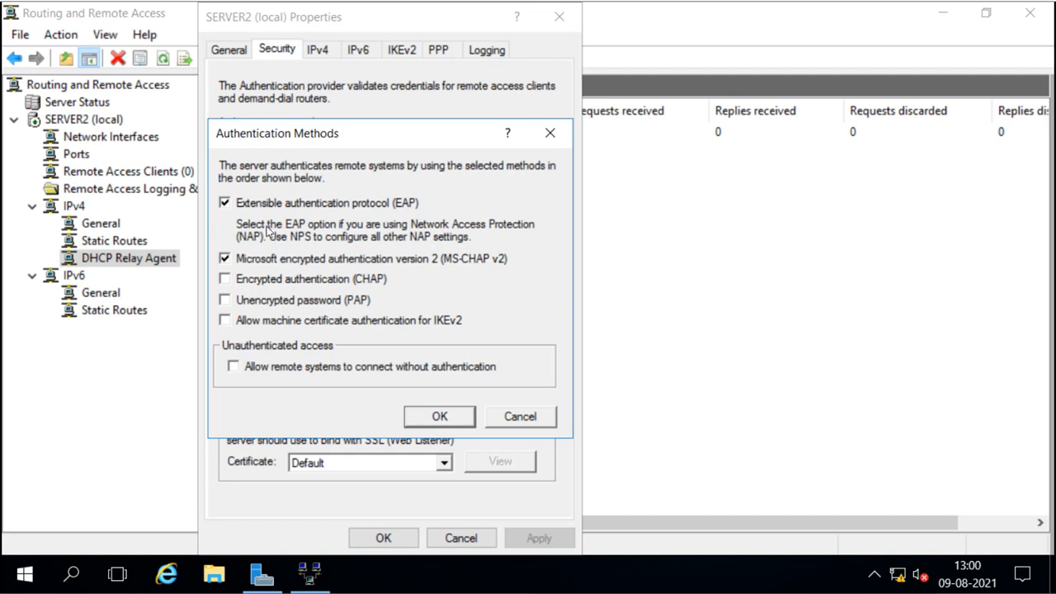
Turn off EAP, enable Encrypted authentication (CHAP) alongside MS-CHAP v2, and confirm.
click(225, 204)
click(225, 280)
click(439, 416)
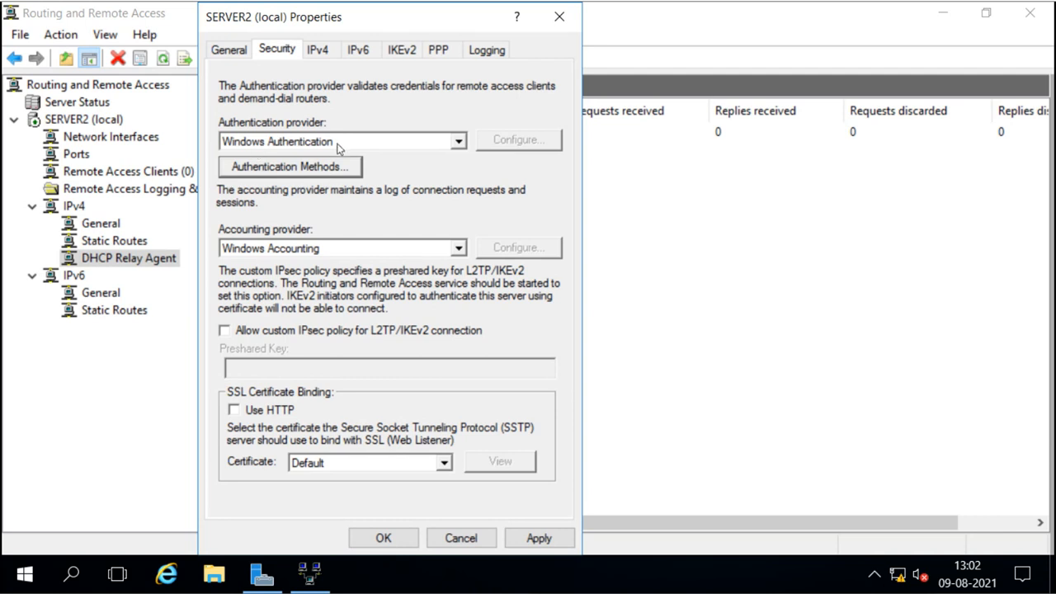
Switch SERVER2's Properties to the IPv4 tab.
click(319, 51)
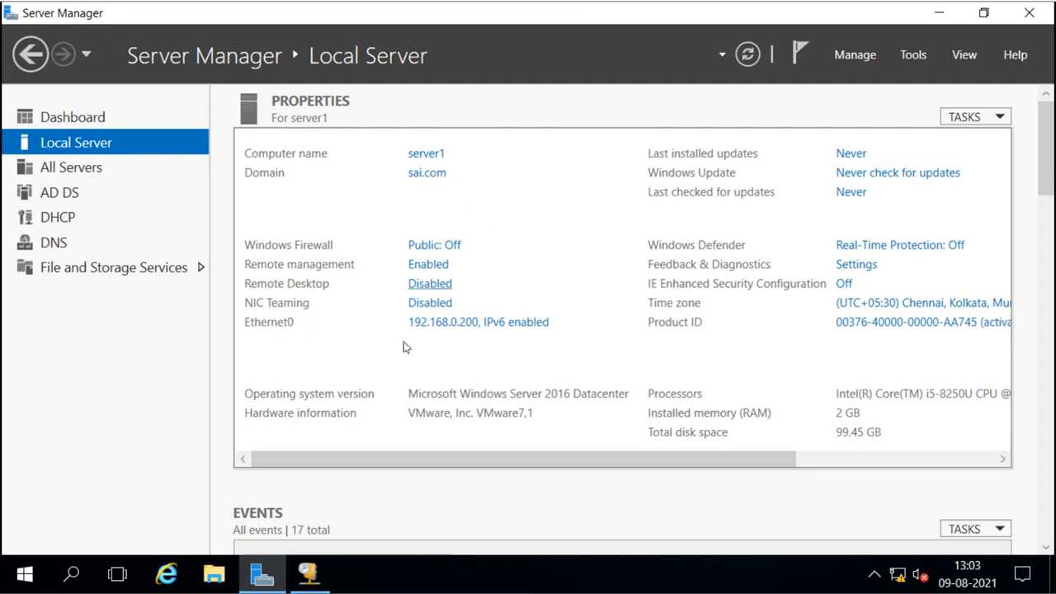
Switch to the DHCP console and refresh the VPN Scope's address leases.
click(309, 572)
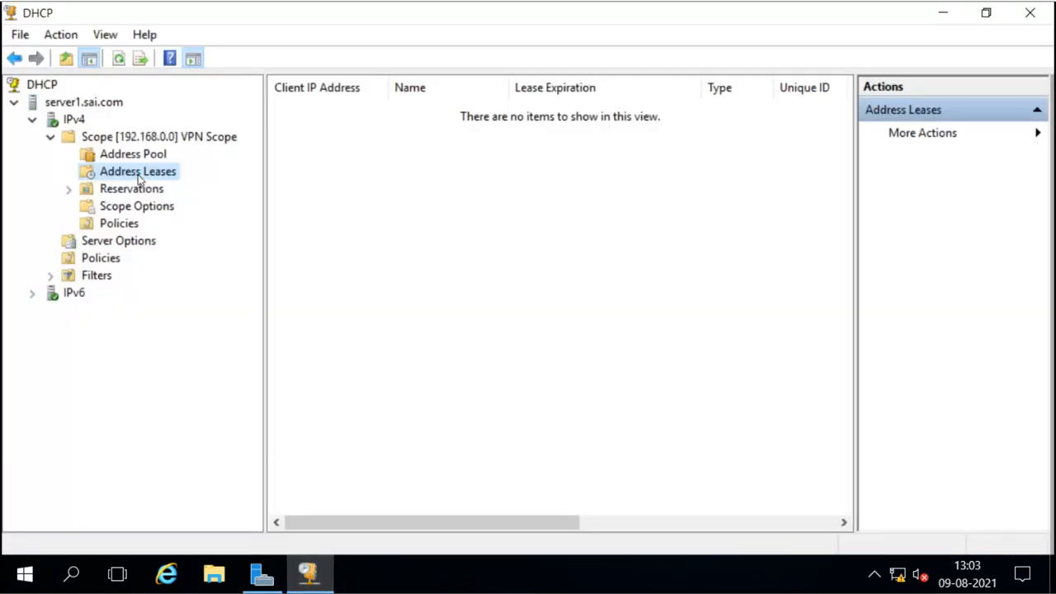
click(118, 60)
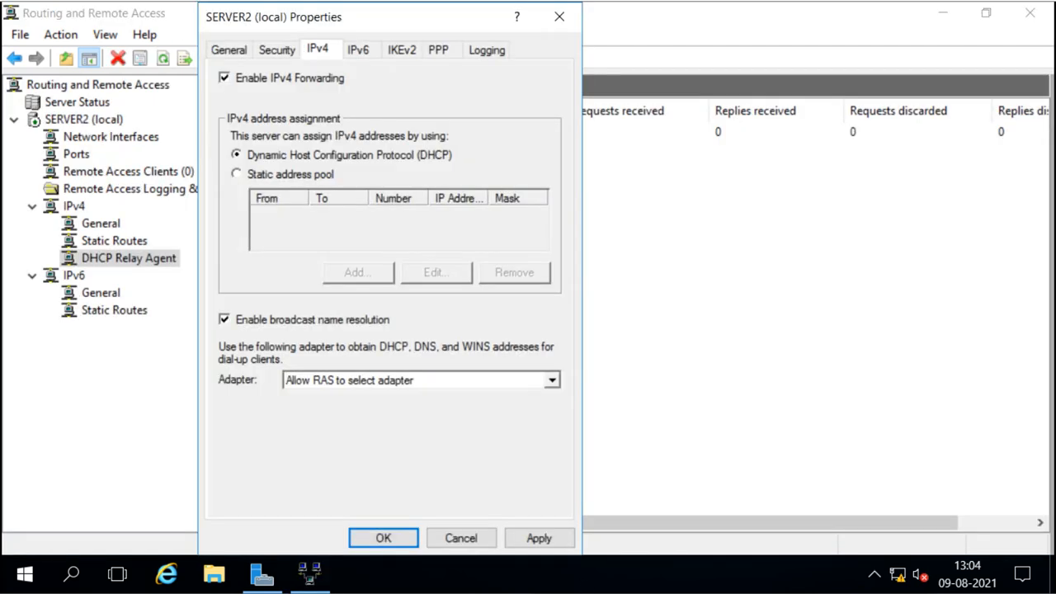
click(237, 175)
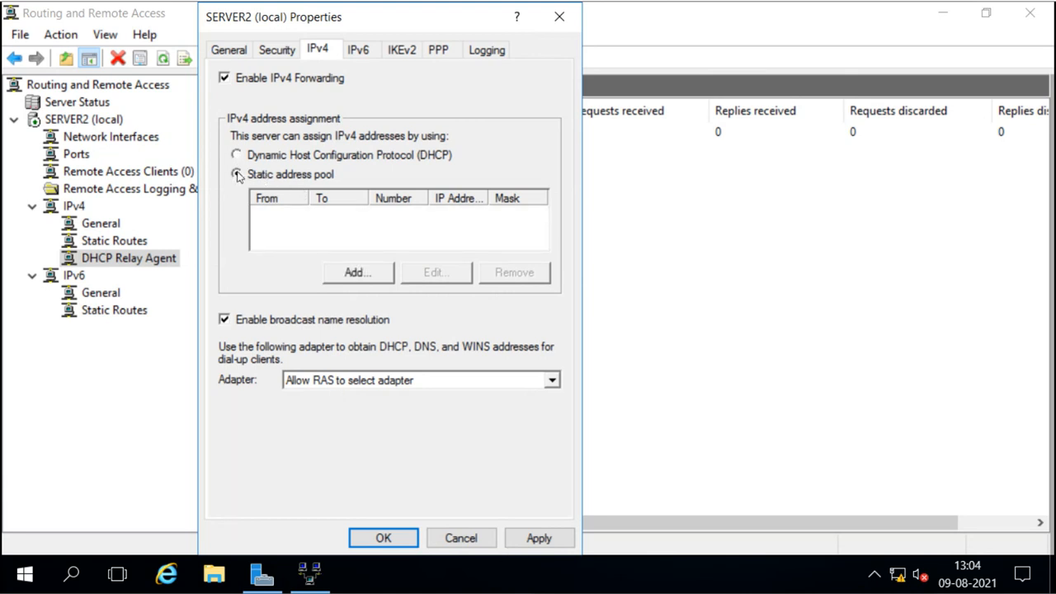
click(357, 273)
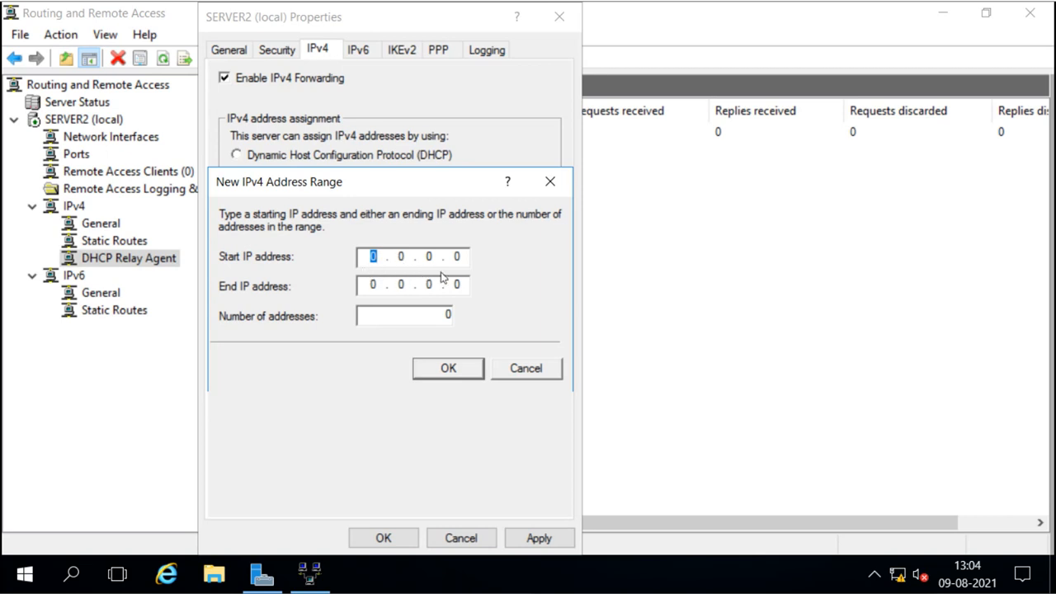
click(525, 367)
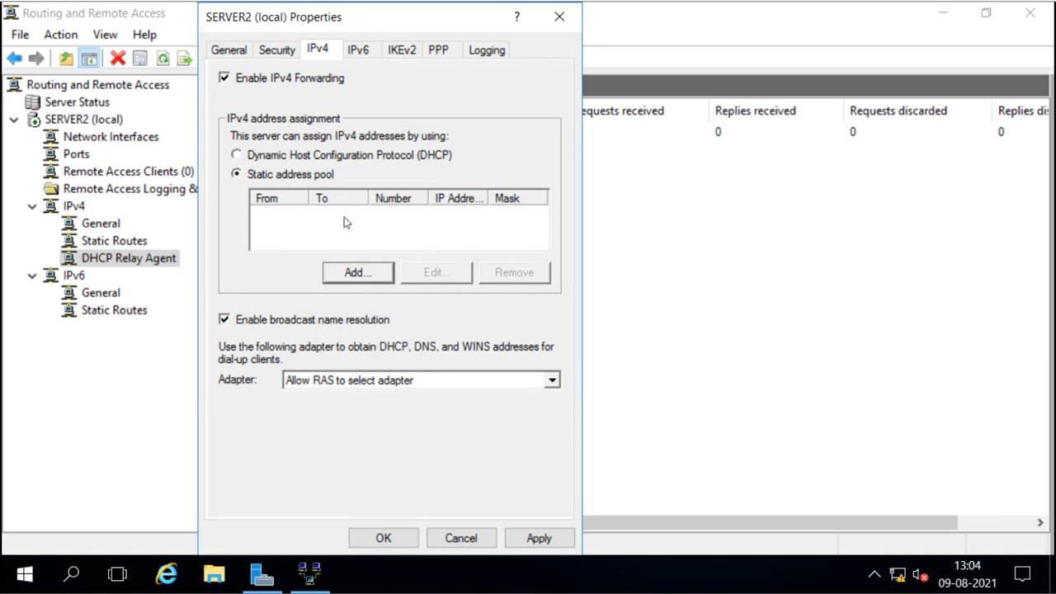
click(237, 157)
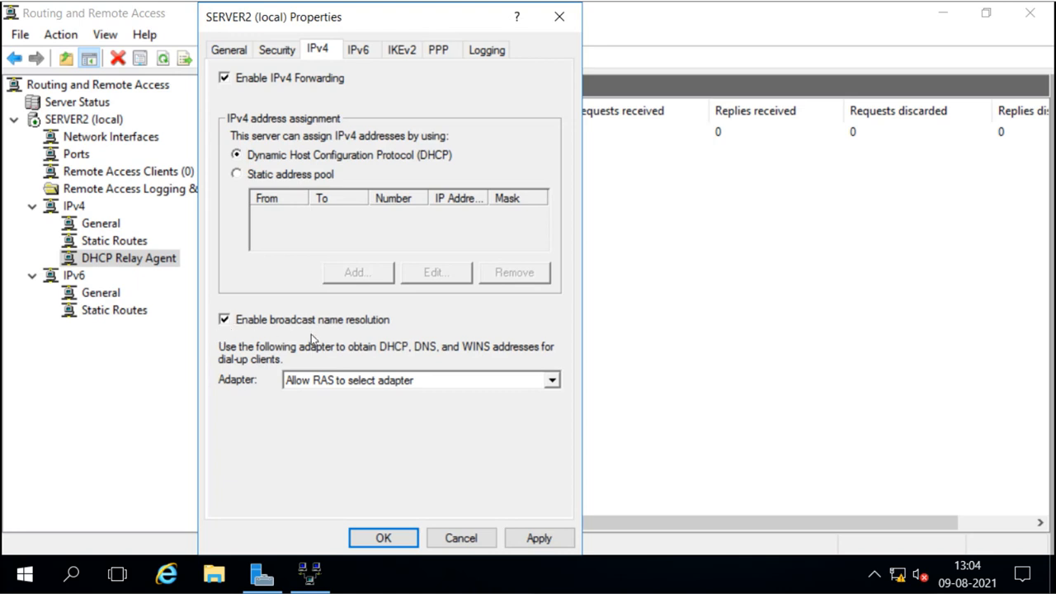
Step through SERVER2's IPv6 tab to its IKEv2 timeout settings.
click(359, 52)
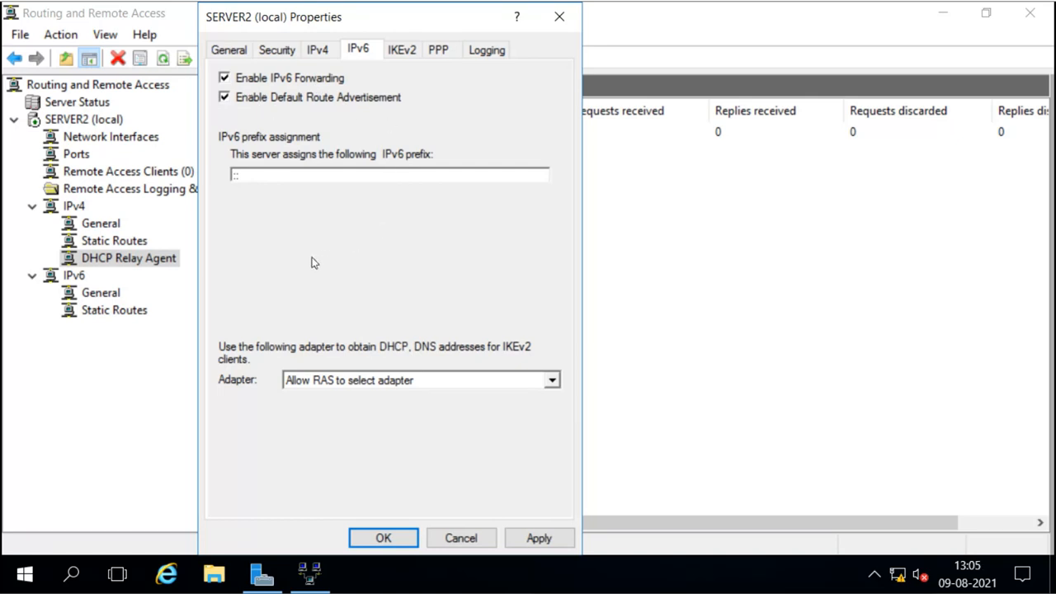
click(400, 51)
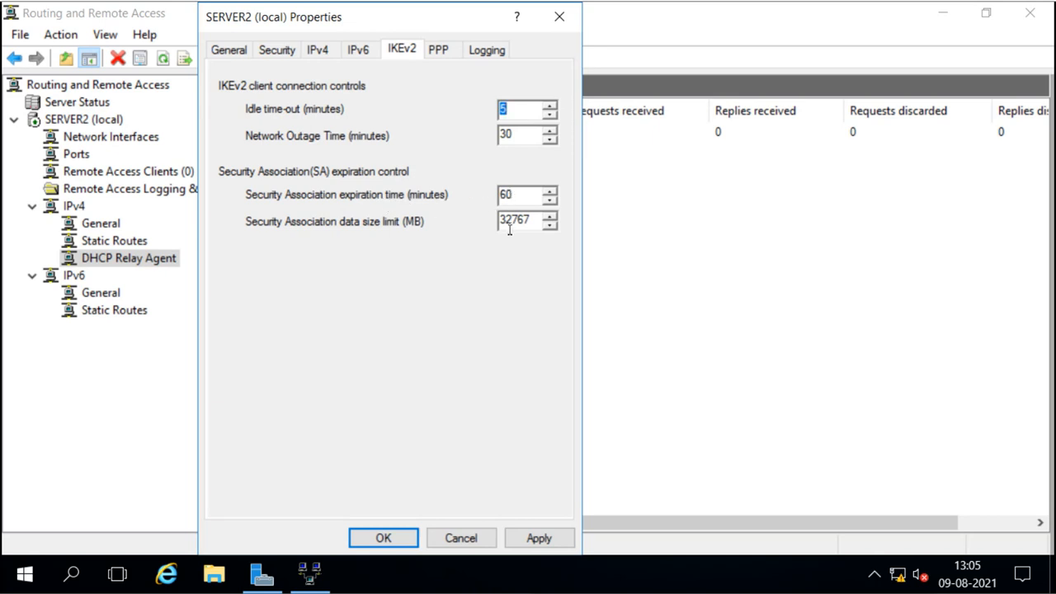
Review SERVER2's PPP and Logging tabs, then return to the Security tab.
click(439, 49)
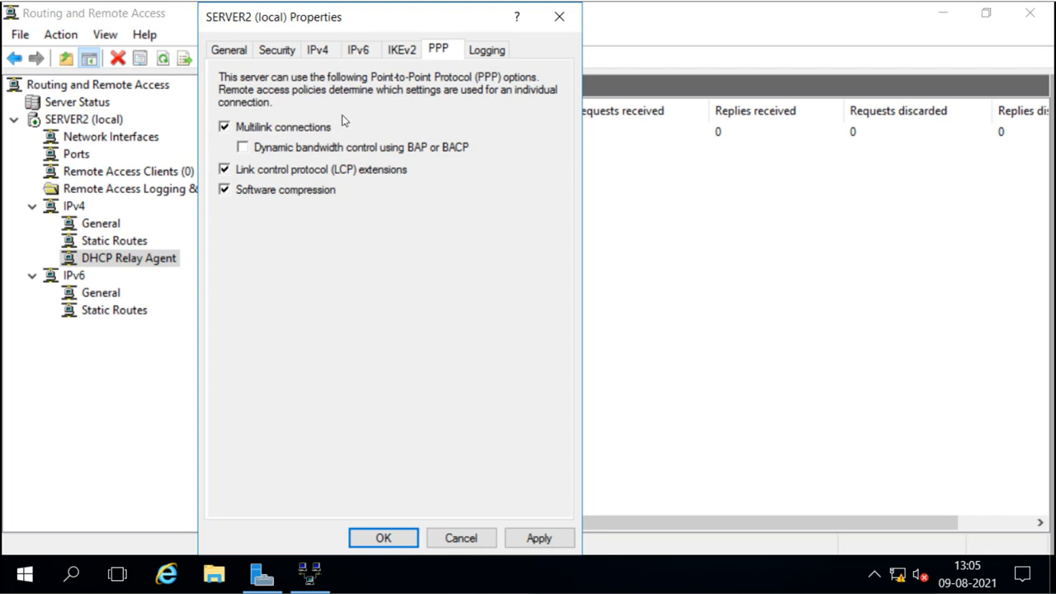
click(490, 52)
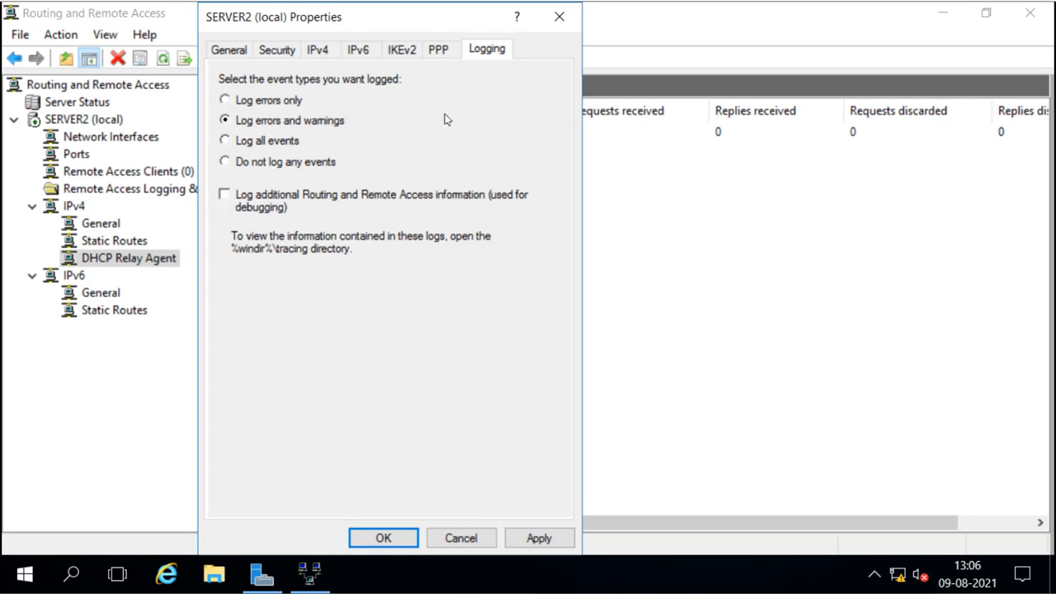
click(279, 51)
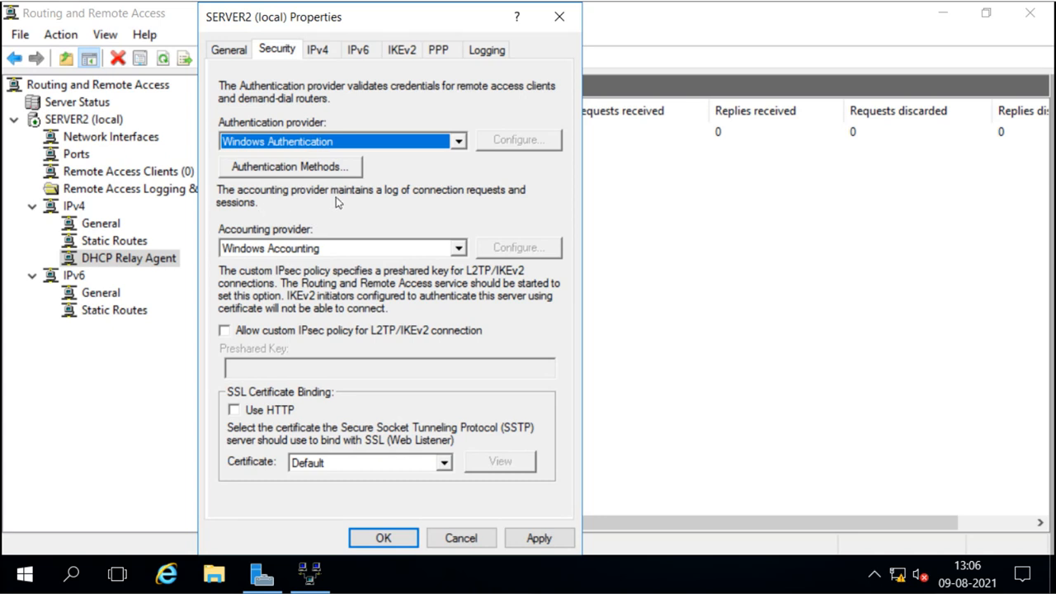
Recheck authentication methods unchanged, keep the SSTP certificate at Default, and leave Use HTTP off.
click(297, 170)
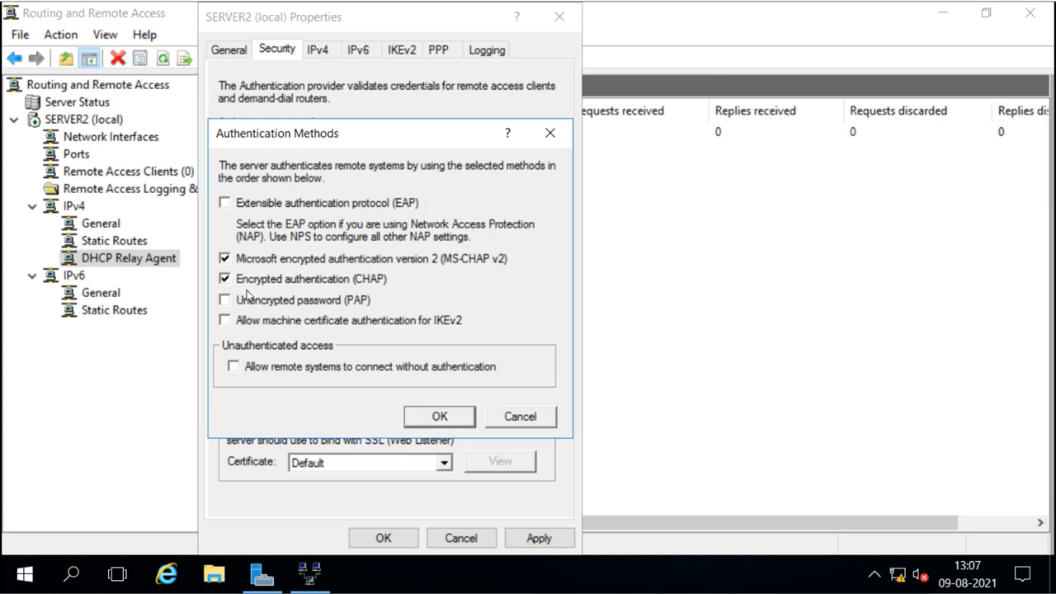
click(437, 415)
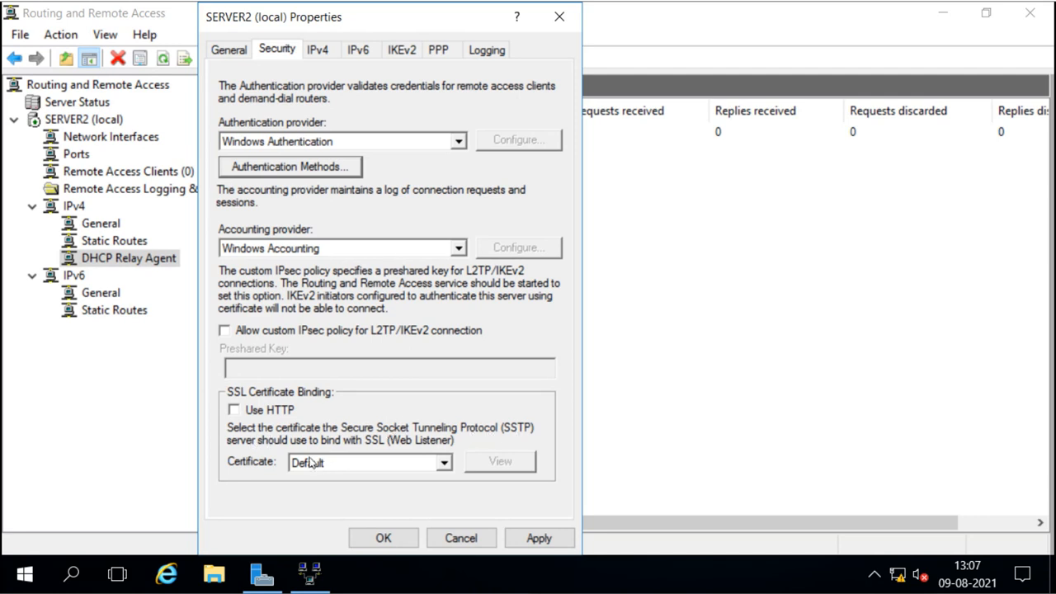
click(444, 464)
click(444, 466)
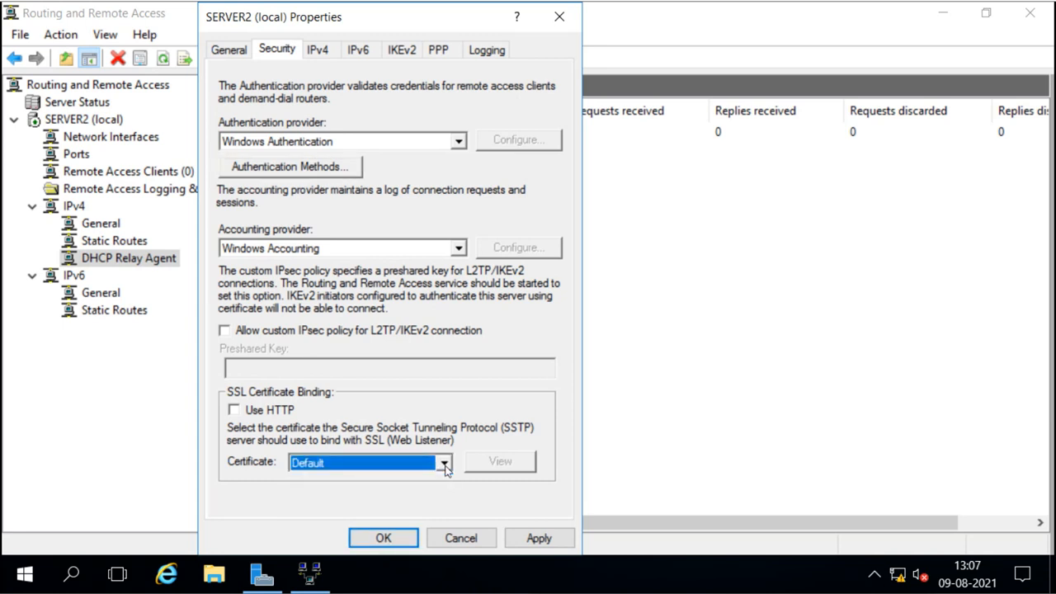
click(237, 415)
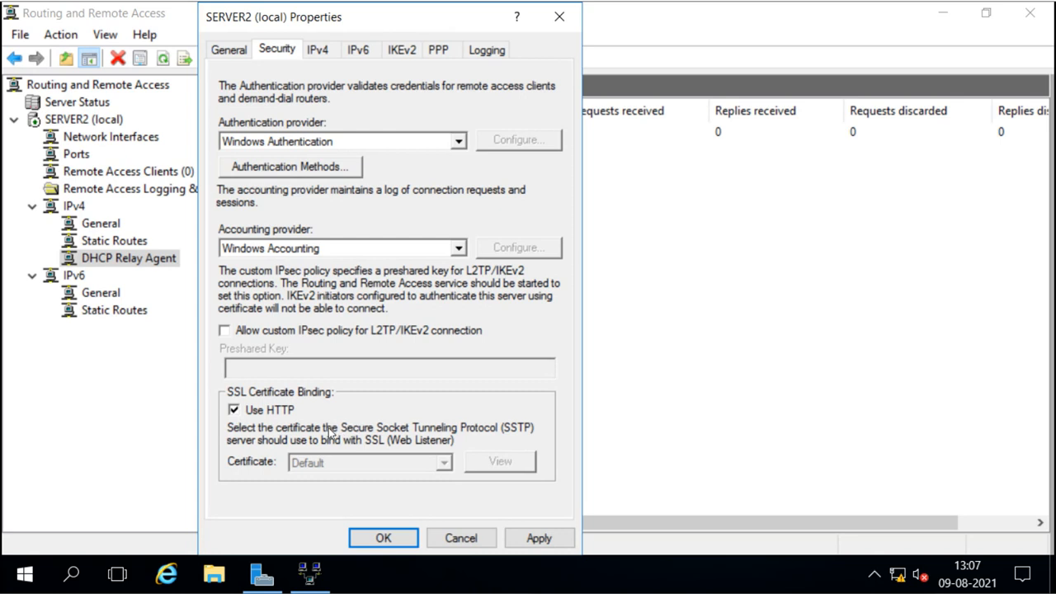
click(235, 412)
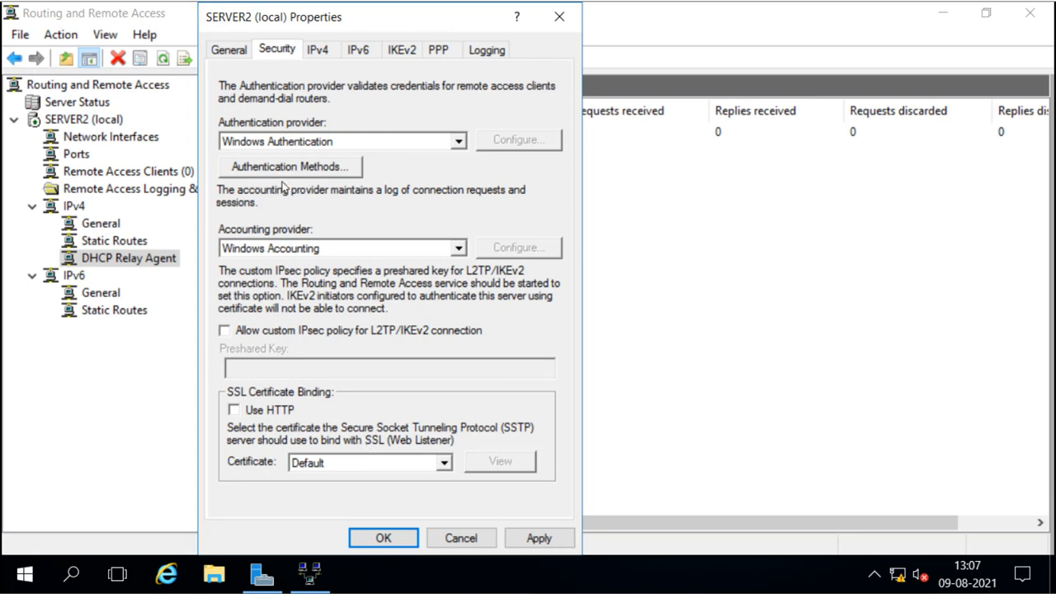
Save SERVER2's security settings, decline the Help topic, and approve restarting the router.
click(385, 538)
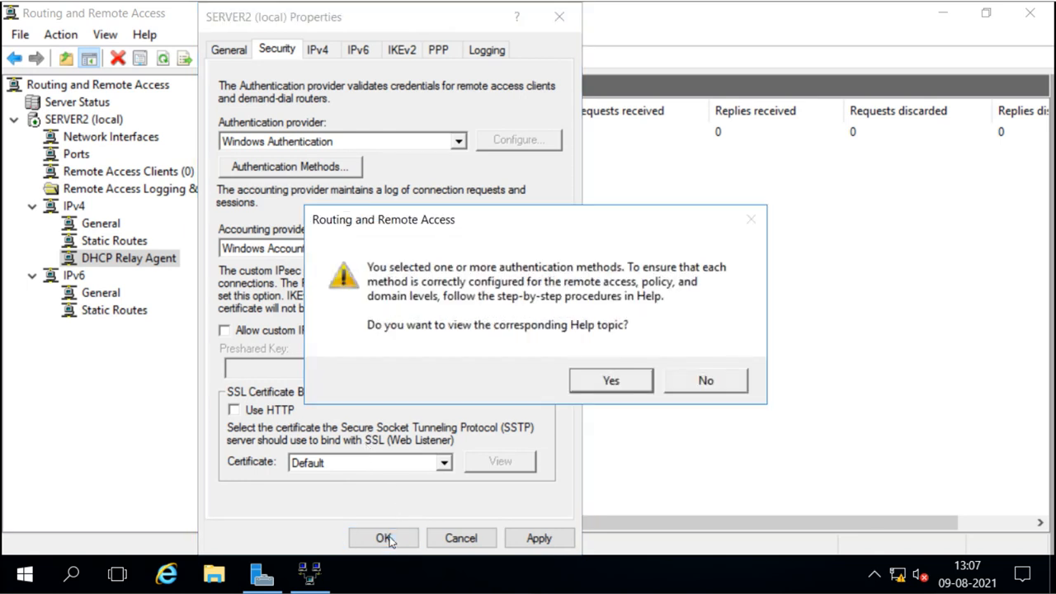
click(613, 384)
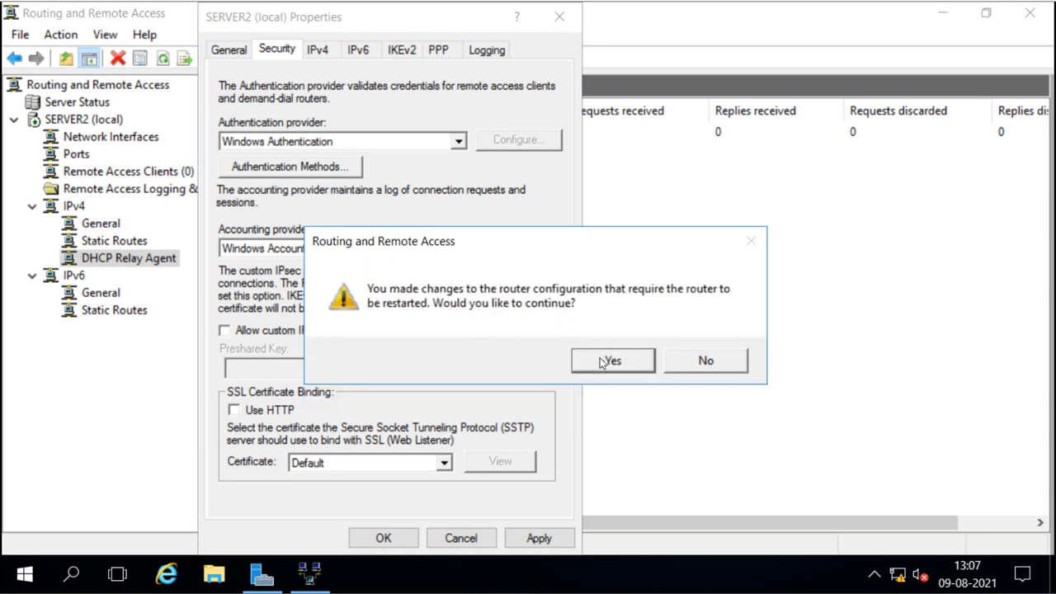
click(603, 363)
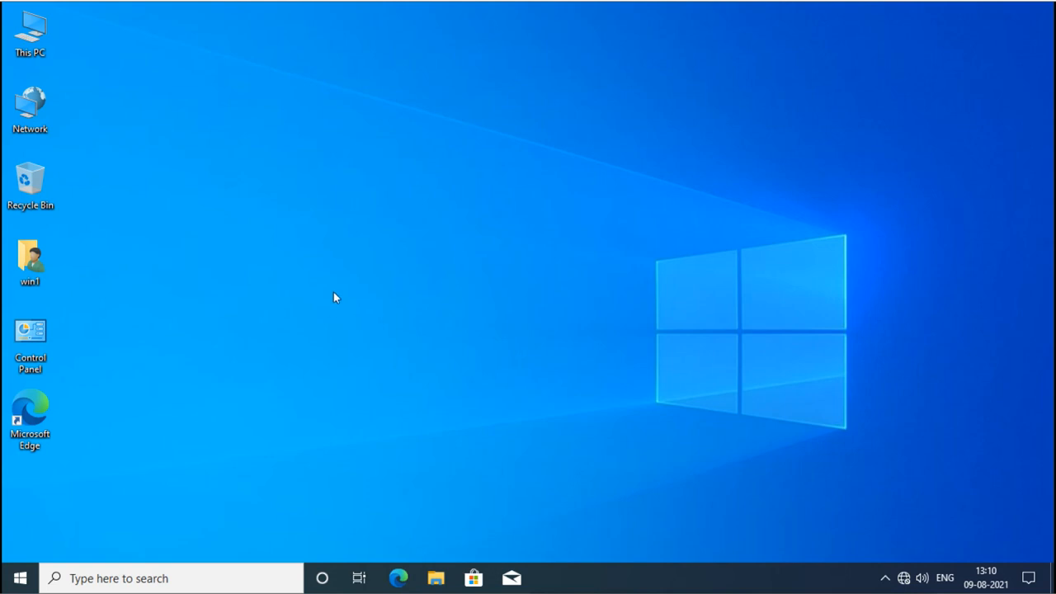
right_click(38, 55)
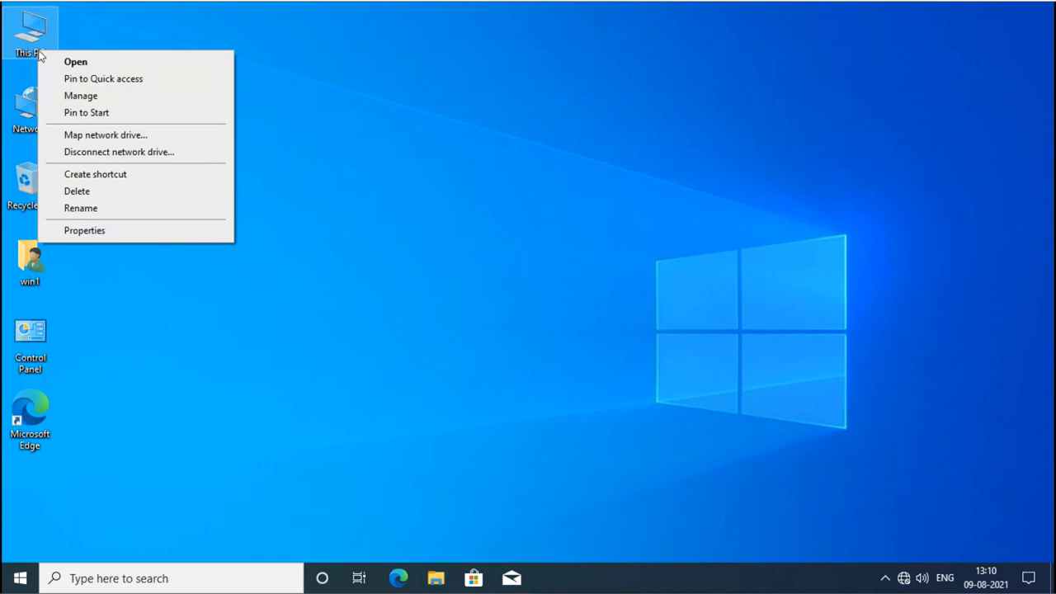
click(124, 231)
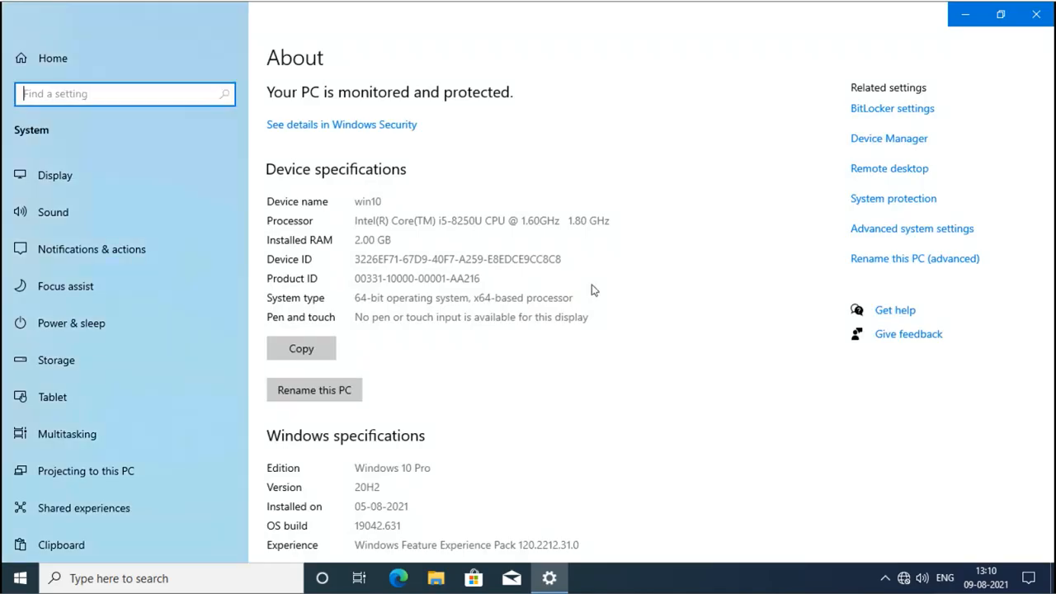
scroll(590, 290, down, 2)
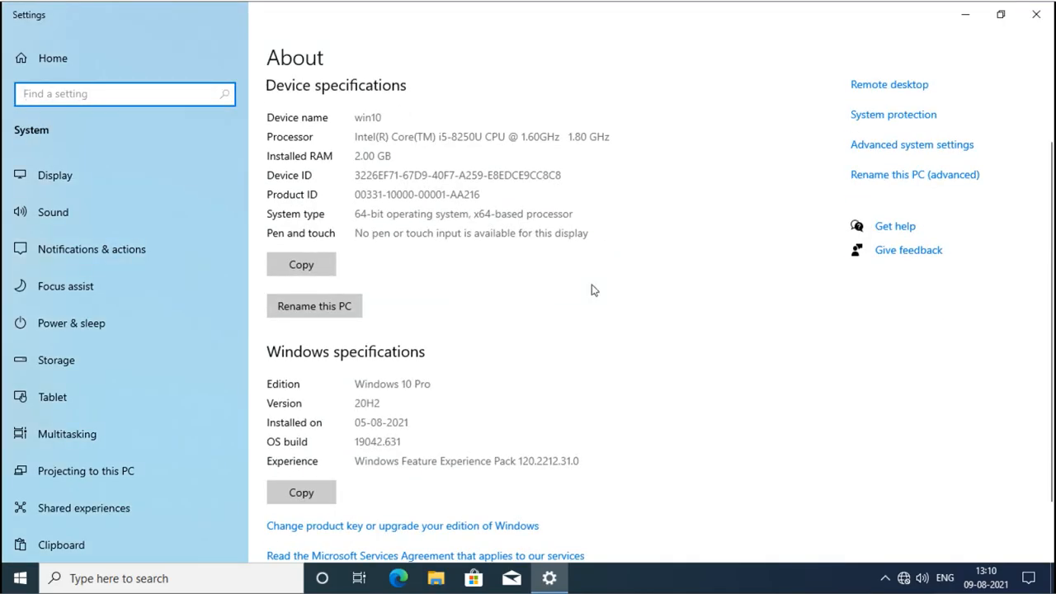
scroll(590, 289, down, 2)
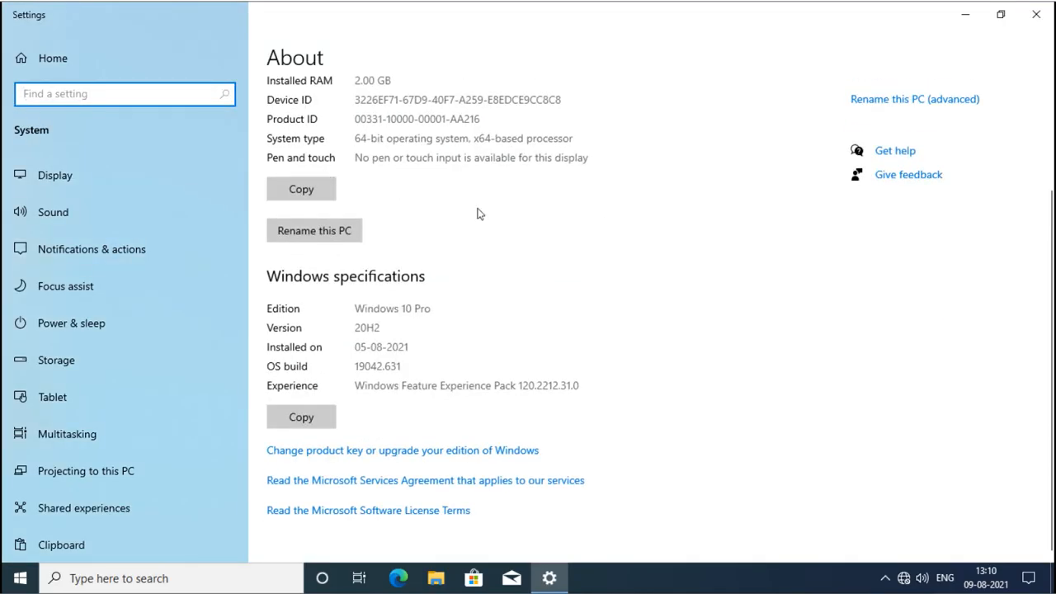
scroll(479, 210, up, 4)
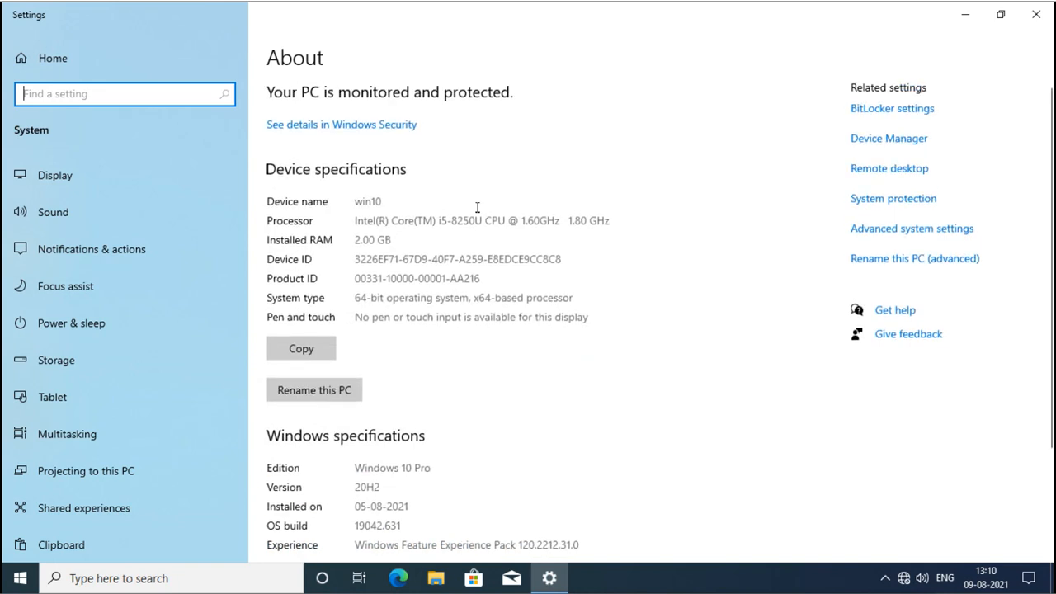
click(895, 263)
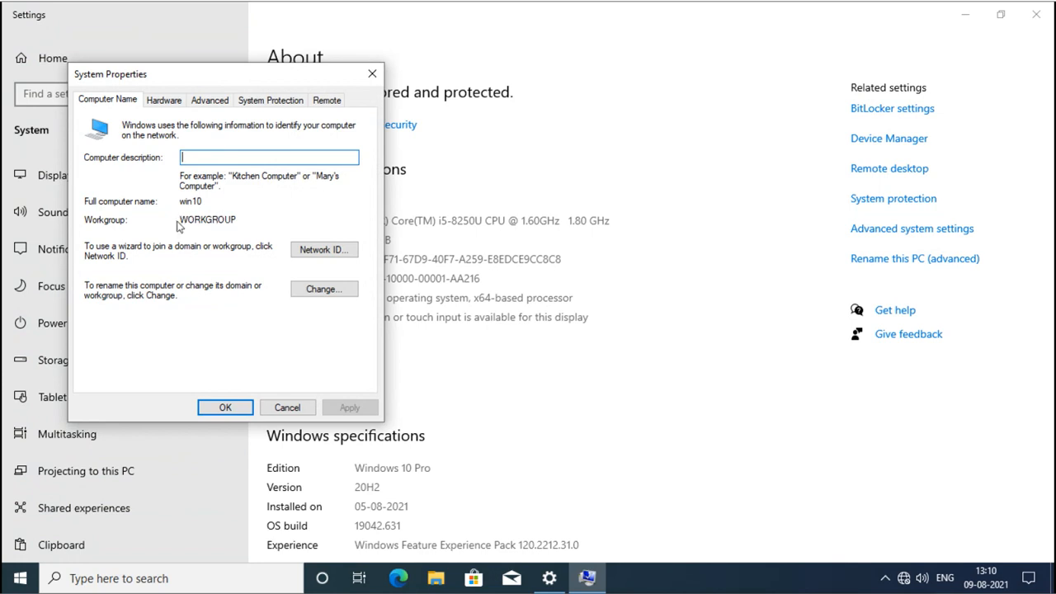
drag(180, 219, 244, 219)
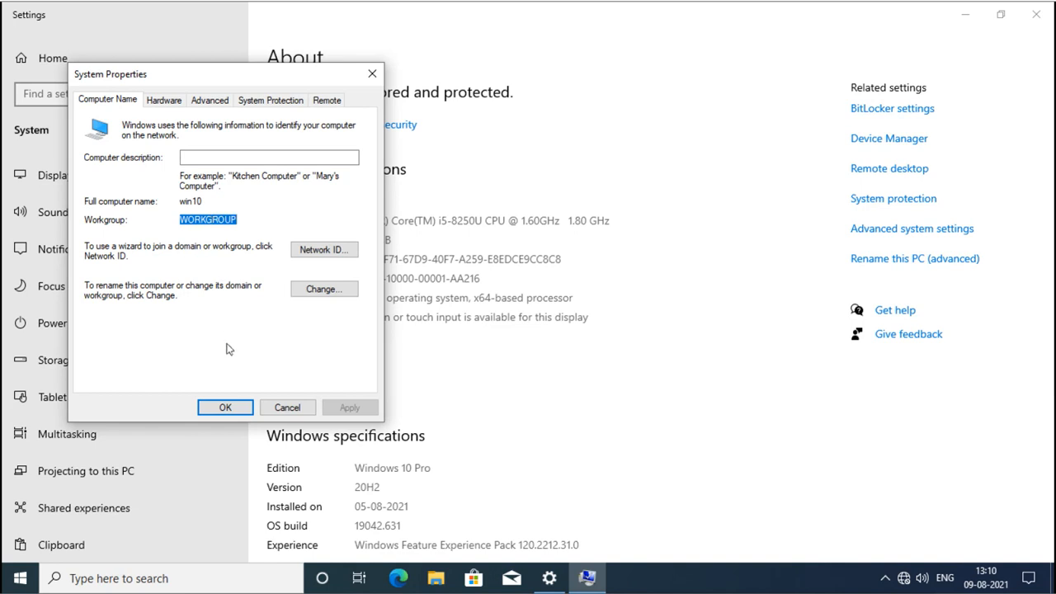
click(223, 406)
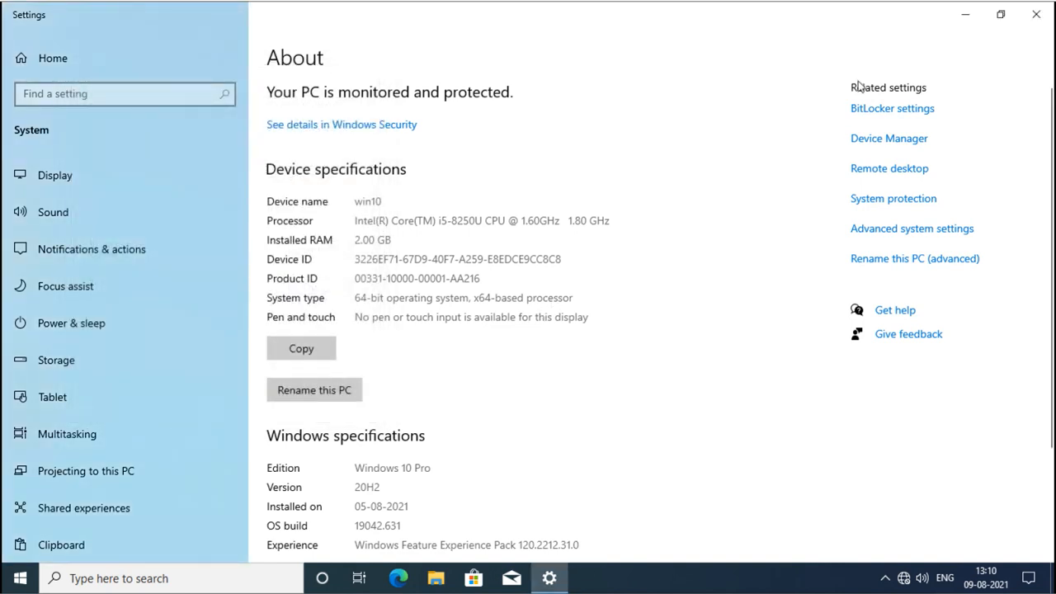
click(1032, 25)
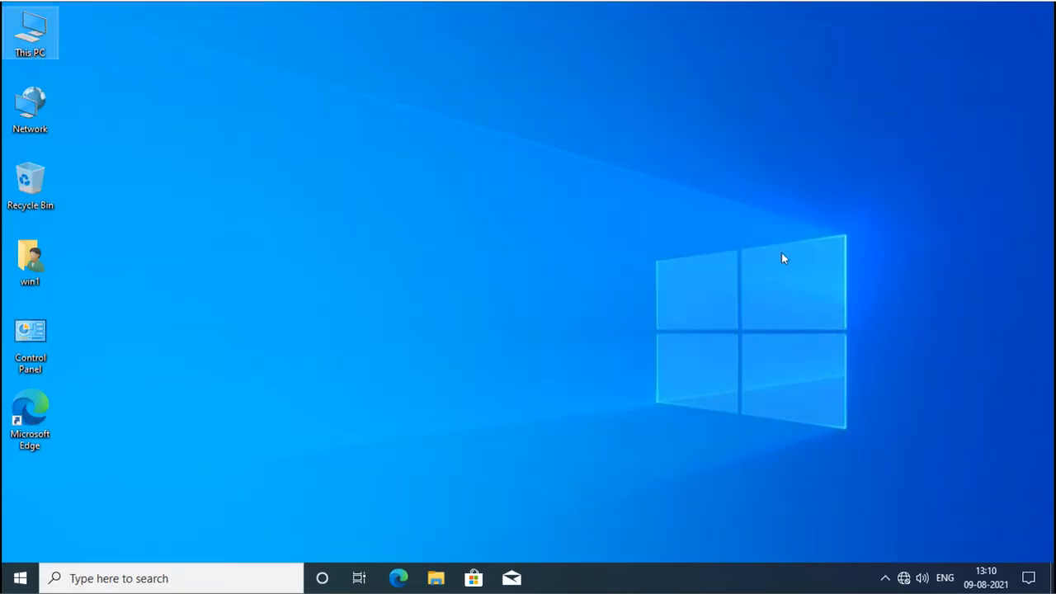
Run ncpa.cpl and open Ethernet0's IPv4 properties showing 130.0.0.2 with mask 255.255.0.0.
key(super+r)
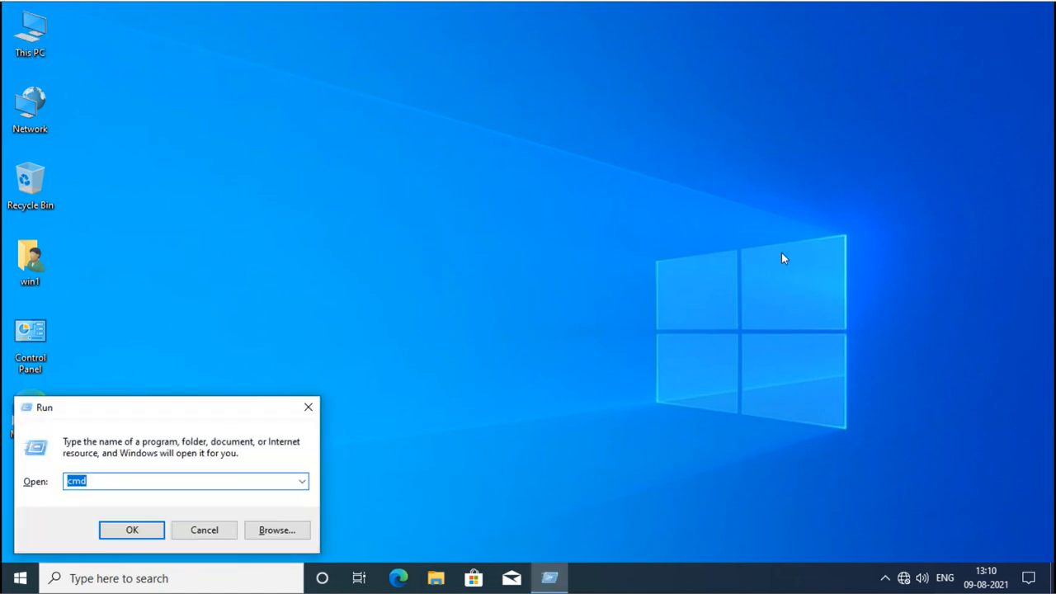
text(n)
key(Down)
key(Return)
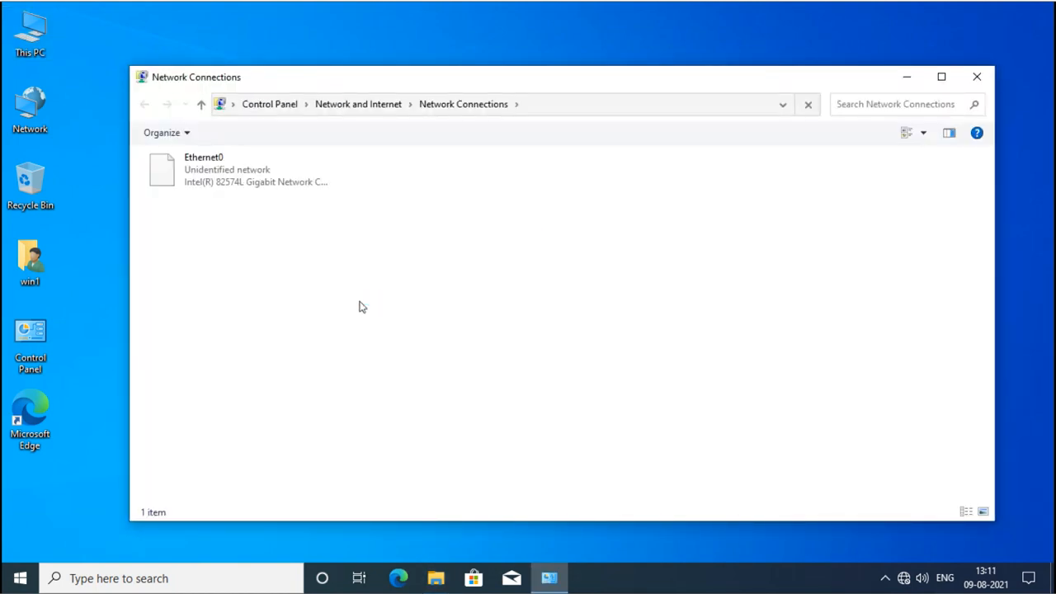
right_click(212, 173)
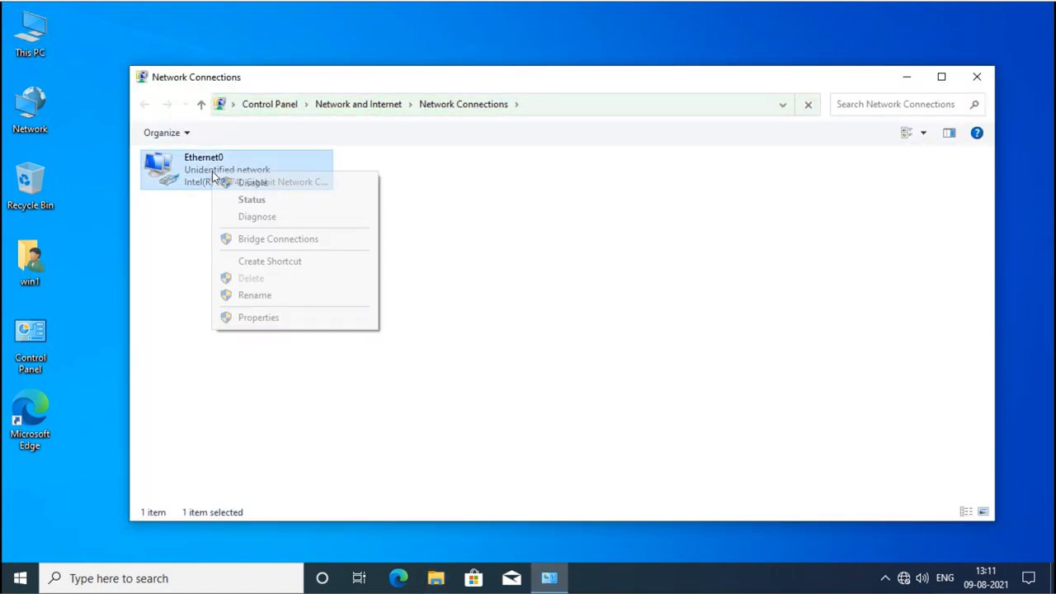
click(259, 319)
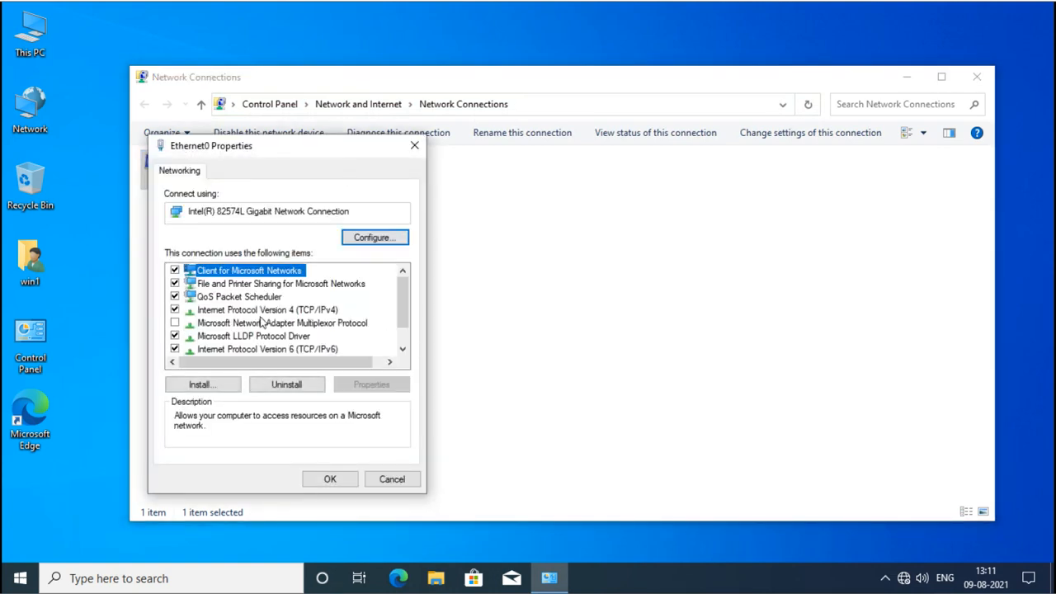
double_click(272, 311)
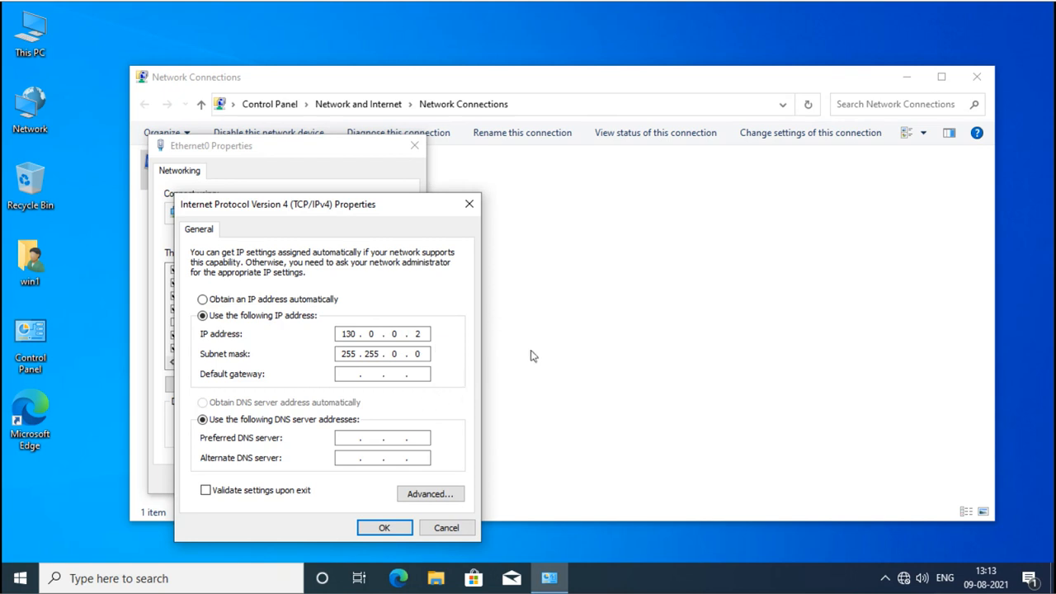
Launch a command prompt by running cmd.
key(super+r)
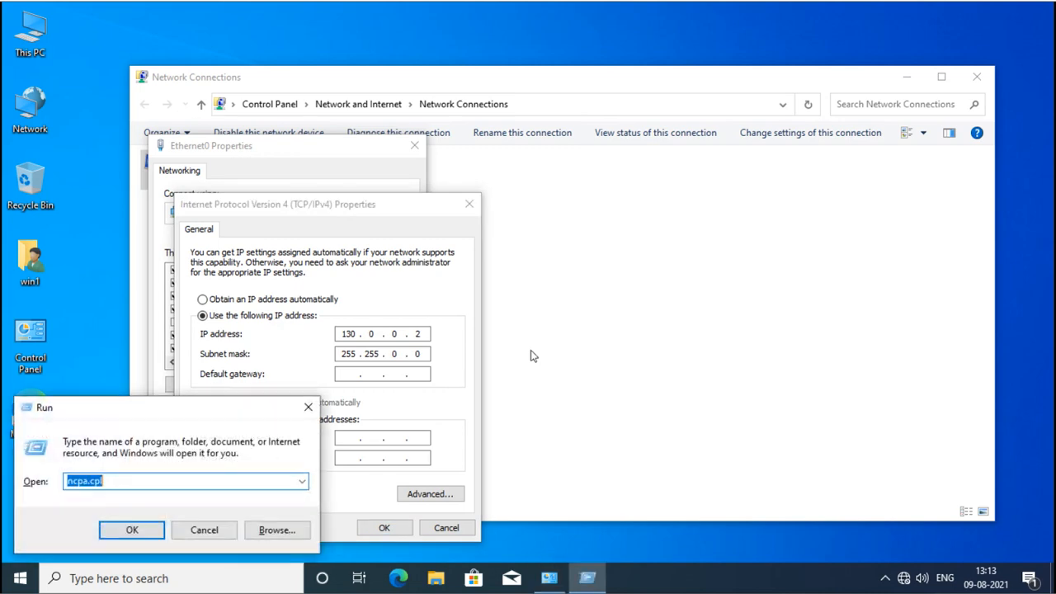
text(cmd)
key(Return)
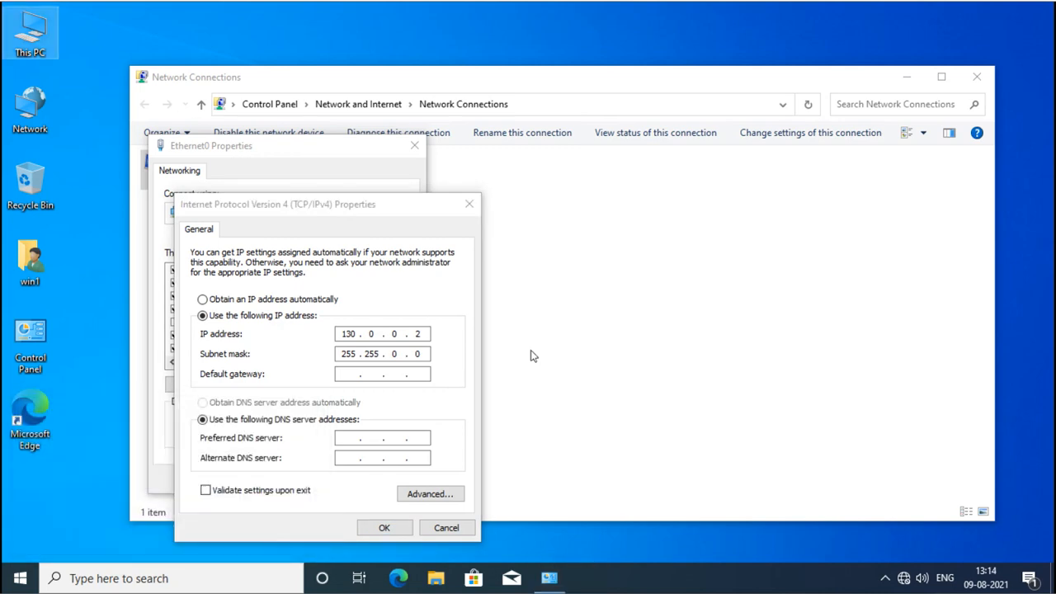
Ping 130.0.0.1 from the Command Prompt and get successful replies.
drag(480, 115, 624, 143)
text(pi)
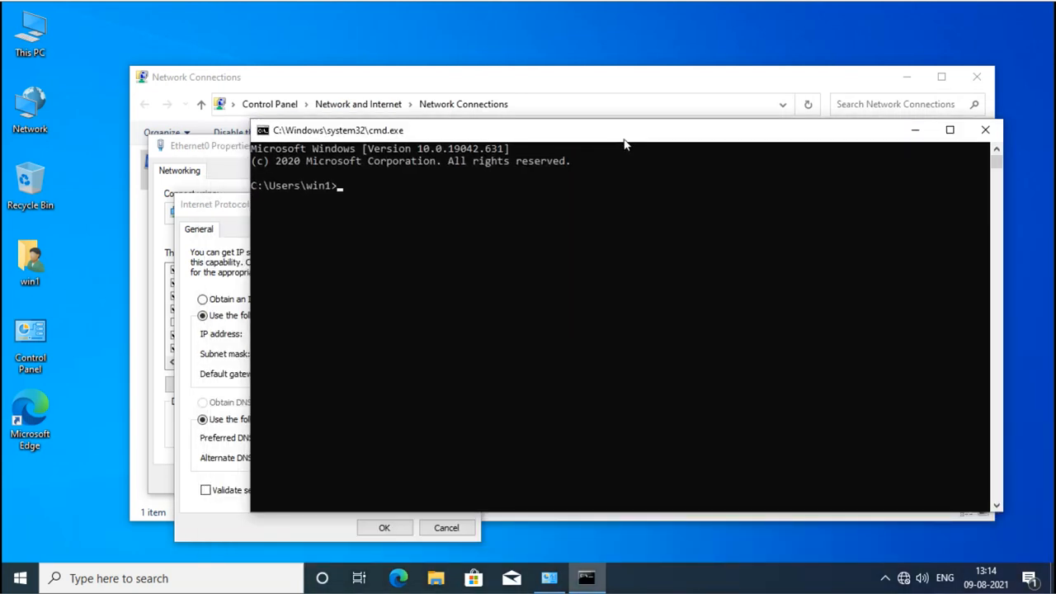
text(ng 130.0.0.1)
key(Return)
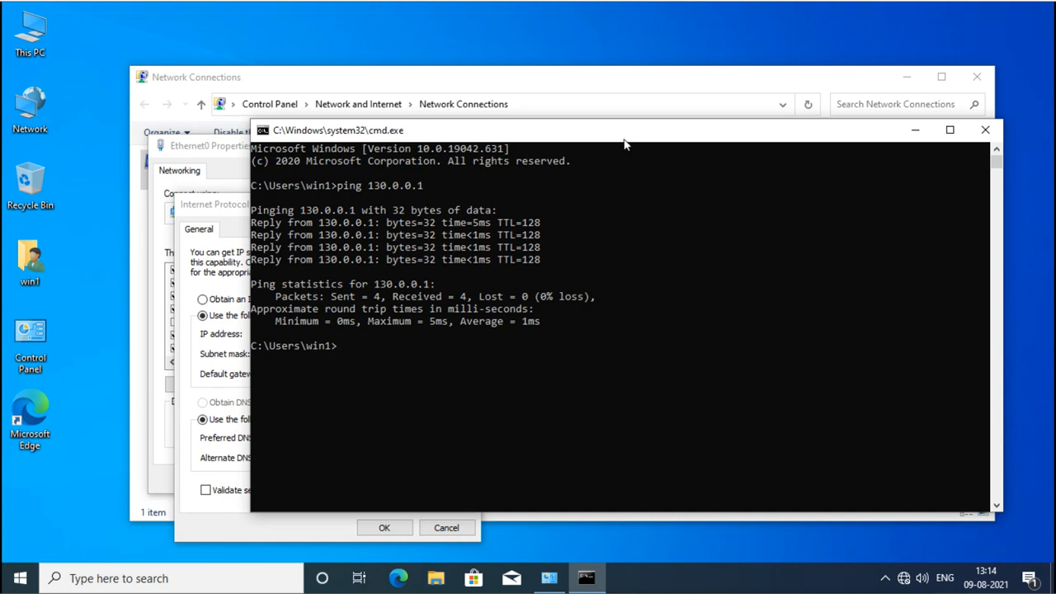
Ping 192.168.0.200, see it fail, and highlight both addresses in the output to compare.
text(ping 192.168.0.200)
key(Return)
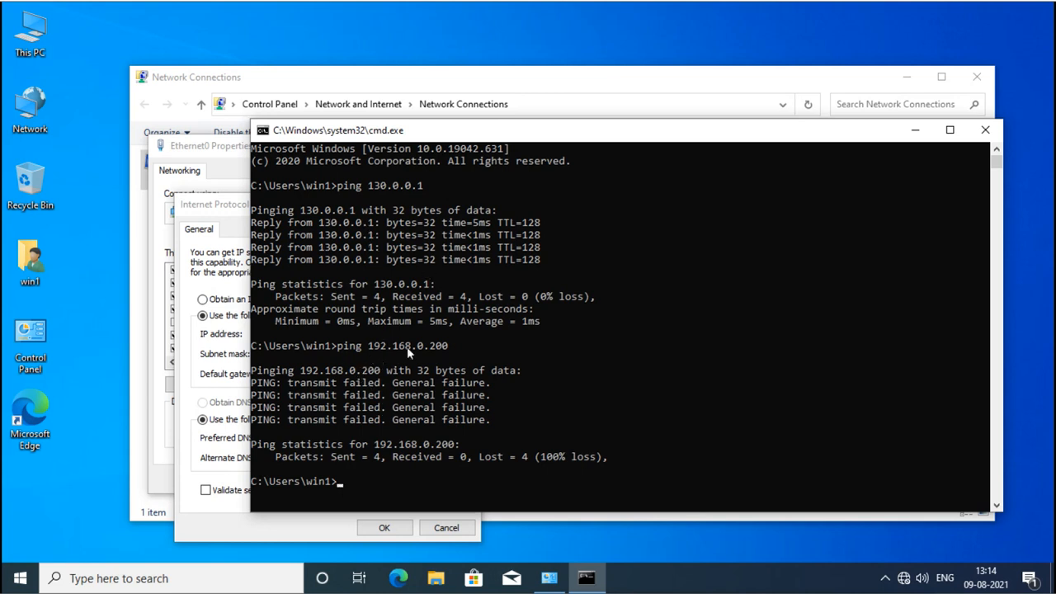
drag(369, 347, 440, 358)
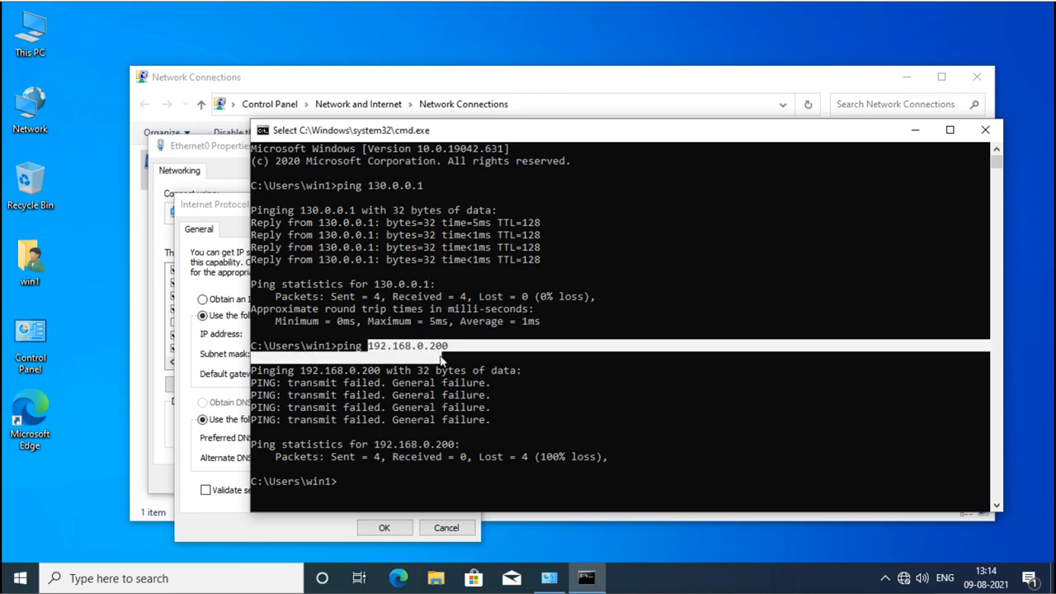
drag(362, 184, 423, 186)
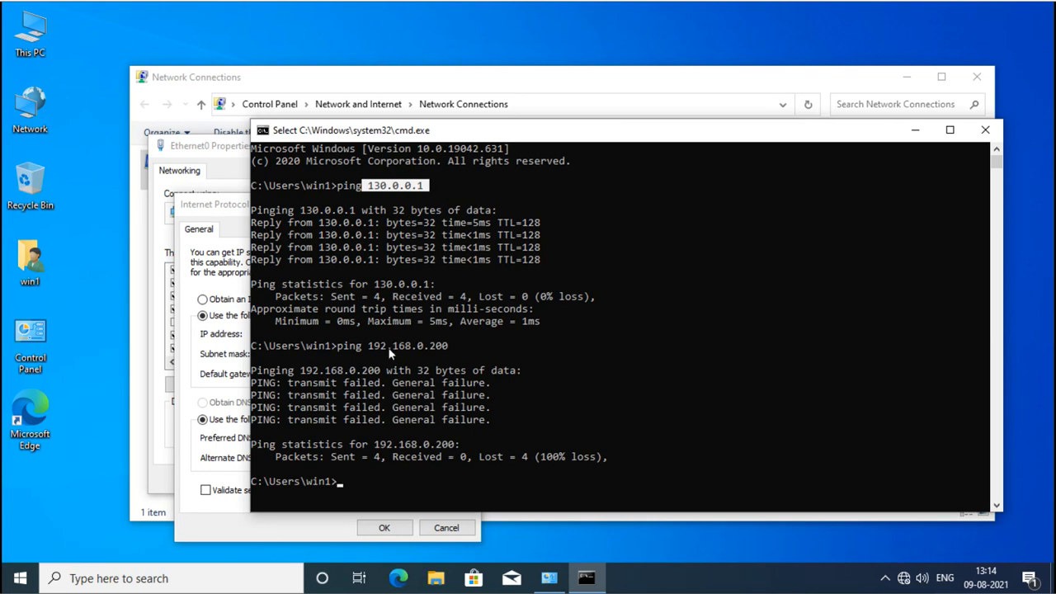
drag(369, 351, 446, 357)
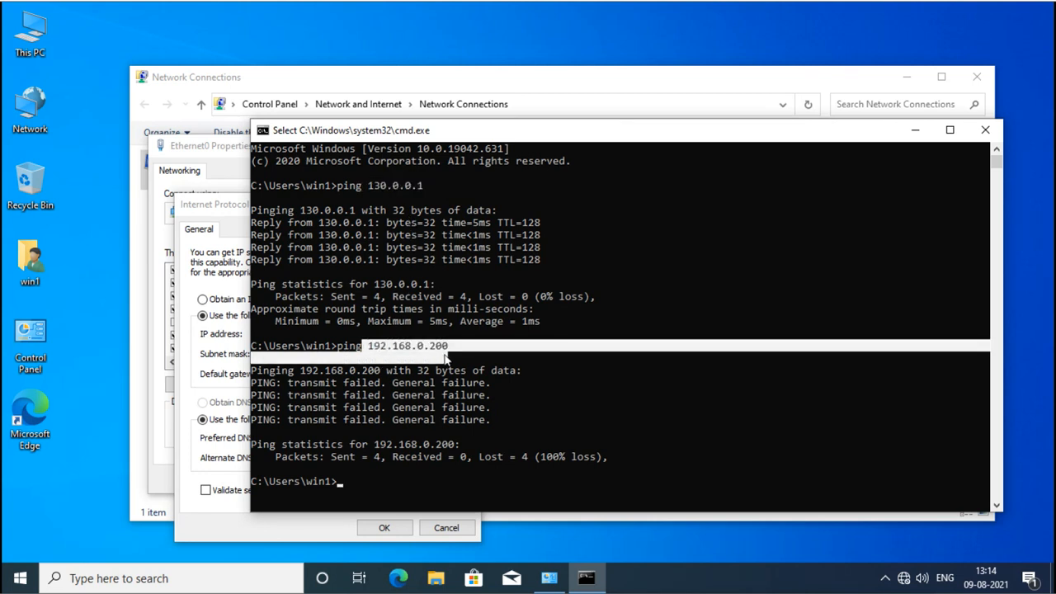
click(403, 357)
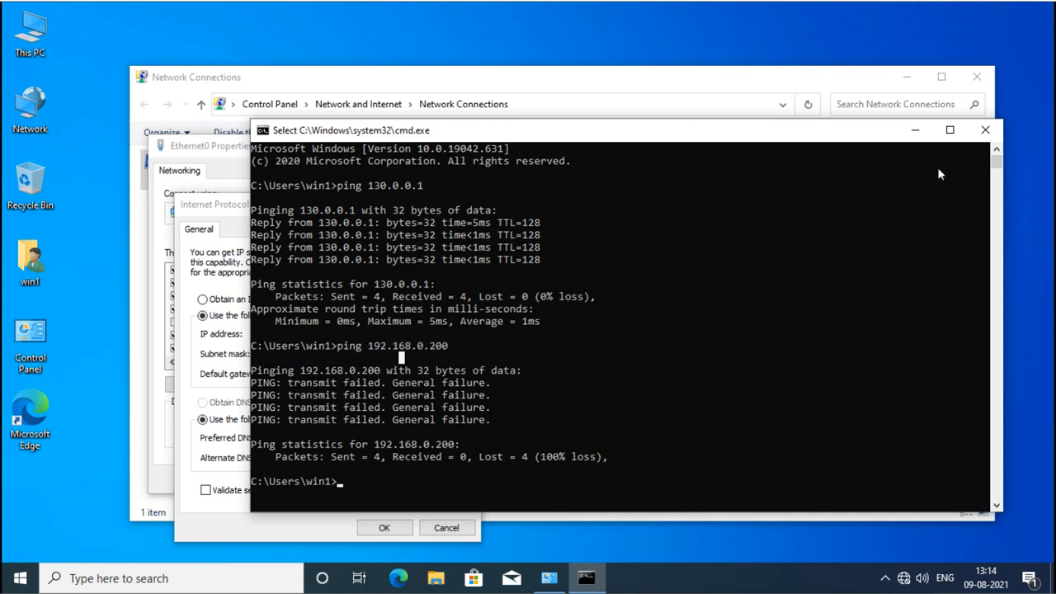
Close the IPv4, Ethernet0 Properties and Network Connections windows after minimizing cmd.
click(915, 130)
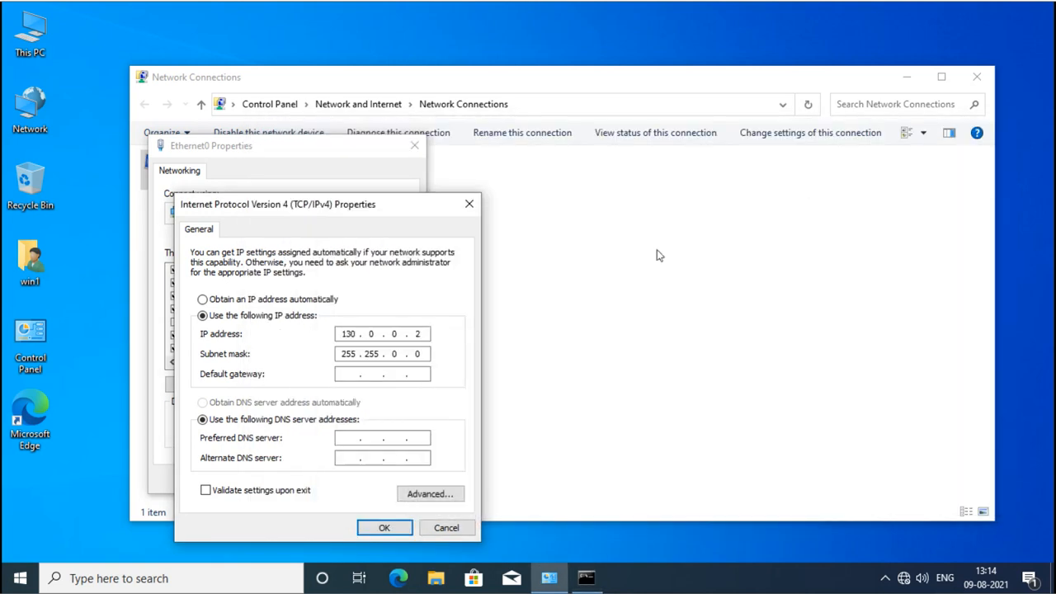
click(442, 527)
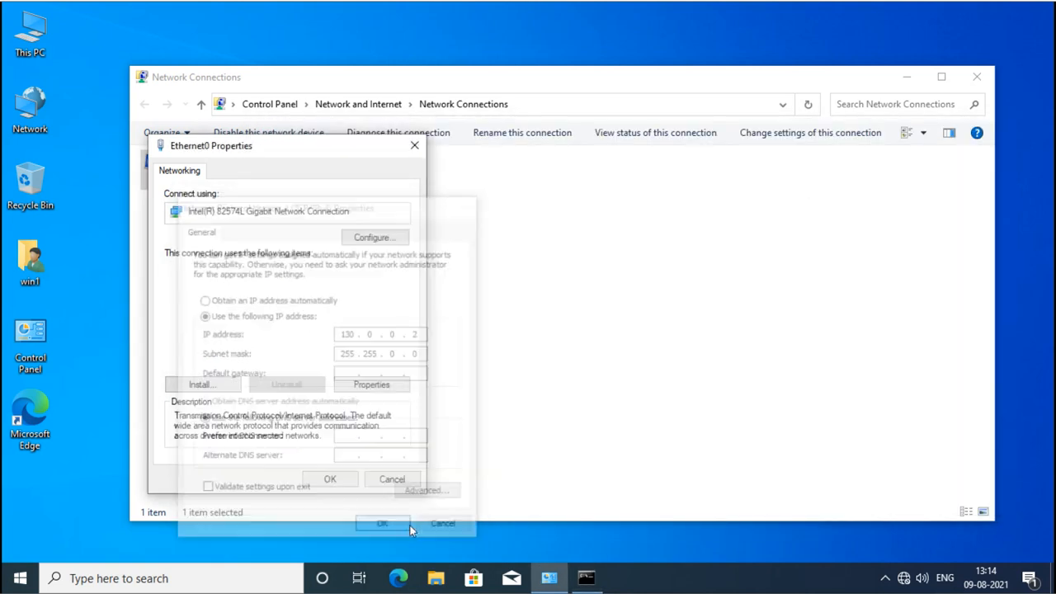
click(330, 479)
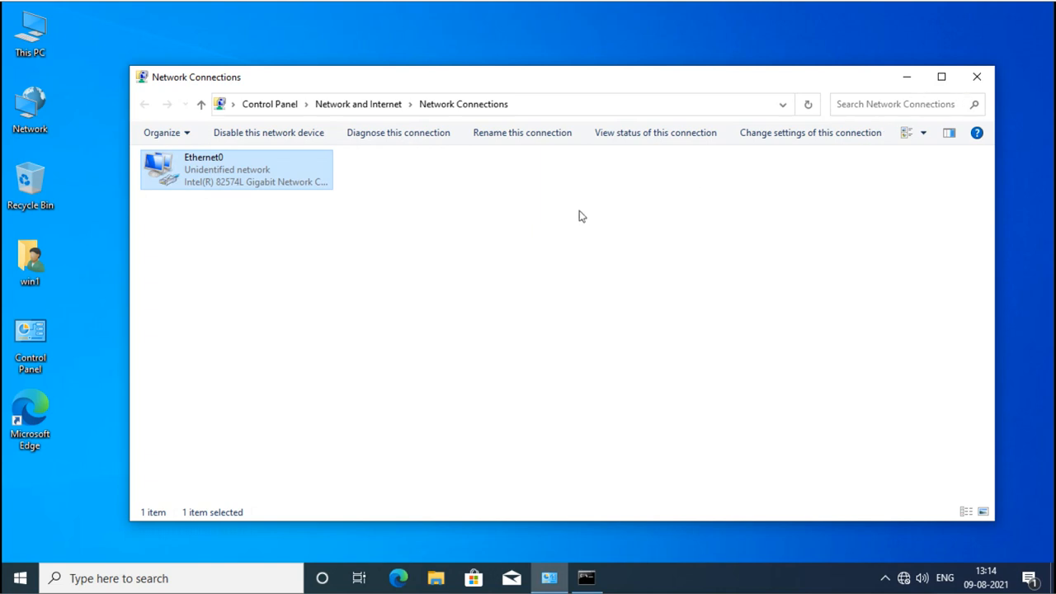
click(967, 79)
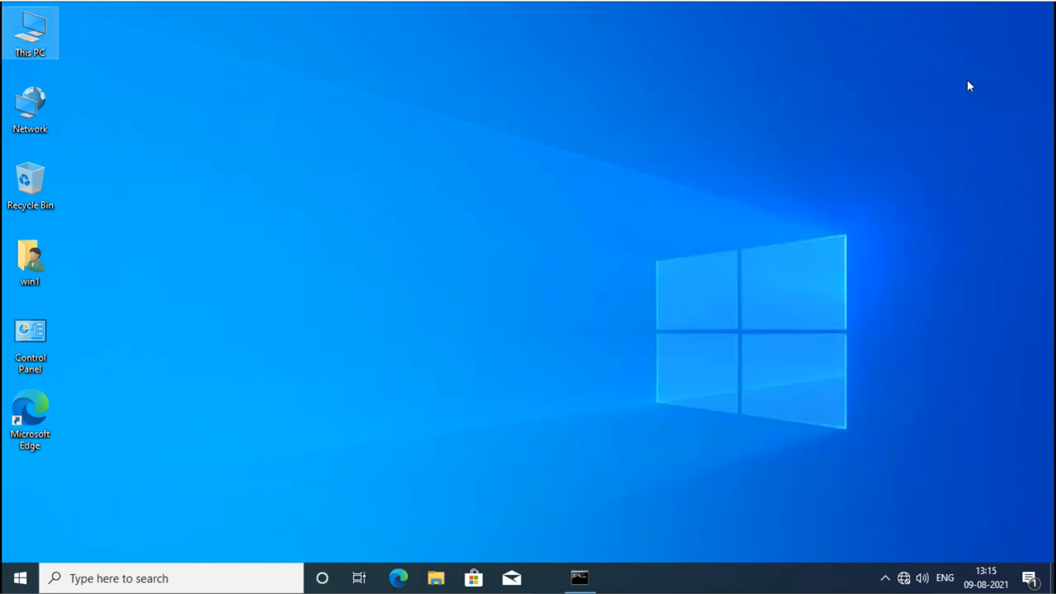
Go from the tray network icon through Network & Internet settings to Network and Sharing Center.
right_click(904, 579)
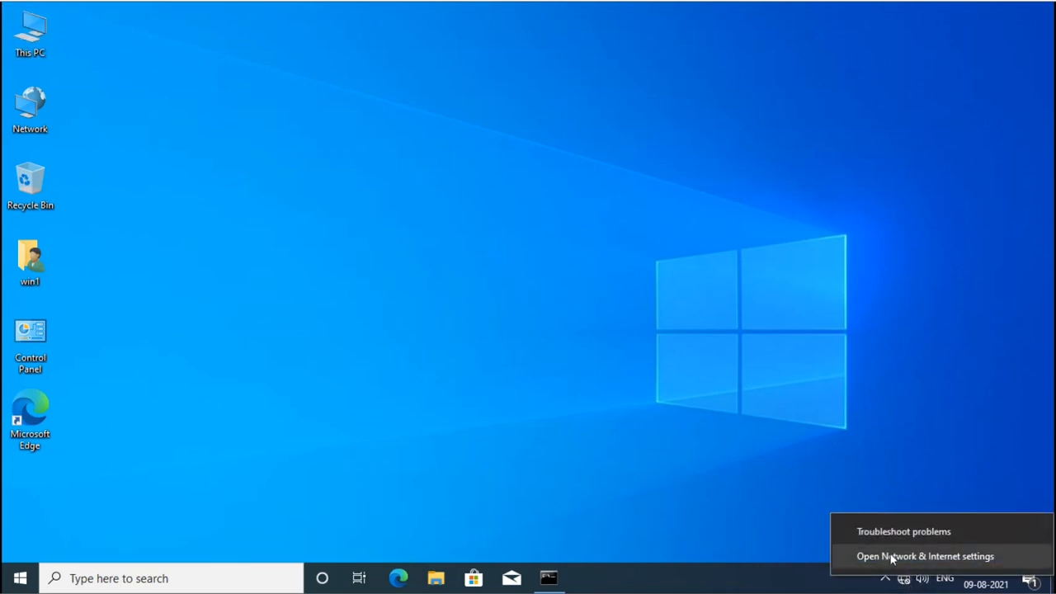
click(910, 557)
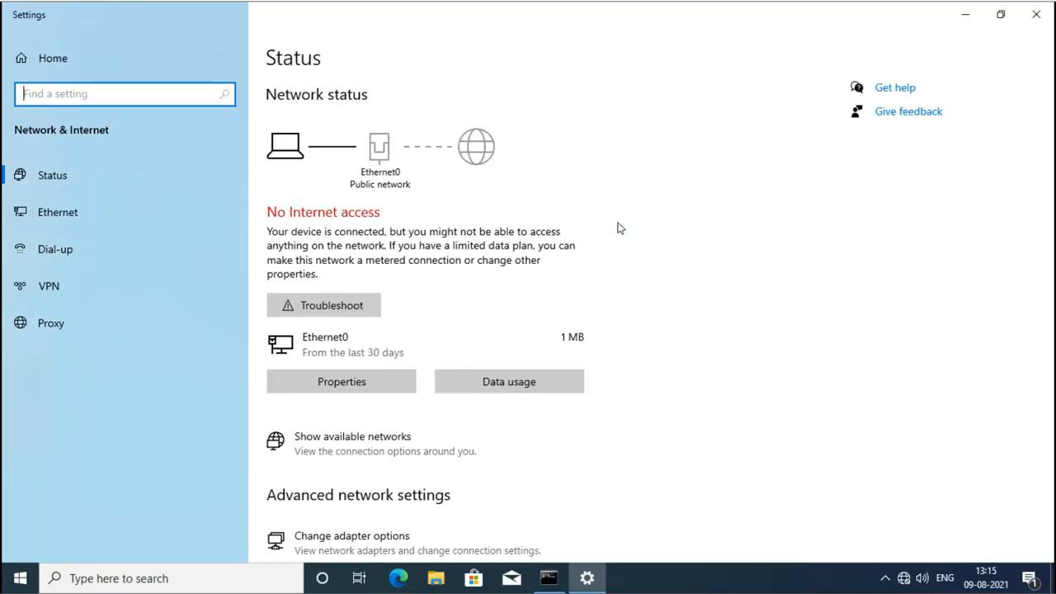
scroll(621, 228, down, 3)
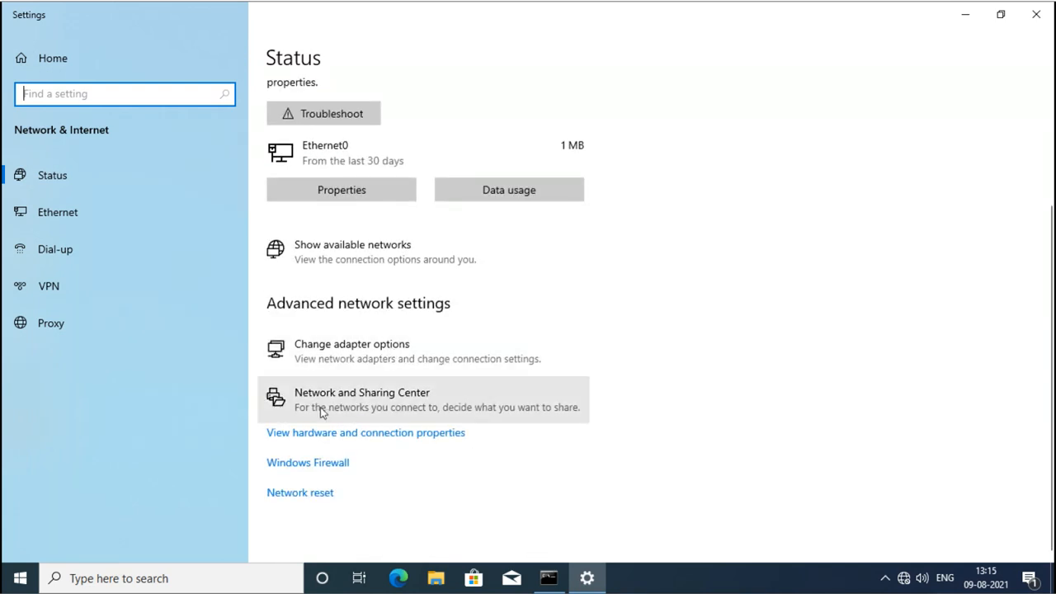
click(389, 403)
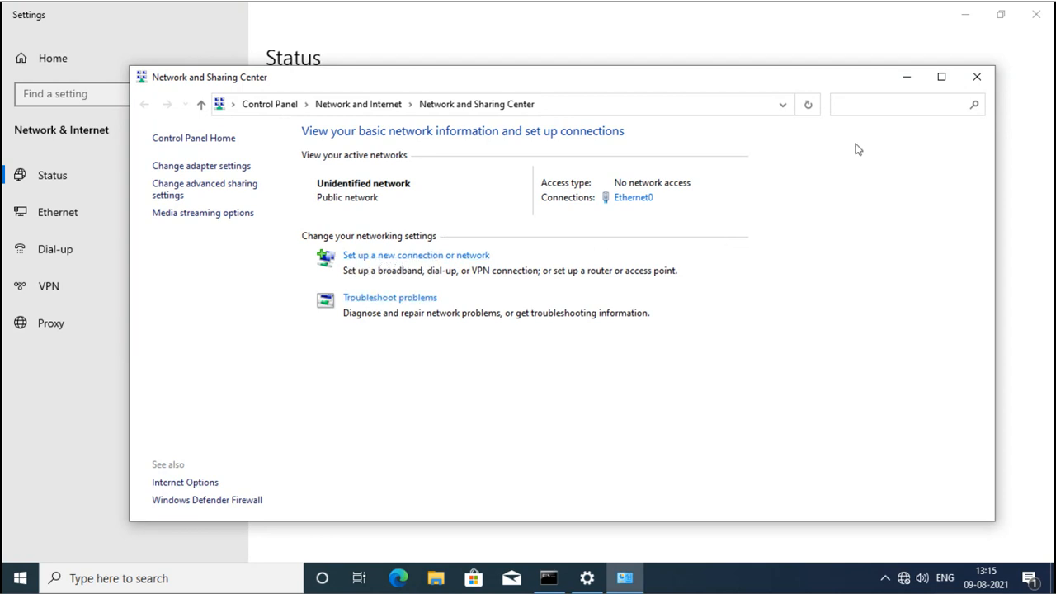
Start a Connect to a workplace connection using VPN, deferring the Internet connection setup.
click(942, 77)
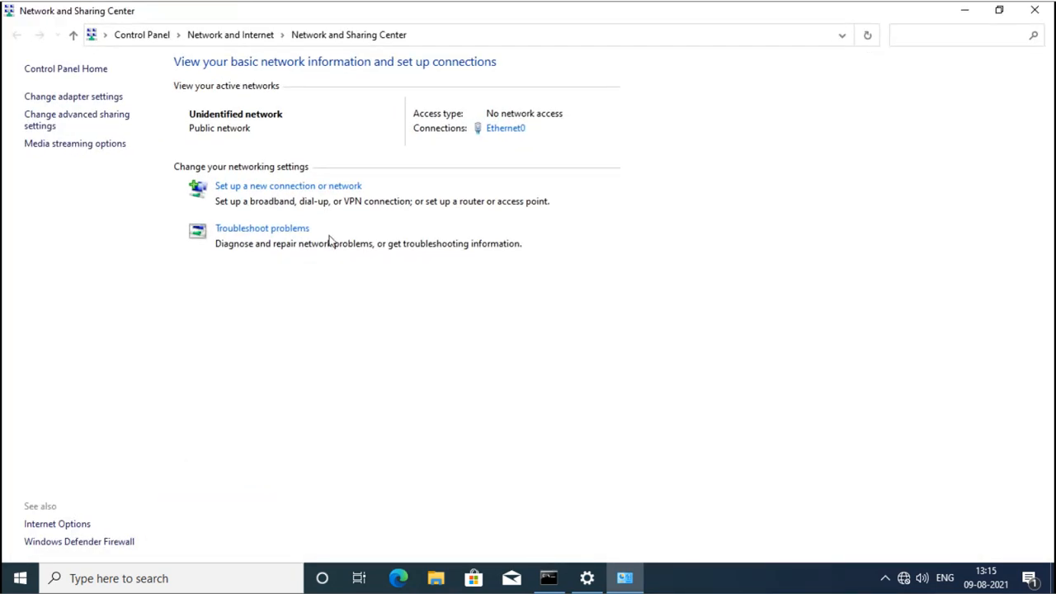
click(290, 188)
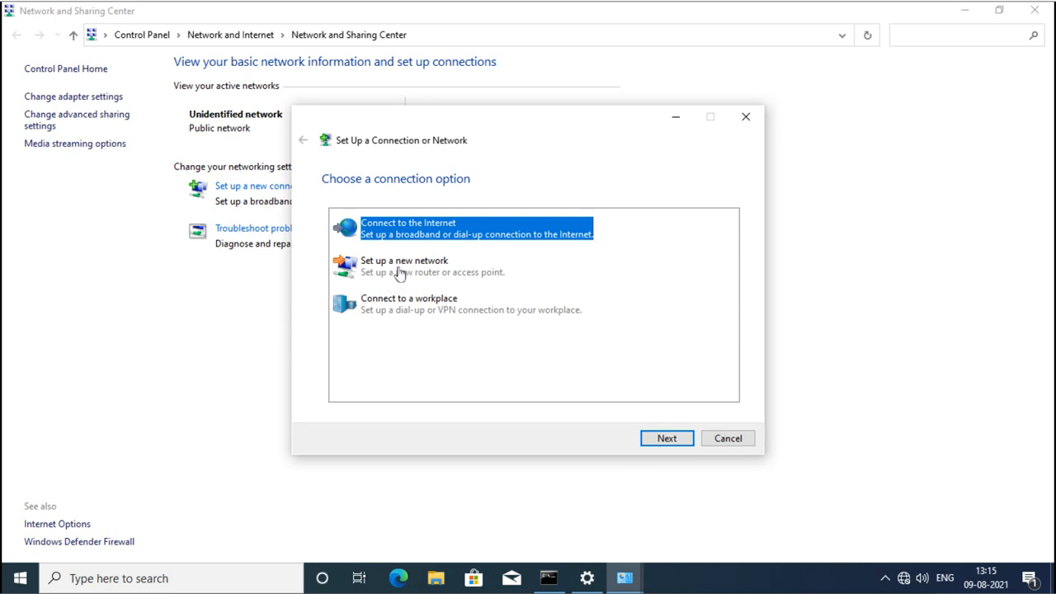
click(419, 312)
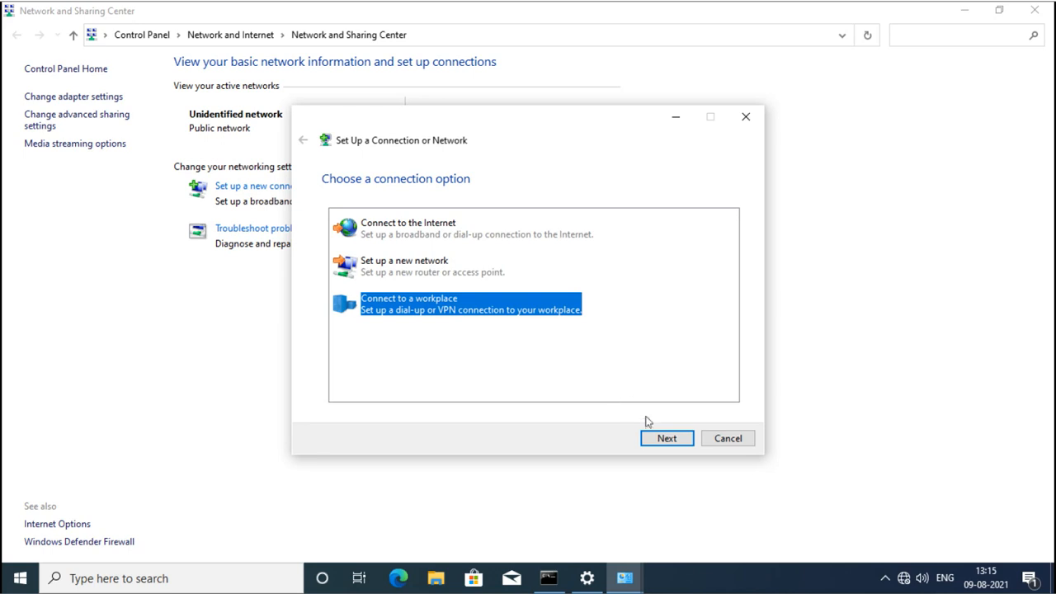
click(661, 438)
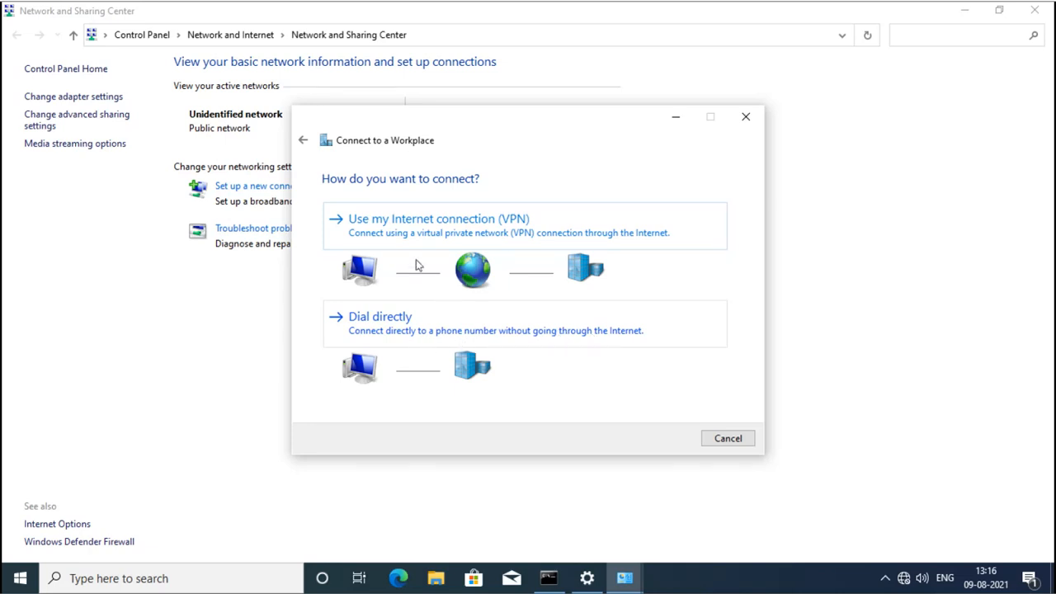
click(444, 221)
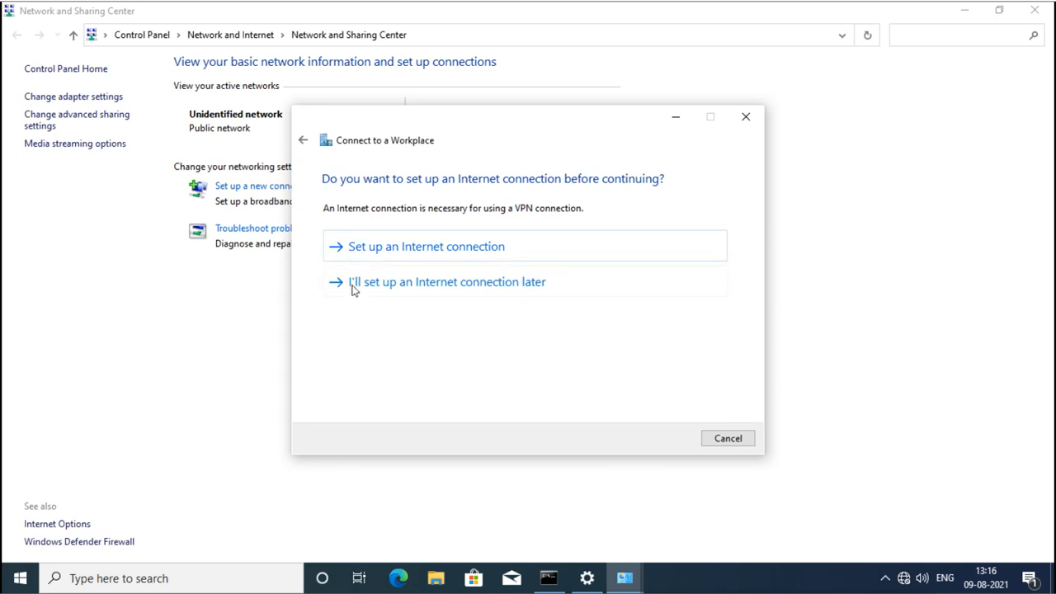
click(413, 283)
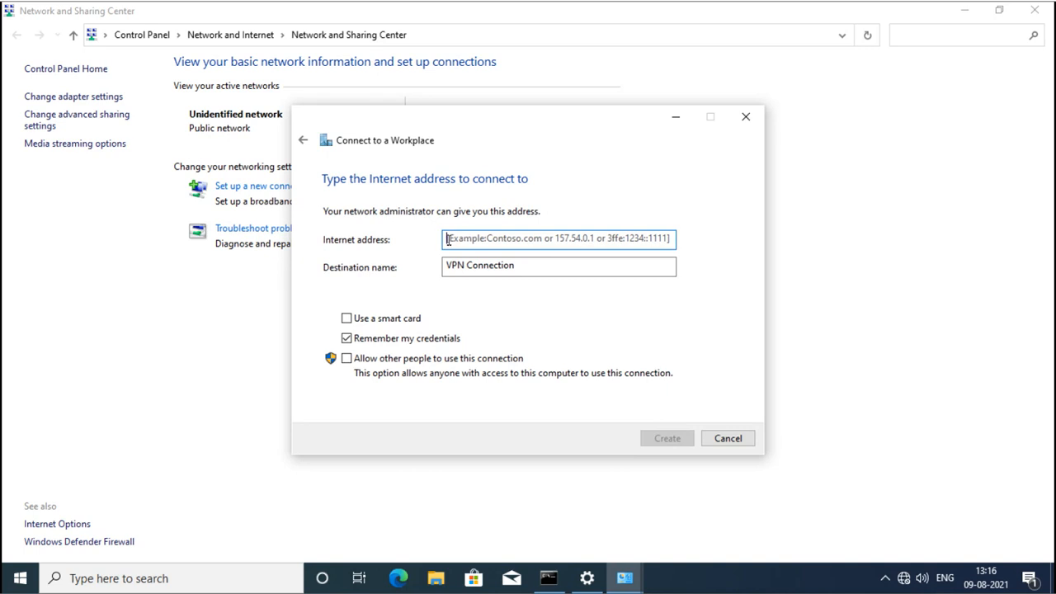
Create a VPN to 130.0.0.1 named 'Sai Tech VPN Connection', allowing other people to use it.
text(13)
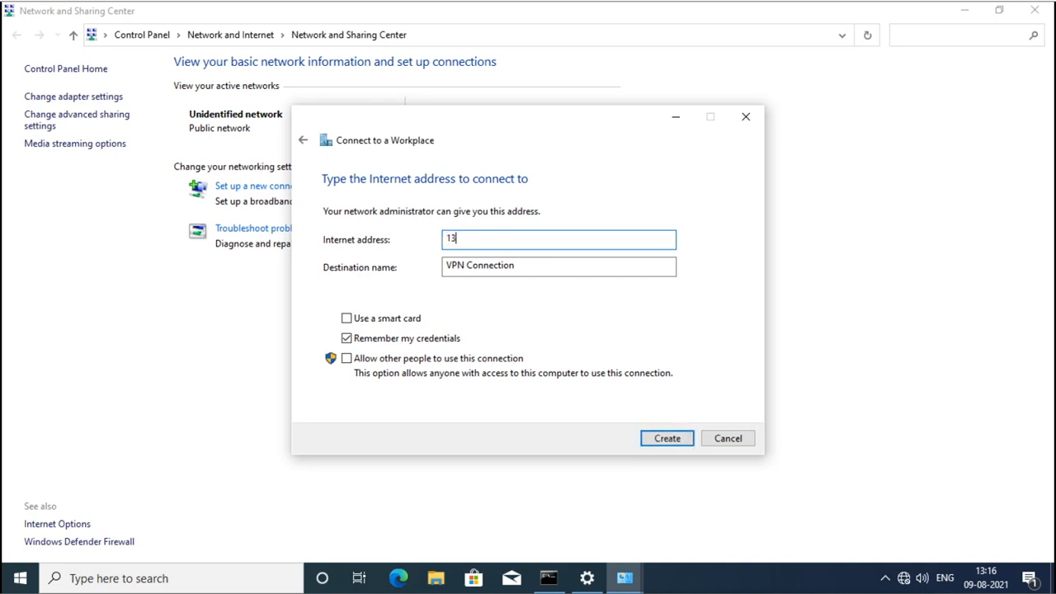
text(0.0.0.1)
click(445, 265)
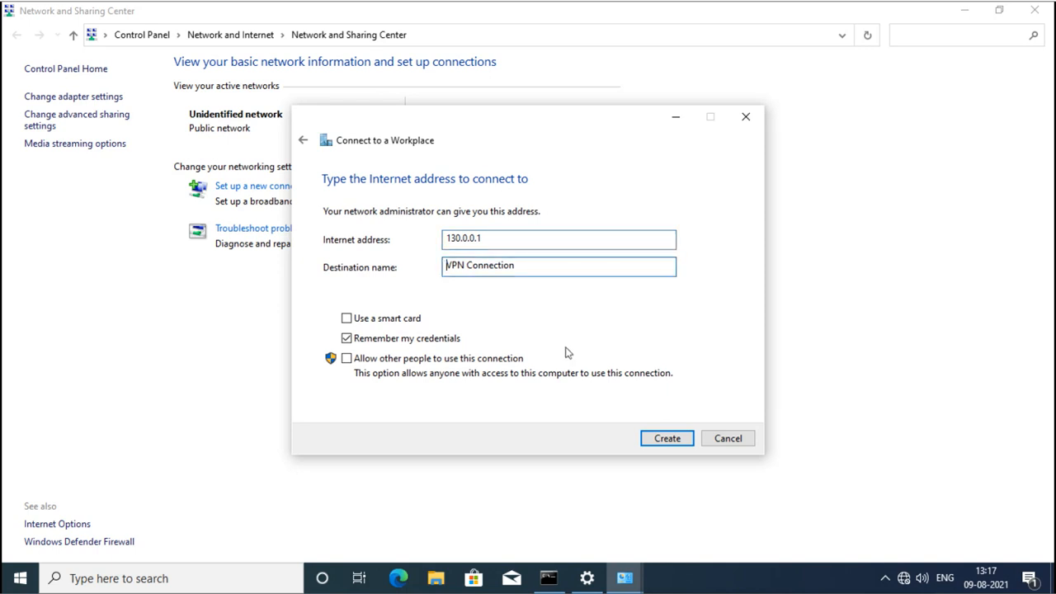
text(Sai Tech)
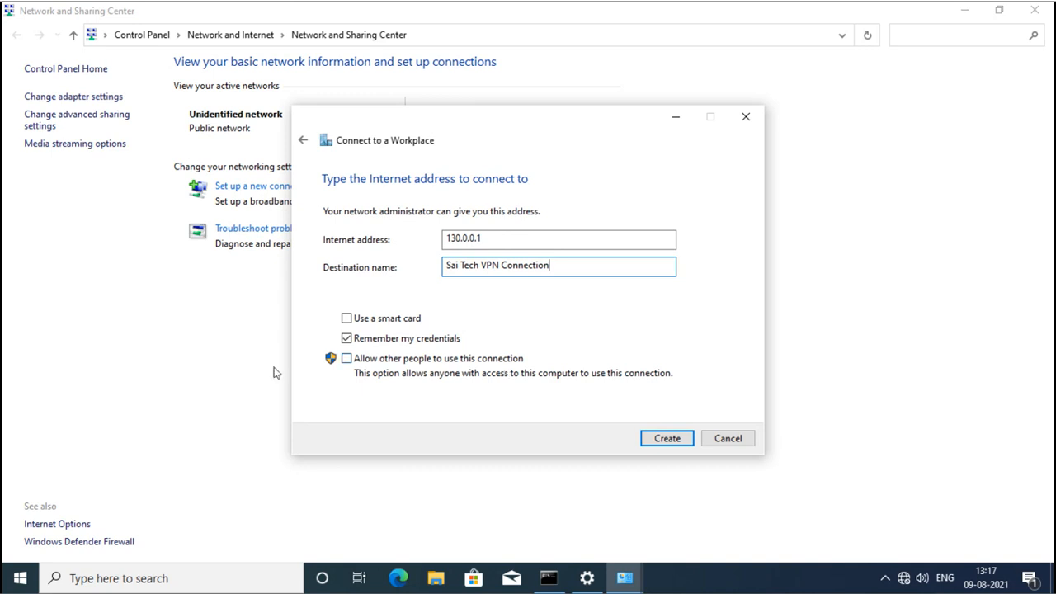
click(21, 577)
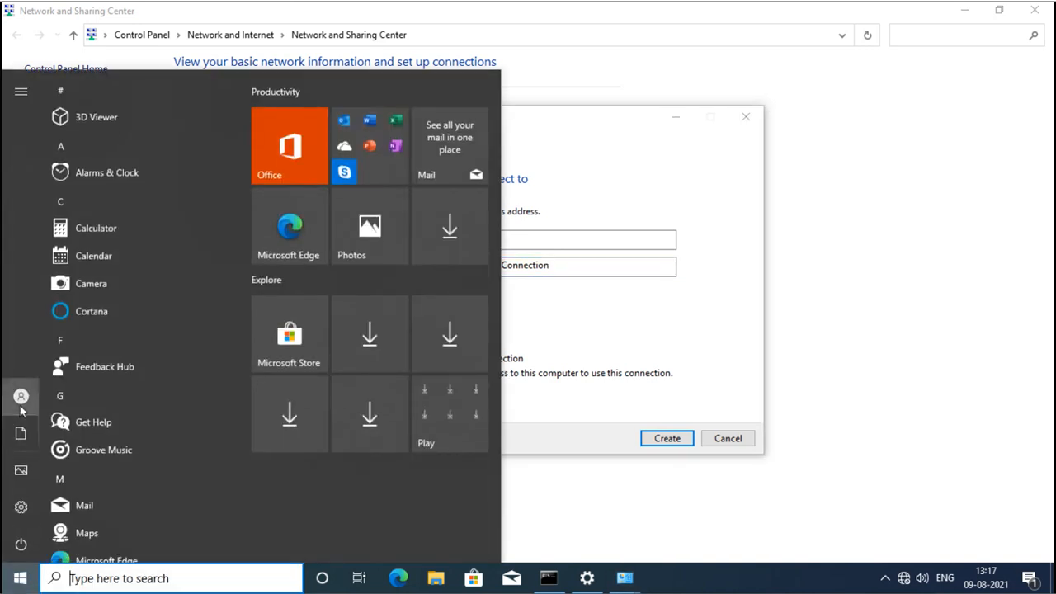
mouse_move(23, 406)
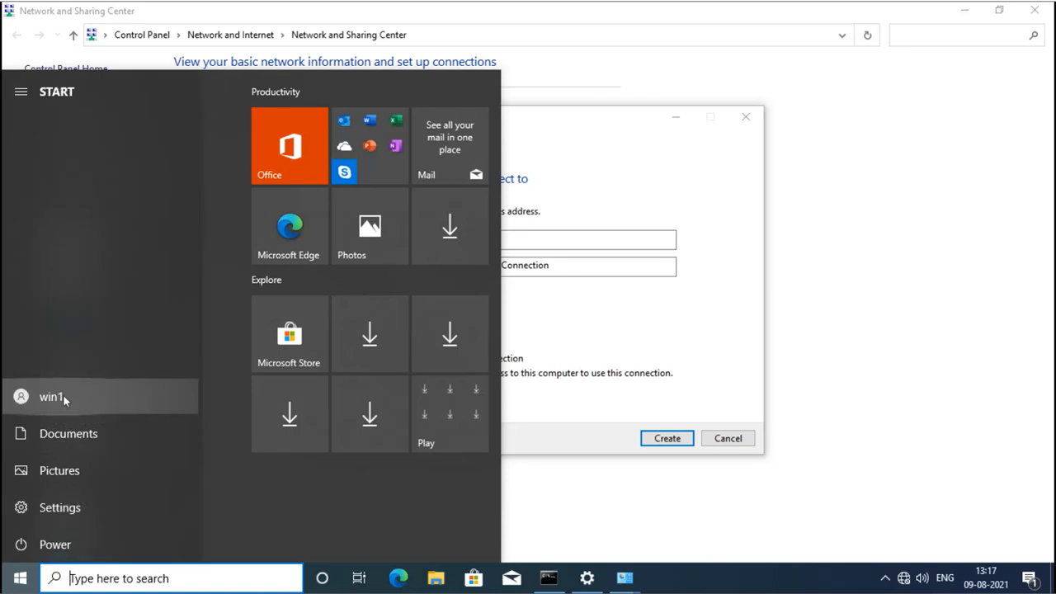
click(610, 321)
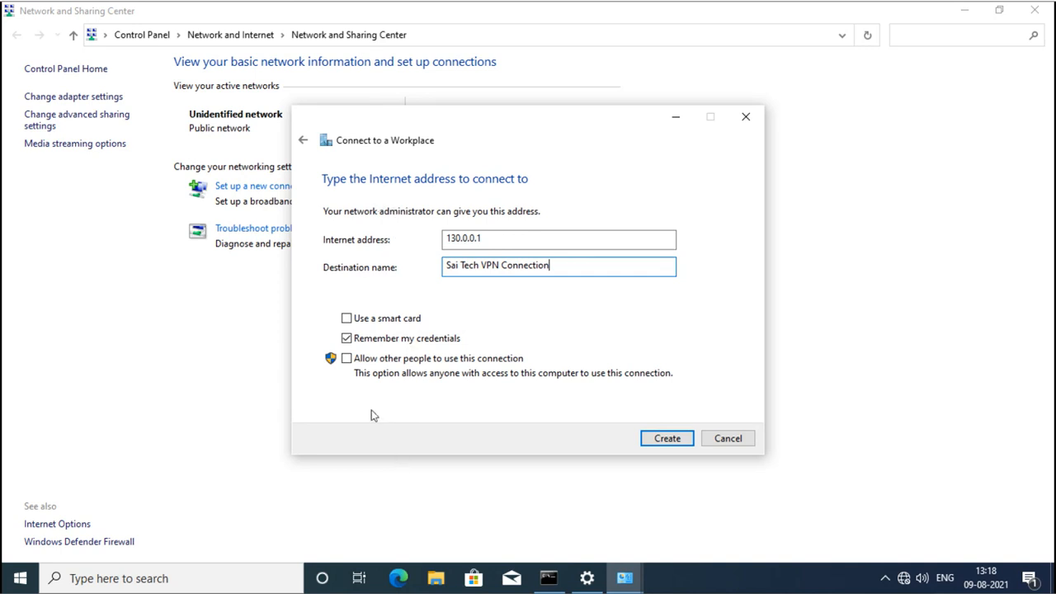
click(346, 359)
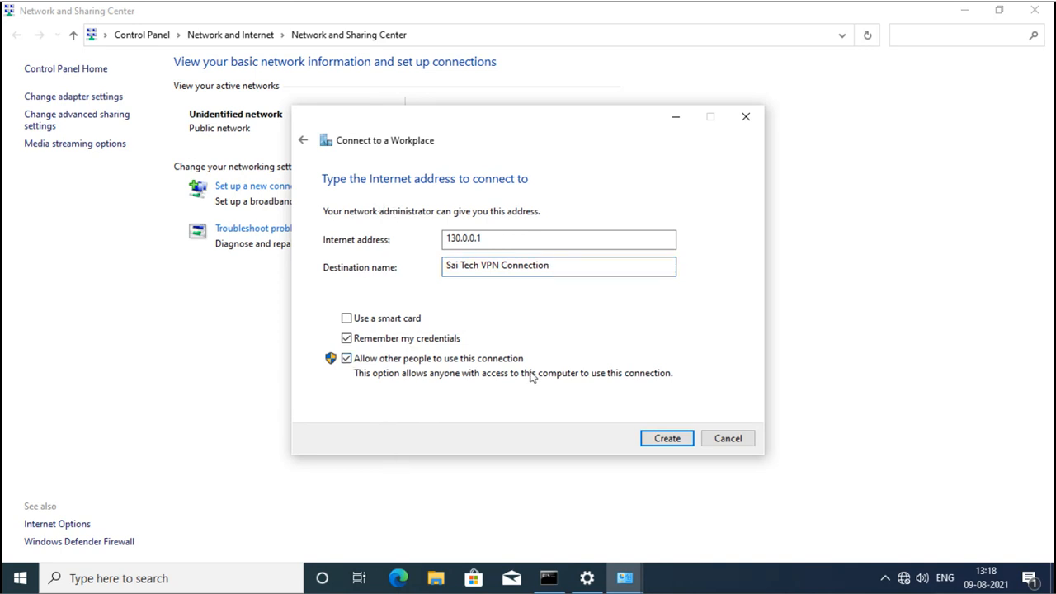
click(663, 438)
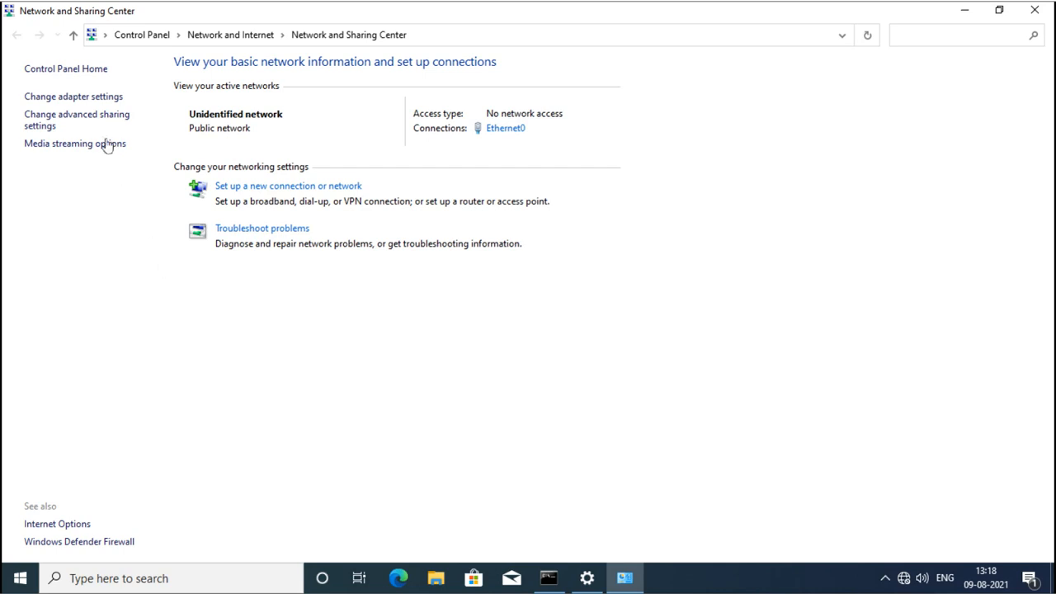
Confirm Sai Tech VPN Connection appears disconnected in the adapter list, then return to Settings.
click(88, 96)
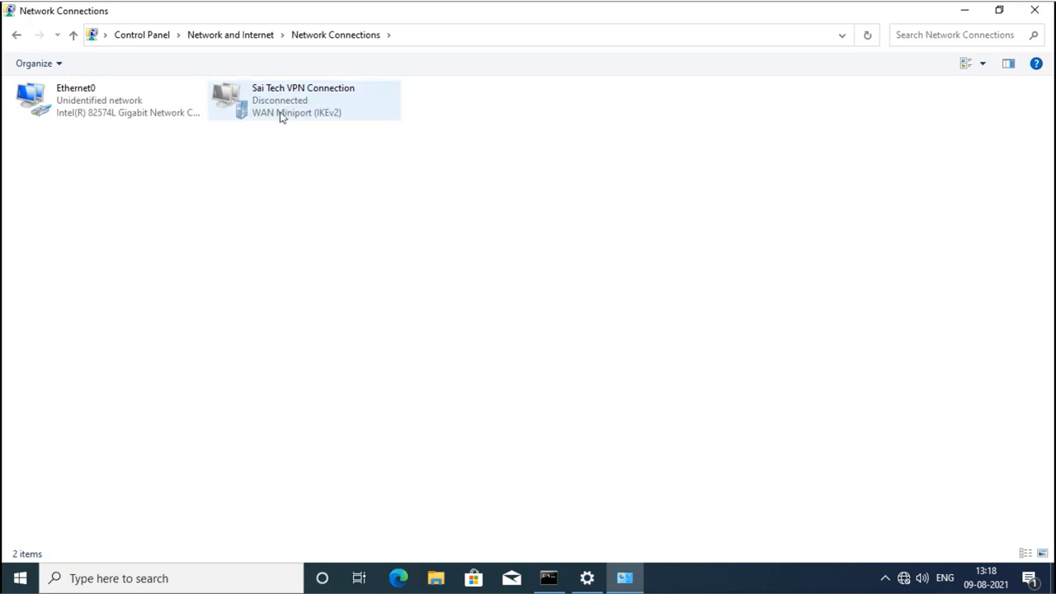
right_click(280, 110)
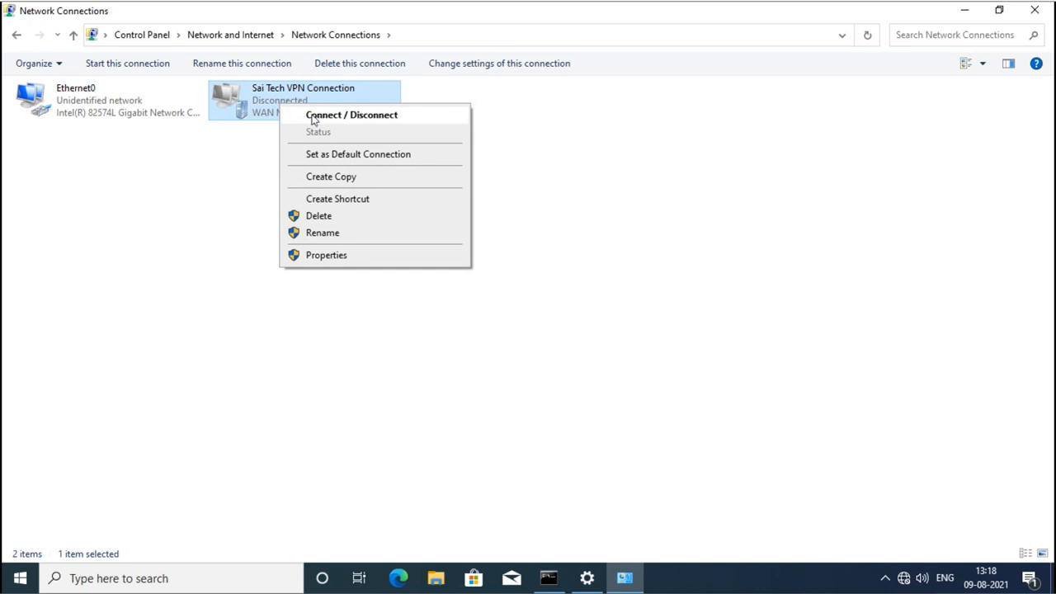
click(523, 388)
click(587, 584)
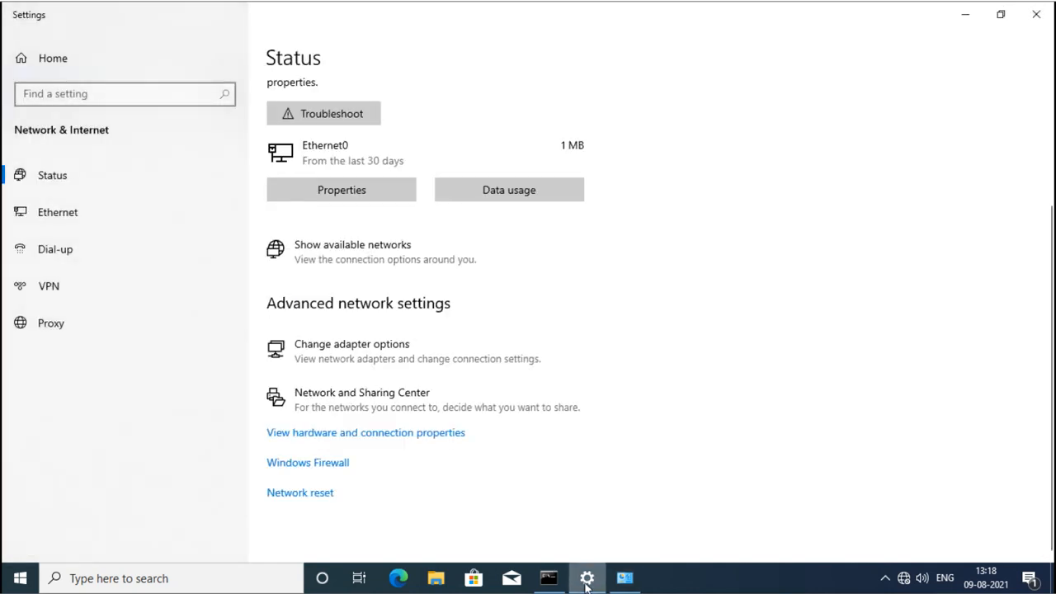
Open the Network & Internet VPN page and expand the Sai Tech VPN Connection entry.
click(48, 292)
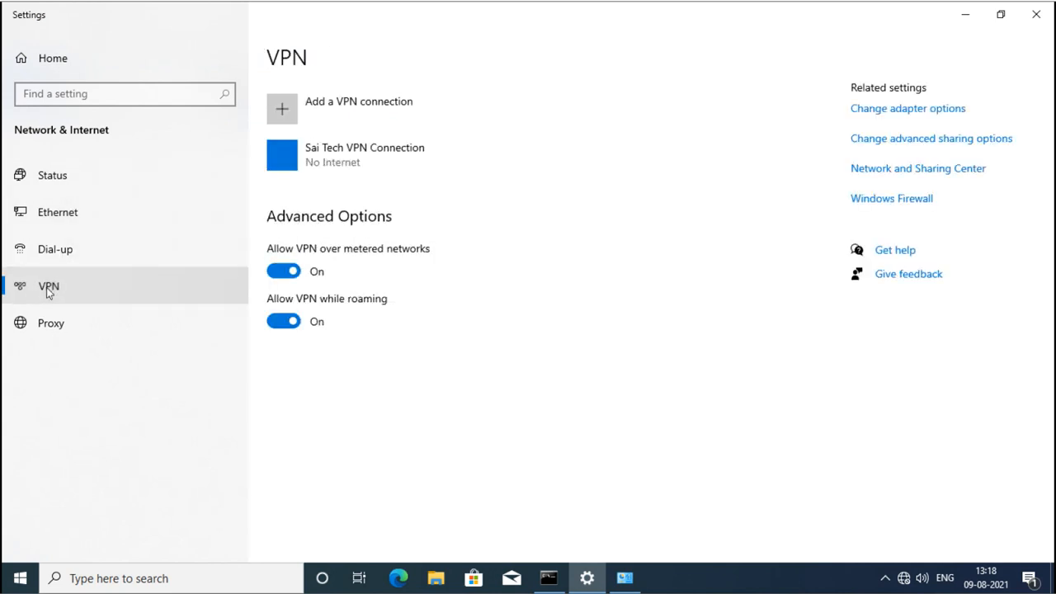
click(51, 62)
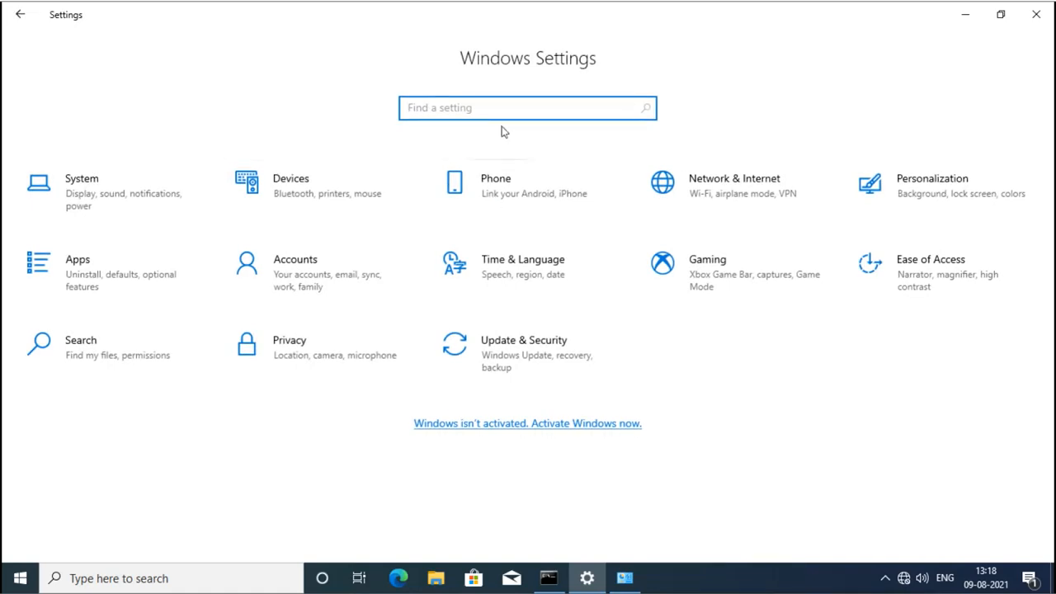
click(736, 186)
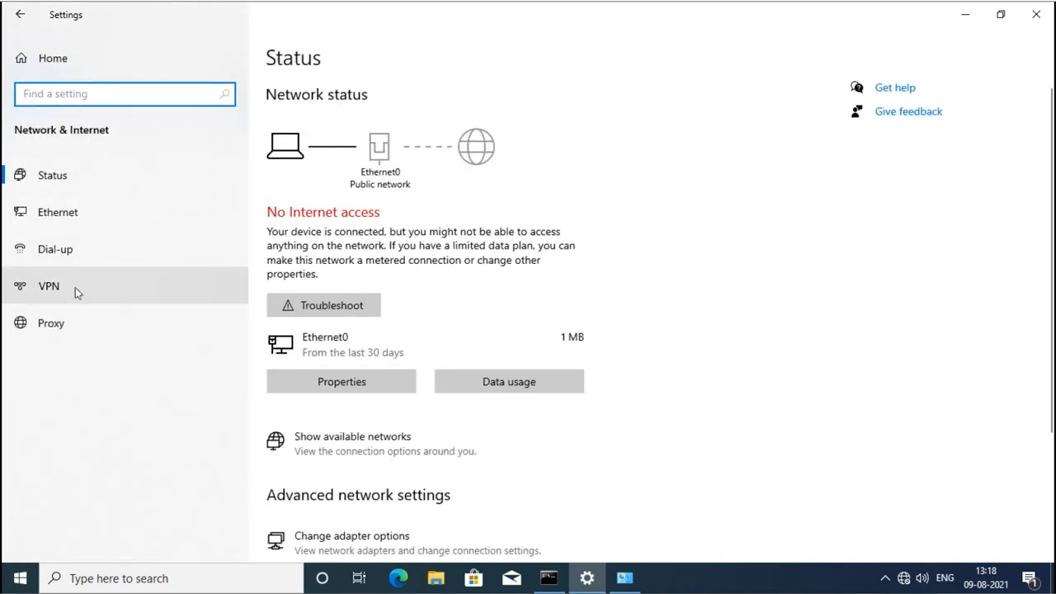
click(75, 287)
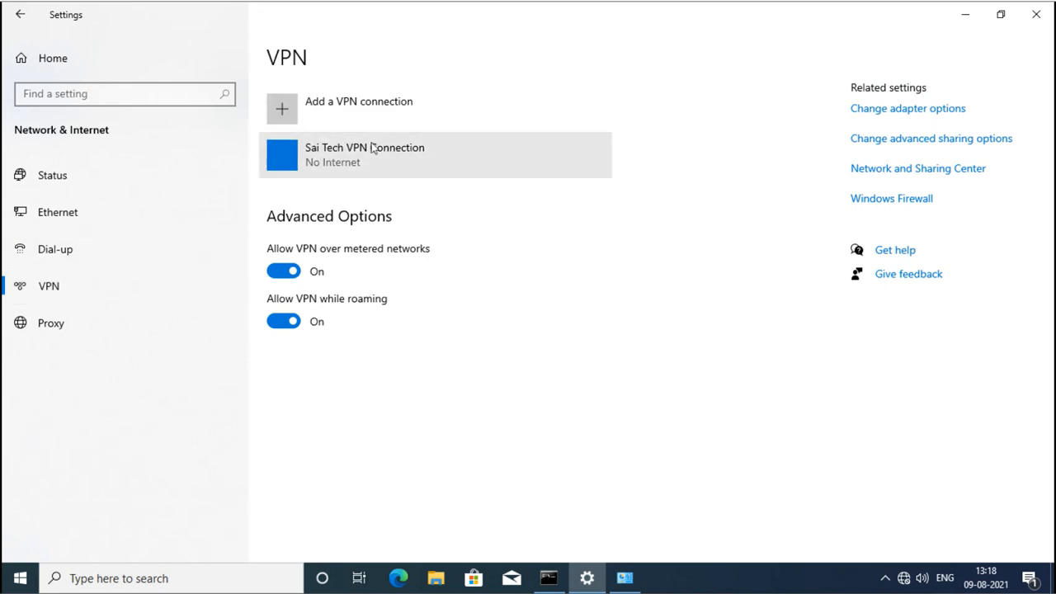
click(348, 160)
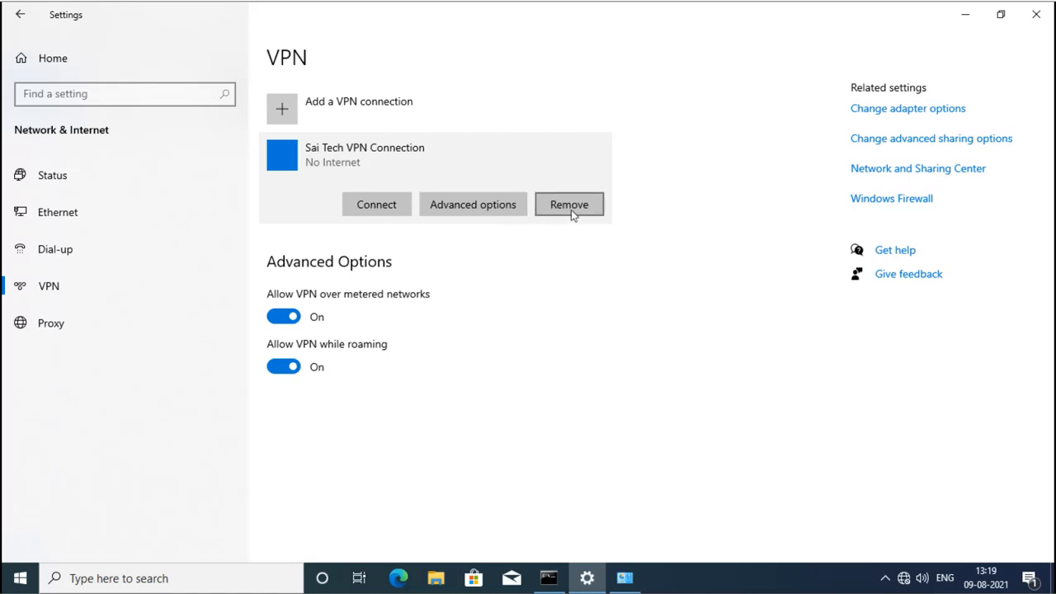
click(479, 212)
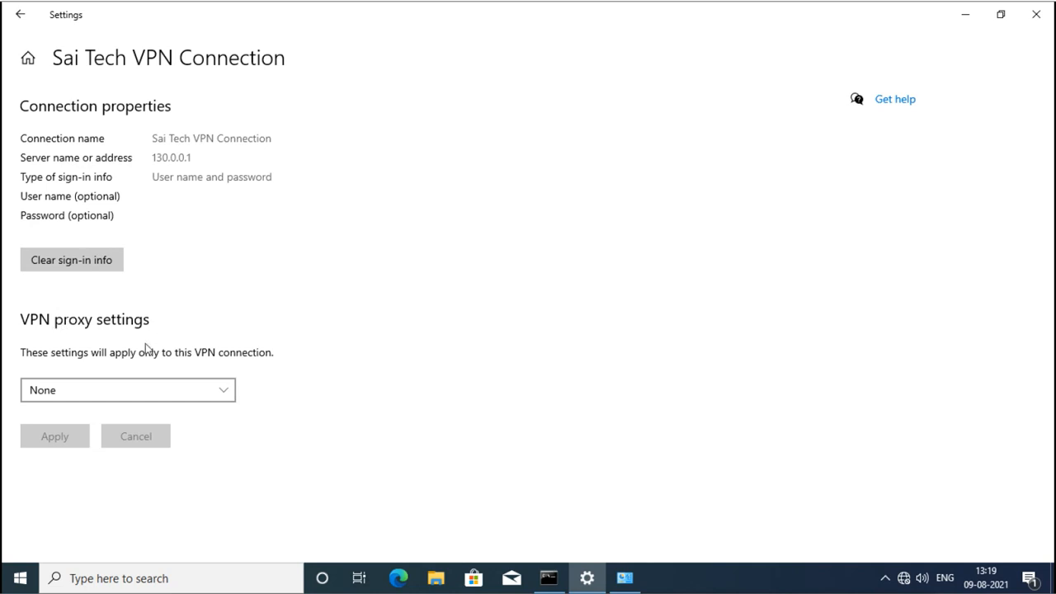
click(21, 17)
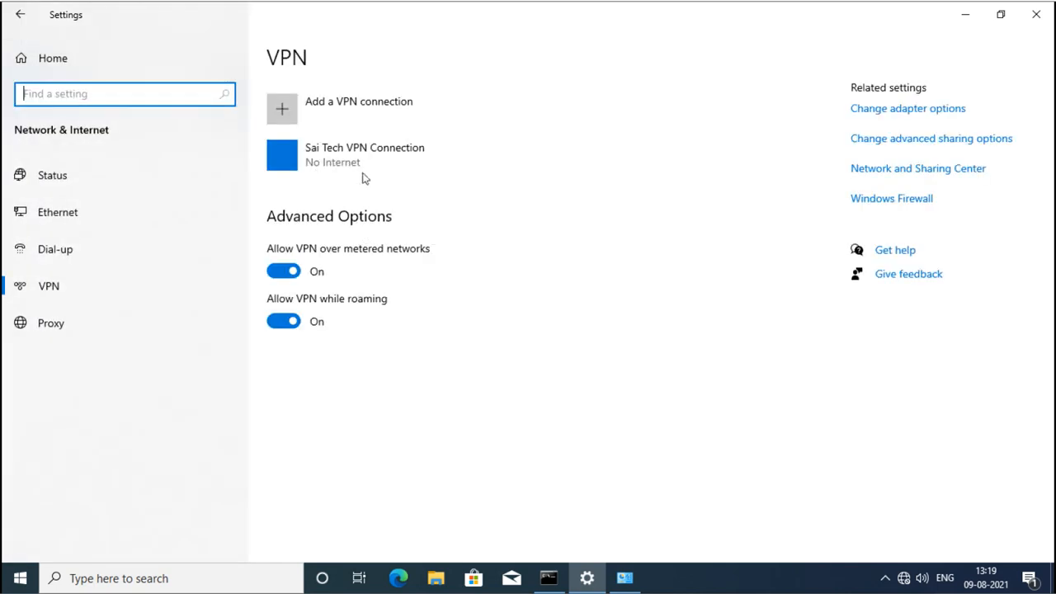
click(629, 584)
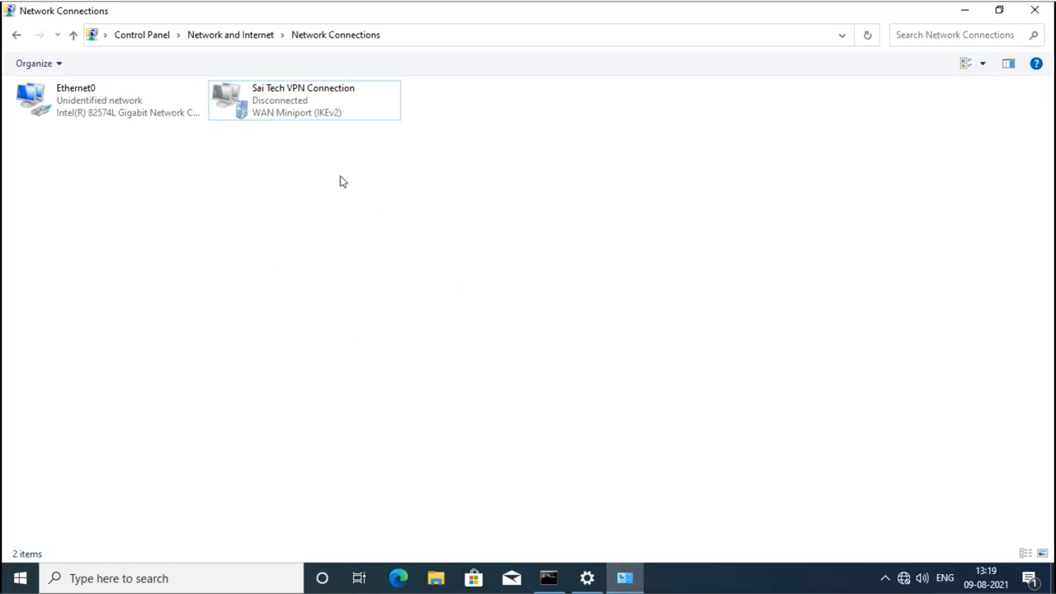
right_click(289, 107)
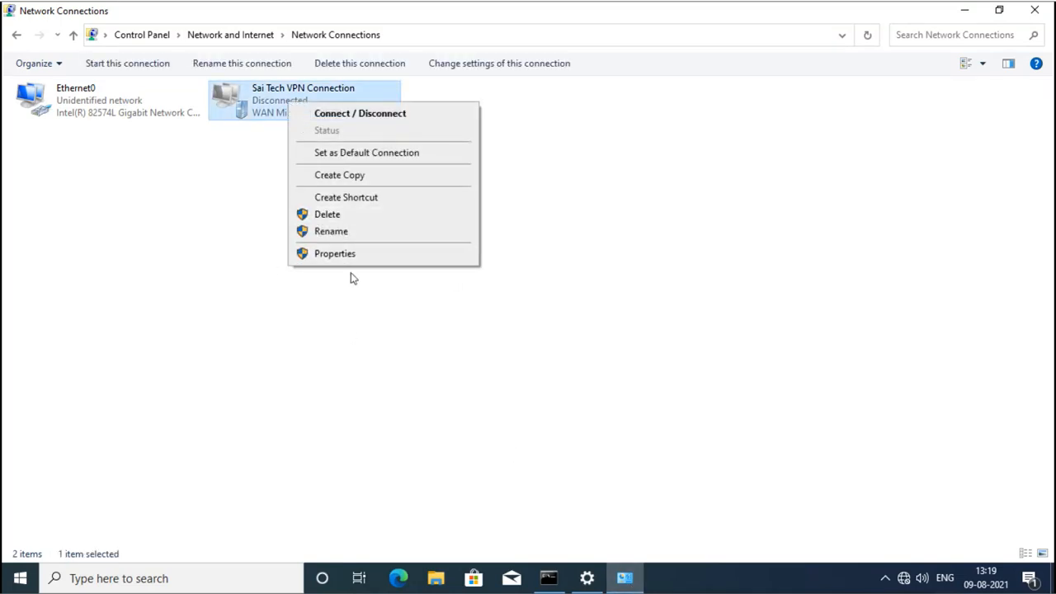
click(387, 302)
click(387, 302)
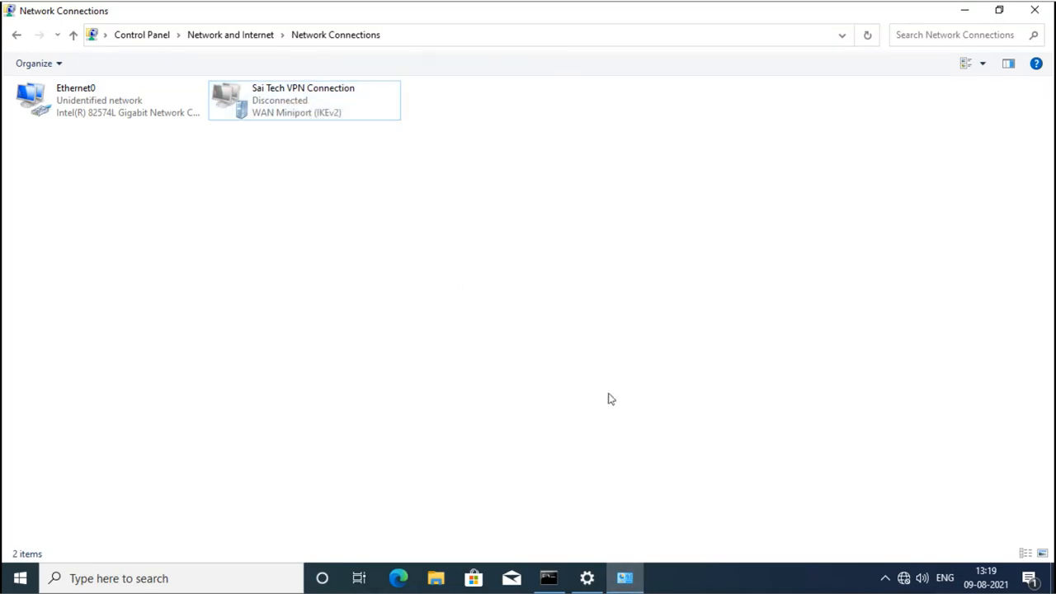
mouse_move(589, 587)
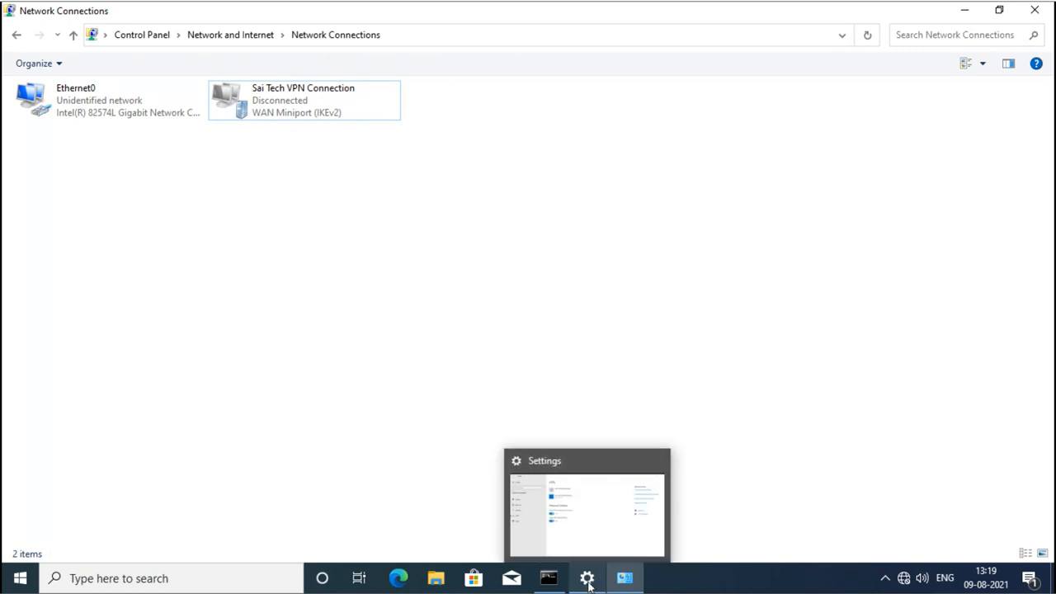
click(588, 582)
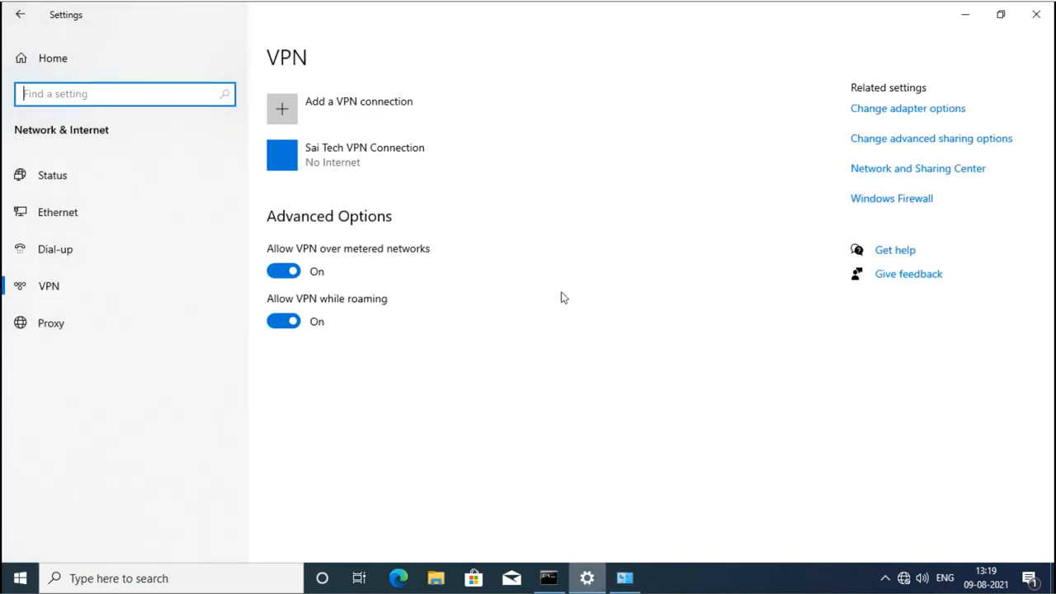
click(371, 175)
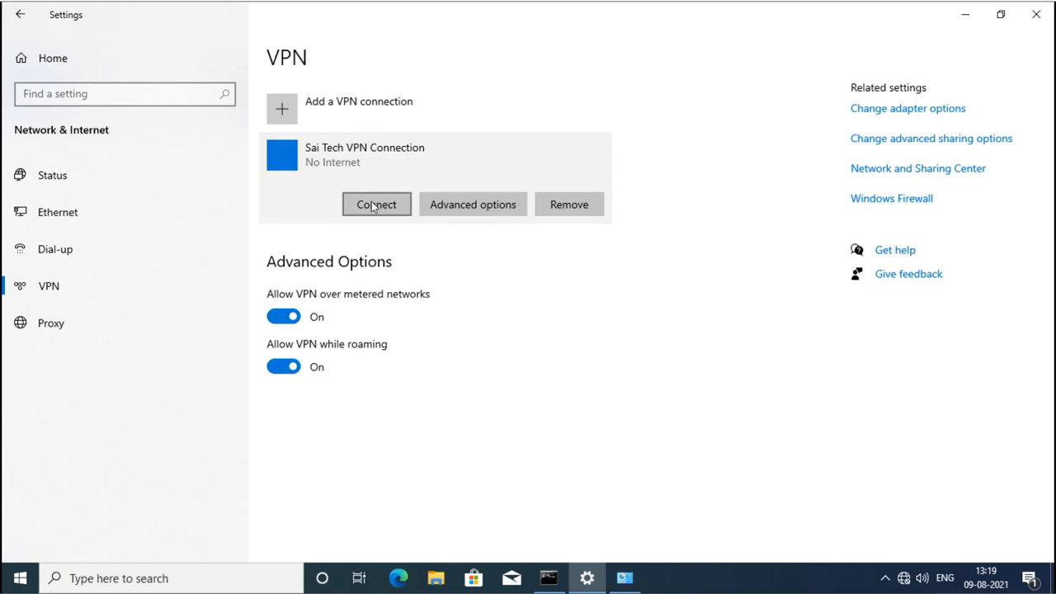
Try connecting Sai Tech VPN Connection, then cancel the sign-in prompt.
click(370, 203)
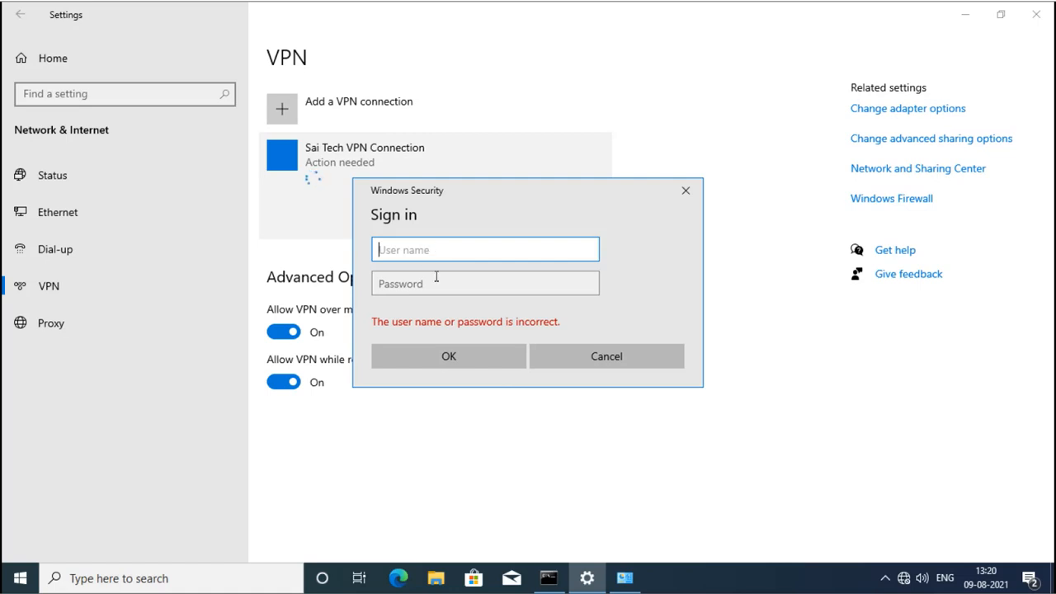
click(557, 359)
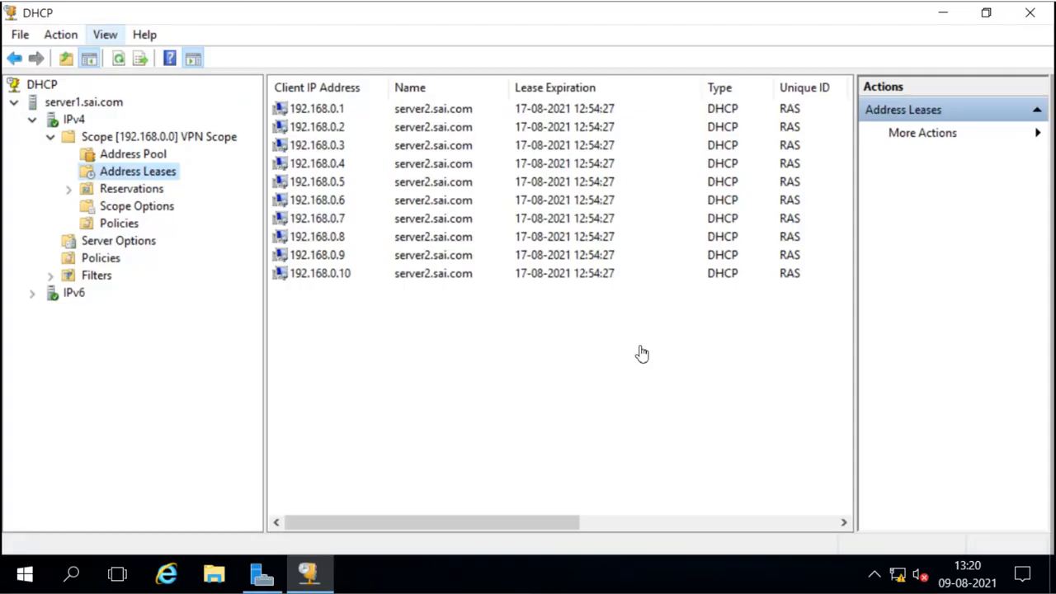
Open Active Directory Users and Computers from Server Manager's Tools menu.
click(943, 13)
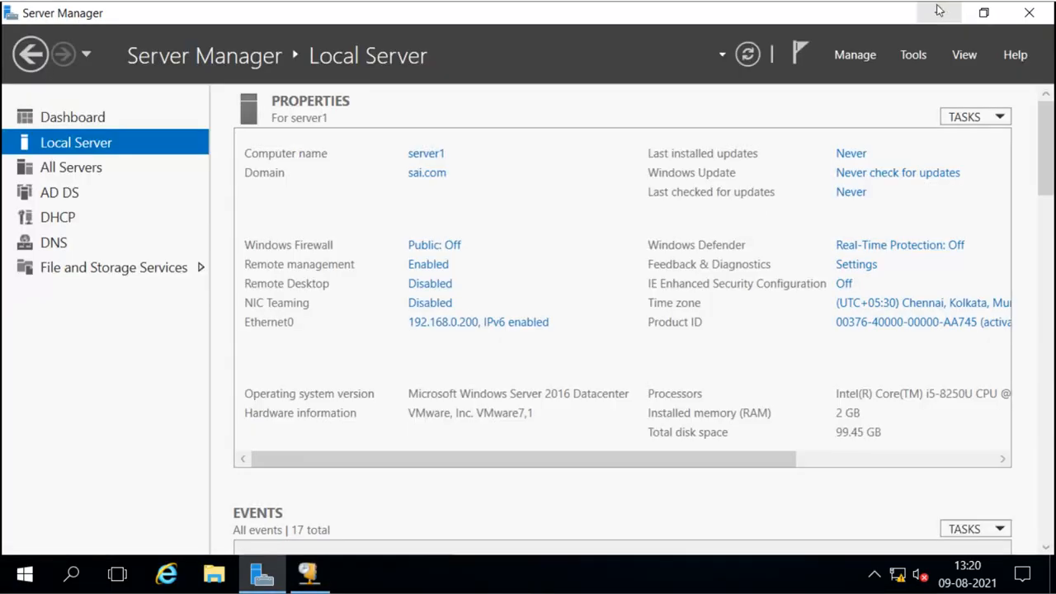
click(919, 56)
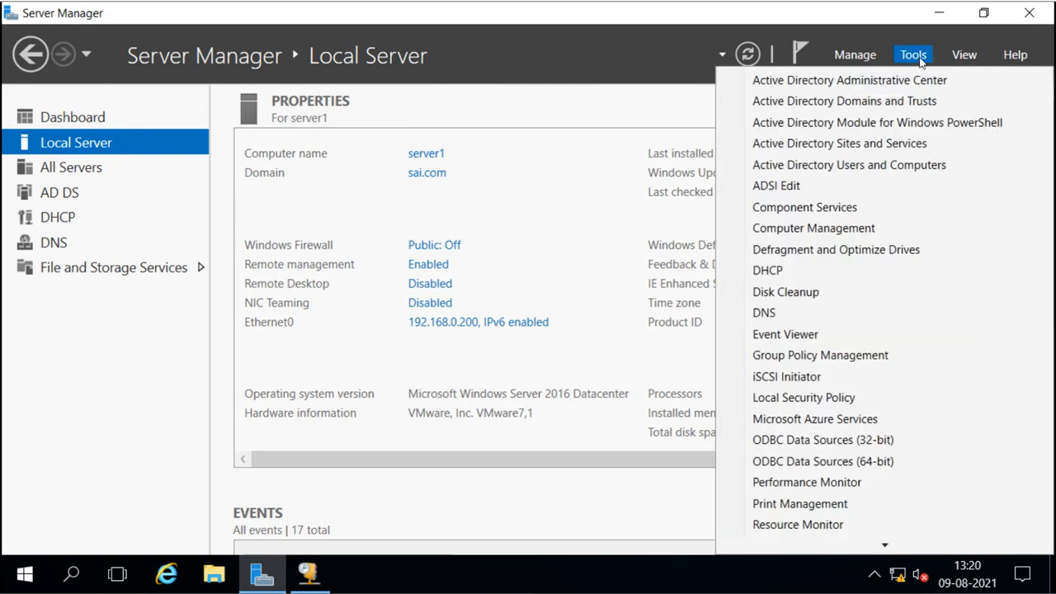
click(886, 167)
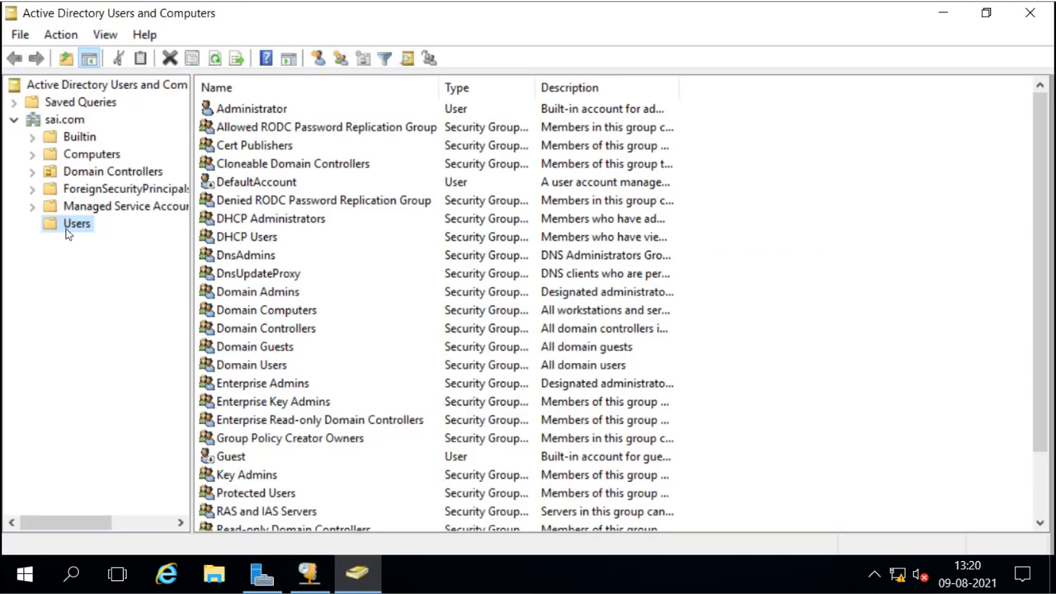
Scroll to the two vpnuser accounts in Users and select each in turn.
scroll(269, 384, down, 2)
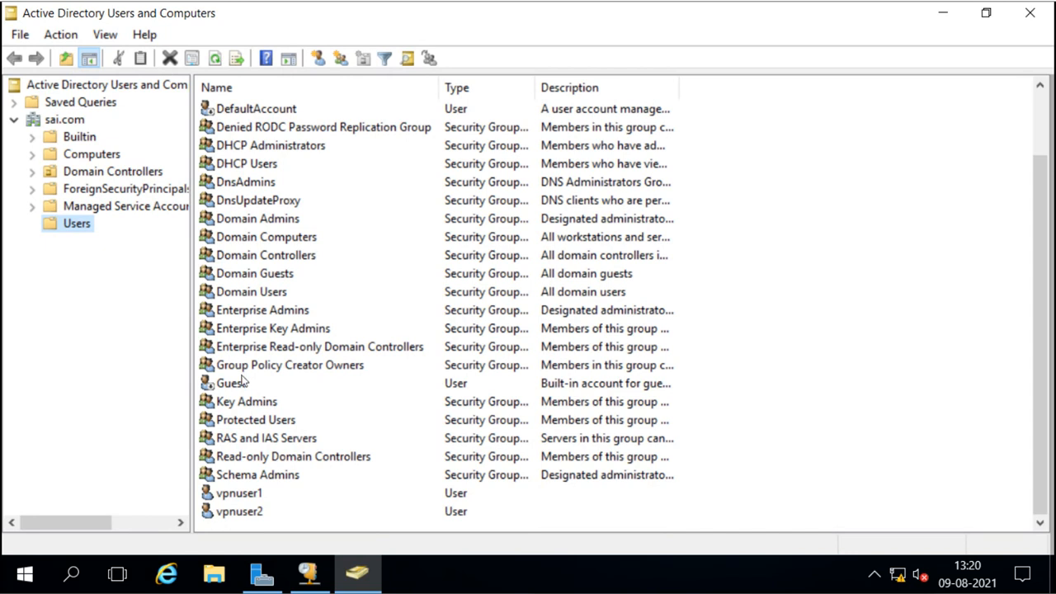
click(241, 498)
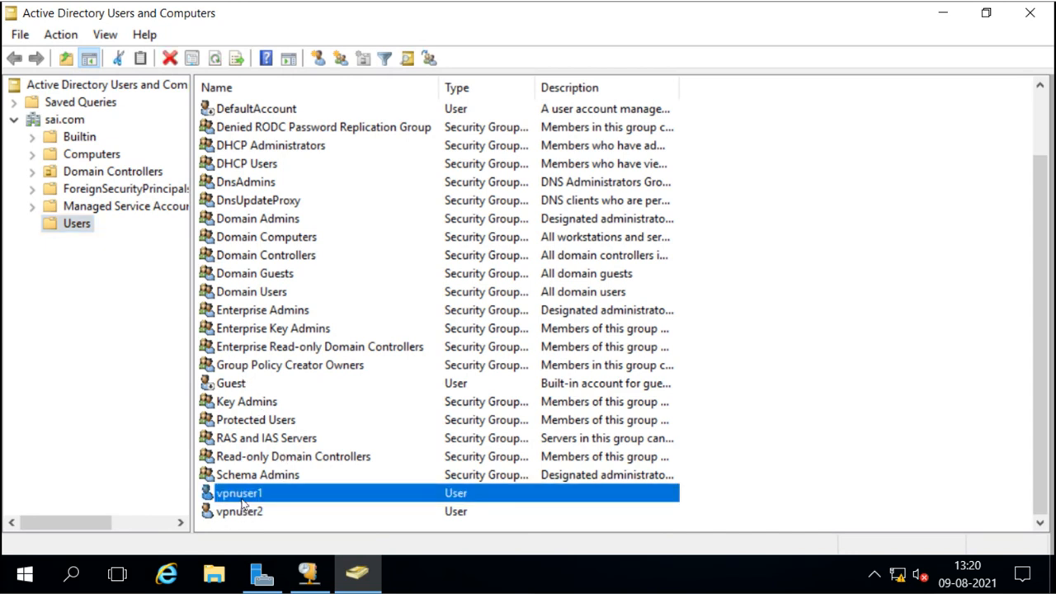
click(242, 515)
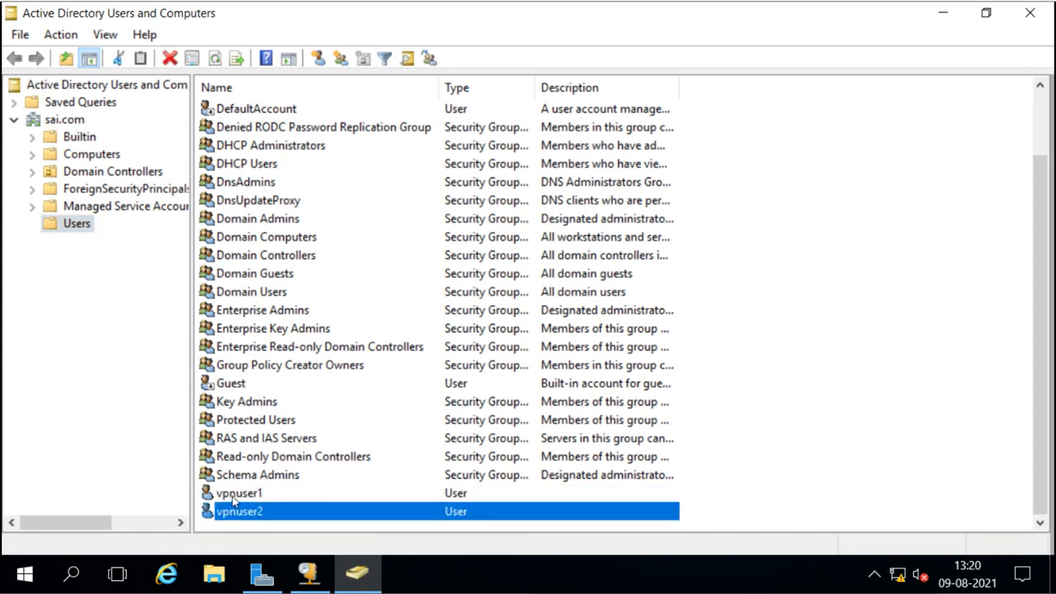
click(235, 498)
click(238, 513)
click(242, 496)
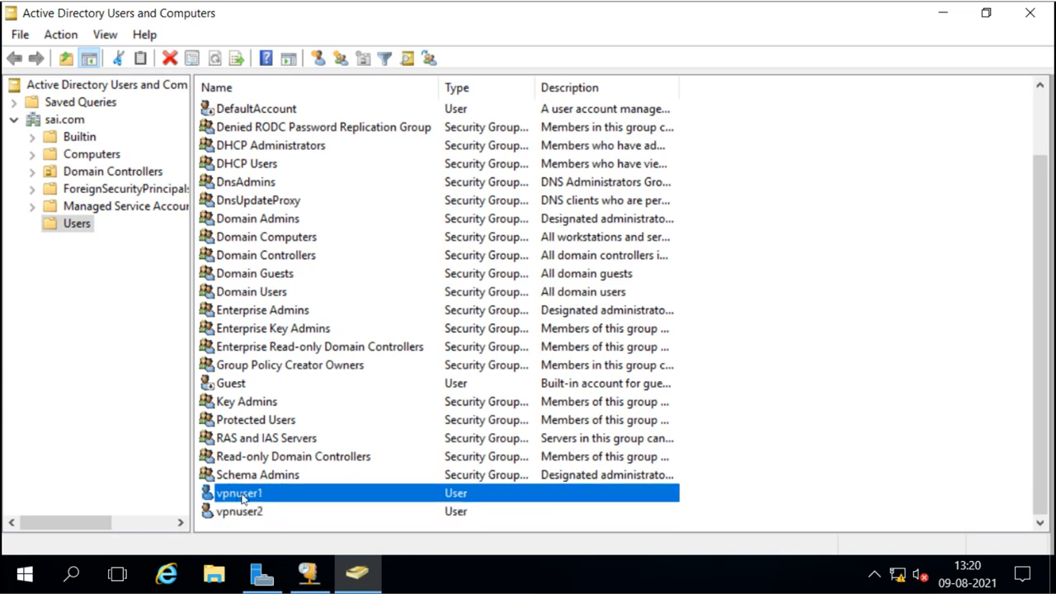
click(245, 513)
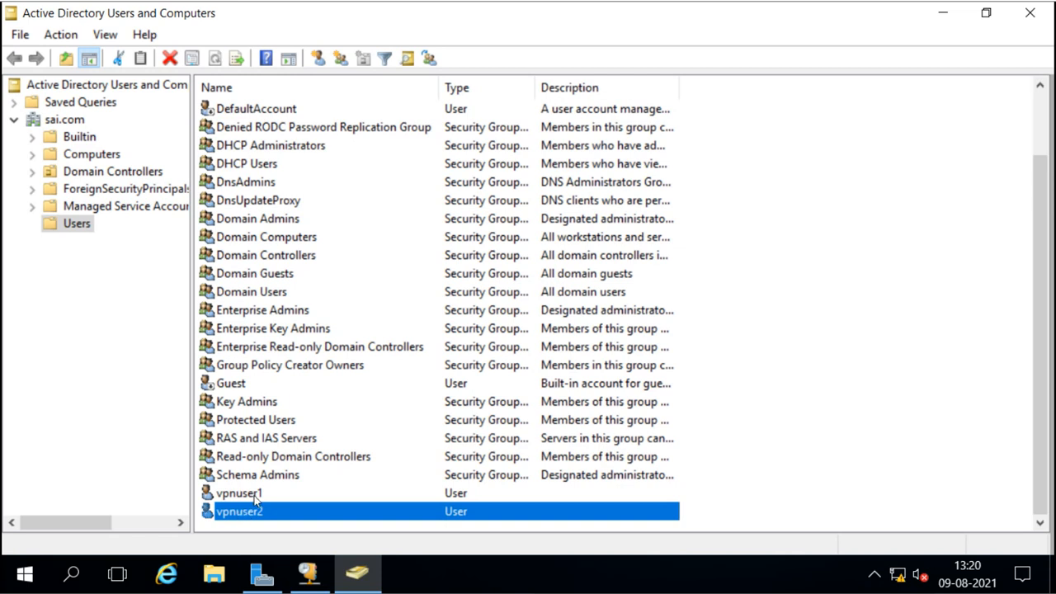
click(242, 496)
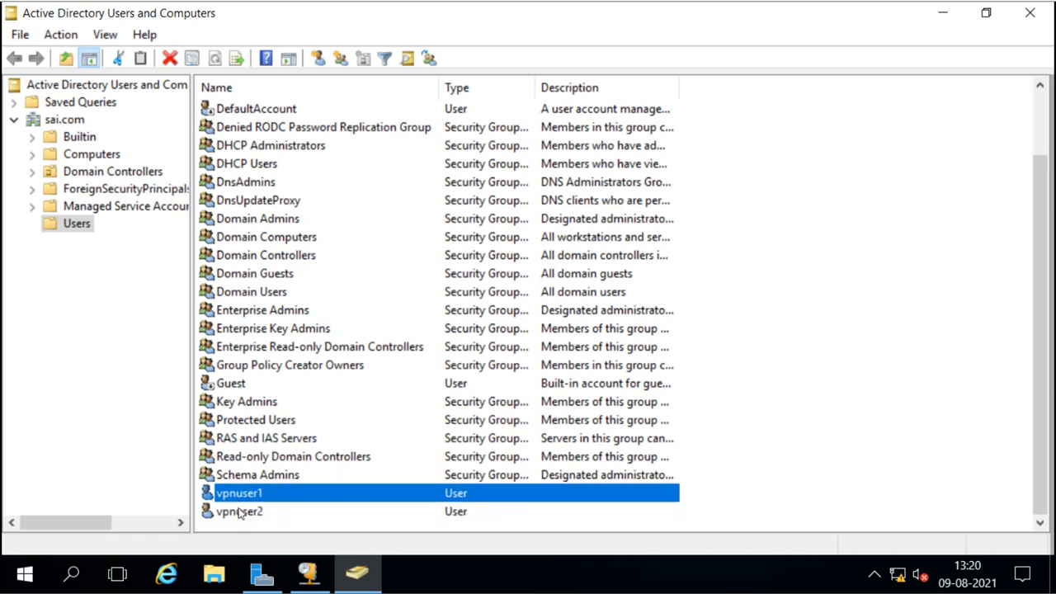
click(239, 511)
click(241, 495)
click(241, 511)
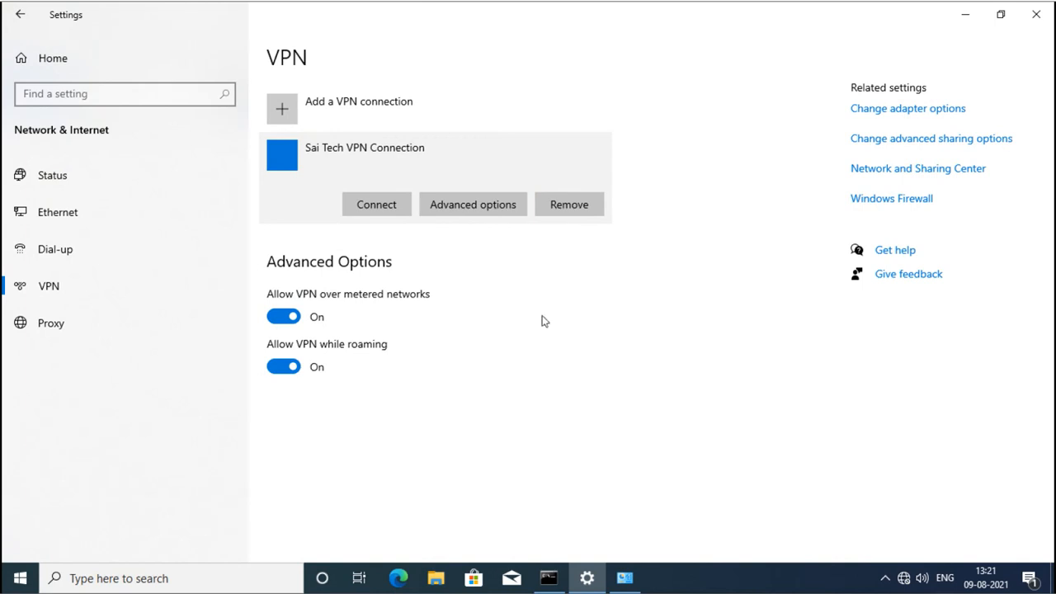
Connect Sai Tech VPN Connection, entering the domain VPN user's name and password.
click(379, 211)
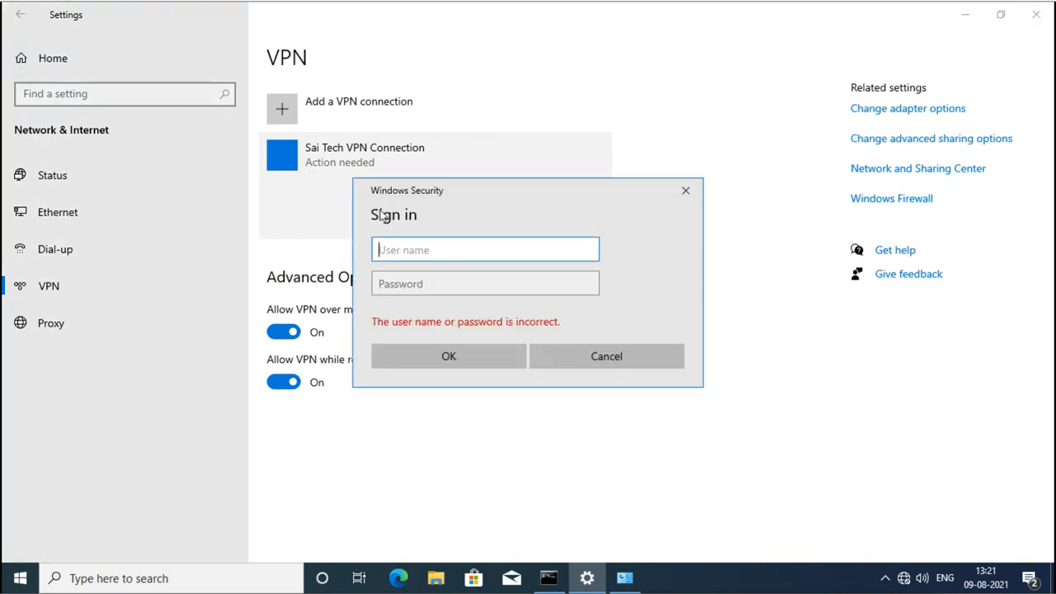
text(sai\vpnuser1)
key(Tab)
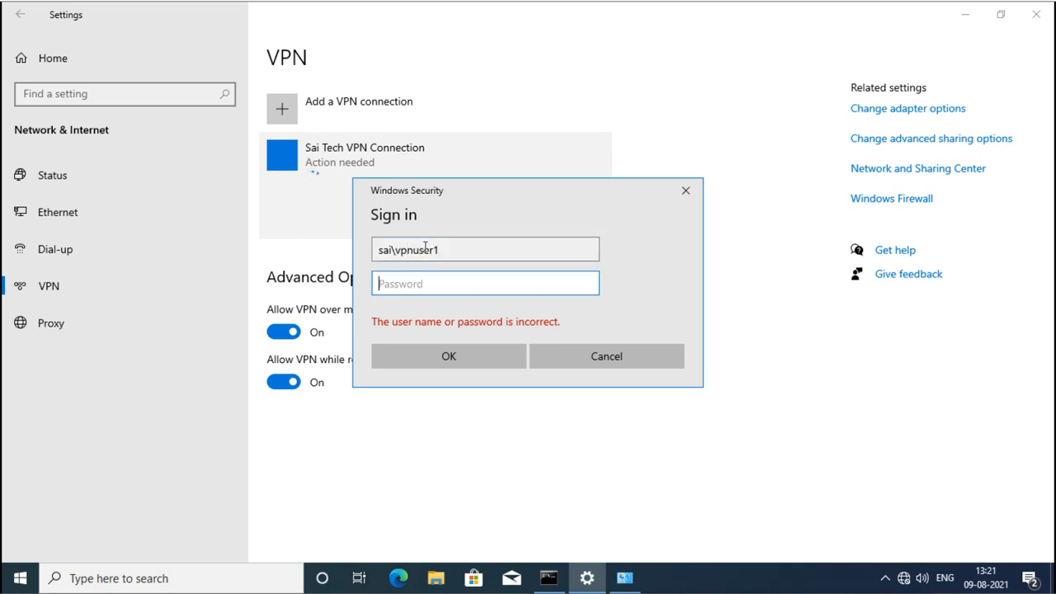
text(1234567)
key(BackSpace)
key(BackSpace)
key(BackSpace)
key(BackSpace)
key(BackSpace)
text(•••••••)
click(450, 357)
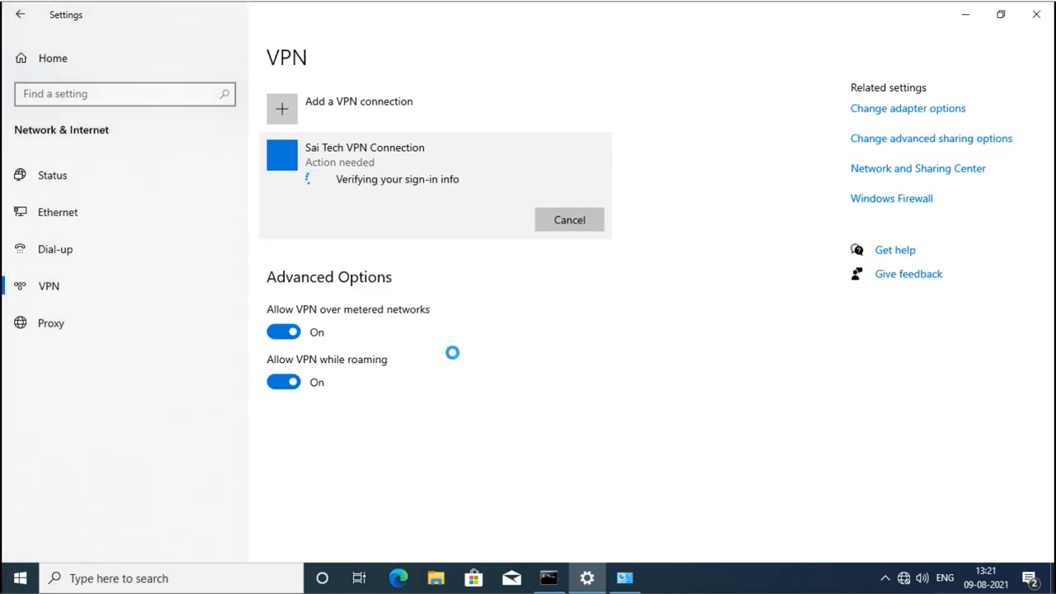
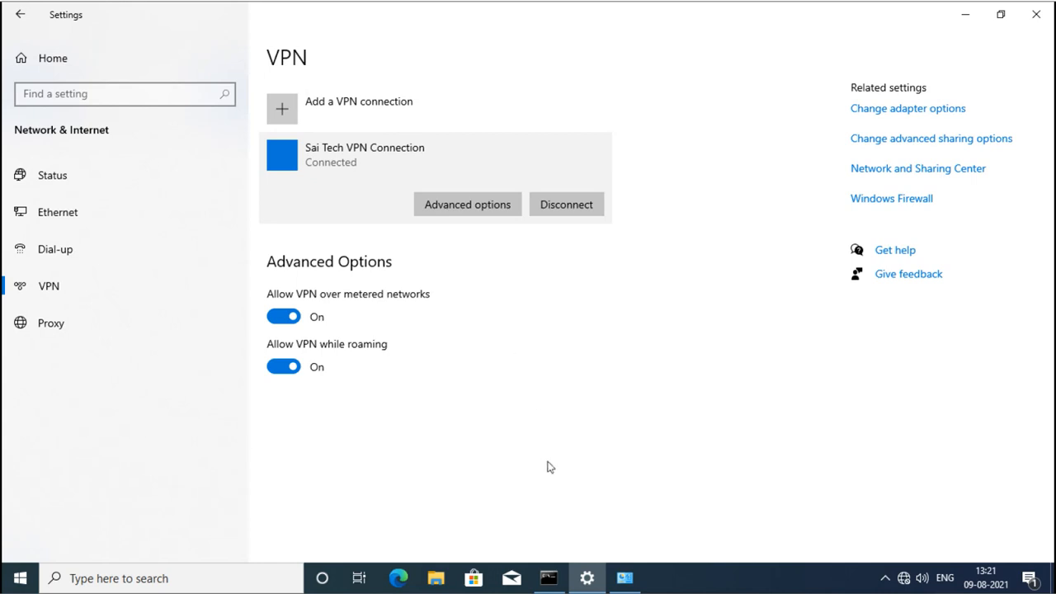
Run ipconfig in the Command Prompt window.
click(550, 578)
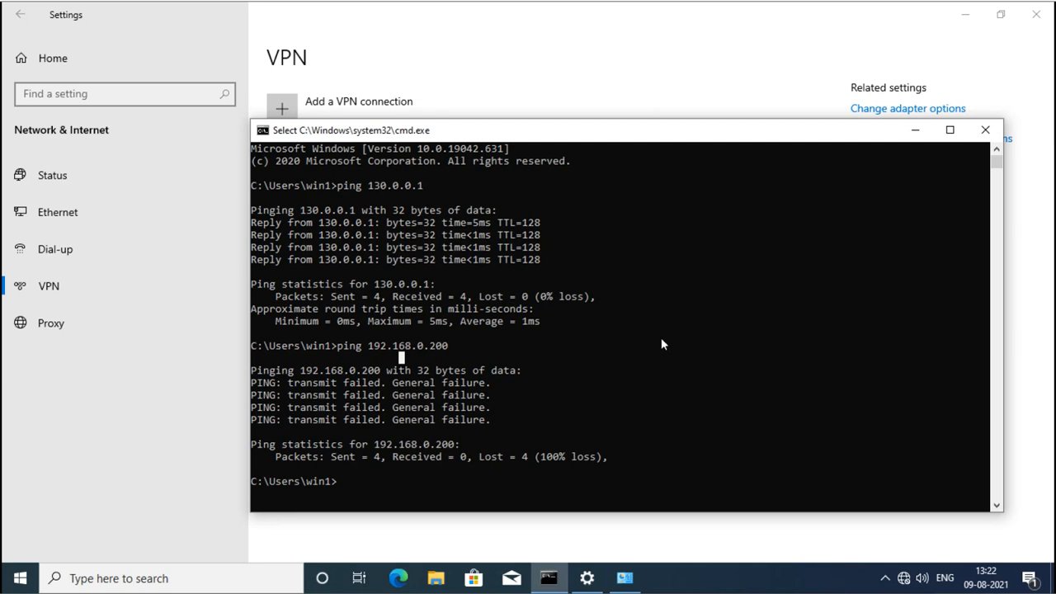
click(675, 413)
text(ip)
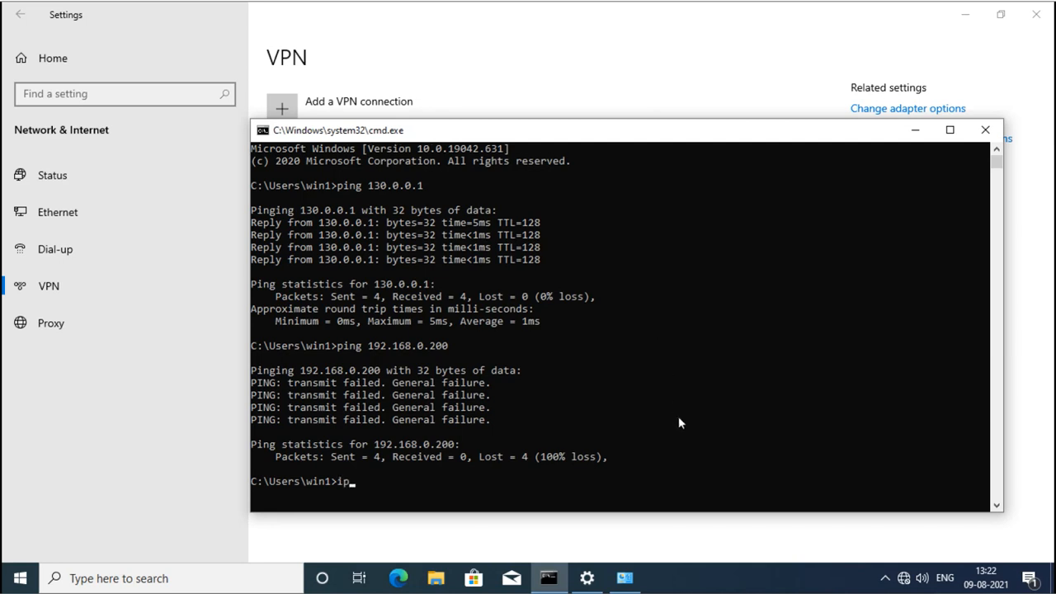
text(config)
key(Return)
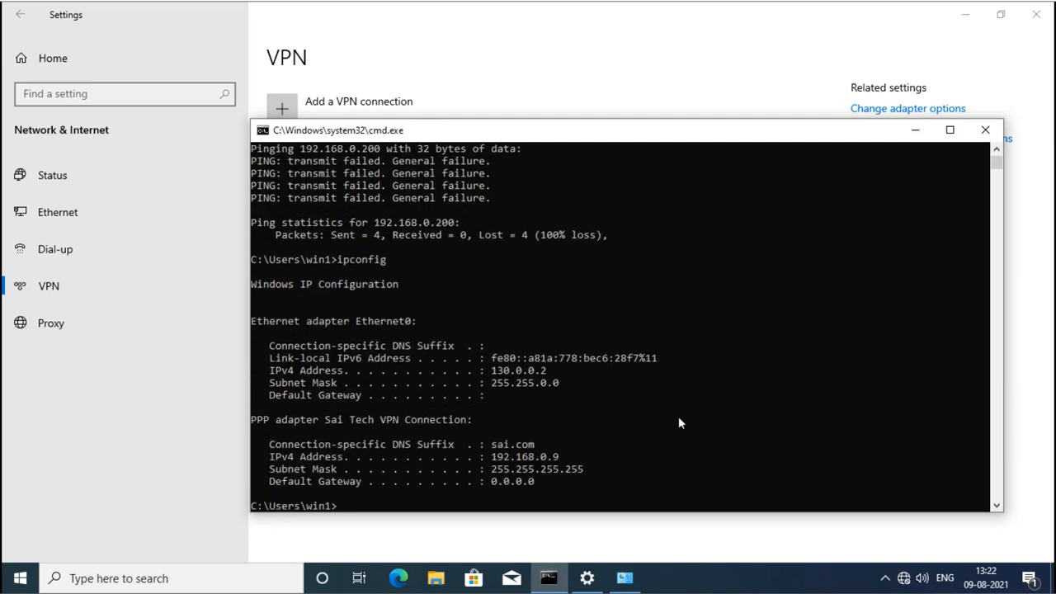
Highlight Ethernet0's 130.0.0.2, the VPN adapter's 192.168.0.9 address and its sai.com DNS suffix.
drag(281, 371, 559, 375)
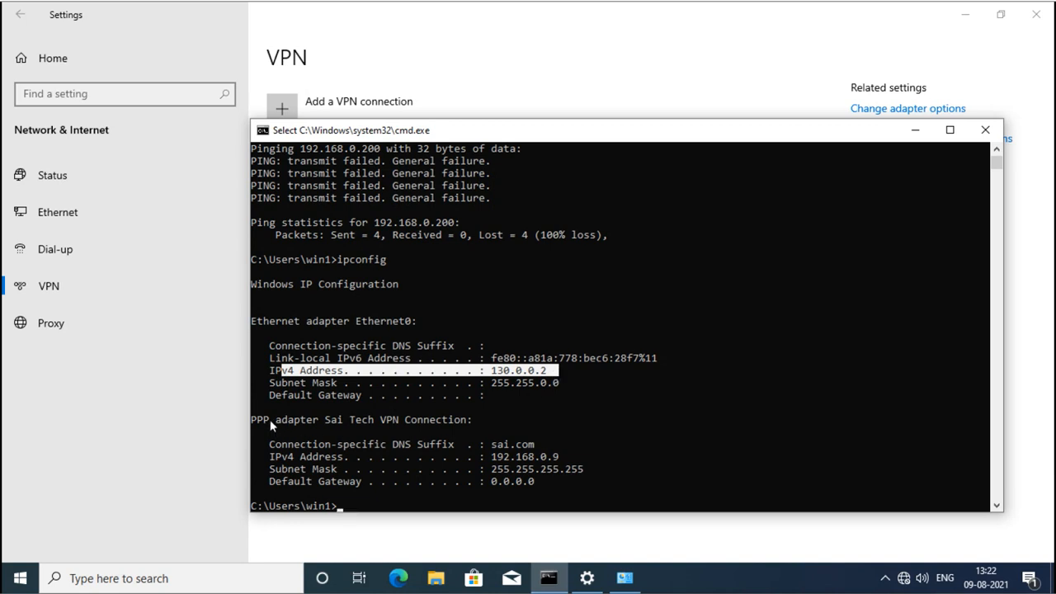
drag(268, 422, 580, 471)
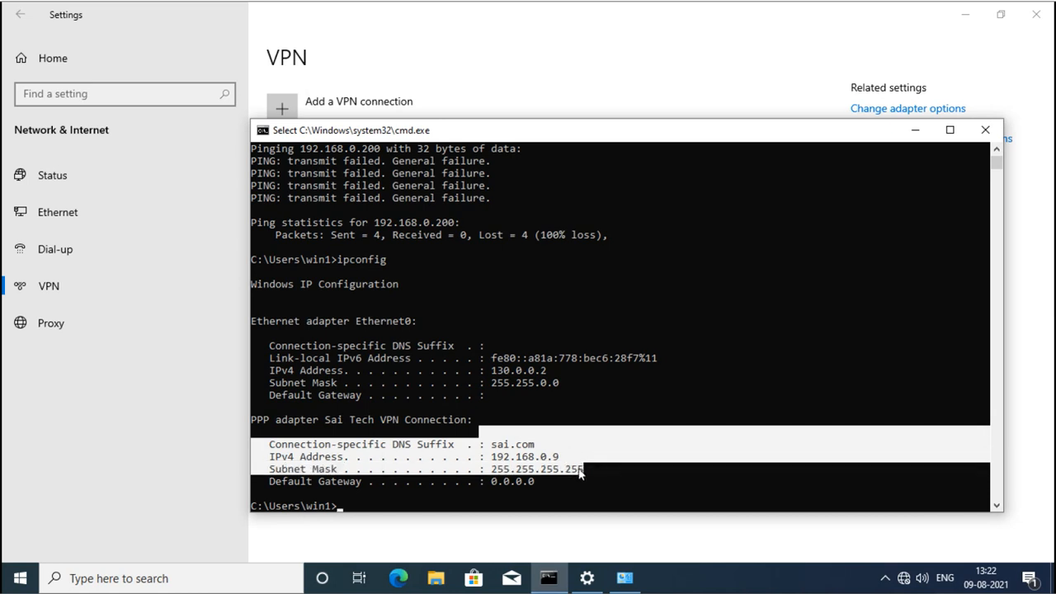
click(488, 458)
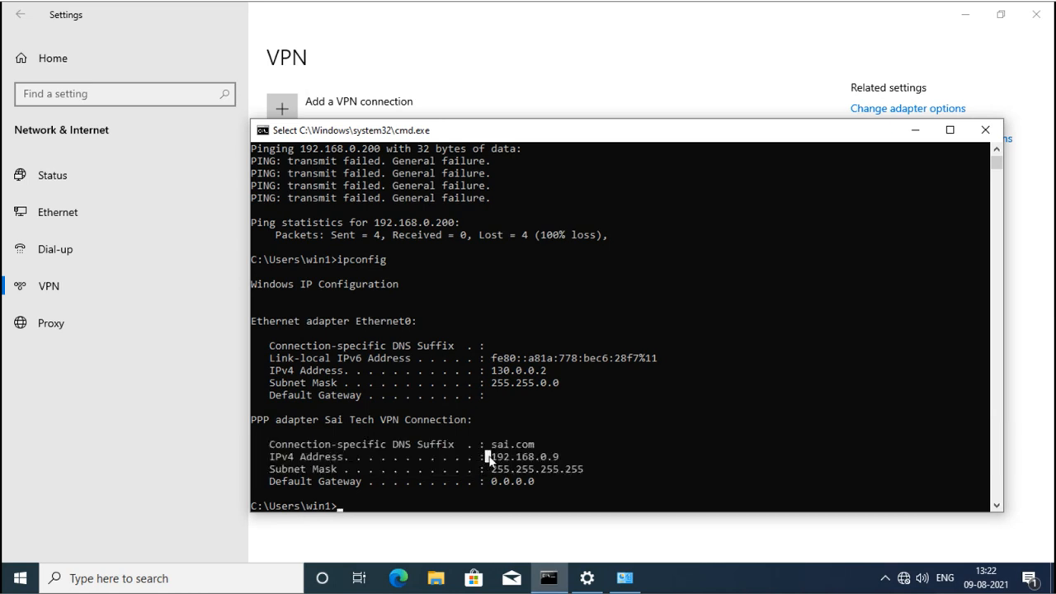
drag(488, 458, 563, 462)
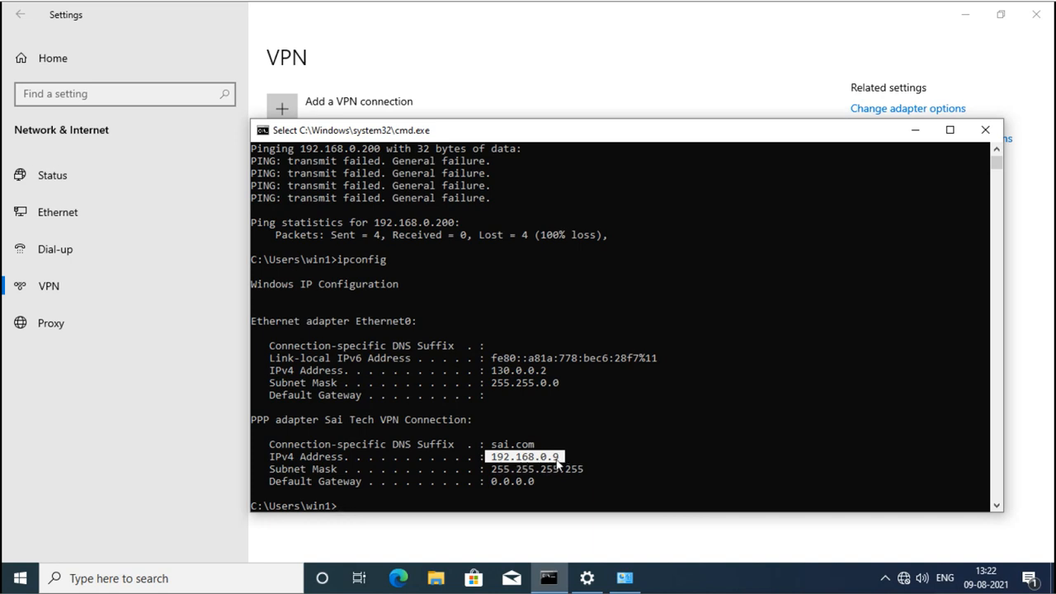
click(494, 446)
drag(518, 449, 534, 449)
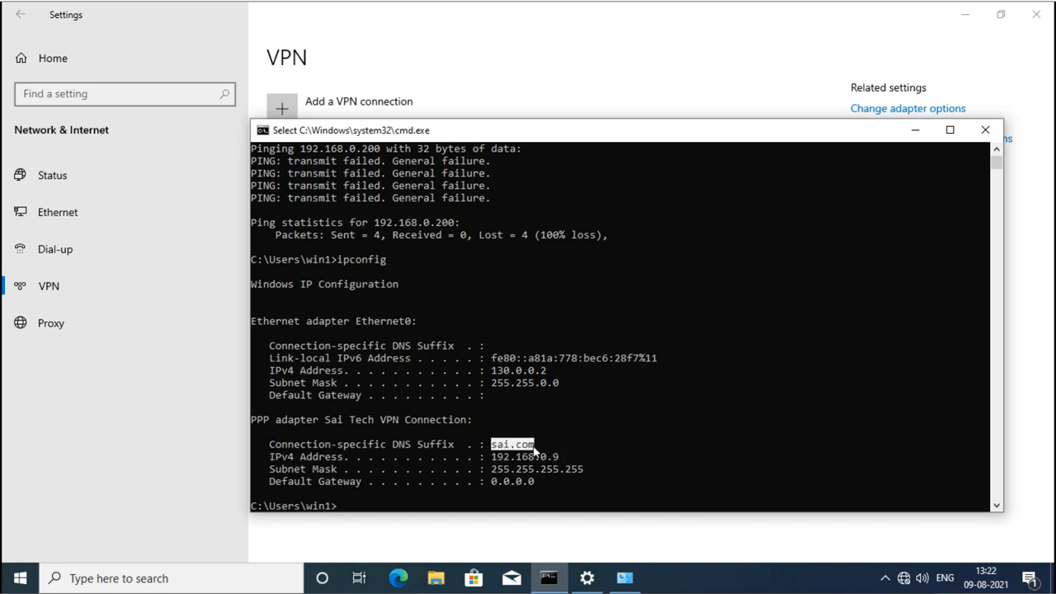
click(593, 481)
Rerun ping 192.168.0.200, which now gets 4 replies with 0% loss.
key(Escape)
key(Up)
key(Up)
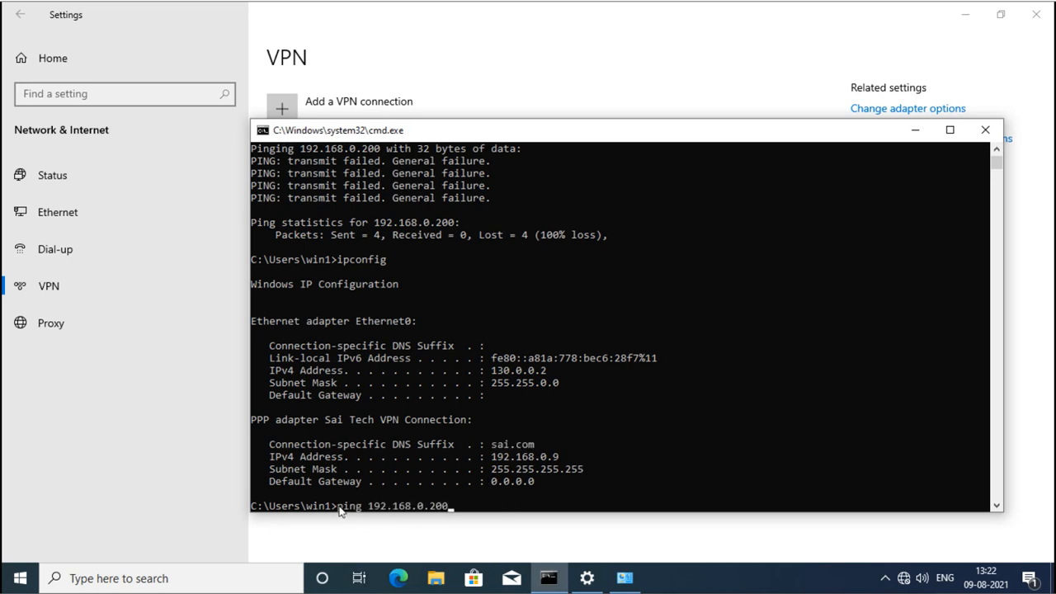
drag(338, 505, 461, 511)
click(494, 507)
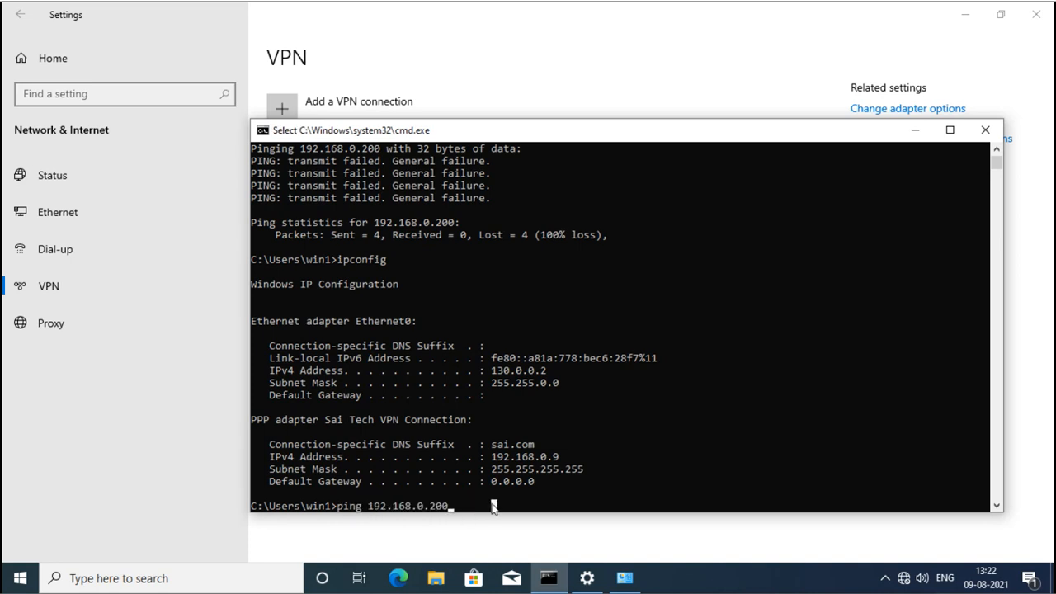
key(Escape)
key(Return)
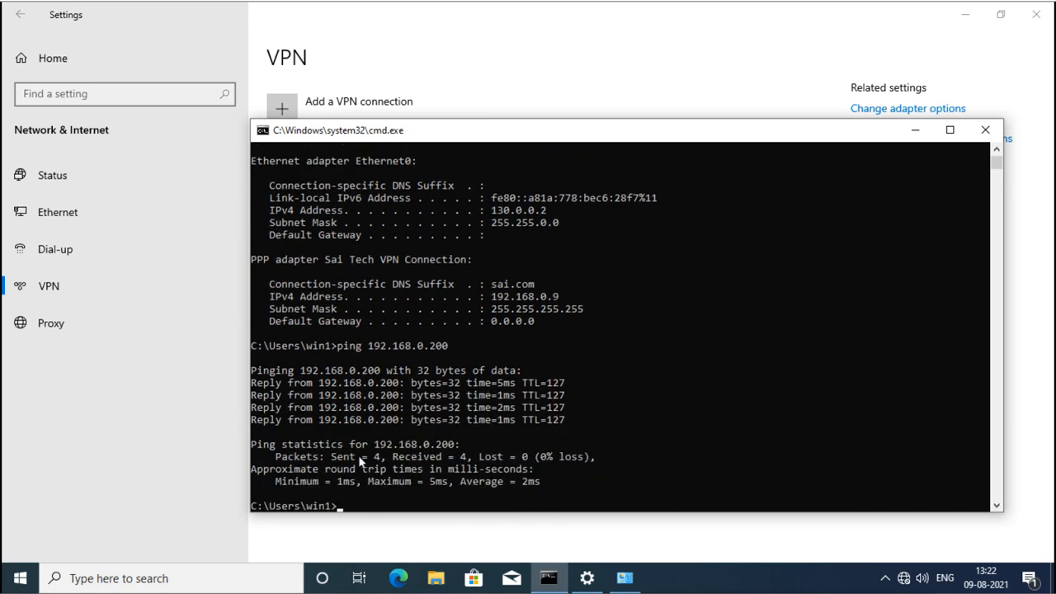
key(super+r)
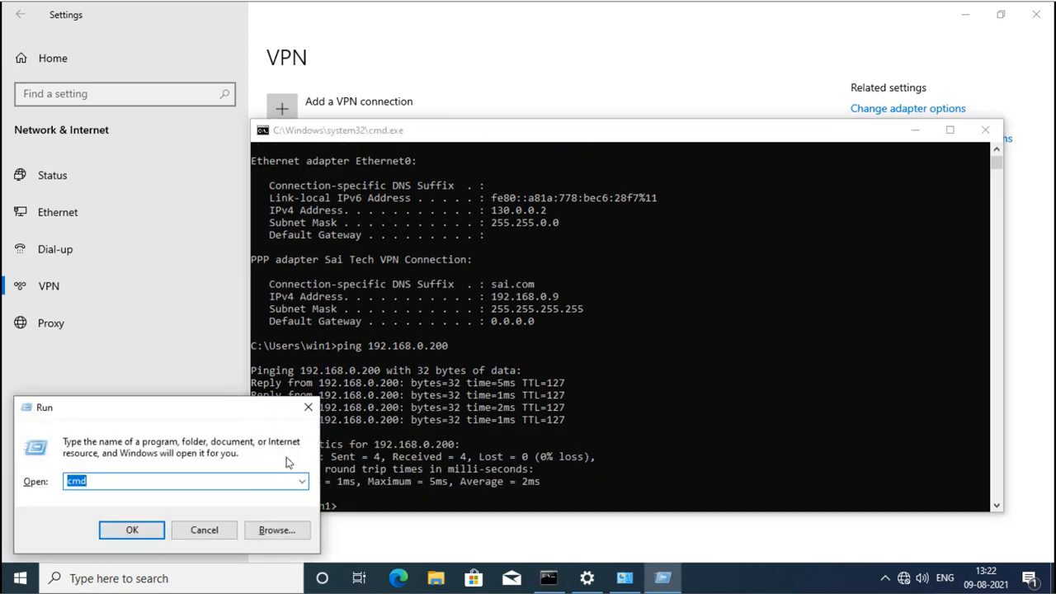
Browse \\server1 to see its NETLOGON, SYSVOL and VMShare shares, then bring up Network Connections.
text(\\ser)
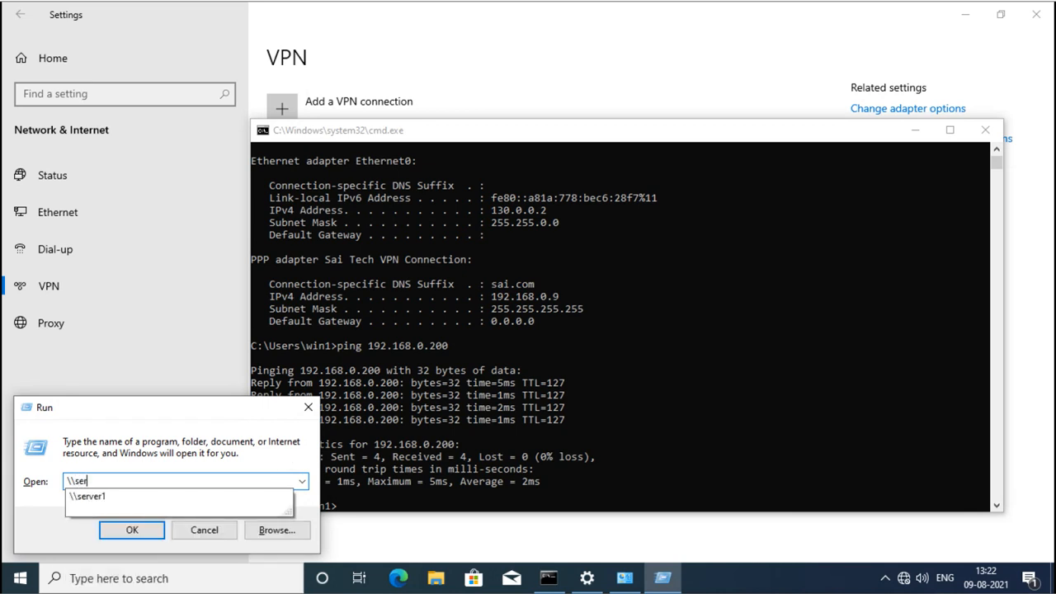
text(ver1)
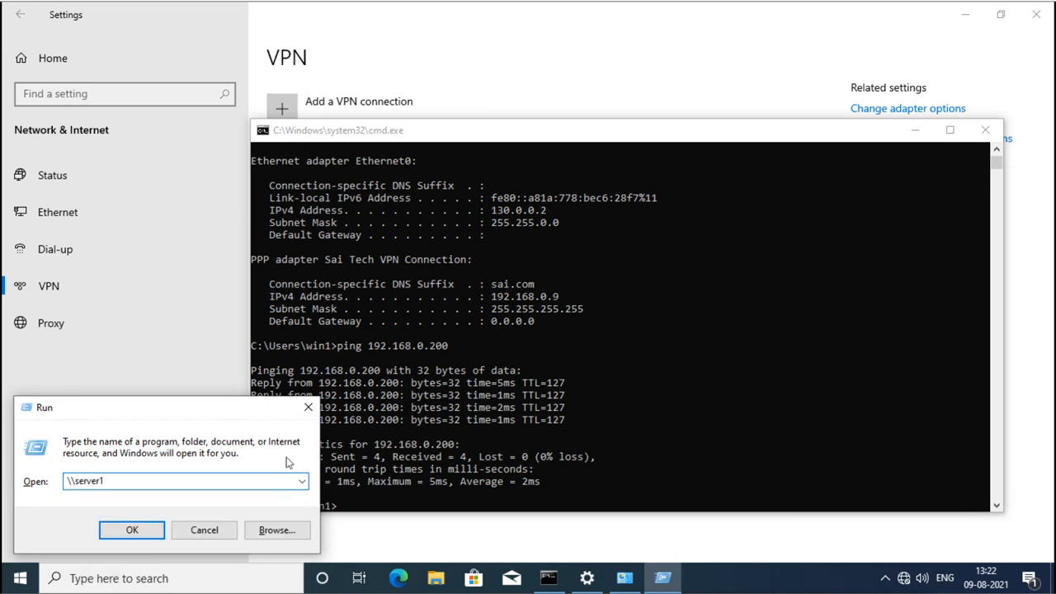
key(Return)
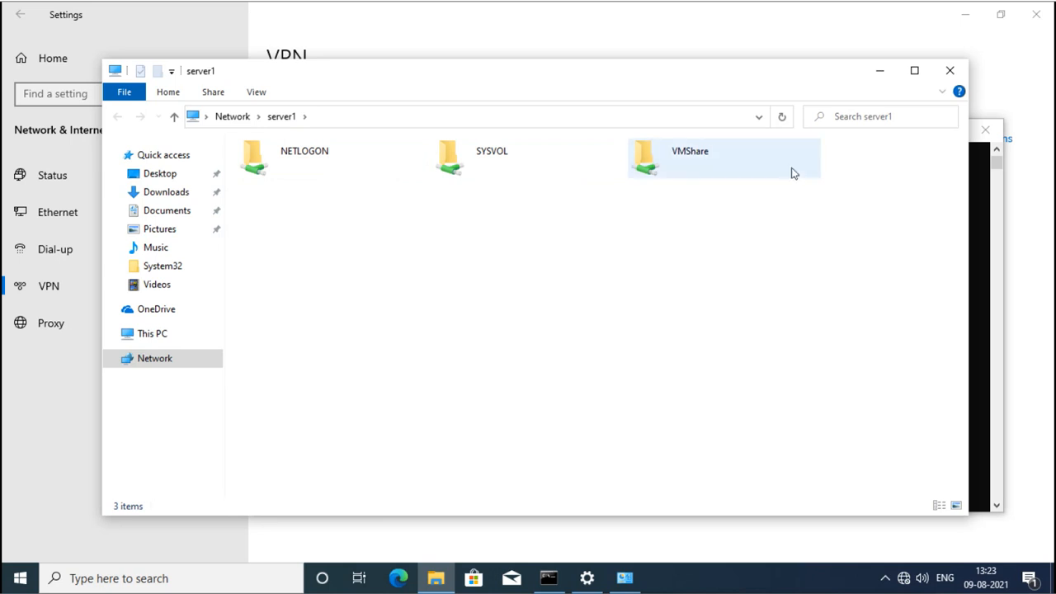
click(948, 74)
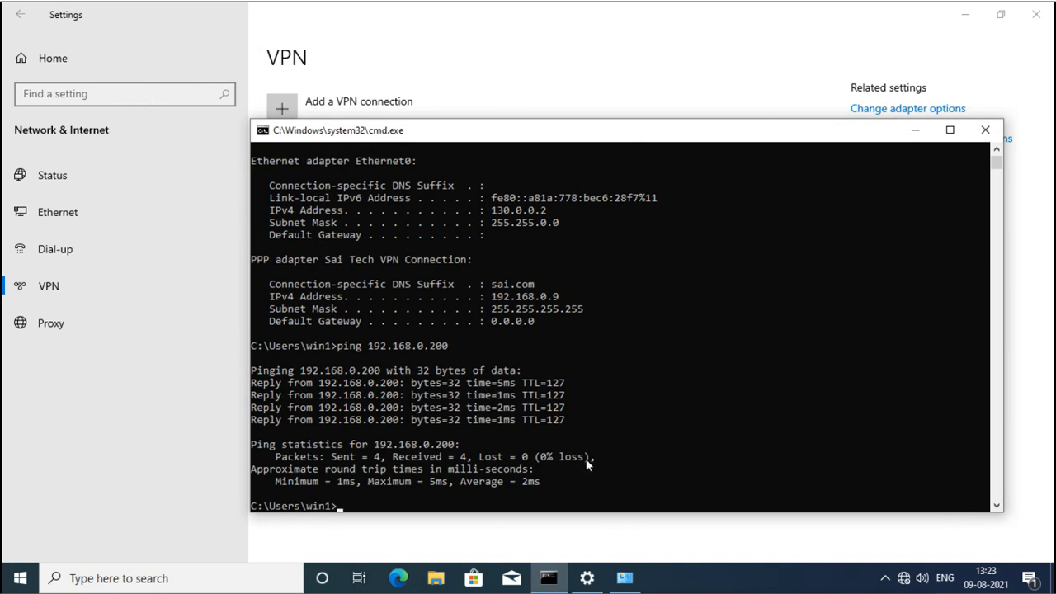
click(624, 577)
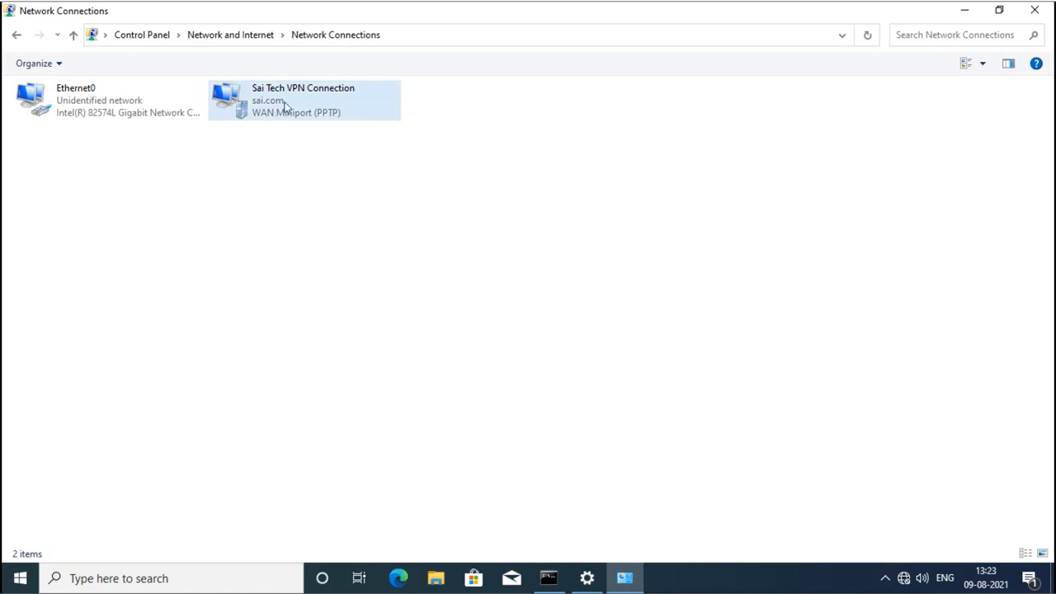
right_click(277, 113)
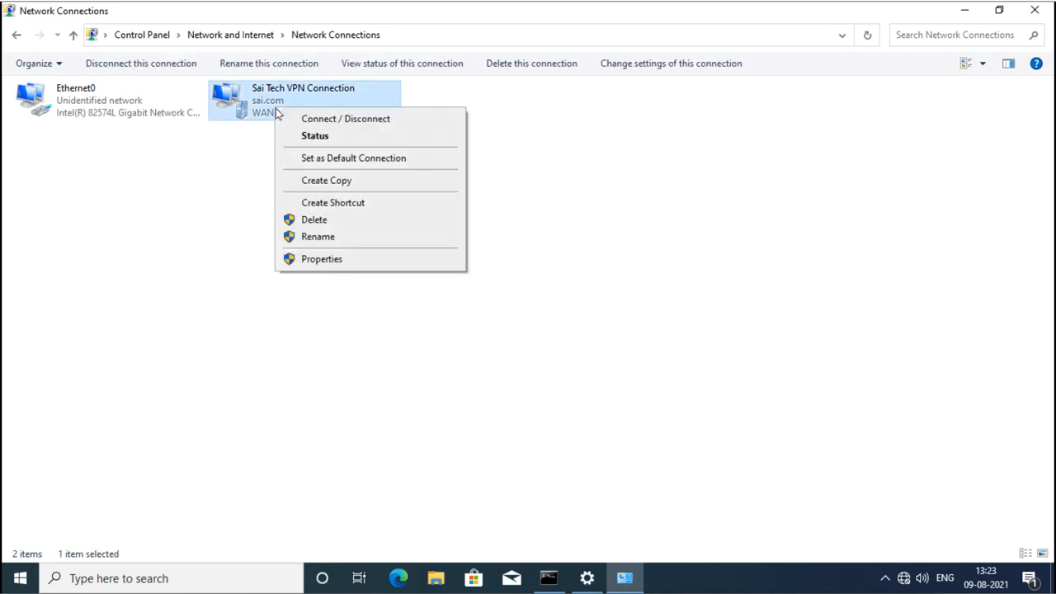
click(321, 259)
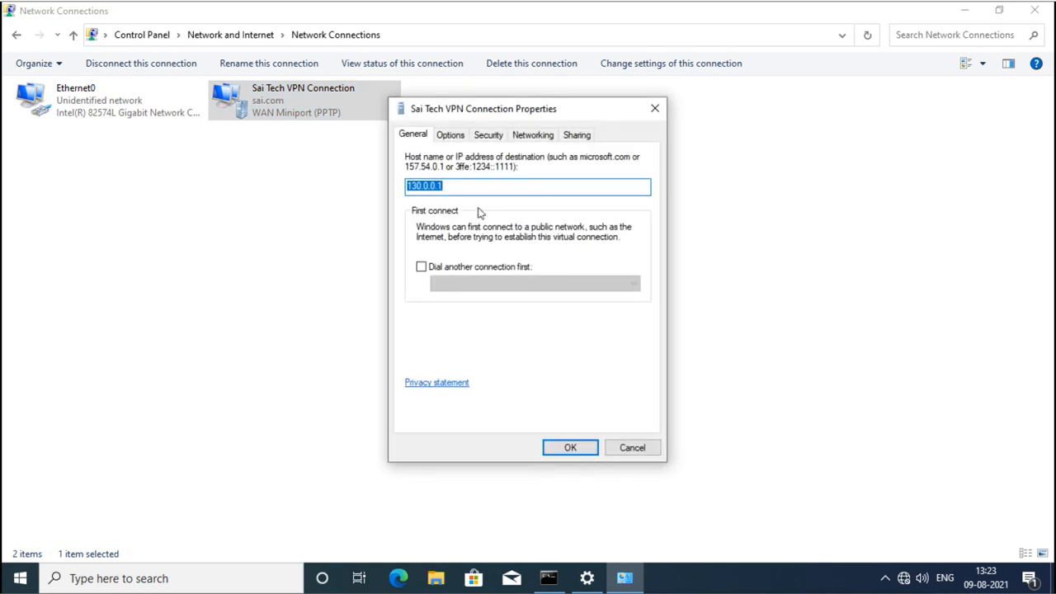
click(626, 451)
right_click(270, 110)
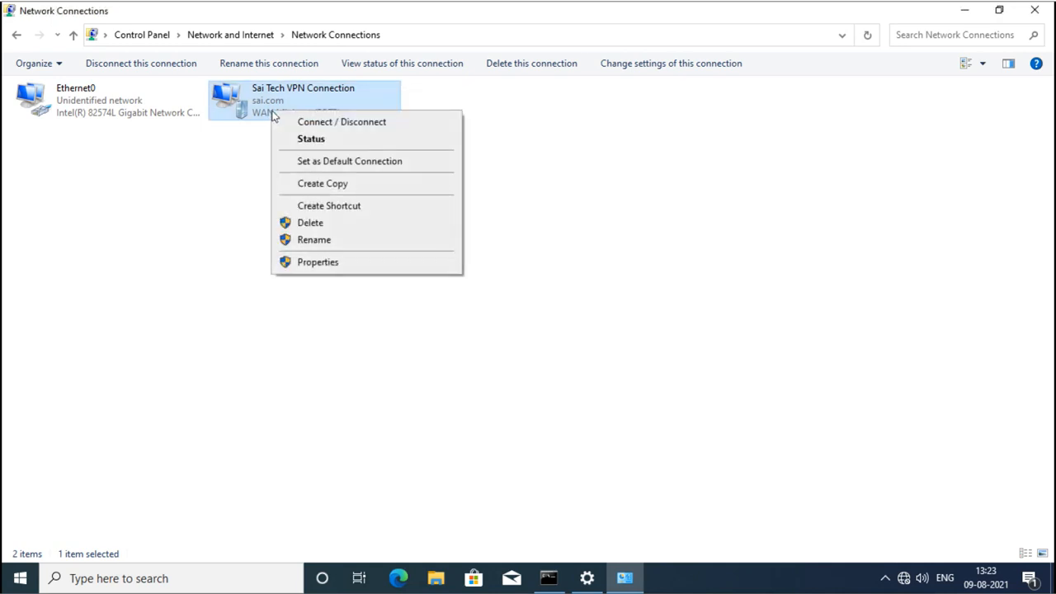
click(288, 136)
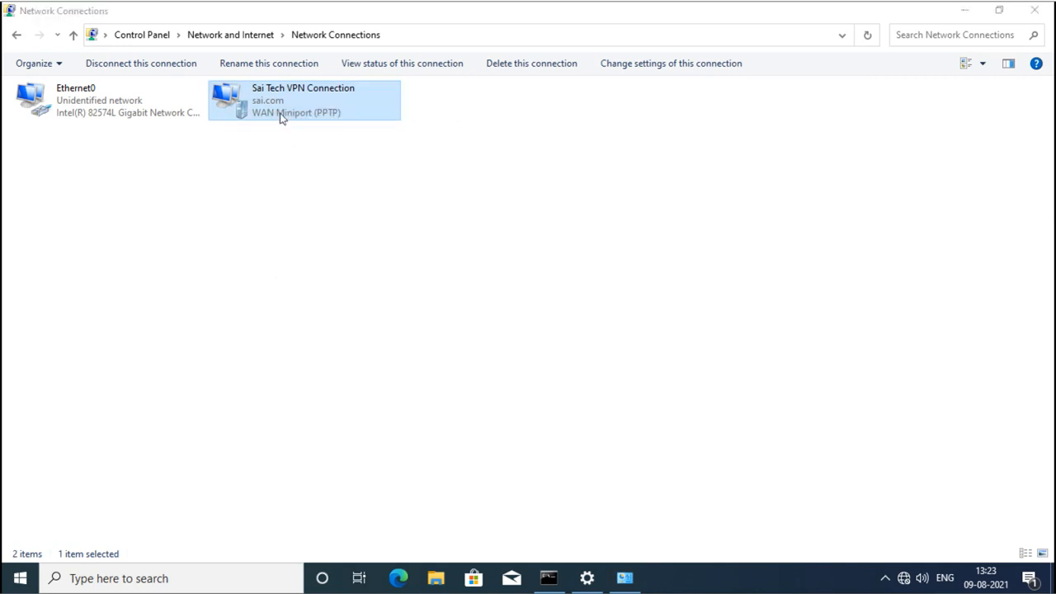
right_click(281, 116)
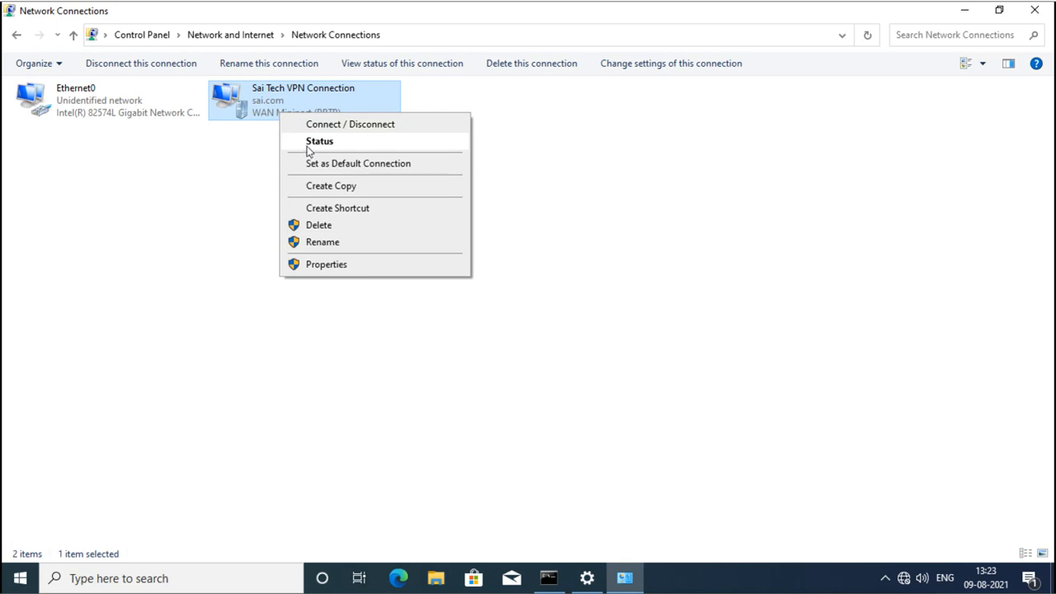
click(306, 147)
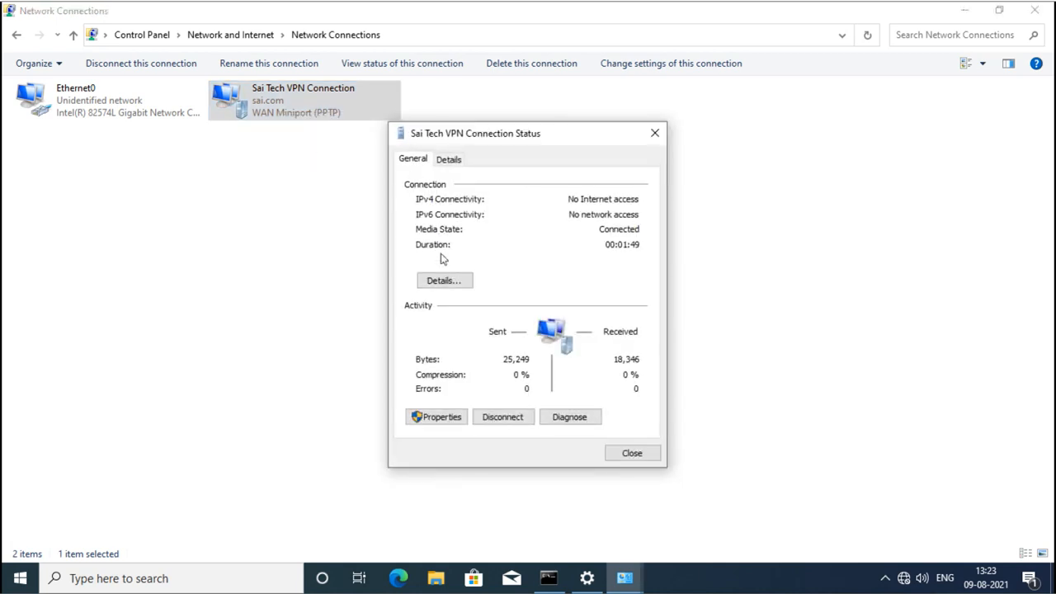
click(443, 280)
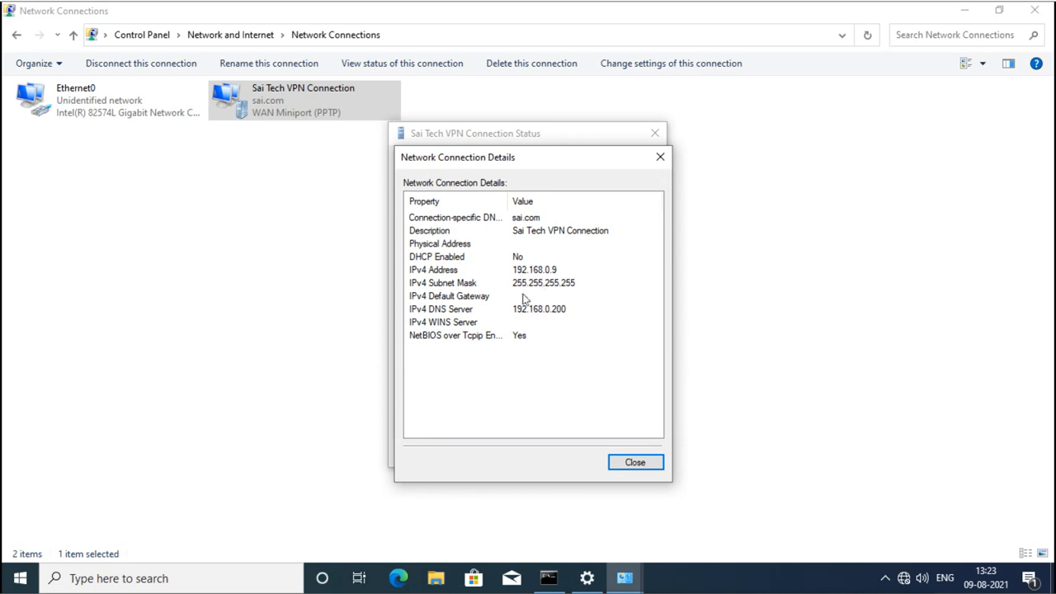
click(463, 258)
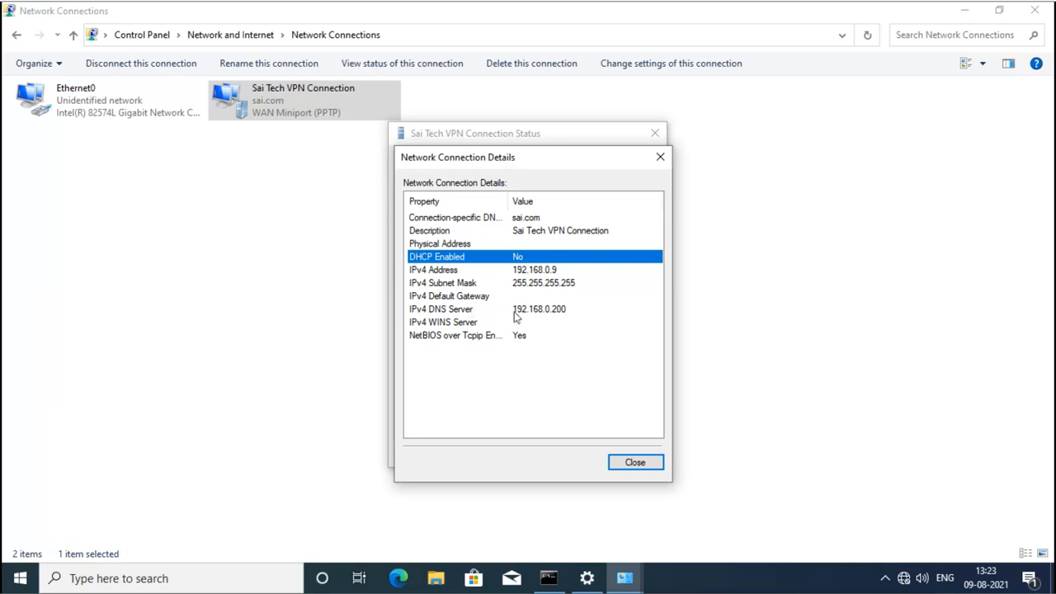
click(633, 464)
click(631, 463)
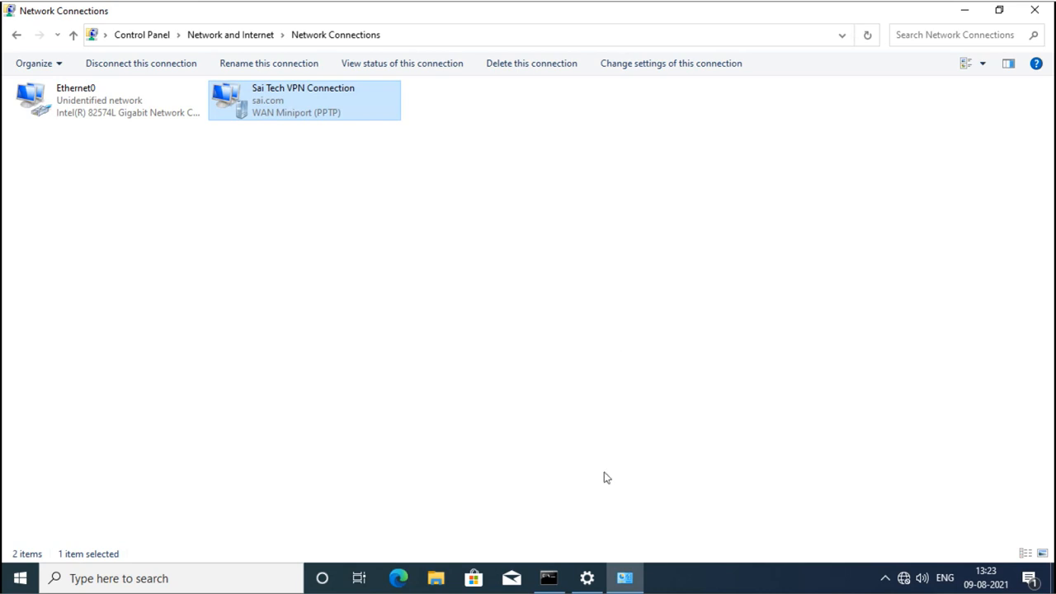
click(587, 577)
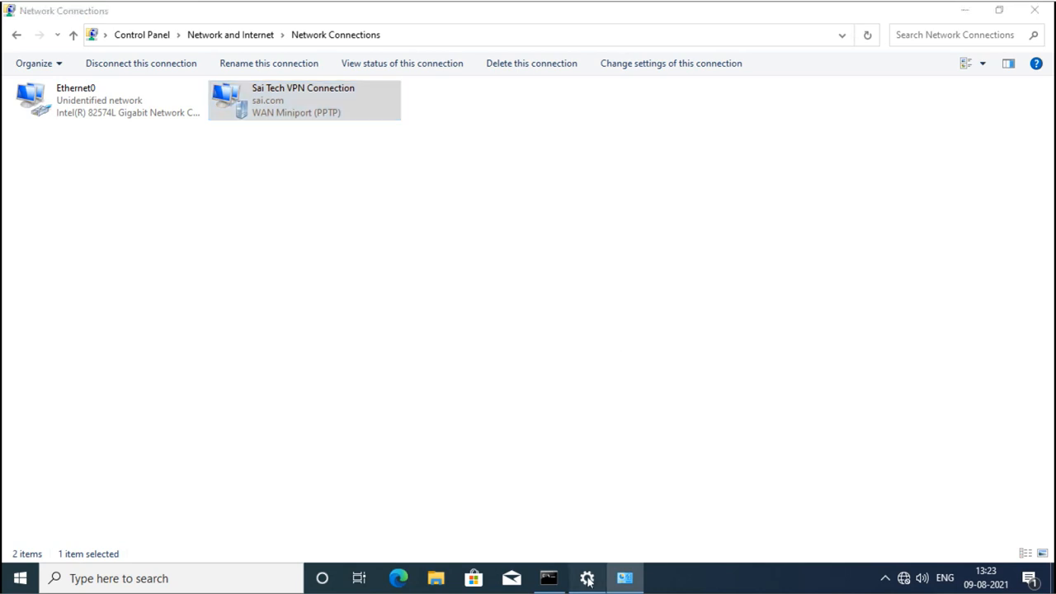
Disconnect the Sai Tech VPN Connection, look at its properties, then reconnect it.
click(563, 206)
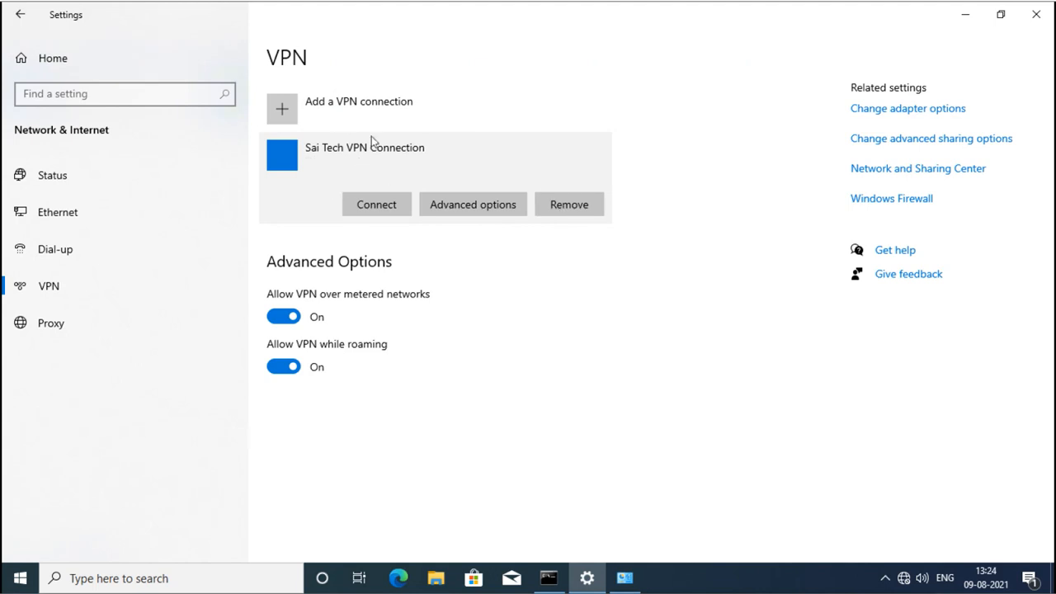
click(455, 203)
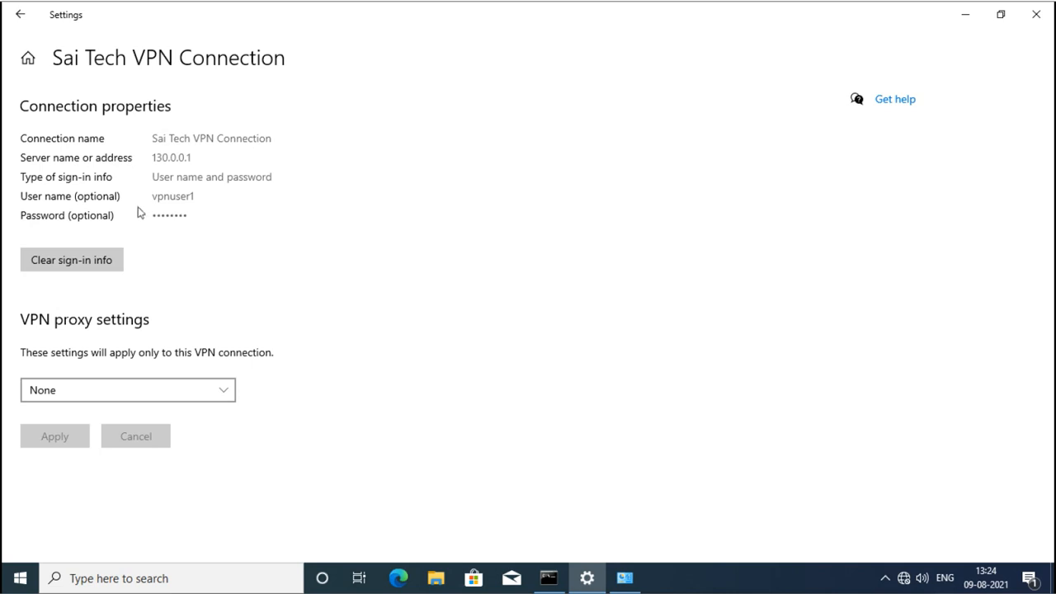
click(20, 15)
click(367, 166)
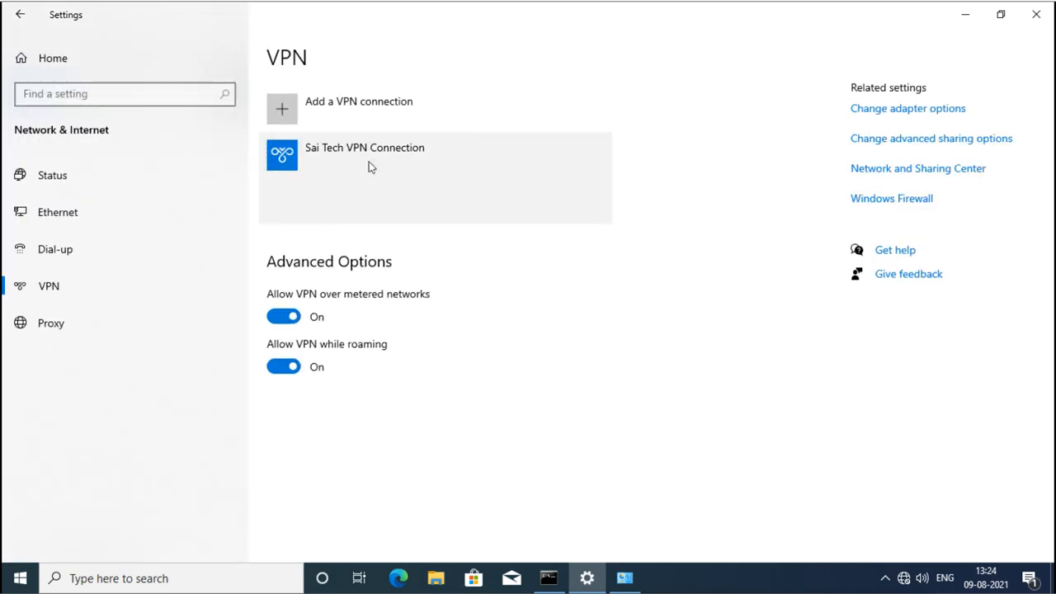
click(383, 205)
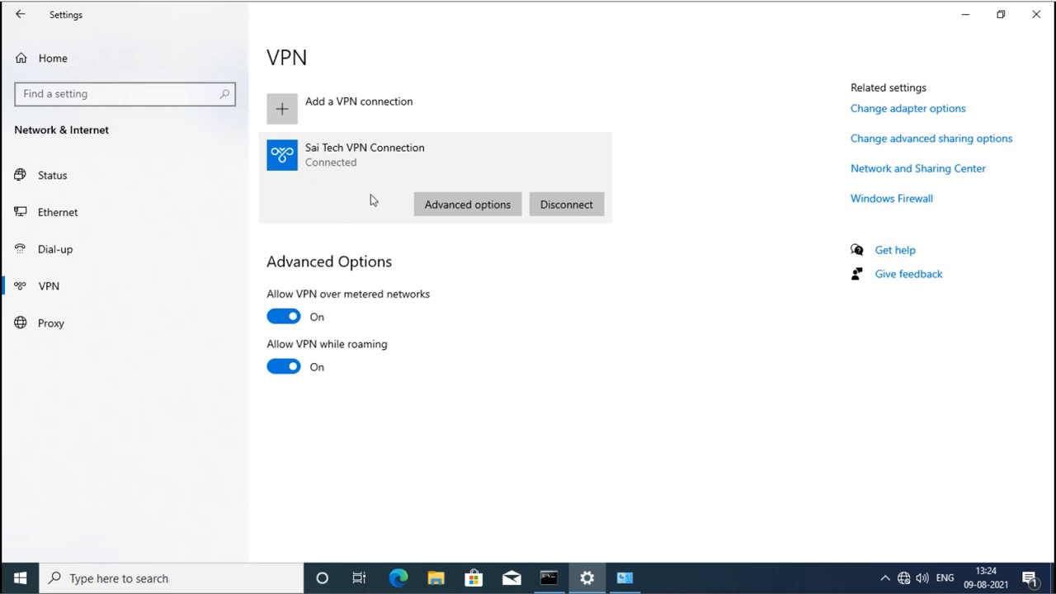
Disconnect it again and clear its saved sign-in info under Advanced options.
click(576, 208)
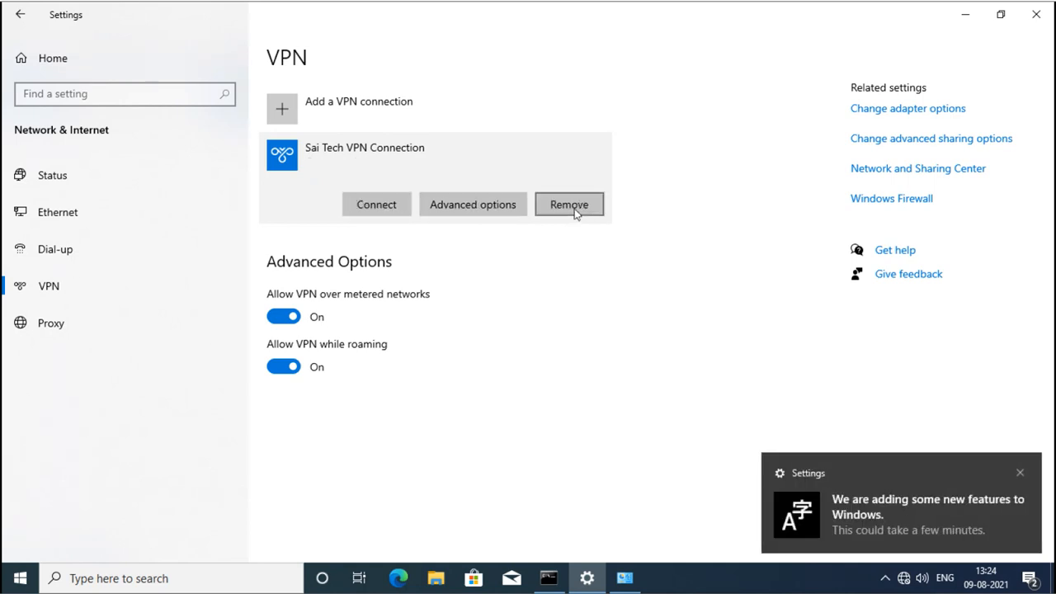
click(448, 211)
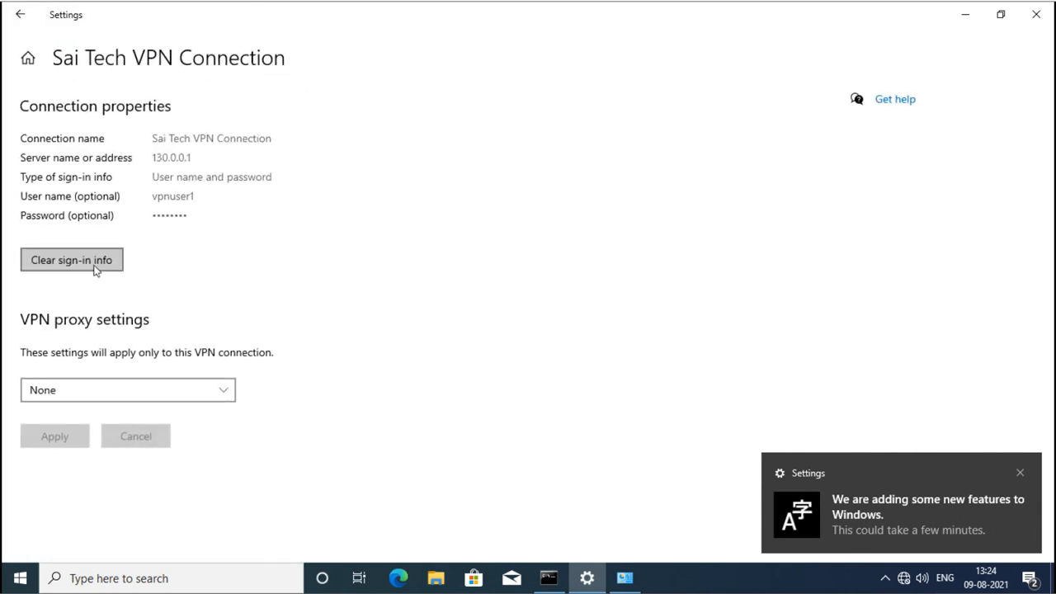
click(93, 268)
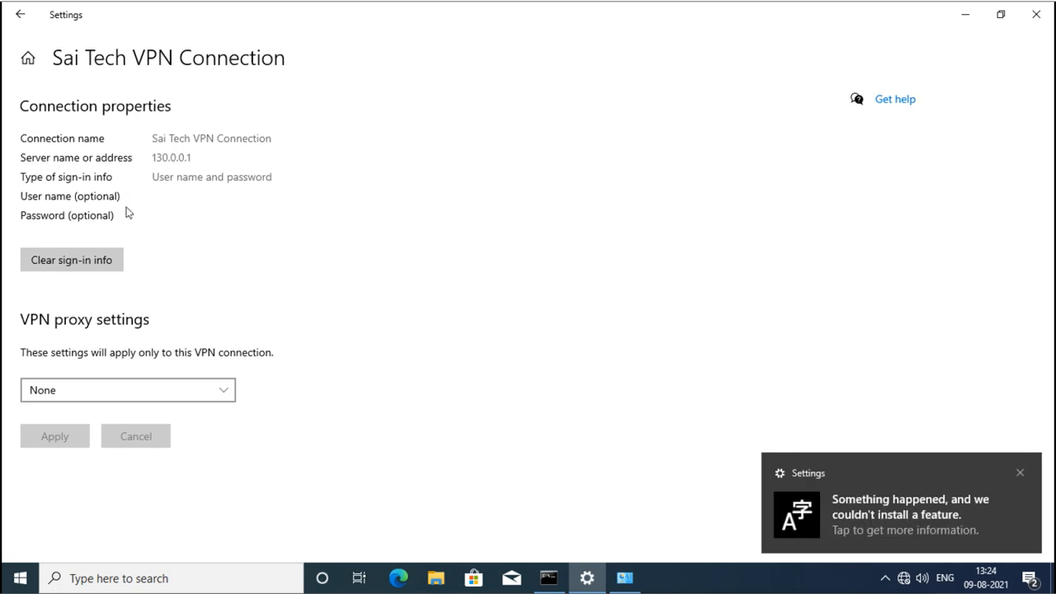
click(22, 24)
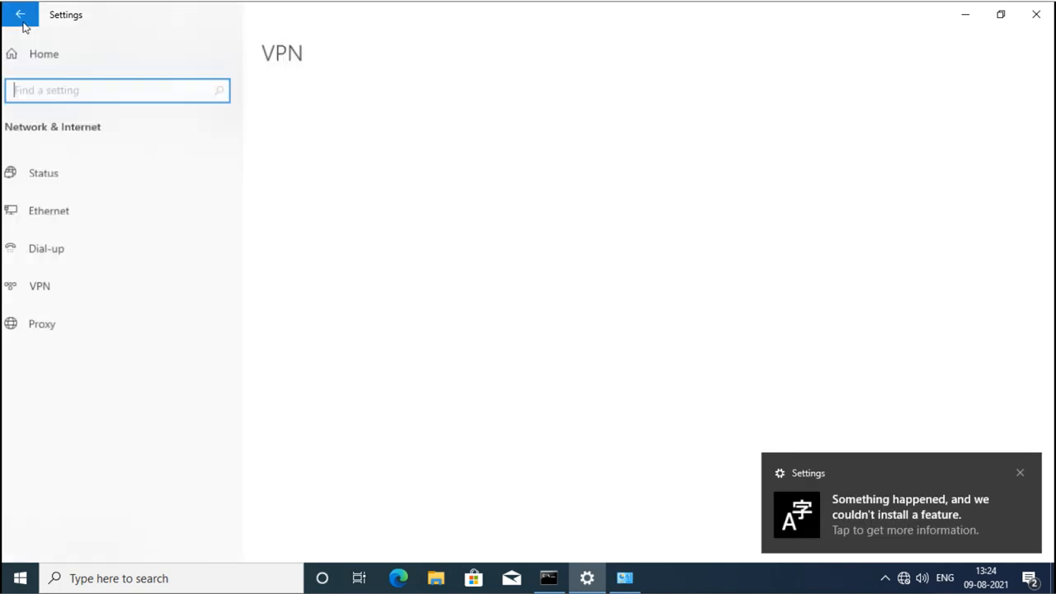
click(363, 163)
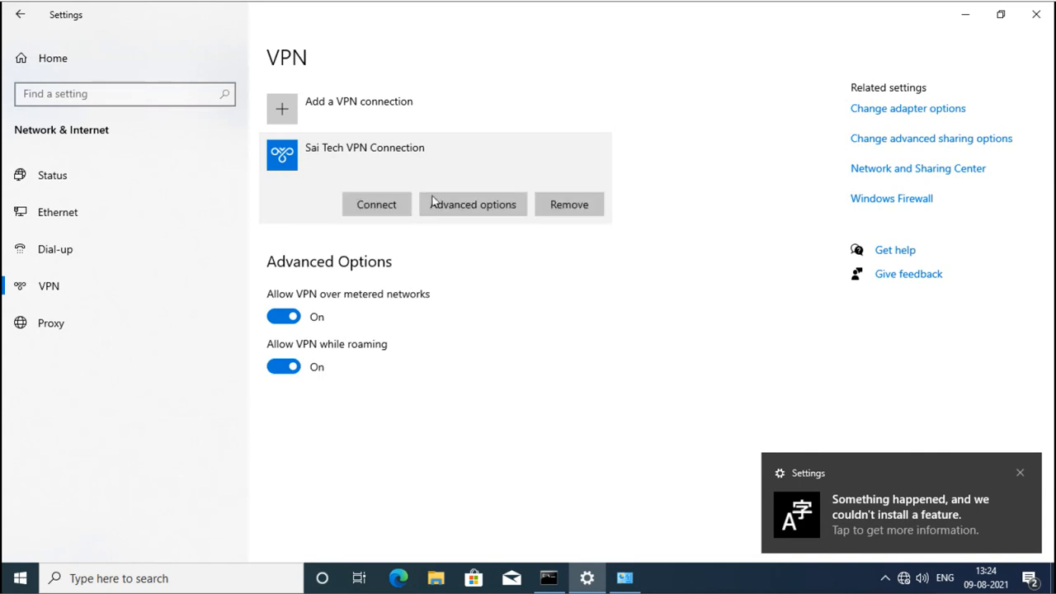
Connect the Sai Tech VPN Connection signing in as sai\vpnuser2 with its password.
click(384, 213)
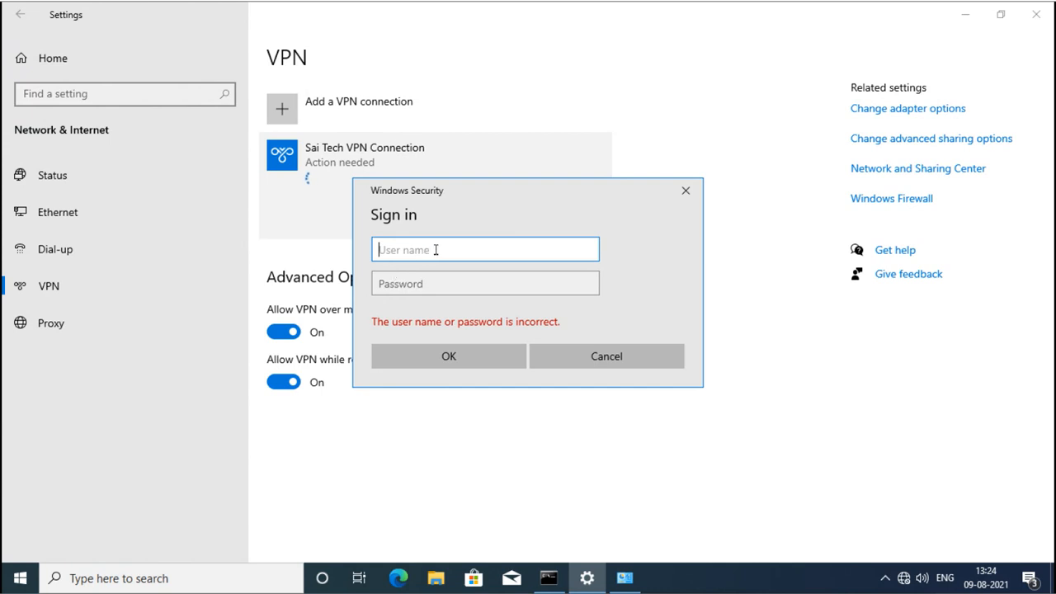
text(sai\vpnuser1)
key(BackSpace)
text(2)
key(Tab)
text(Pas)
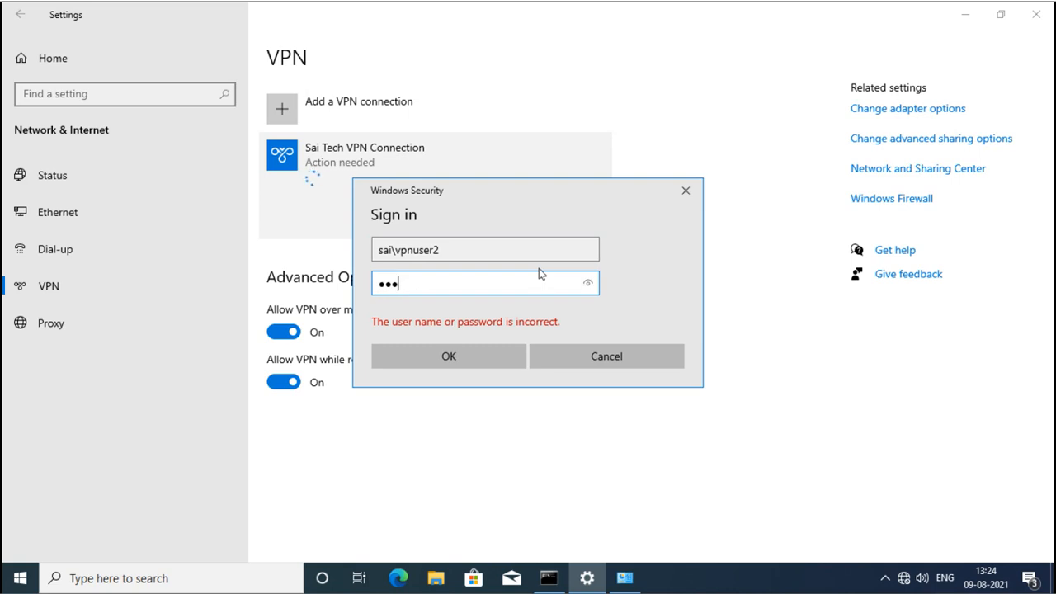
text(sword)
click(466, 350)
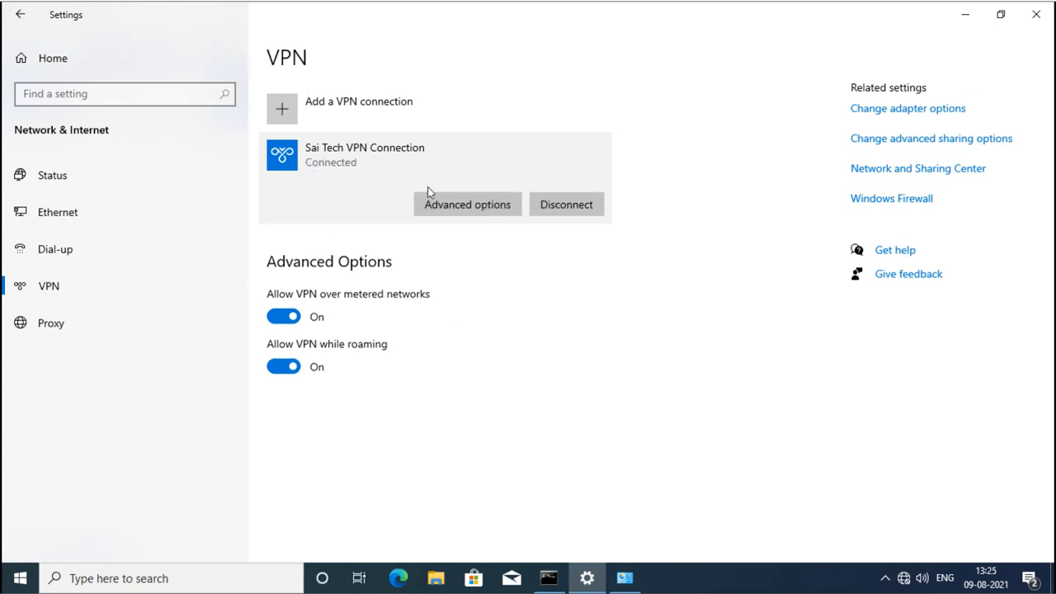
Check the saved vpnuser2 sign-in under Advanced options, then disconnect the Sai Tech VPN Connection.
click(451, 204)
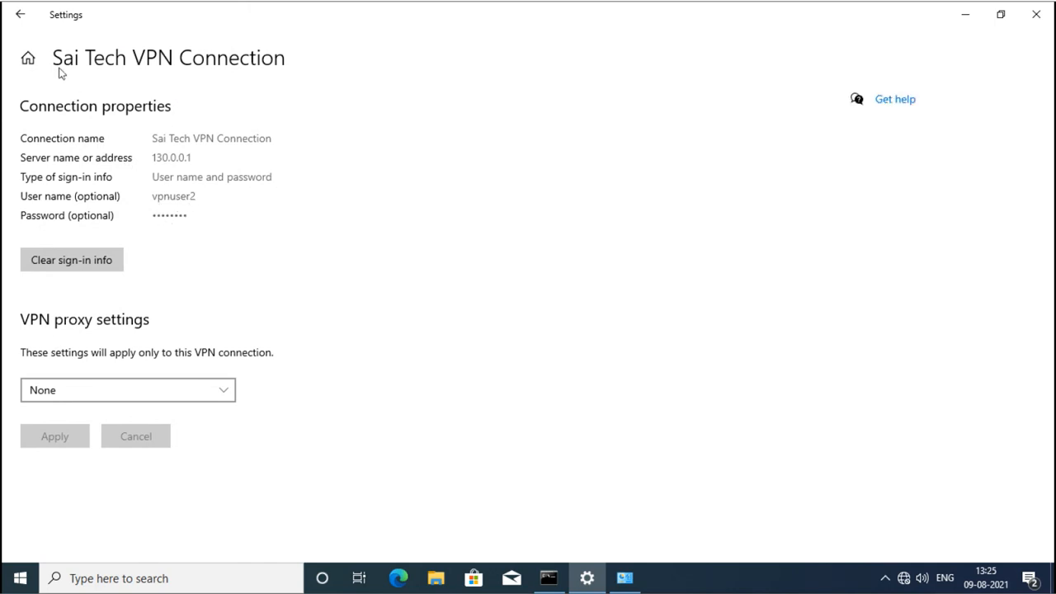
click(22, 16)
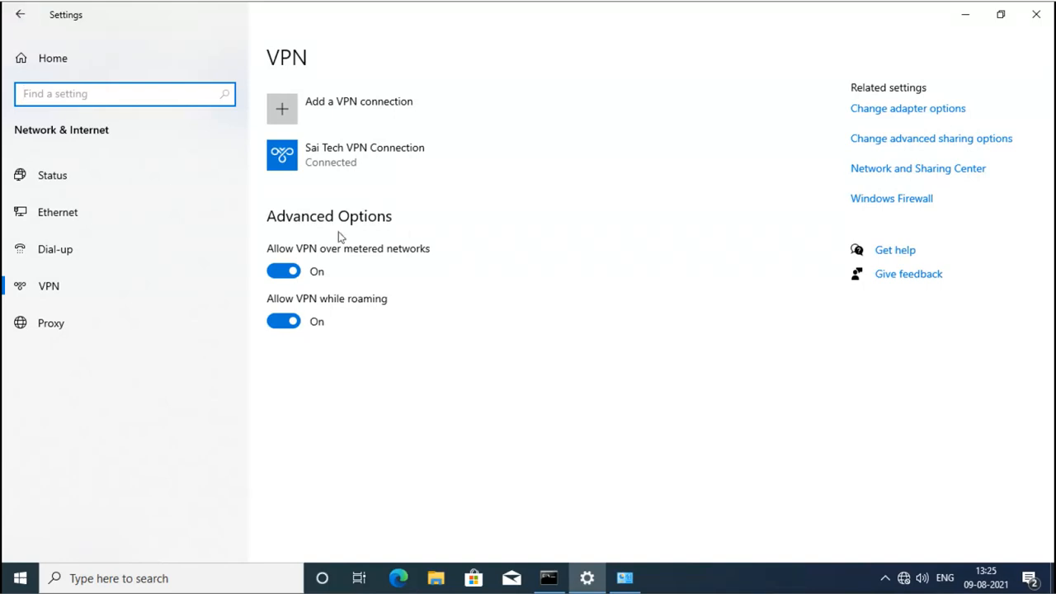
click(370, 156)
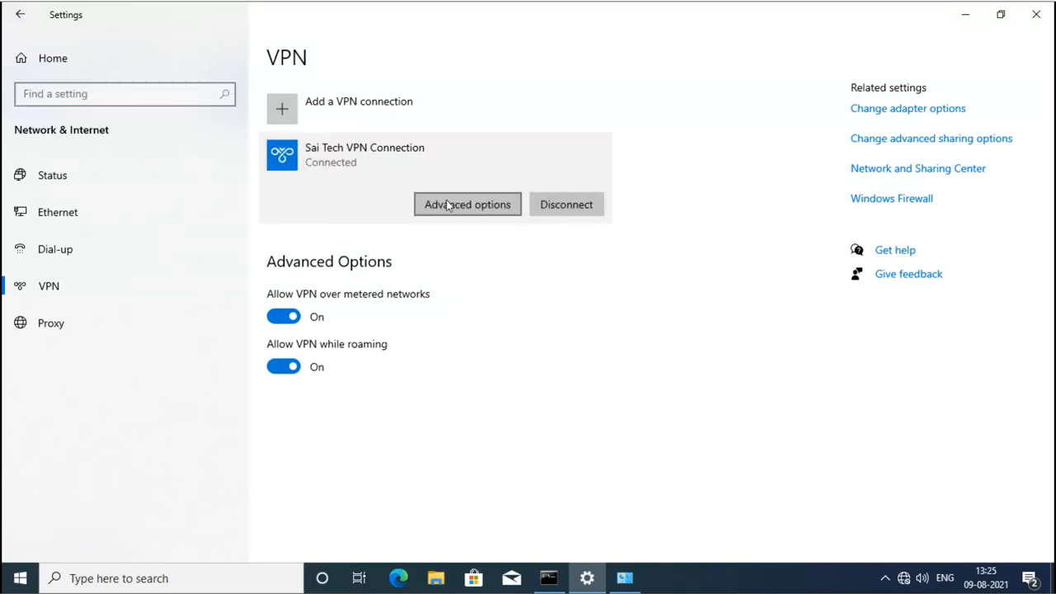
click(569, 208)
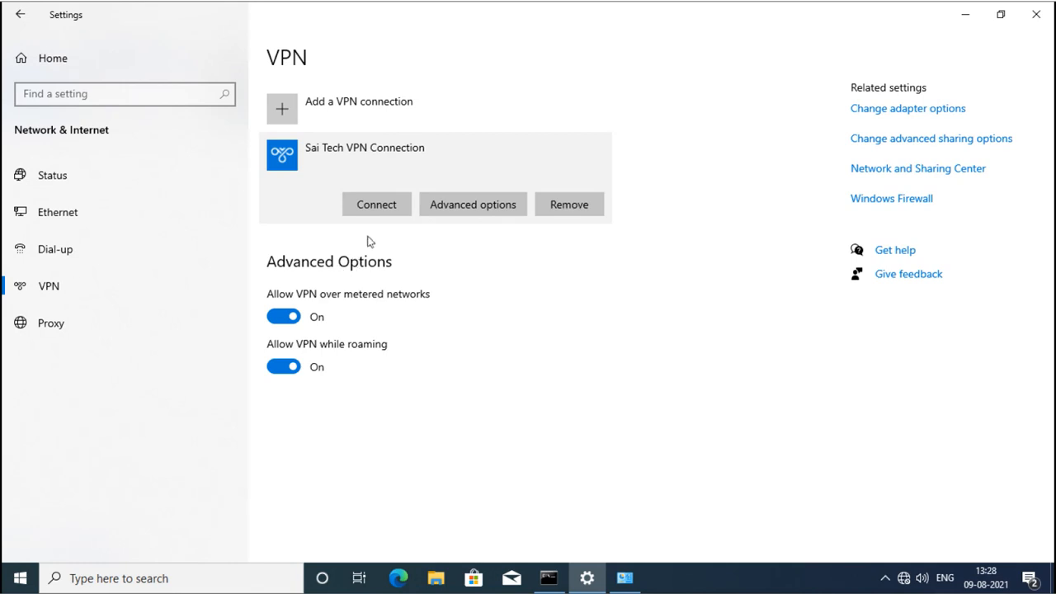
Try connecting twice; each attempt ends with 'The connection was closed by the remote computer.'.
click(381, 202)
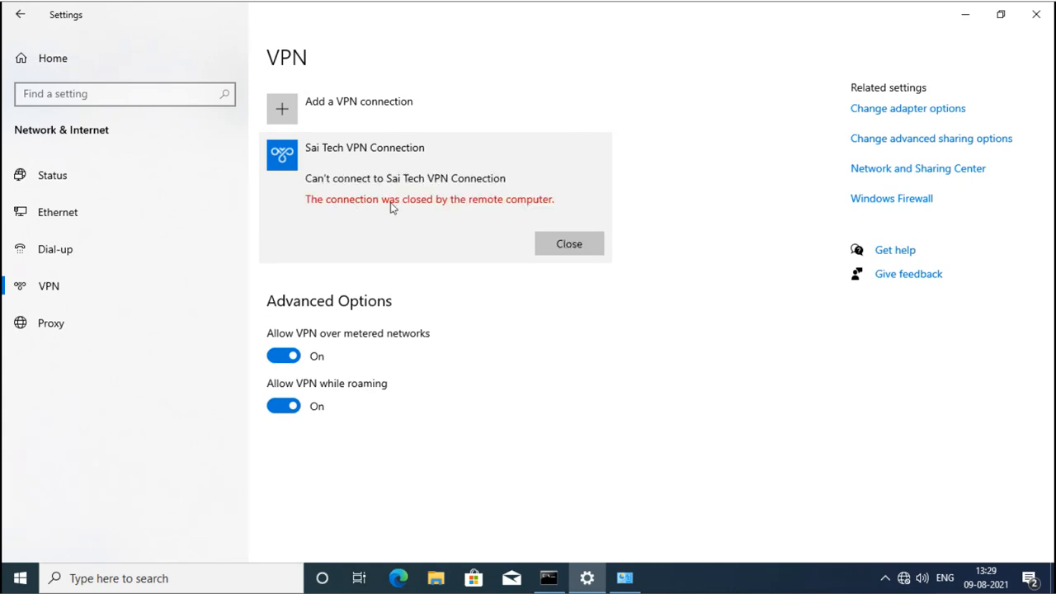
click(555, 245)
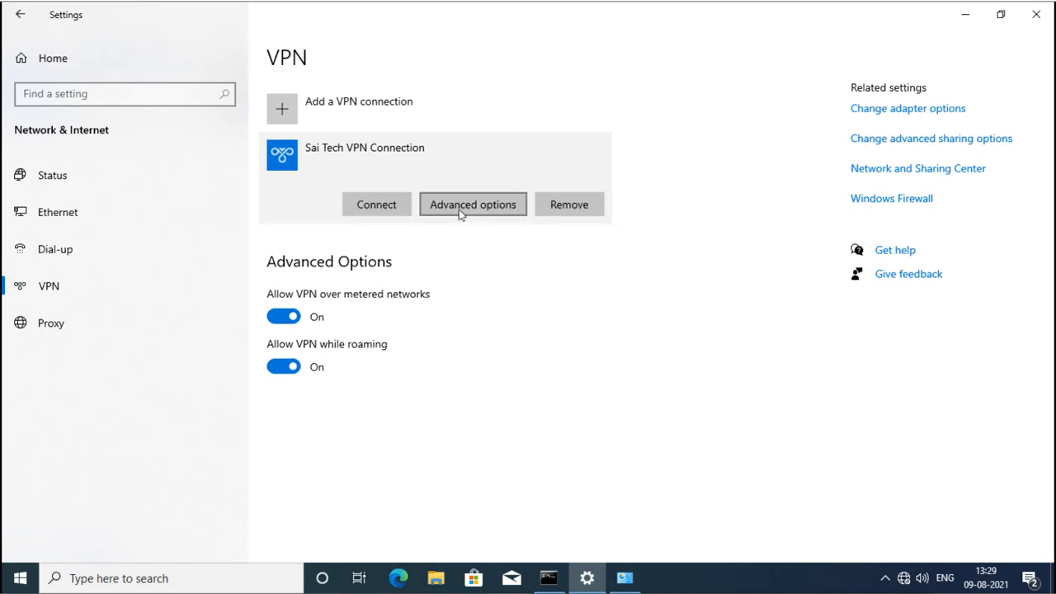
click(386, 205)
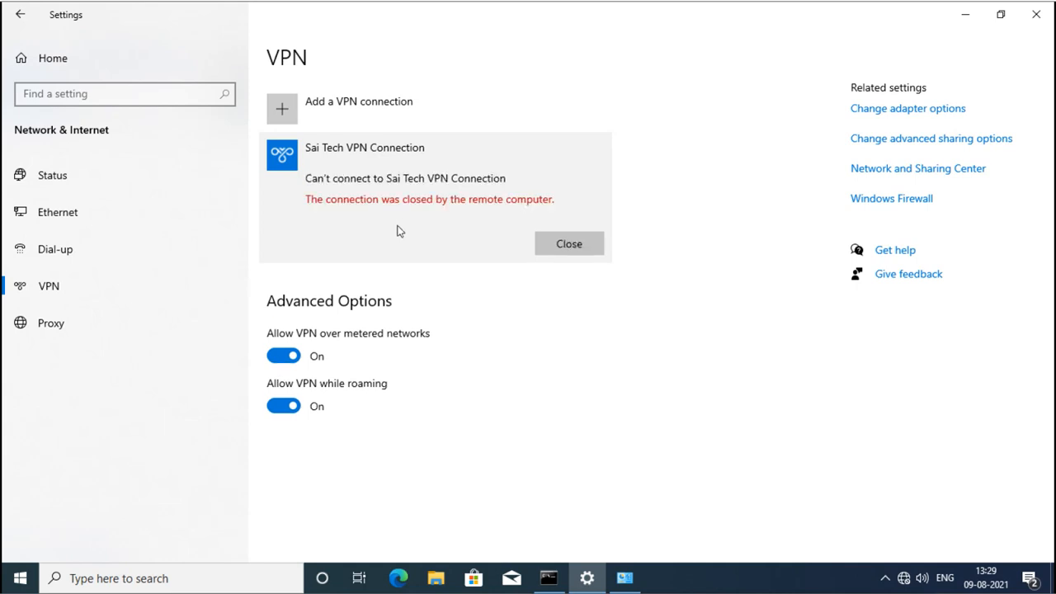
Dismiss the error and clear the connection's saved sign-in info in Advanced options.
click(547, 241)
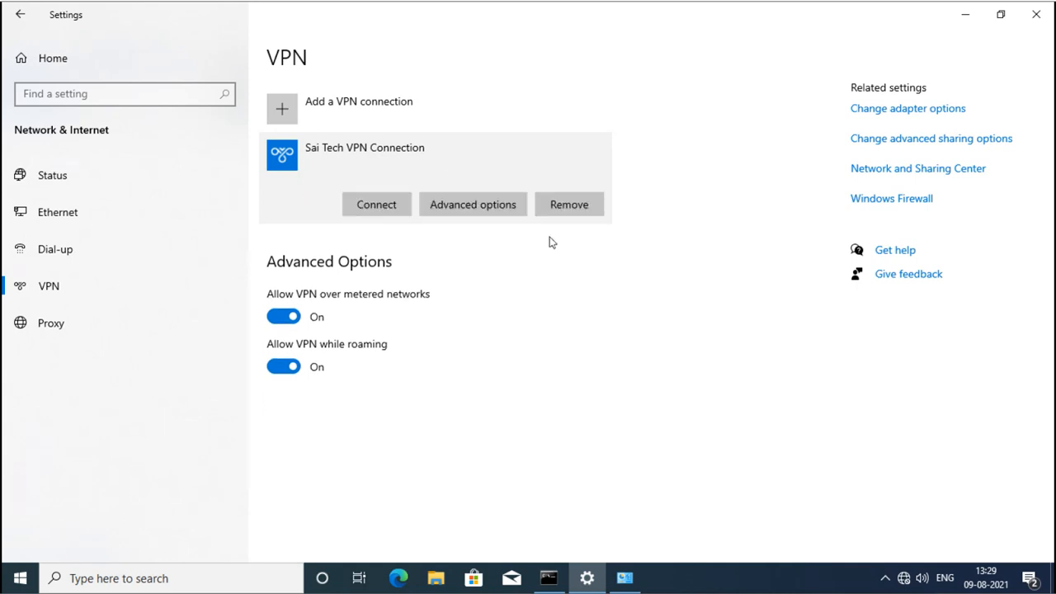
click(487, 204)
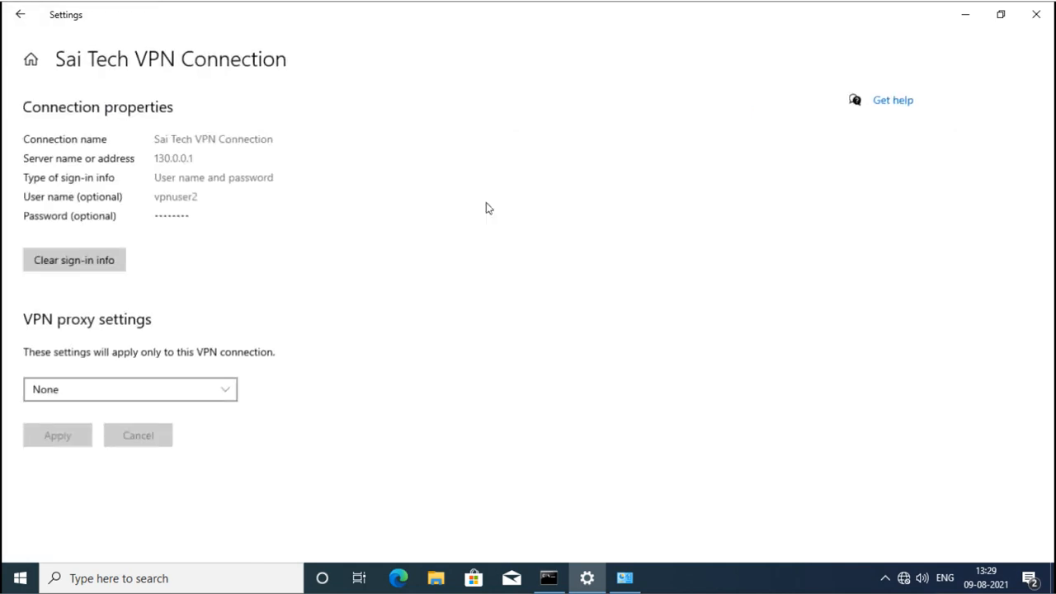
click(80, 265)
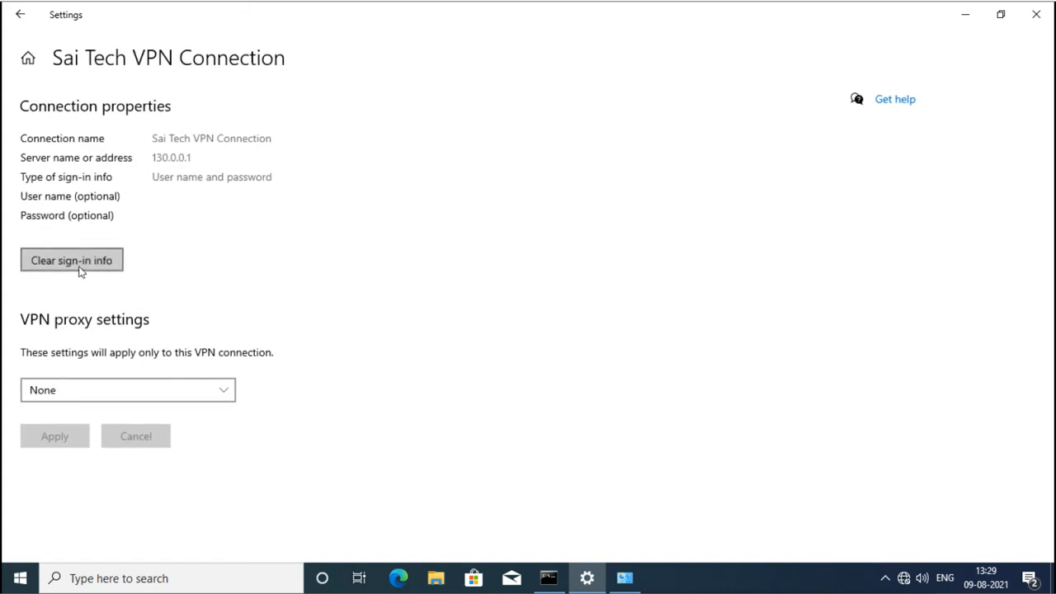
click(25, 23)
click(330, 167)
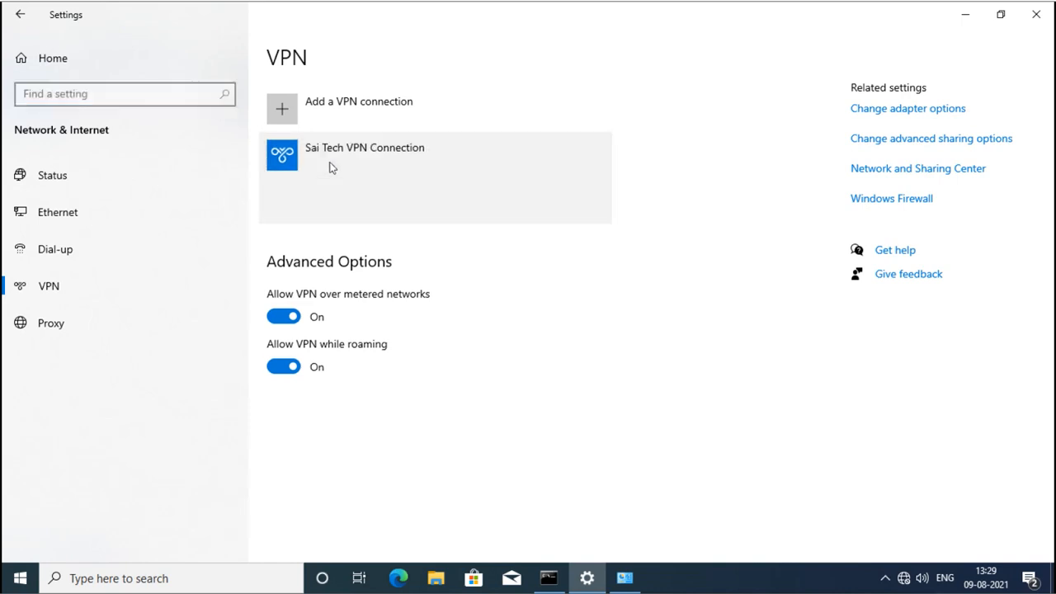
Reconnect as sai\vpnuser1 with its password; it is rejected again, so close the error.
click(379, 204)
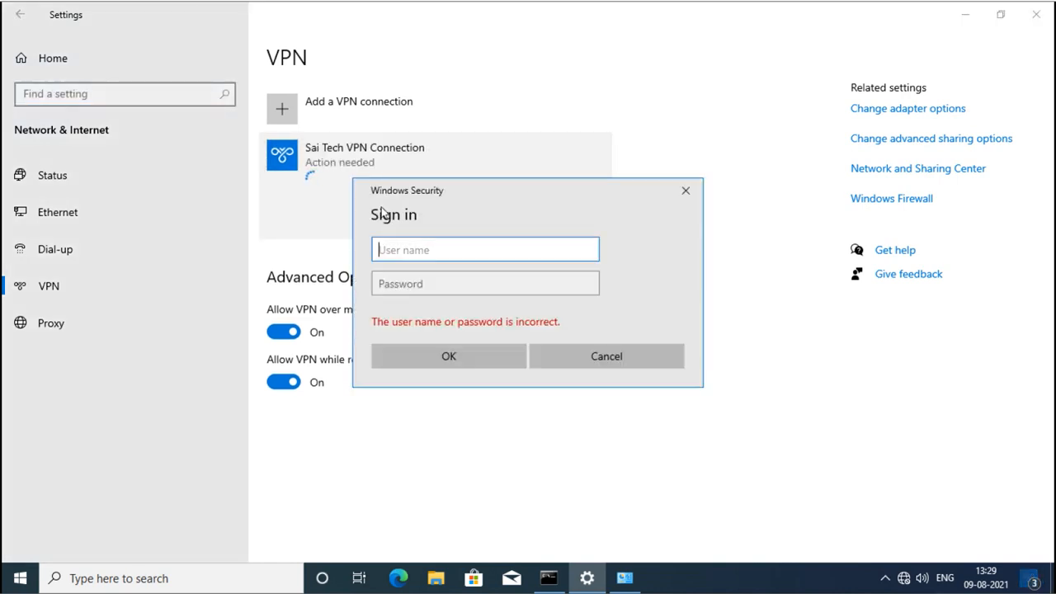
text(sai\)
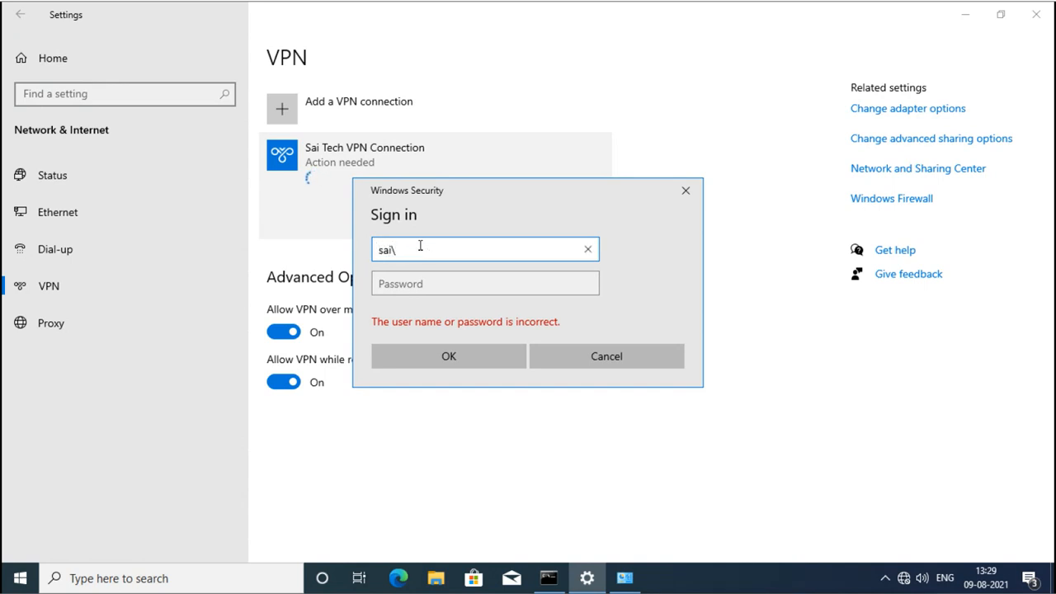
text(vpnuser1)
key(Tab)
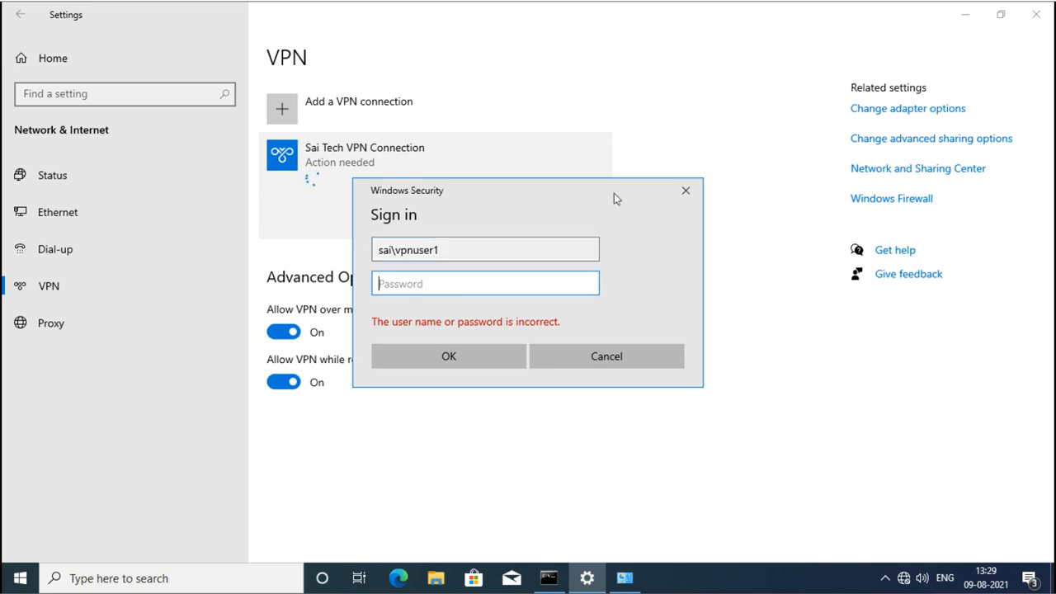
text(•••••••)
key(Return)
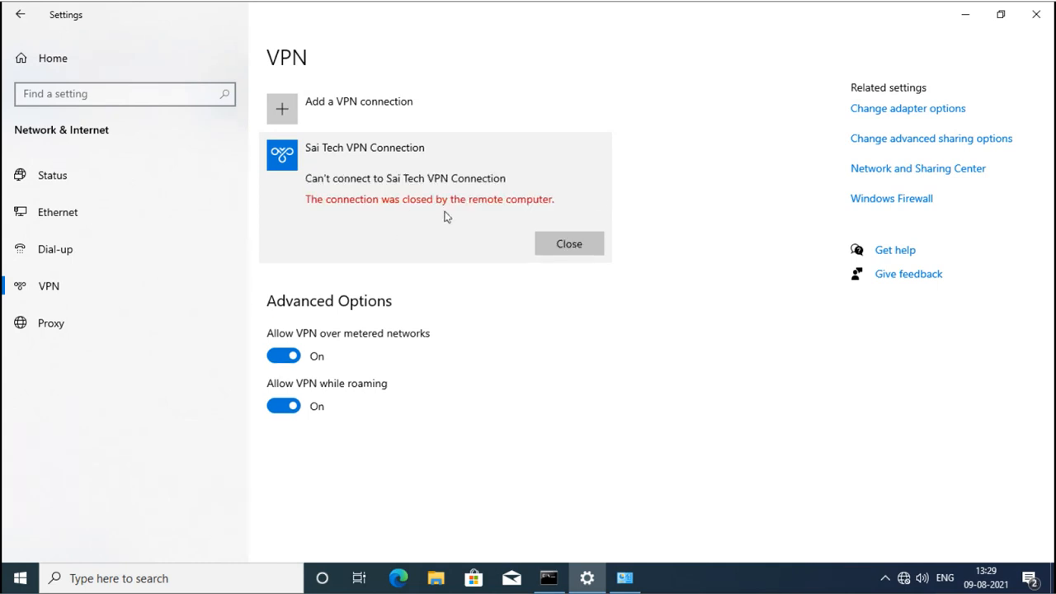
click(569, 244)
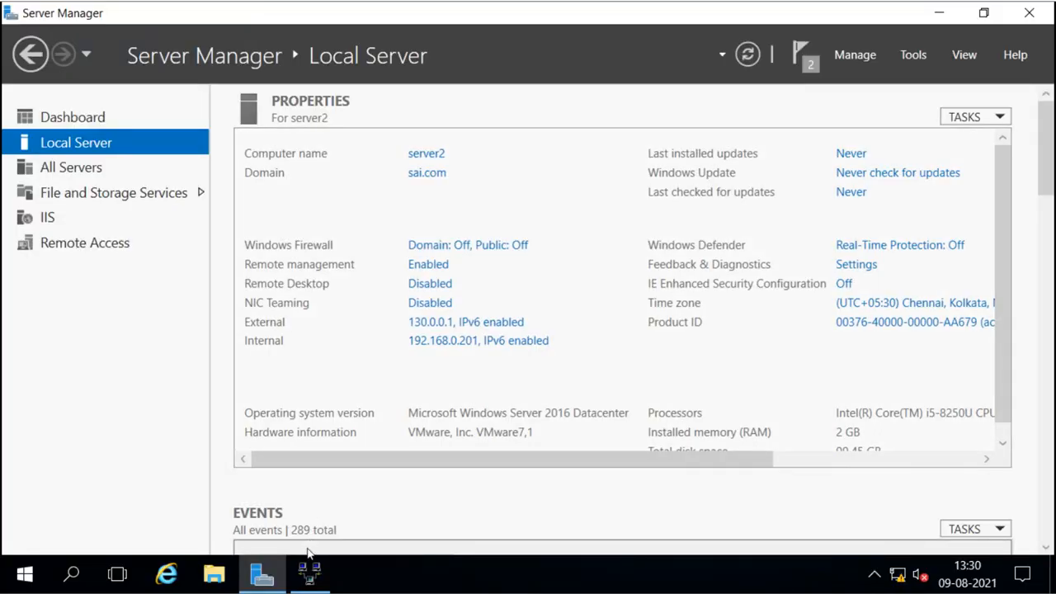
In SERVER2 (local) Properties Security, keep Windows Authentication with MS-CHAP v2 and CHAP allowed.
click(309, 575)
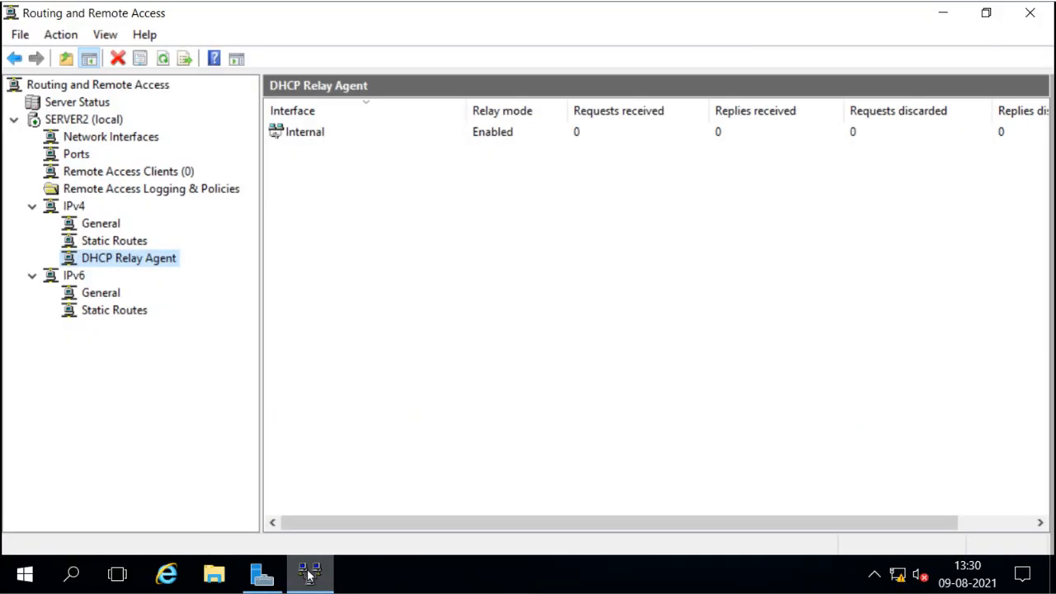
right_click(62, 120)
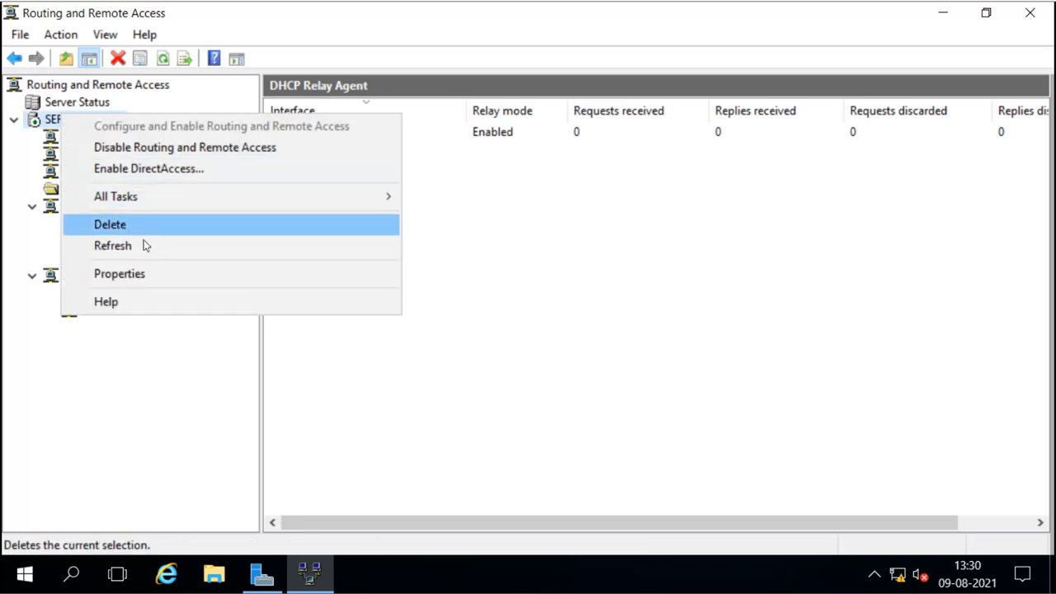
click(145, 274)
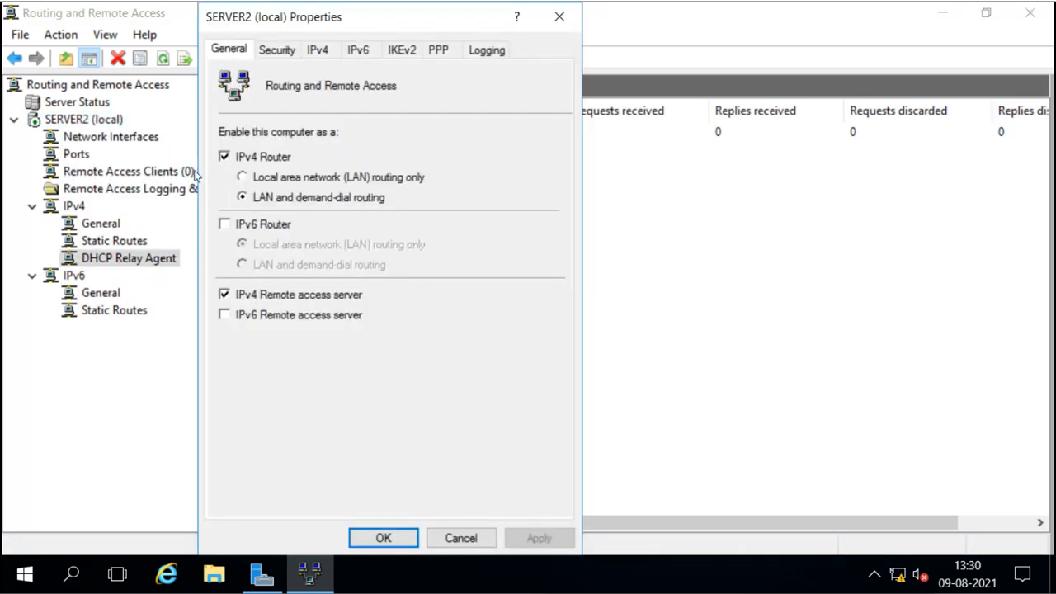
click(289, 51)
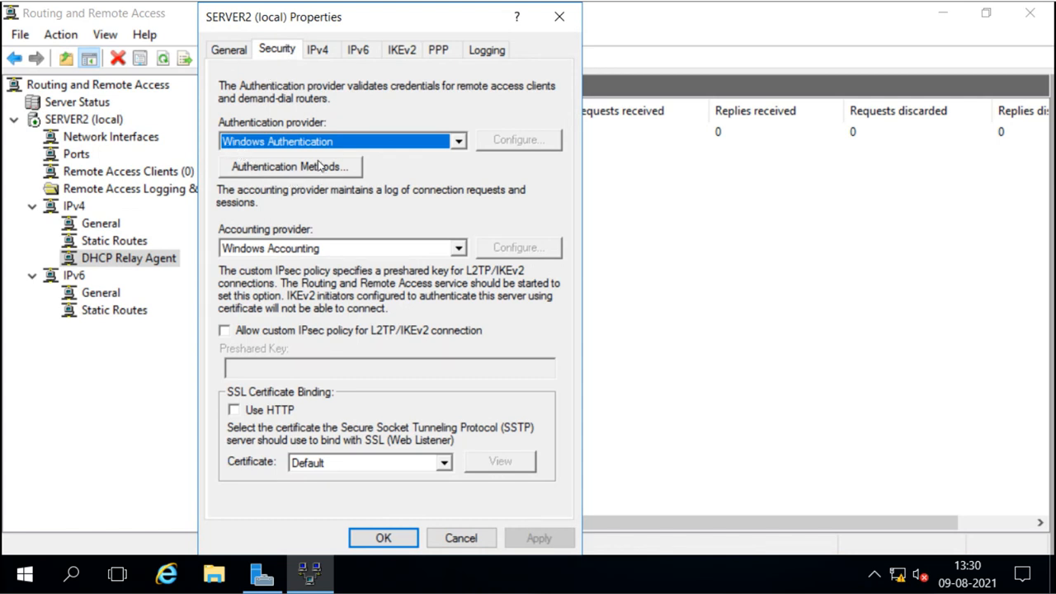
click(457, 142)
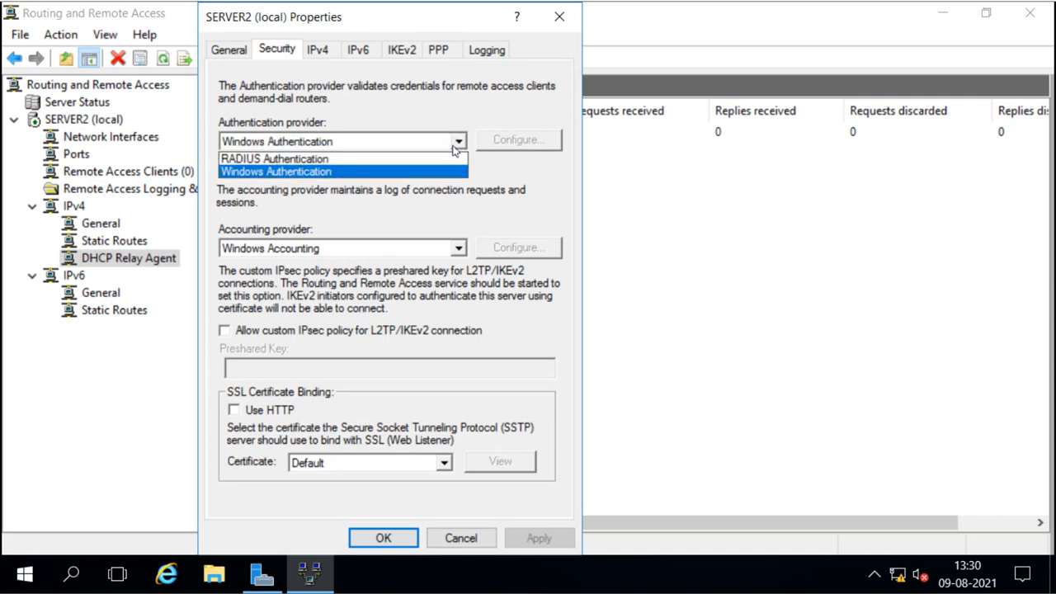
click(457, 142)
click(292, 170)
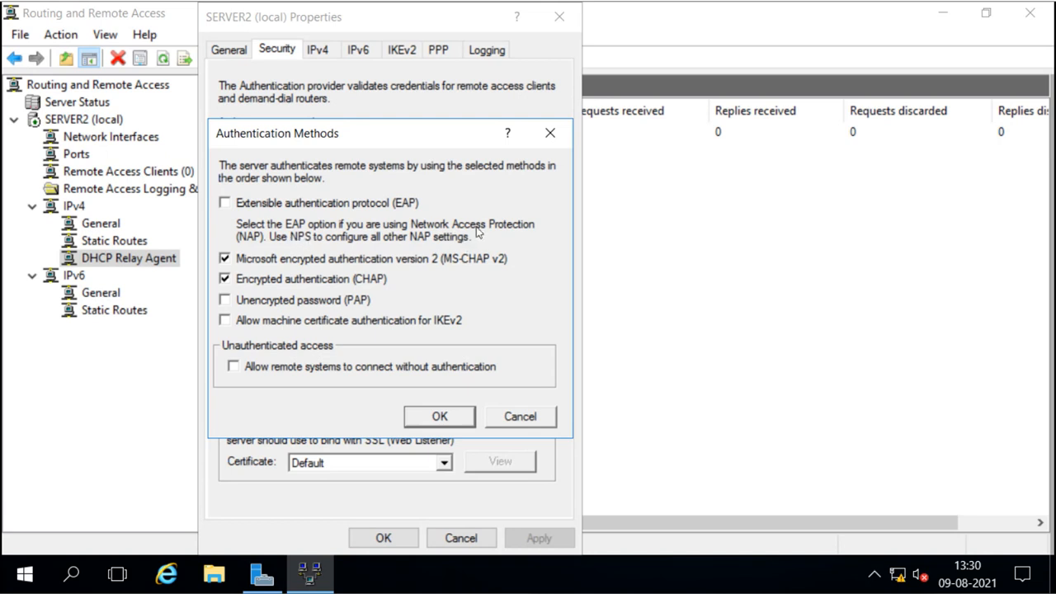
click(436, 417)
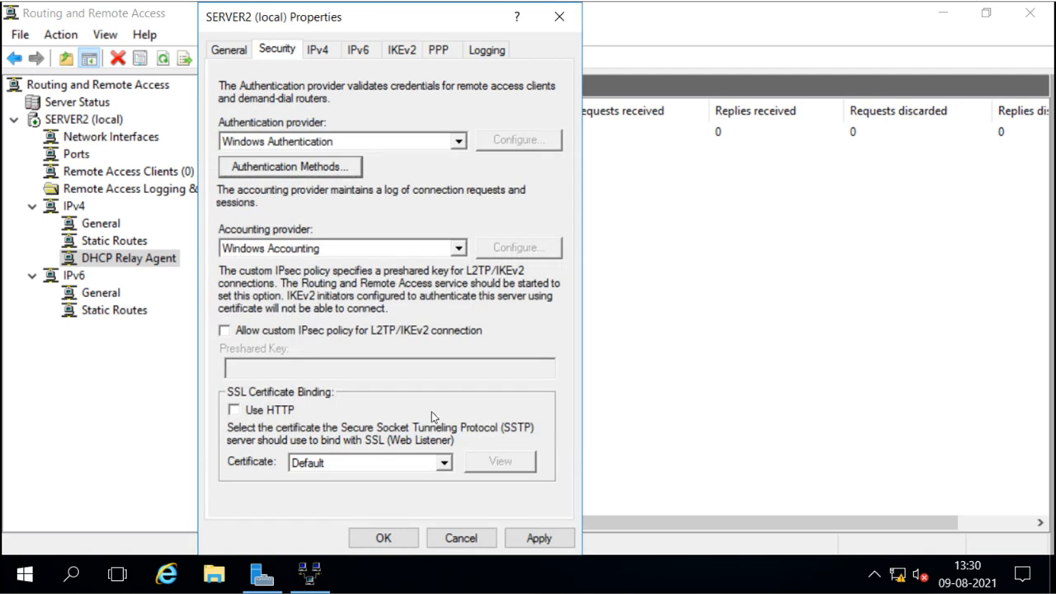
click(384, 537)
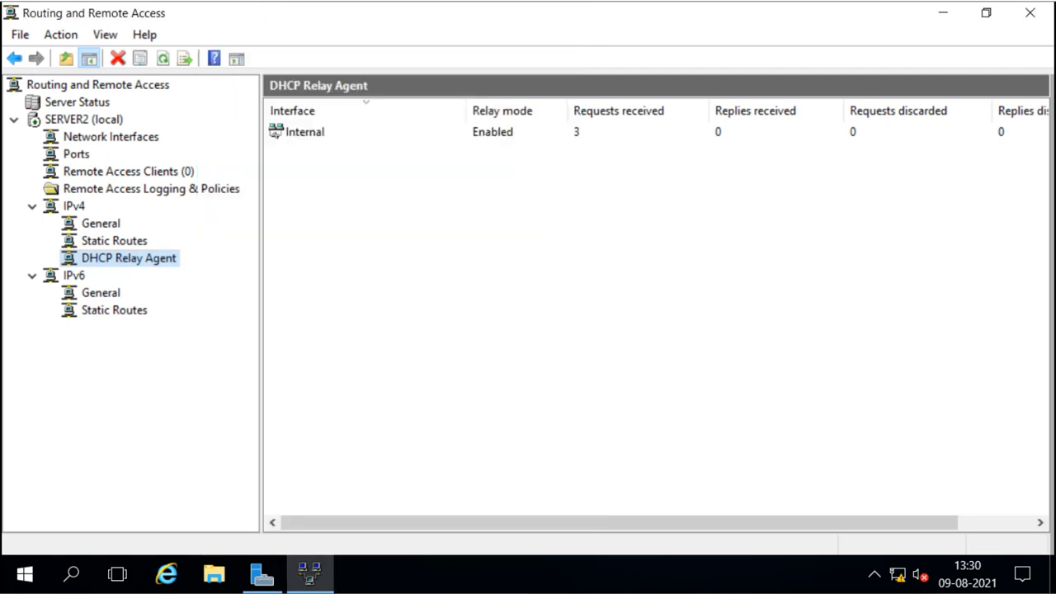
key(alt+Tab)
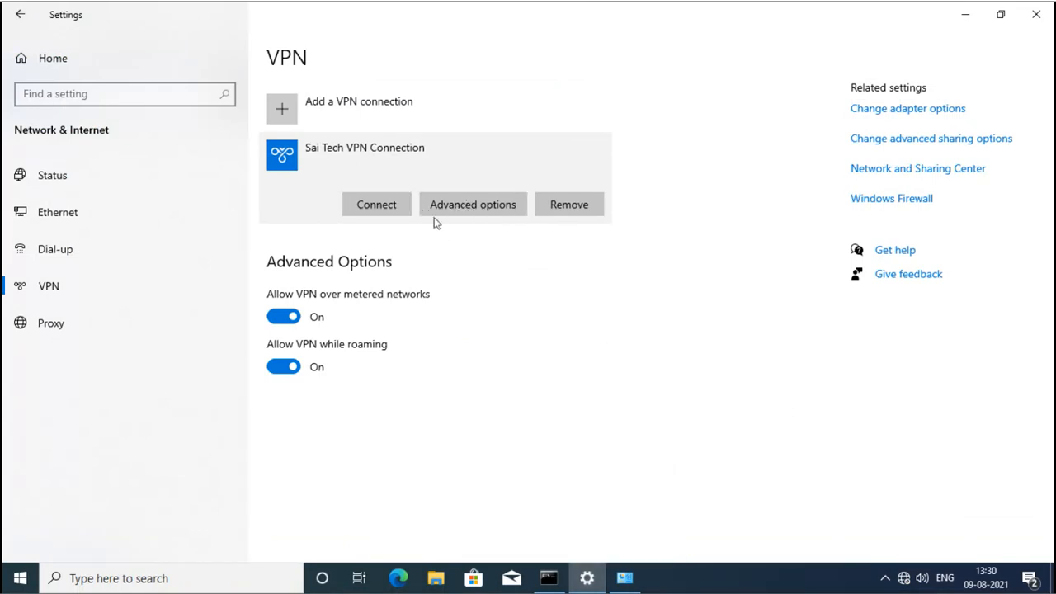
Switch the VPN connection's security from EAP to allowing CHAP and MS-CHAP v2, accepting the warning.
click(625, 575)
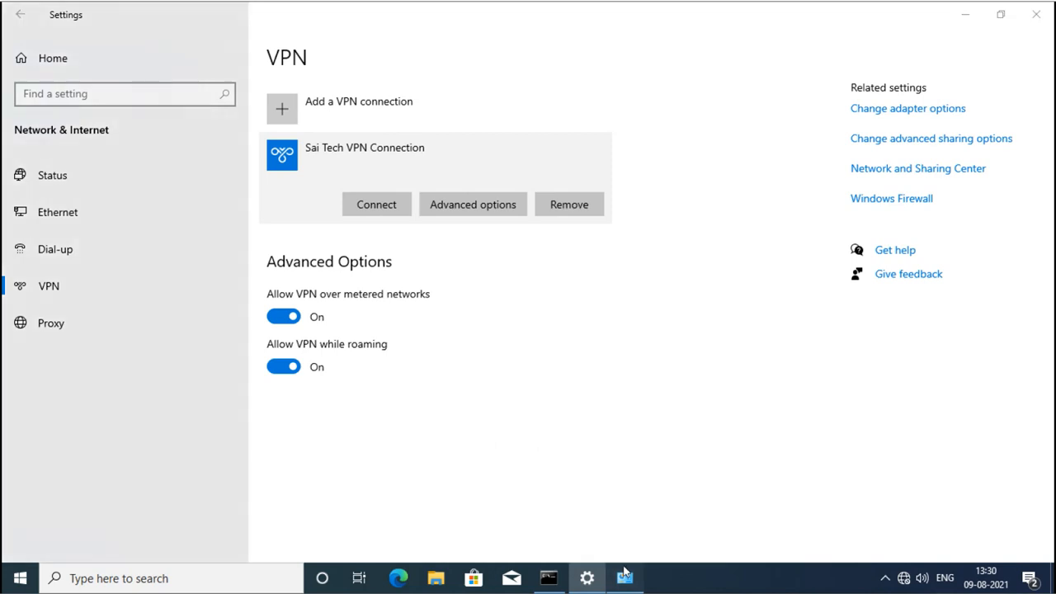
right_click(275, 112)
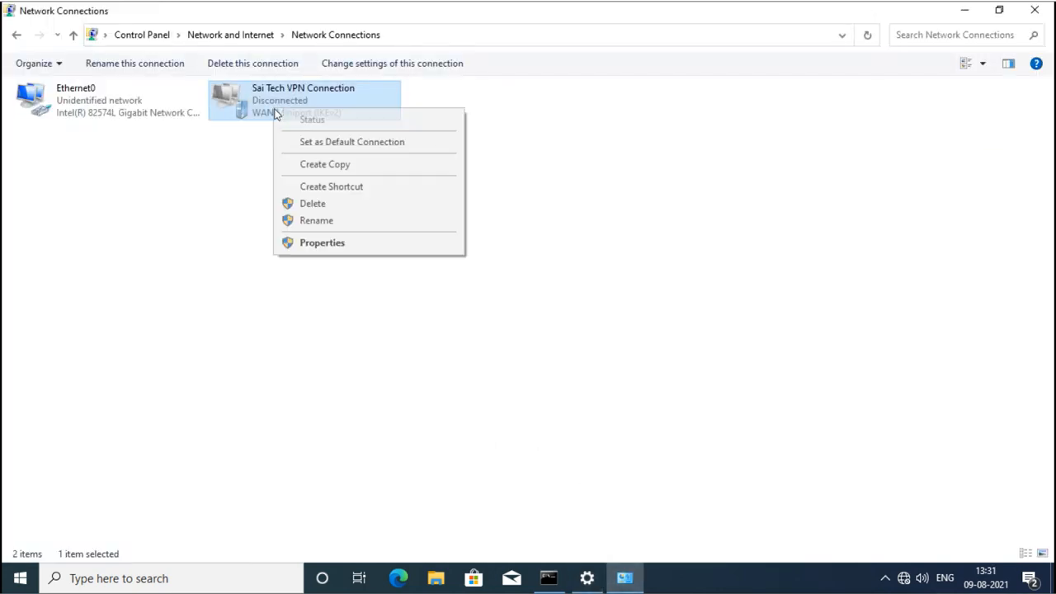
click(326, 244)
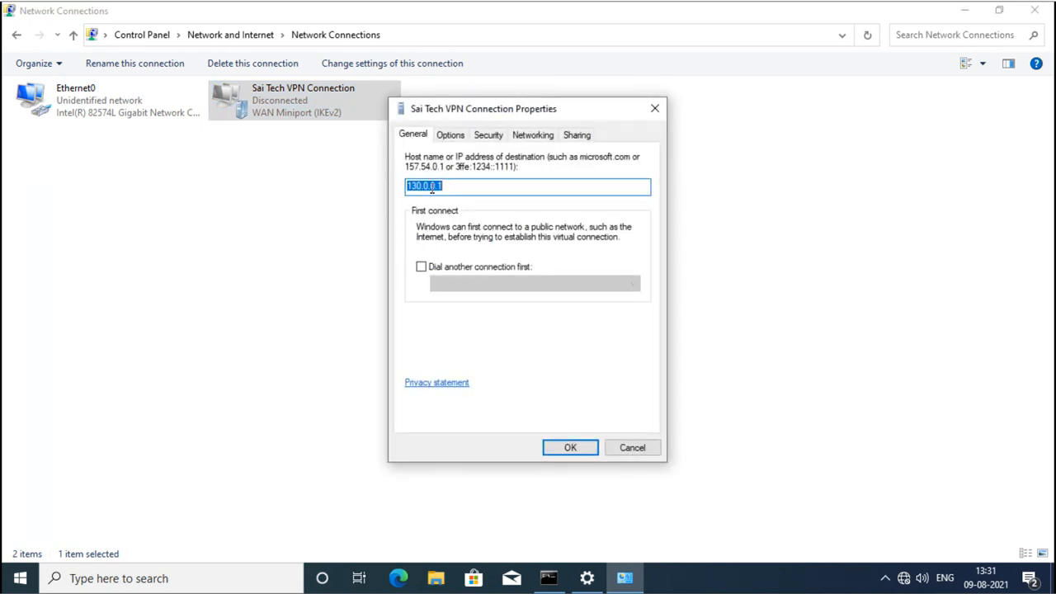
click(450, 135)
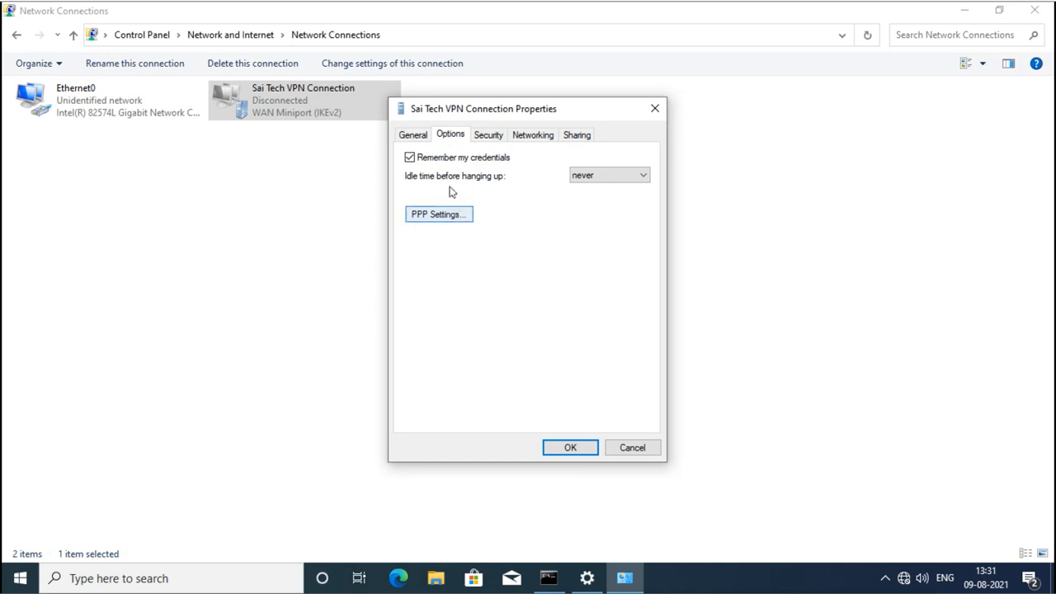
click(491, 137)
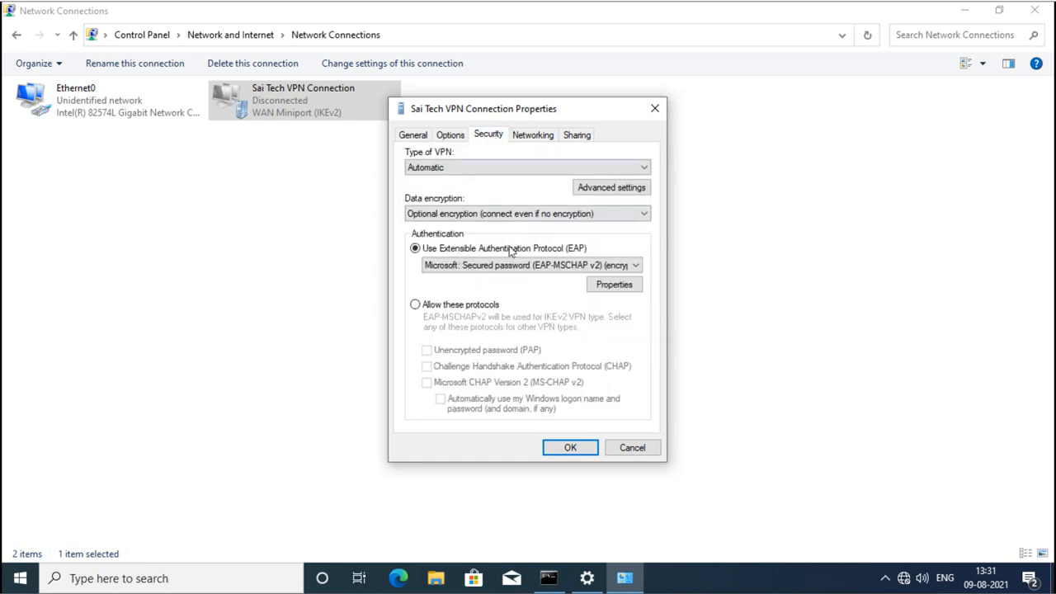
click(467, 266)
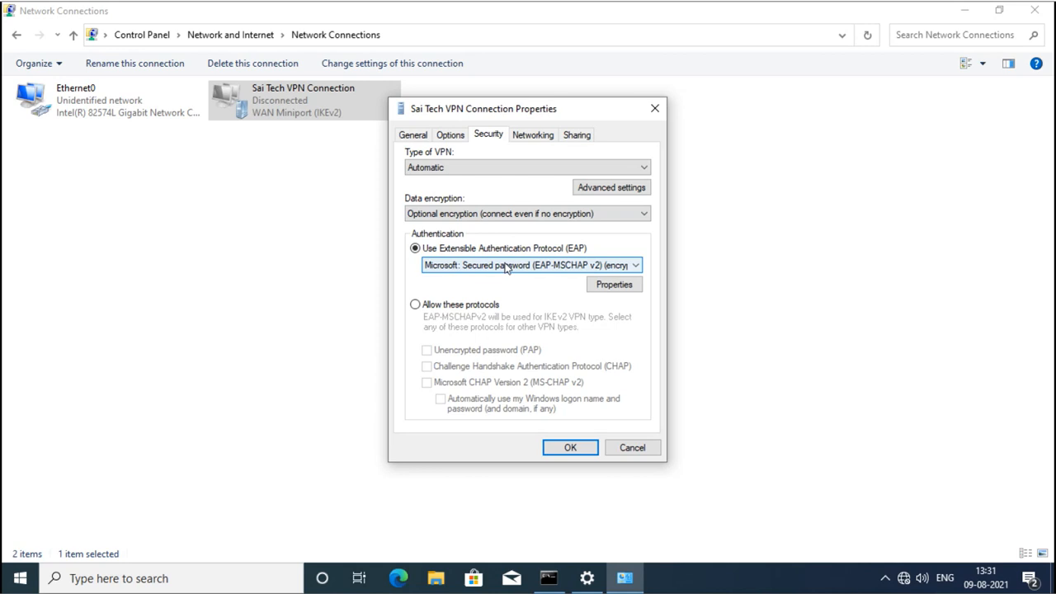
click(416, 305)
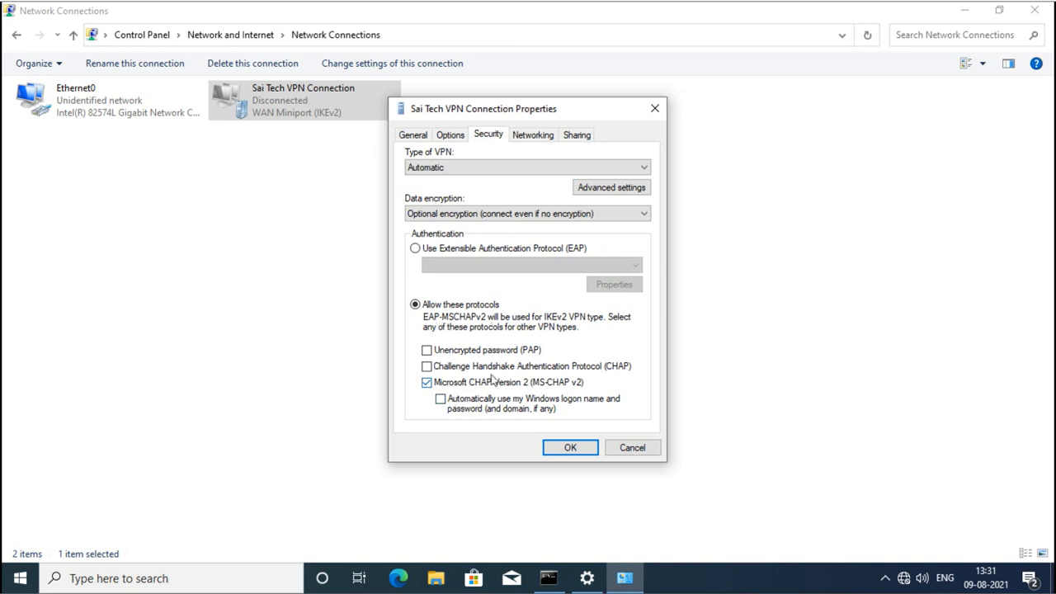
click(429, 368)
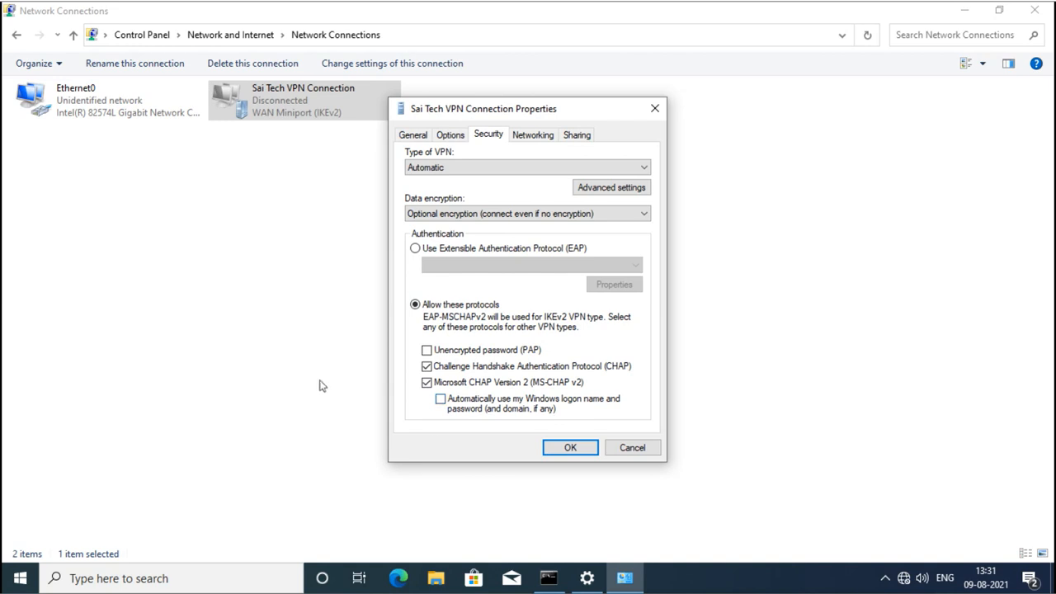
click(573, 448)
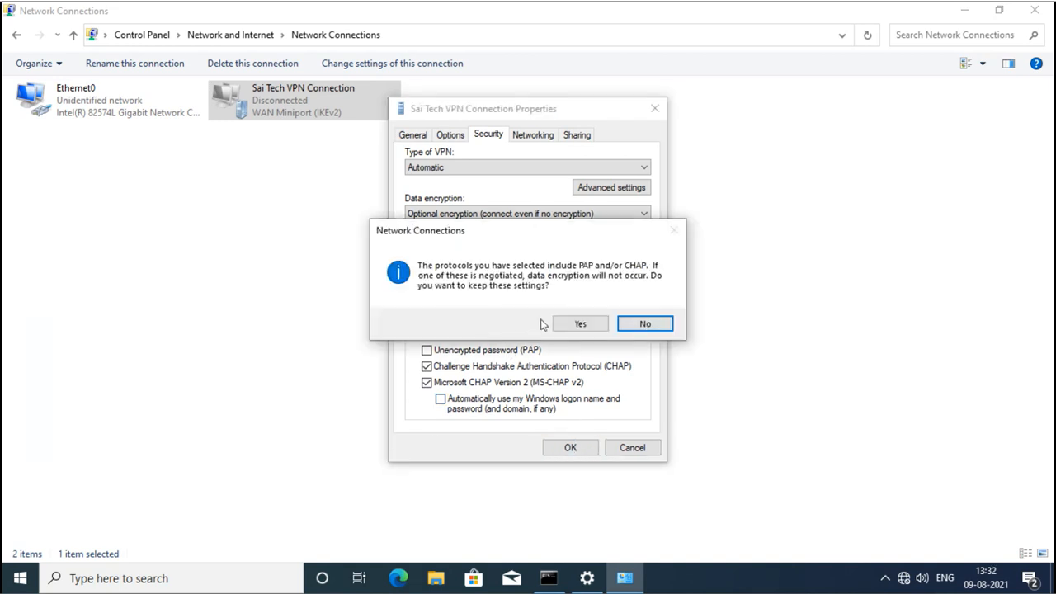
click(579, 324)
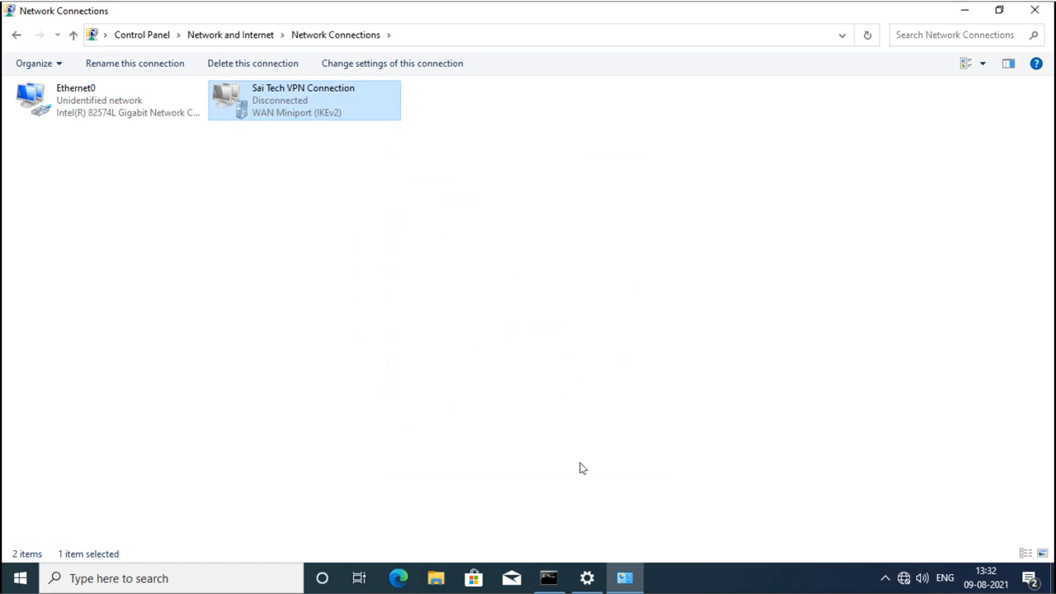
click(588, 578)
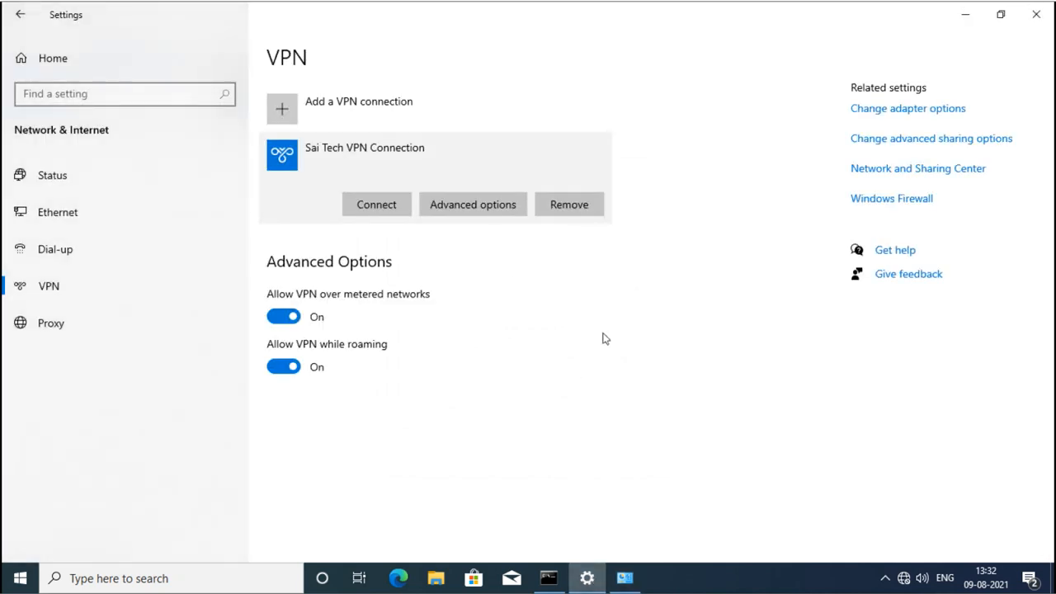
Connect as sai\vpnuser1; it fails with an authentication-method policy mismatch, then close the error.
click(384, 211)
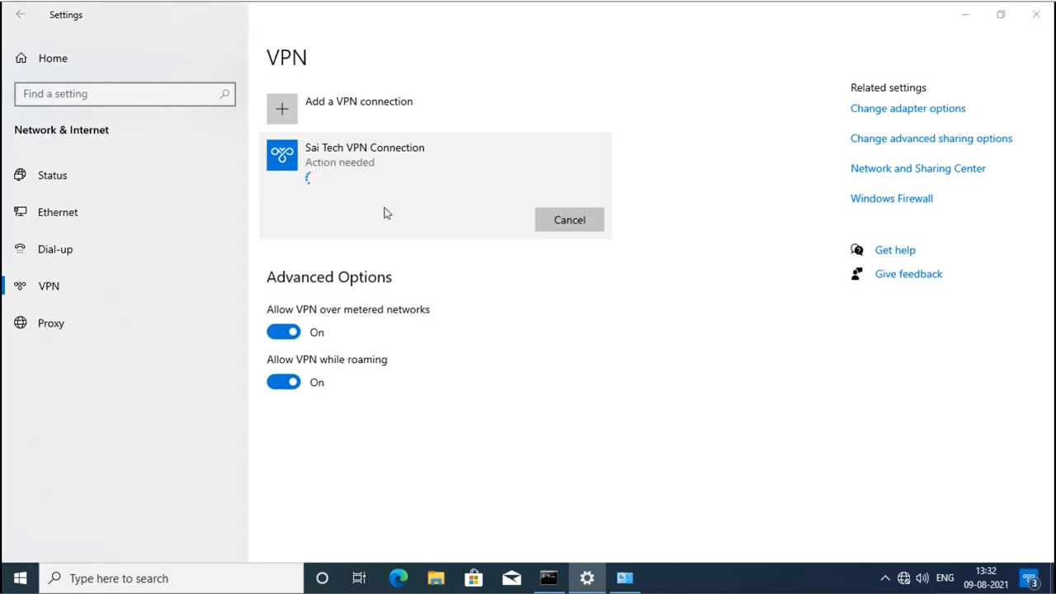
text(sai\)
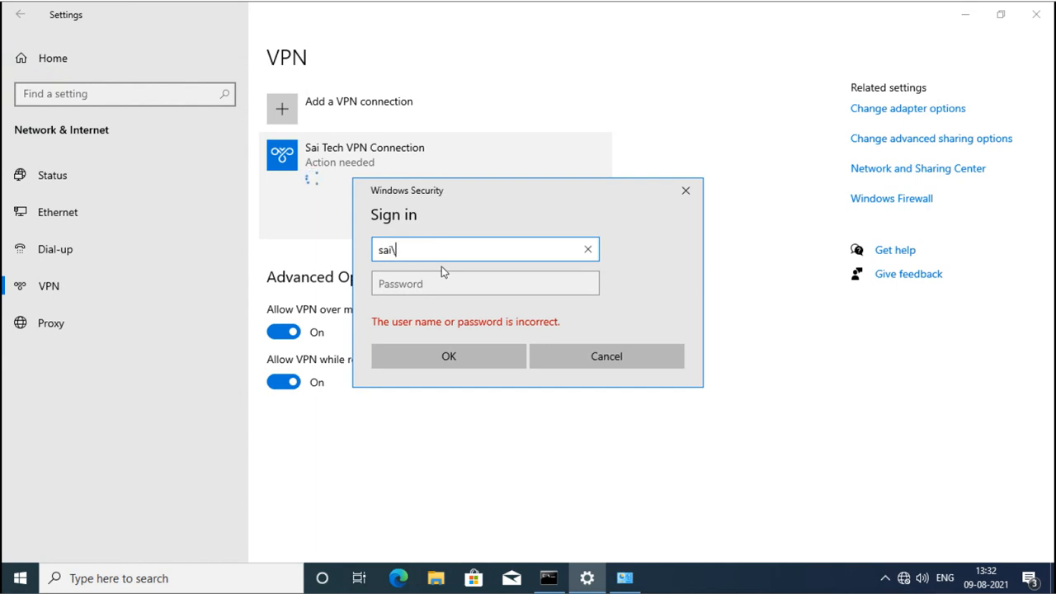
text(vpnuser1)
key(Tab)
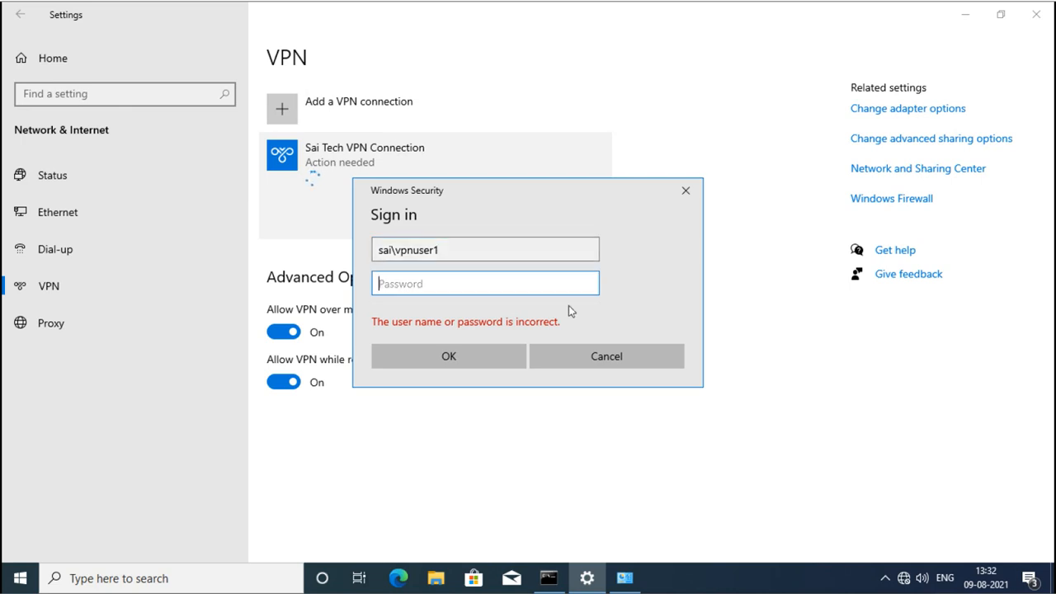
text(•••••••)
key(Return)
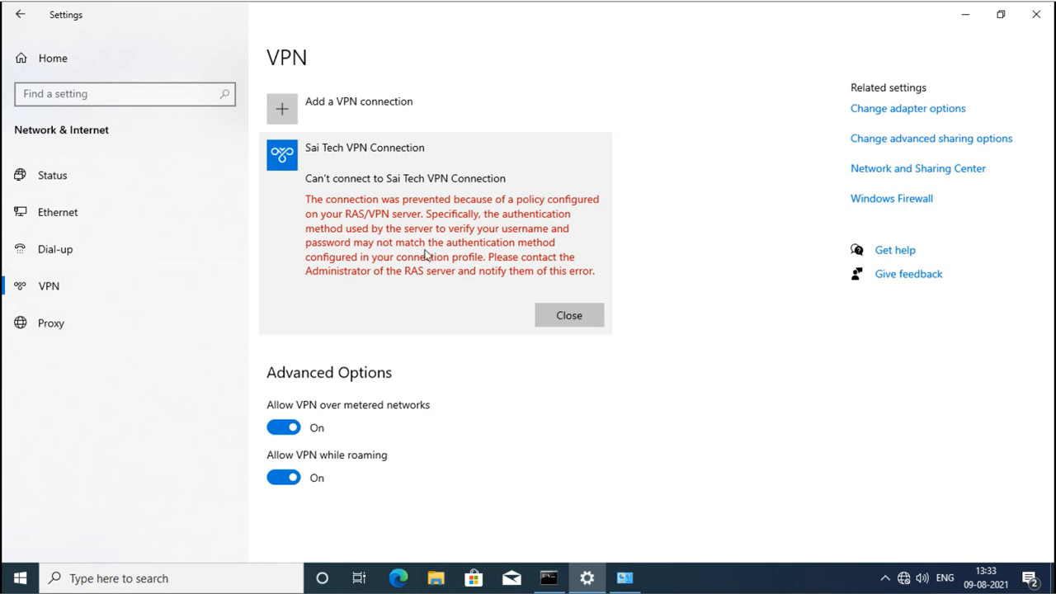
click(561, 315)
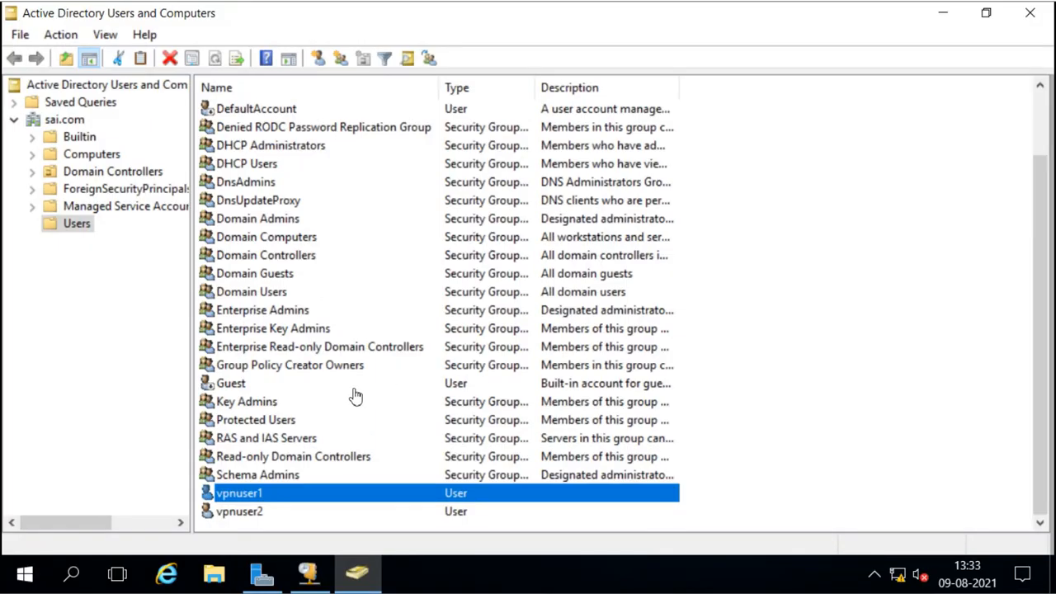
Set the first VPN user's Dial-in network access permission to Allow access and save.
double_click(252, 499)
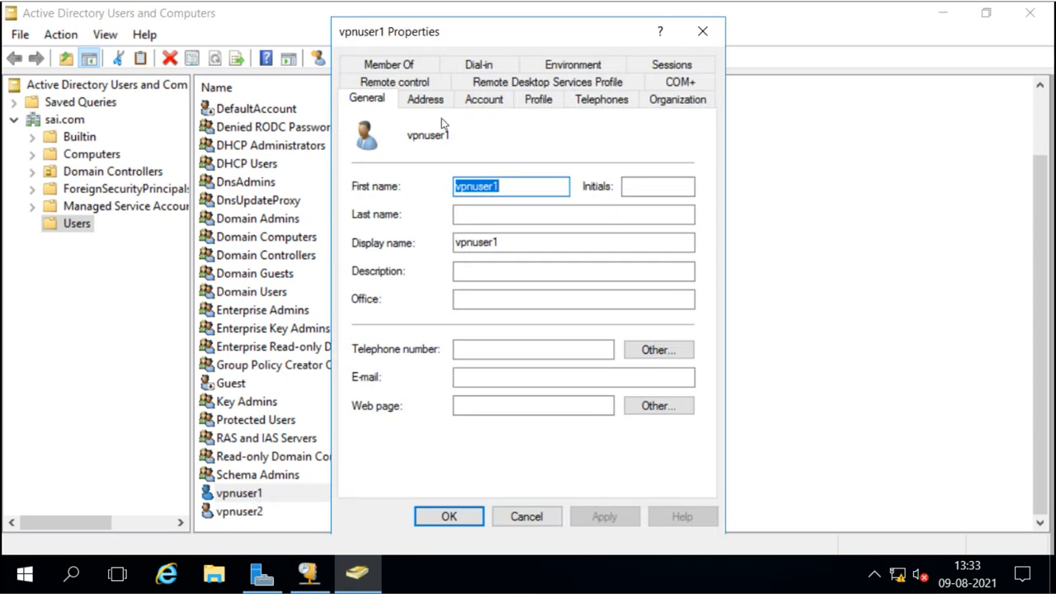
click(480, 66)
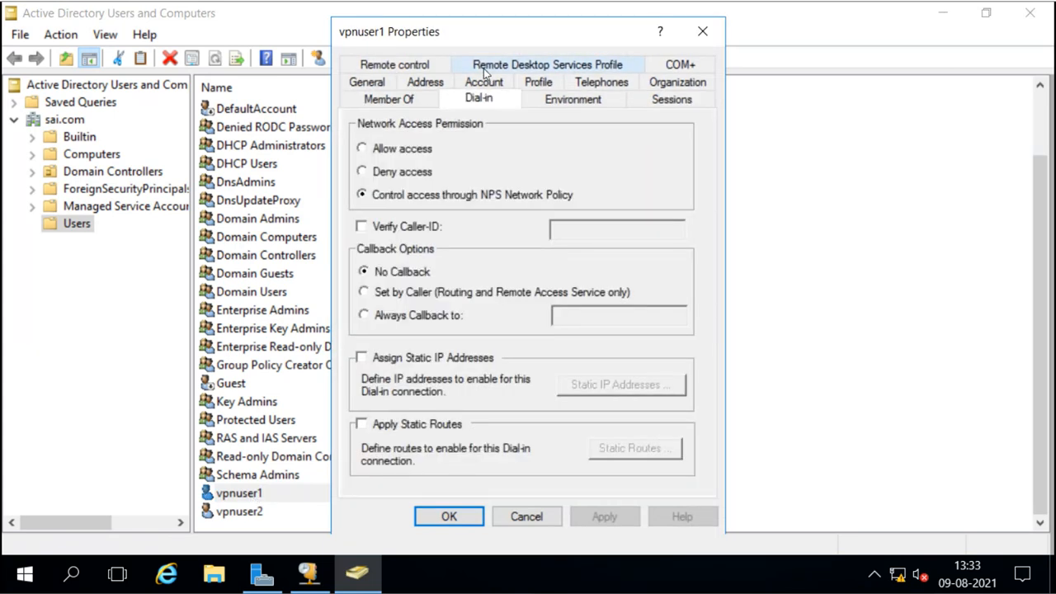
drag(509, 38, 507, 27)
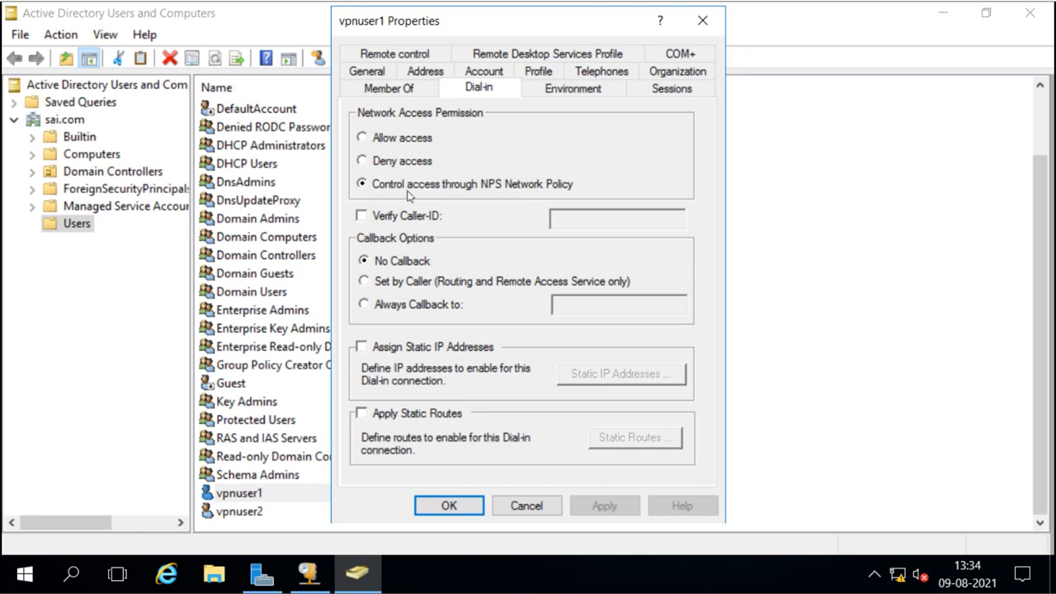
click(363, 138)
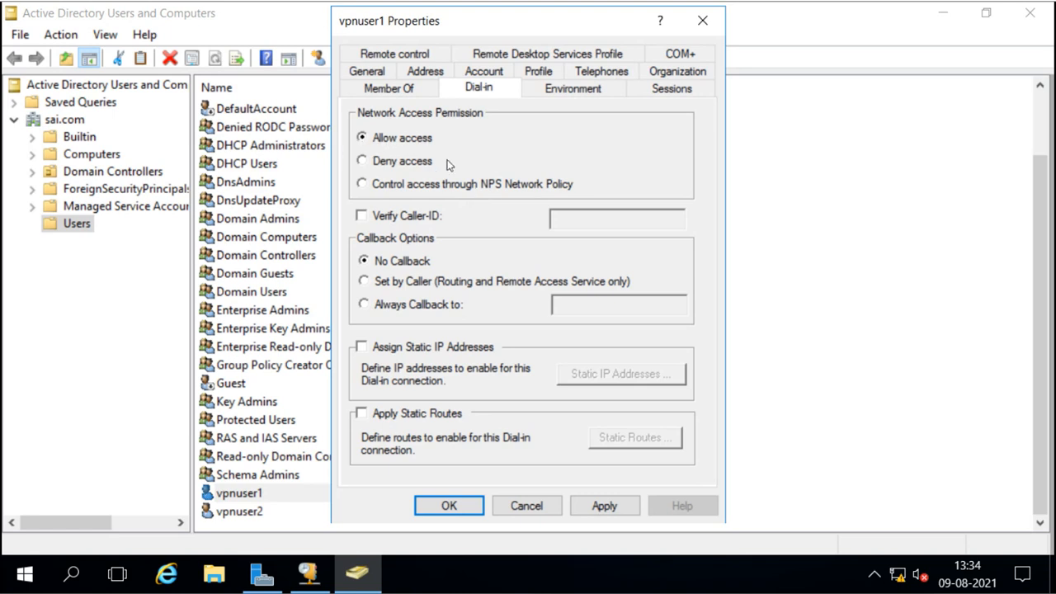
click(448, 506)
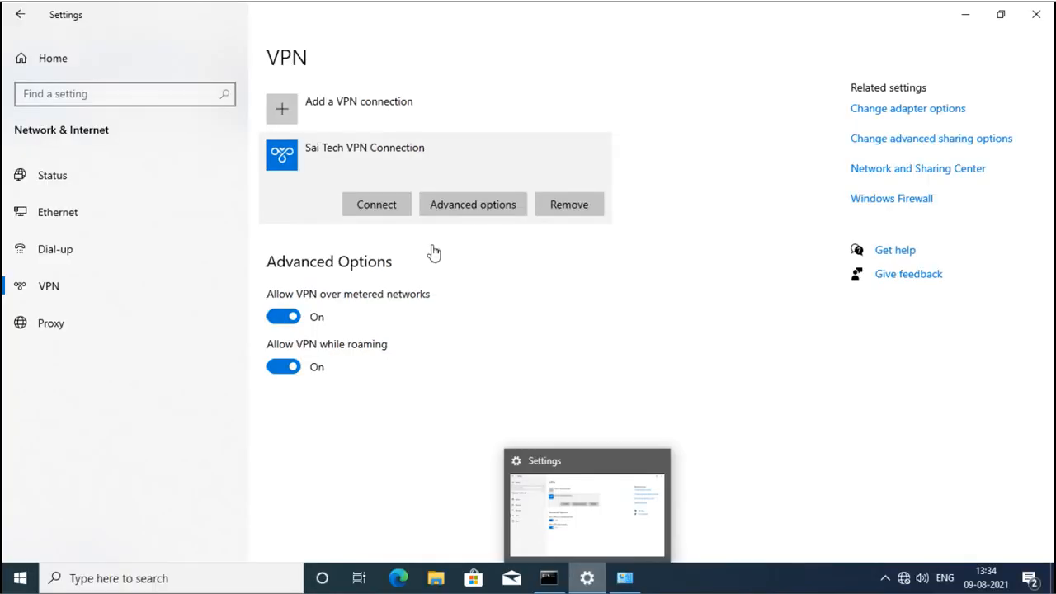
Connect the Sai Tech VPN Connection, signing in with the first domain VPN user's credentials.
click(376, 206)
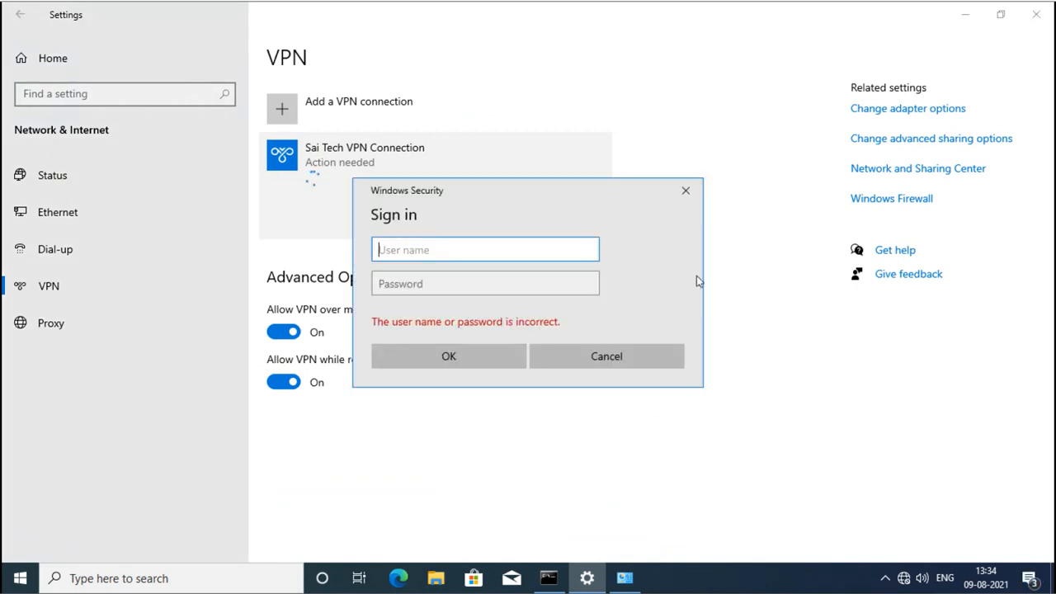
text(sai\vpnuser1)
key(Tab)
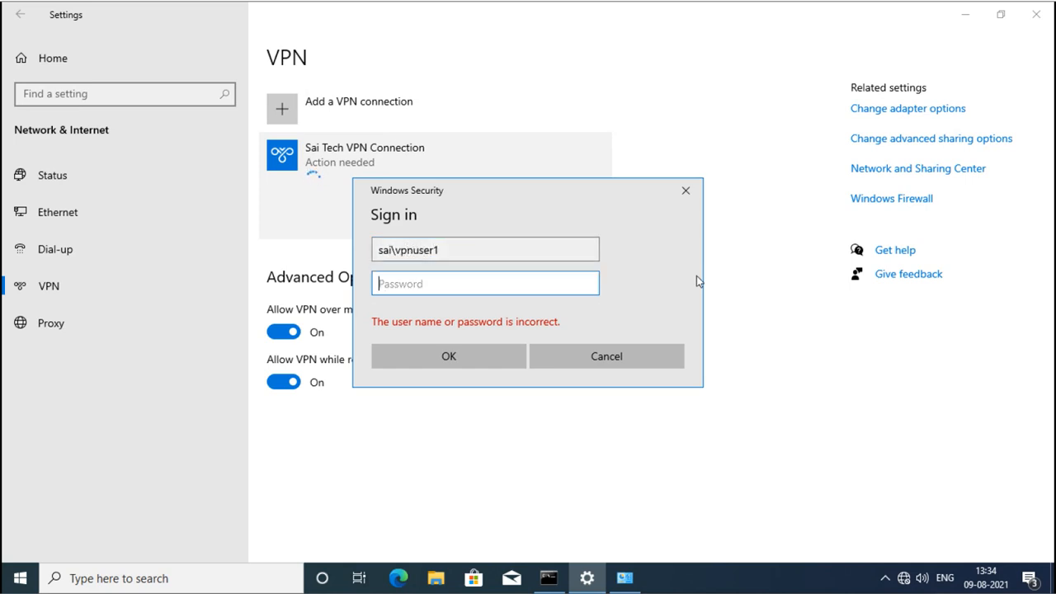
text(*******)
key(Return)
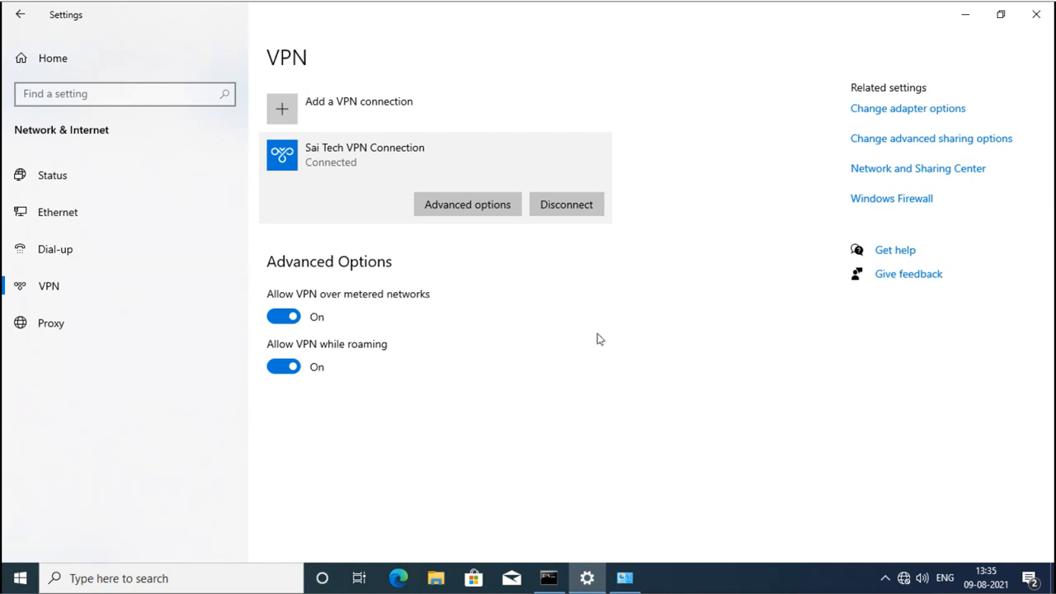
Disconnect the VPN, clear its saved sign-in info, and start connecting again.
click(570, 213)
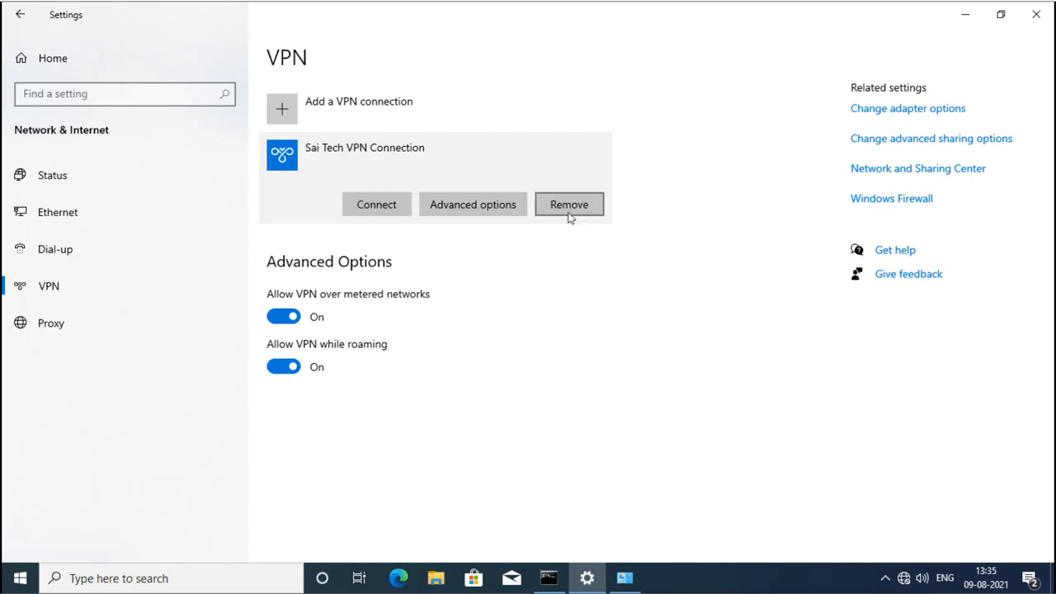
click(455, 212)
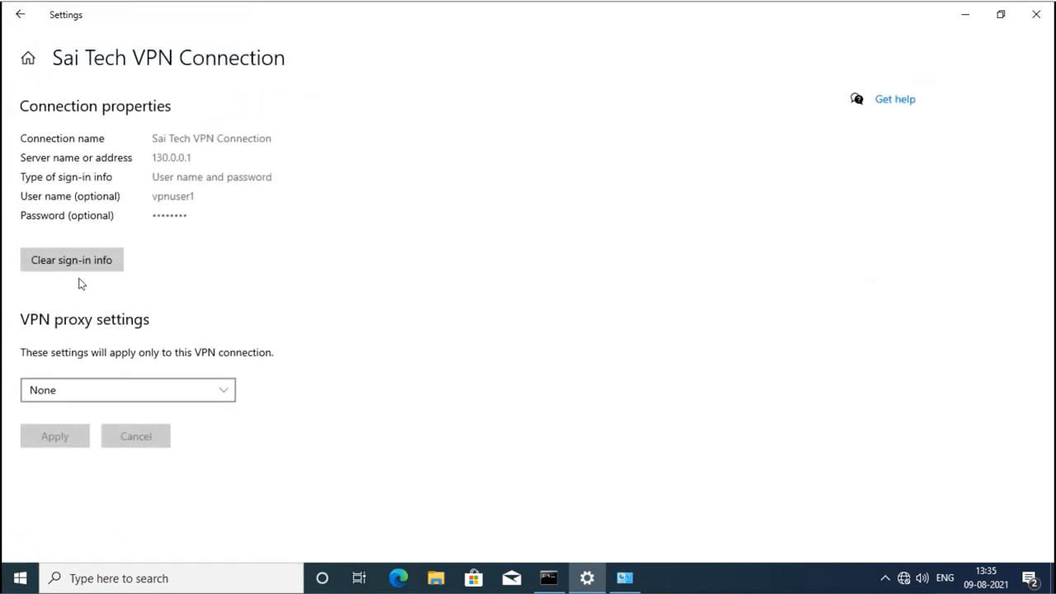
click(71, 269)
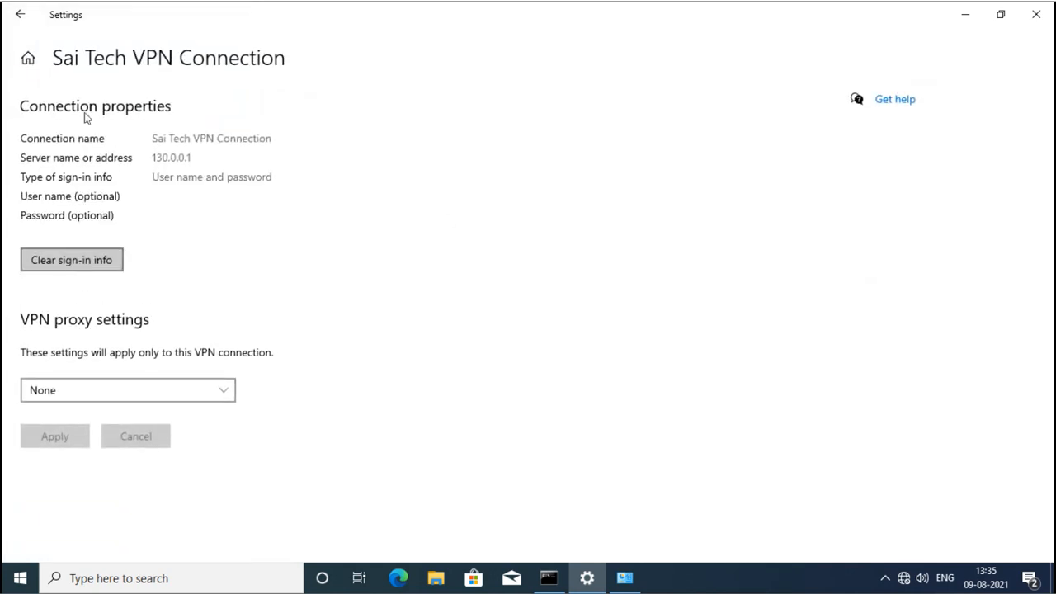
click(20, 14)
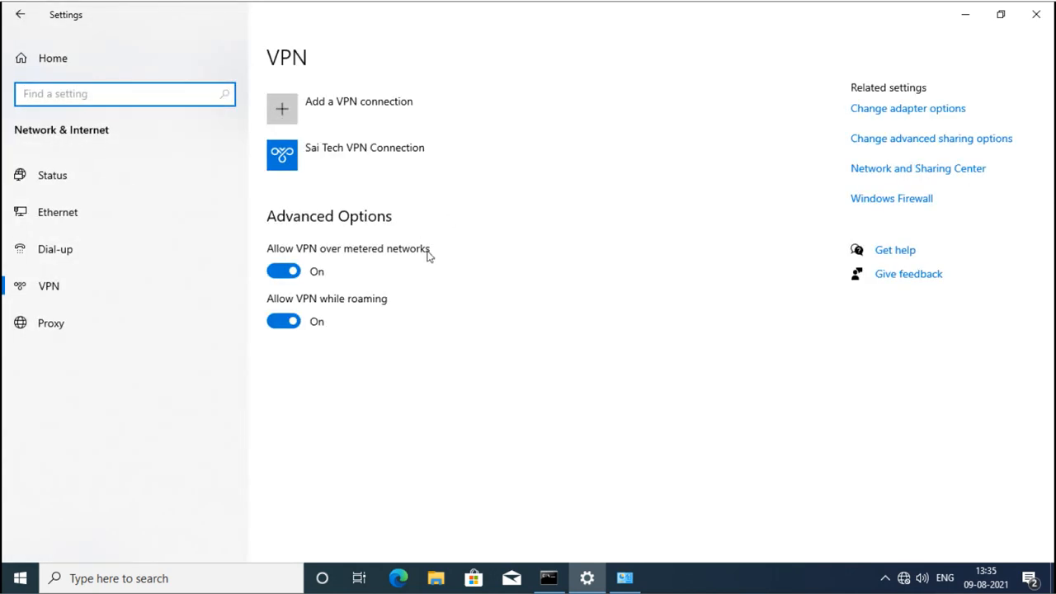
click(357, 162)
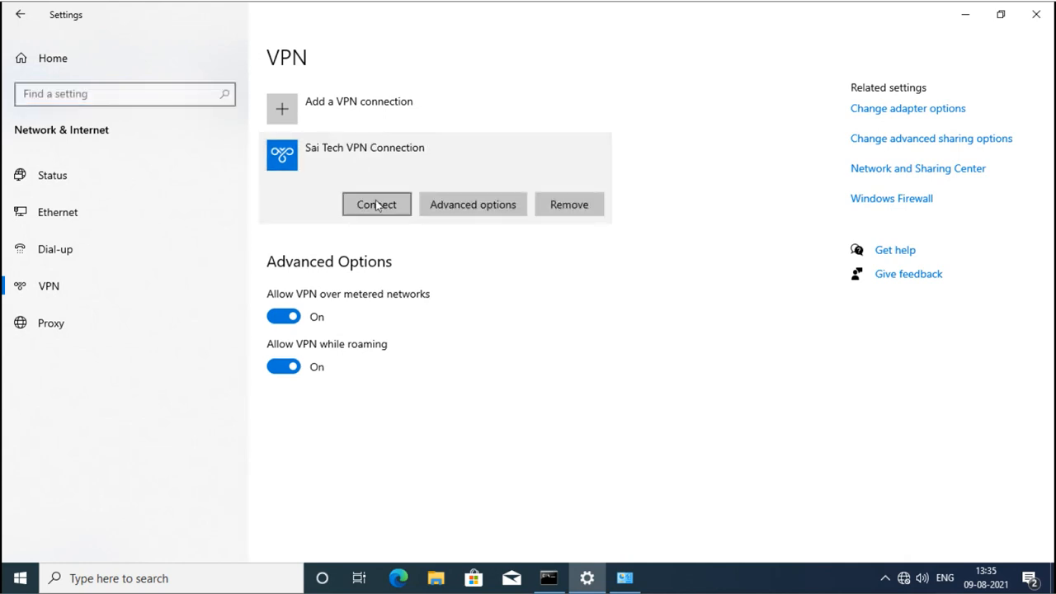
click(376, 205)
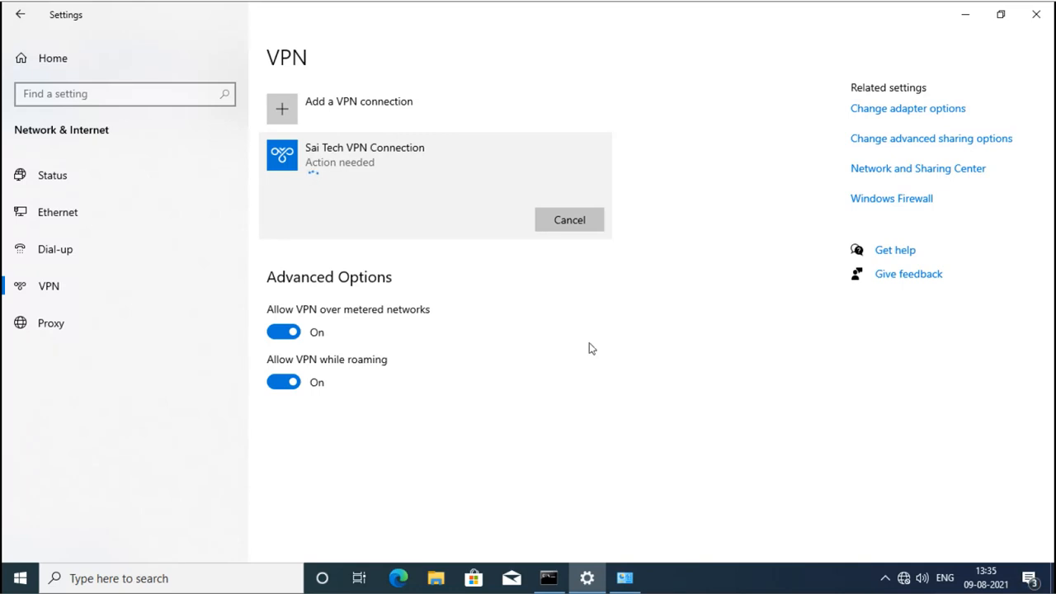
Sign in with the second domain VPN user's credentials and dismiss the authentication-method policy error.
text(s)
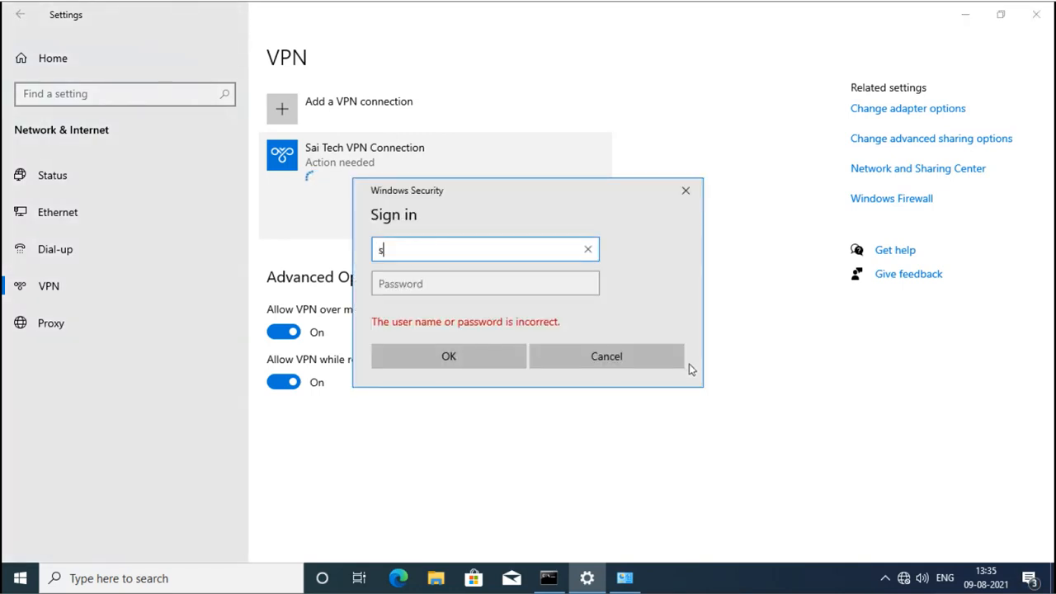
text(ai\vpnuser2)
key(Tab)
text(***)
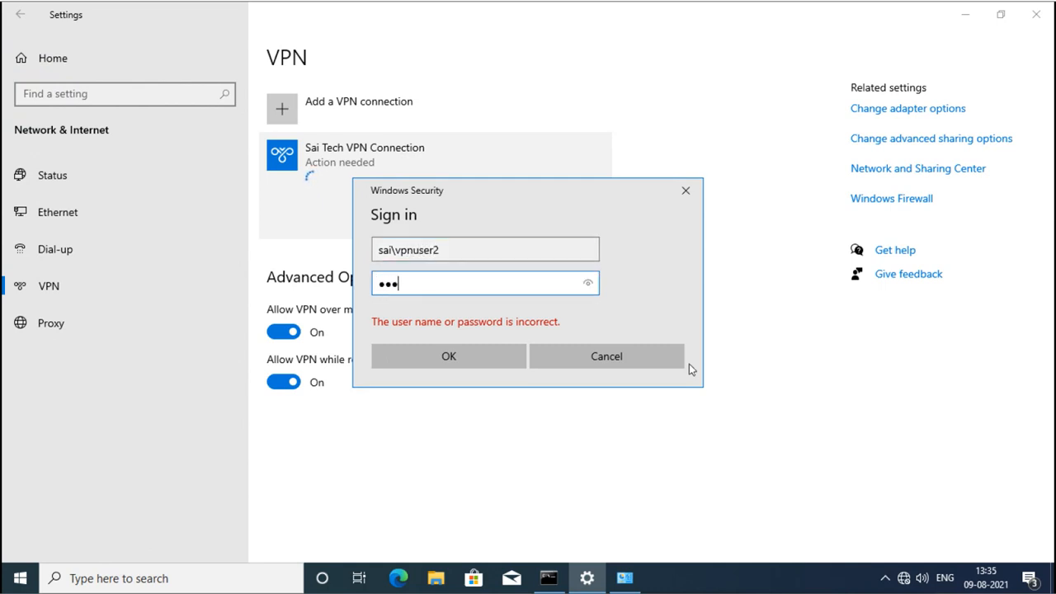
text(****)
key(Return)
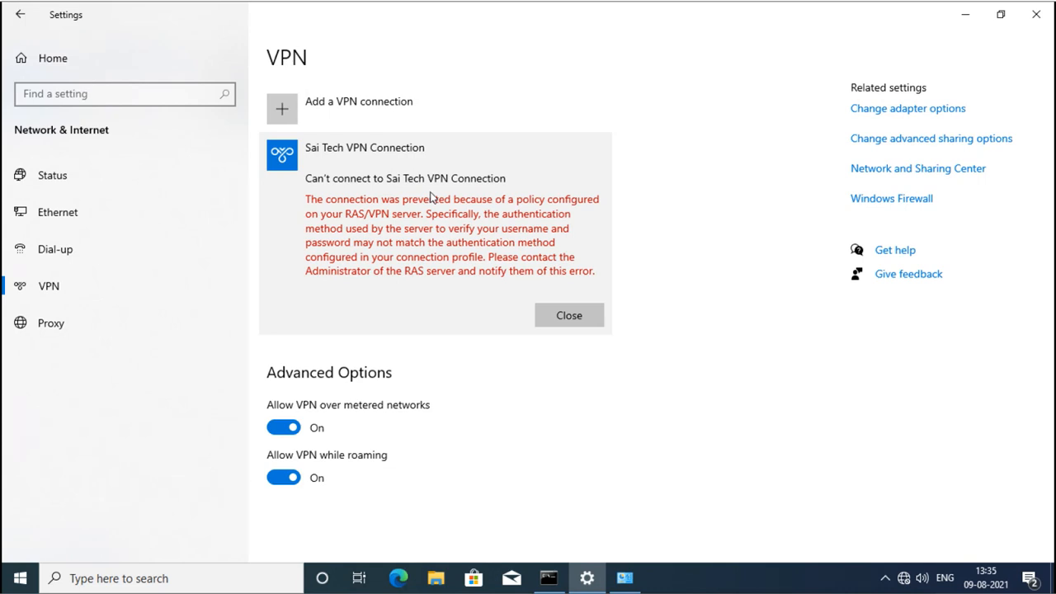
click(574, 315)
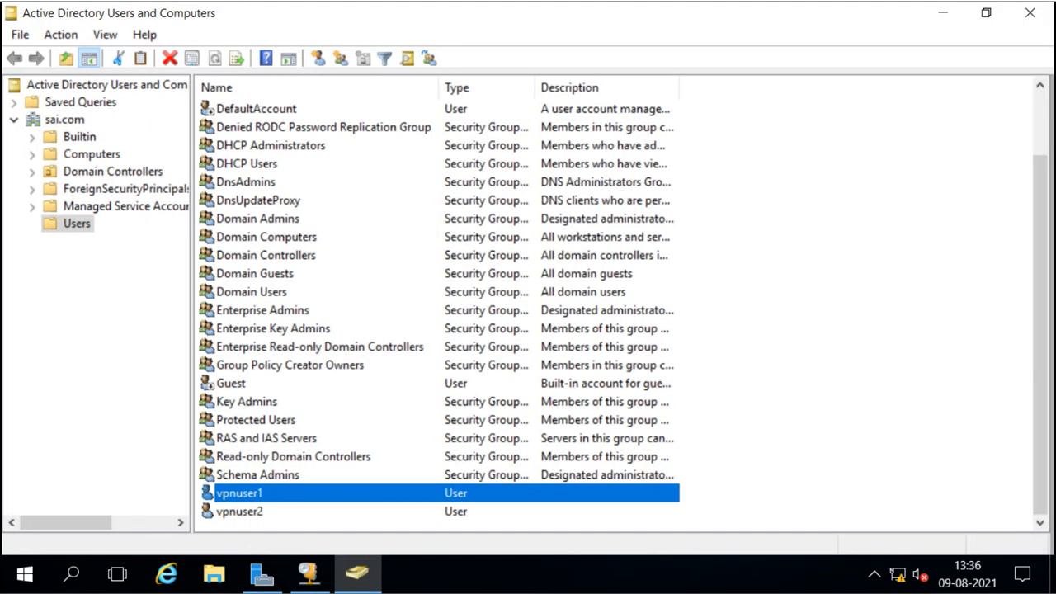
Switch the first VPN user's dial-in permission to Control access through NPS Network Policy.
double_click(241, 495)
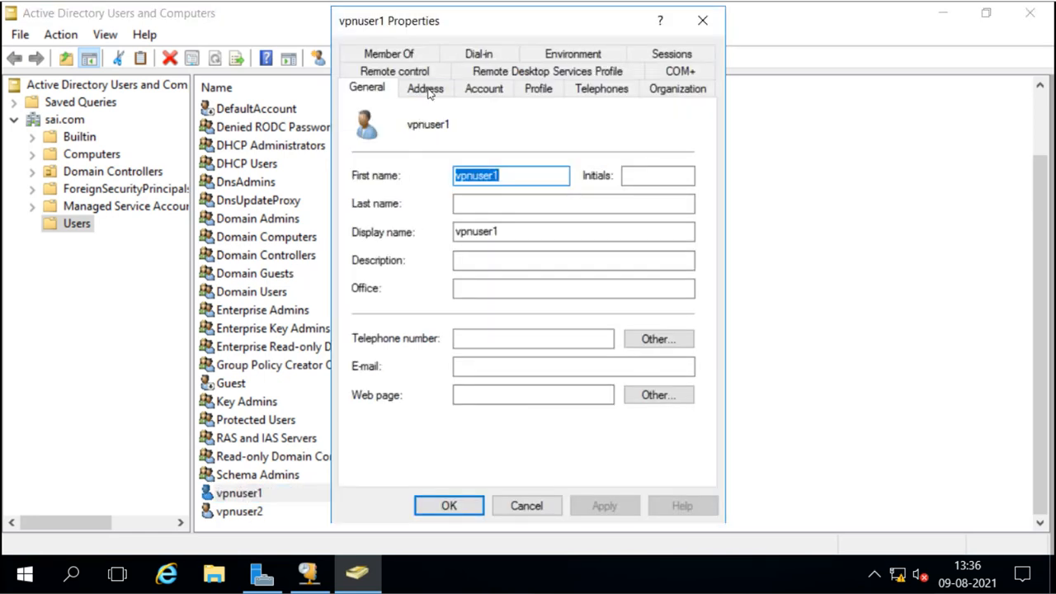
click(479, 54)
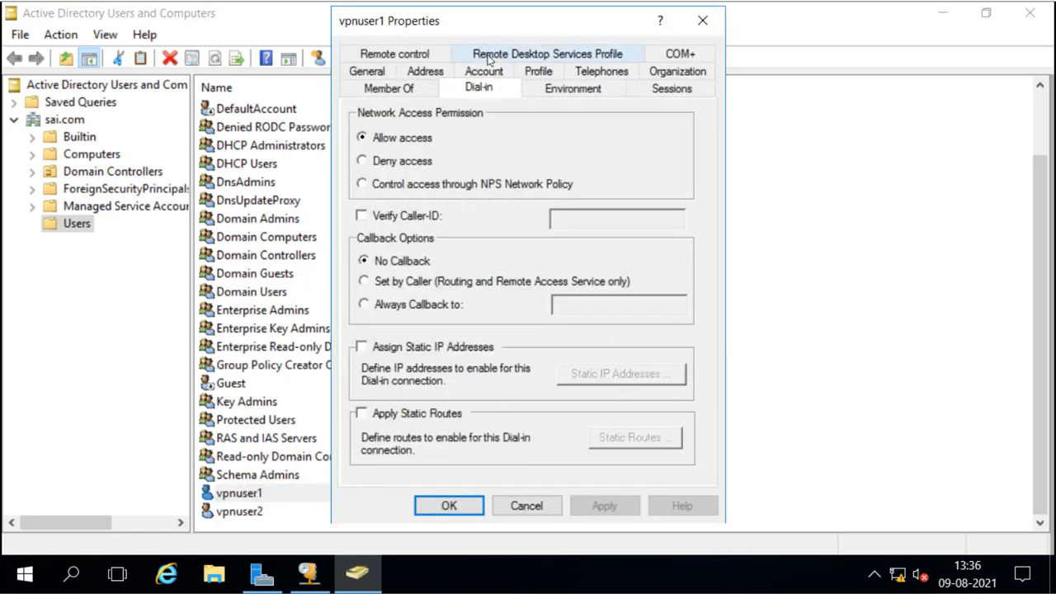
click(367, 184)
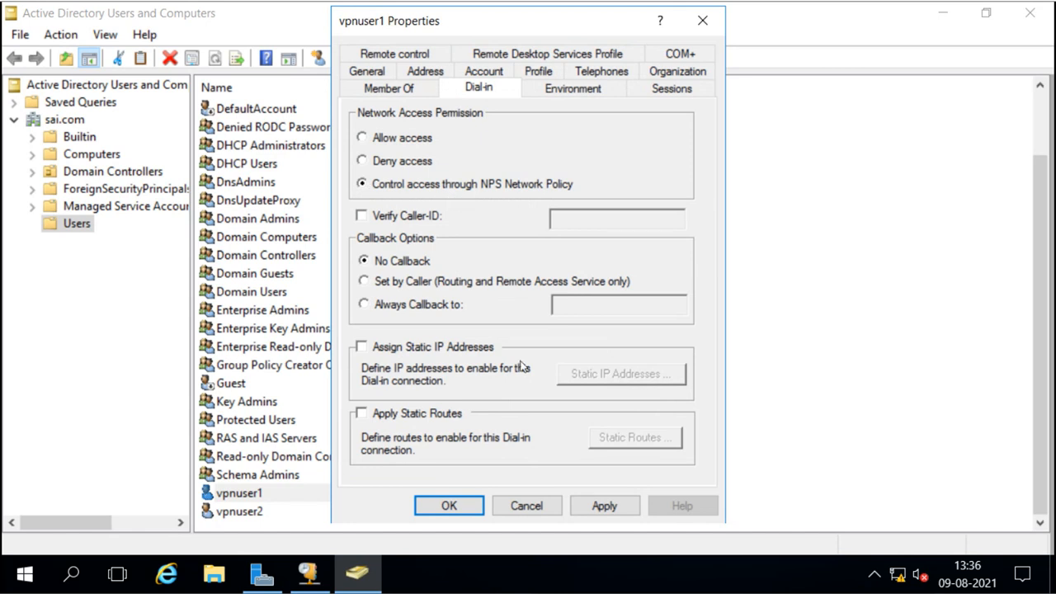
click(448, 504)
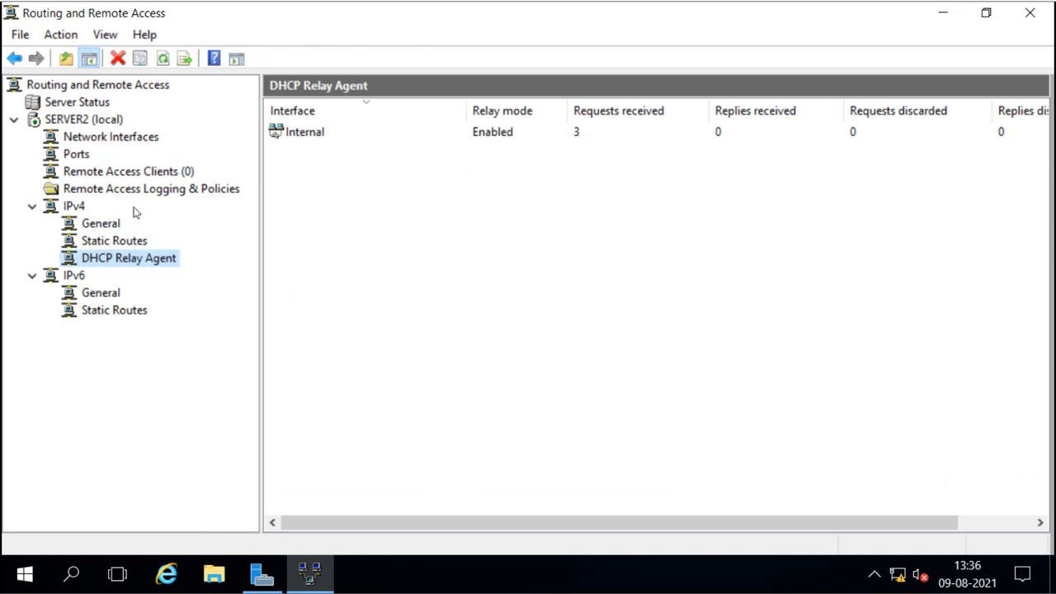
Set SERVER2's Security authentication provider to RADIUS Authentication and open its RADIUS server list.
right_click(83, 124)
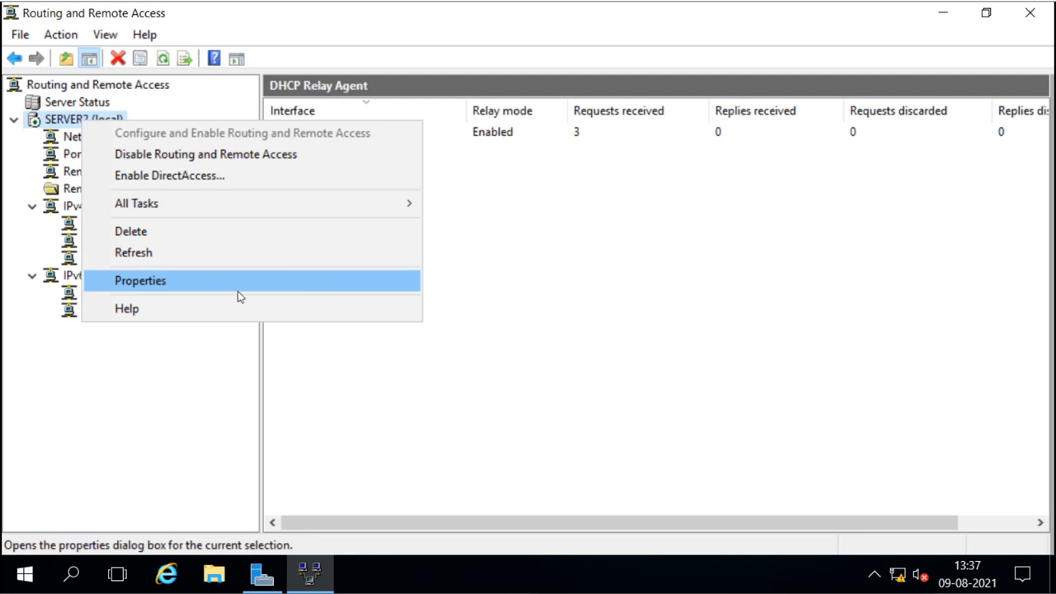
click(184, 281)
click(299, 280)
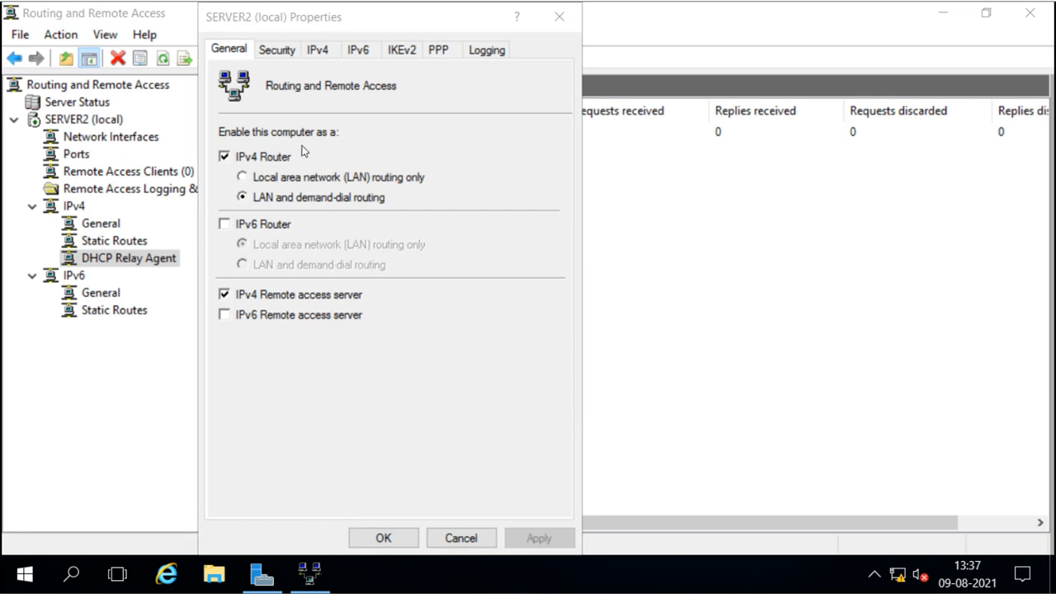
click(285, 53)
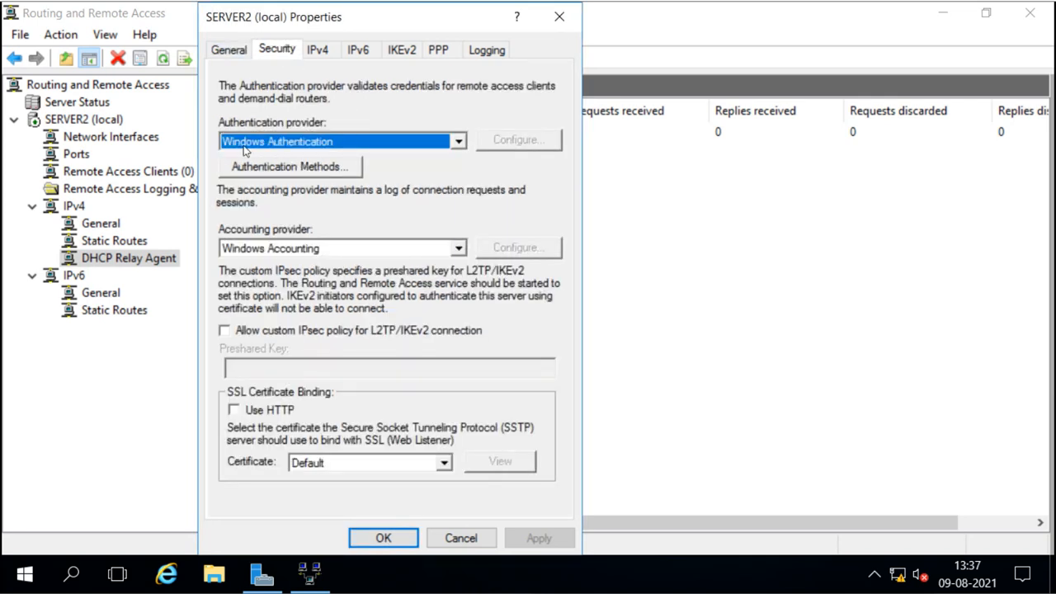
click(458, 142)
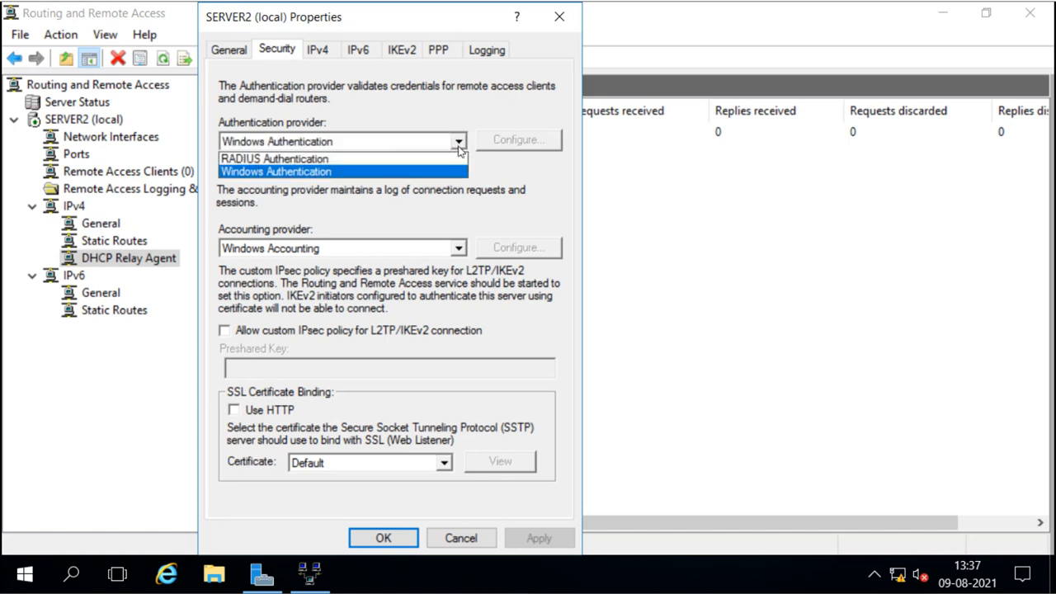
click(326, 161)
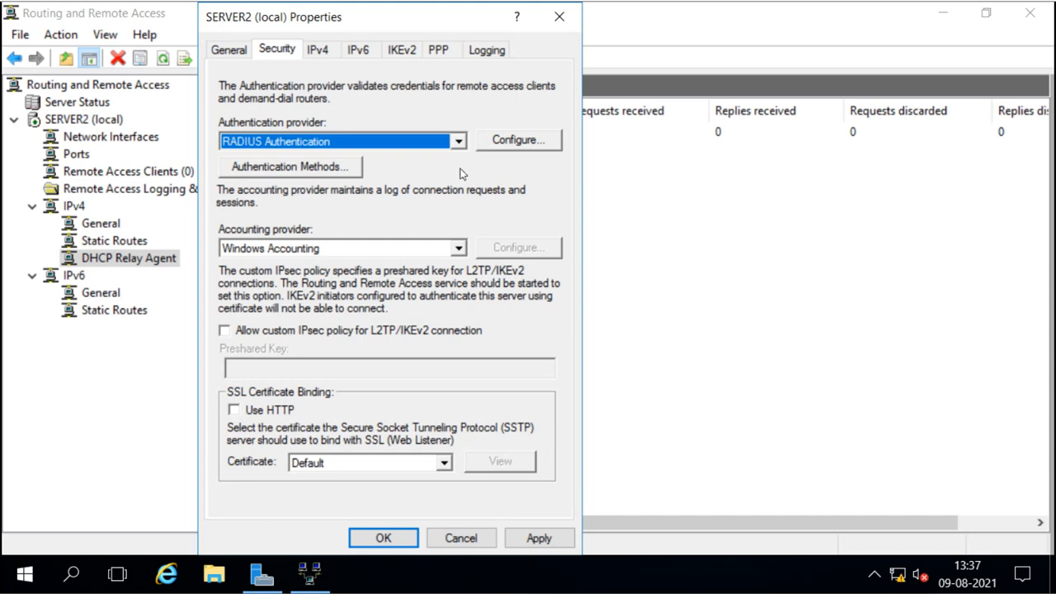
click(518, 142)
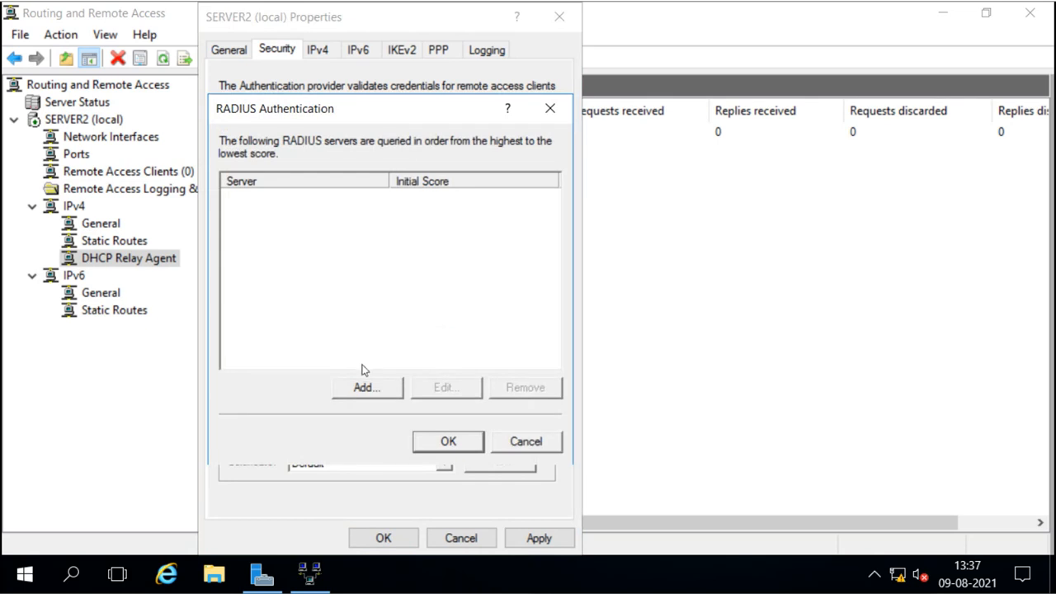
Add server2.sai.com as a RADIUS server with a shared secret and initial score 30.
click(361, 392)
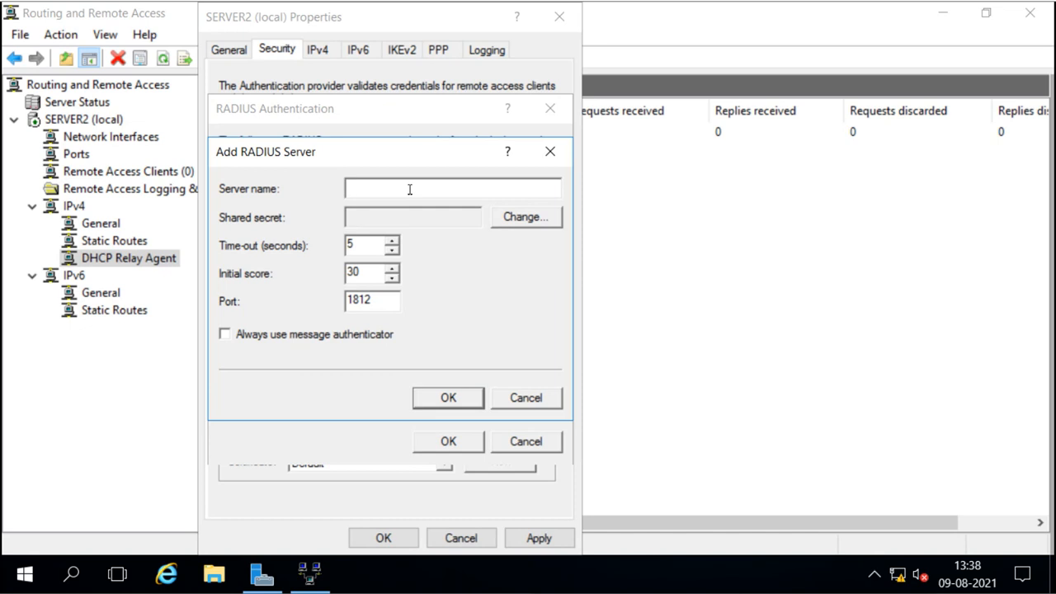
text(server2.sai.com)
click(511, 221)
click(424, 254)
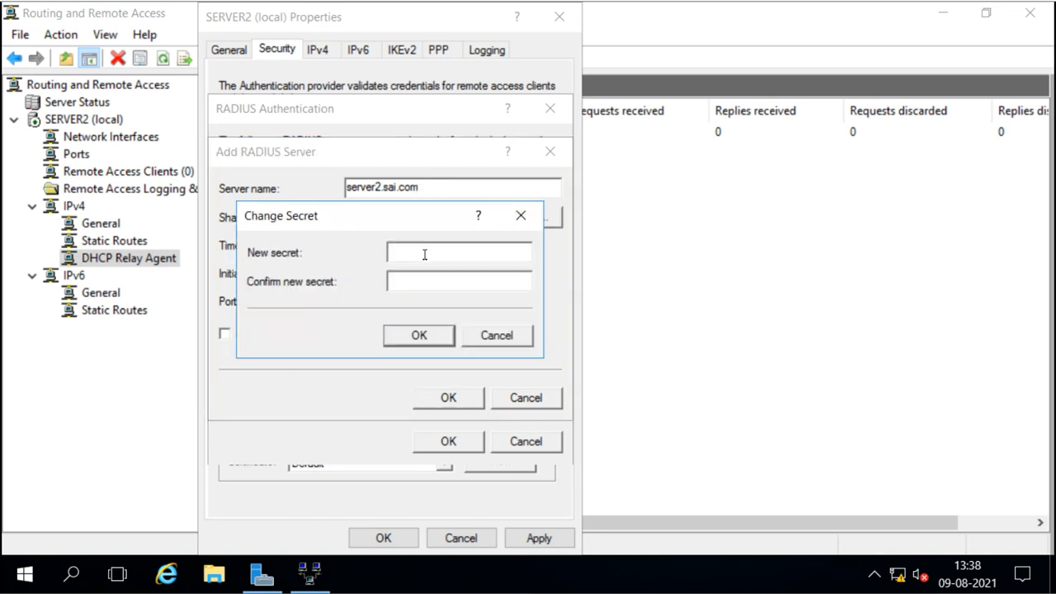
text(*************)
click(419, 335)
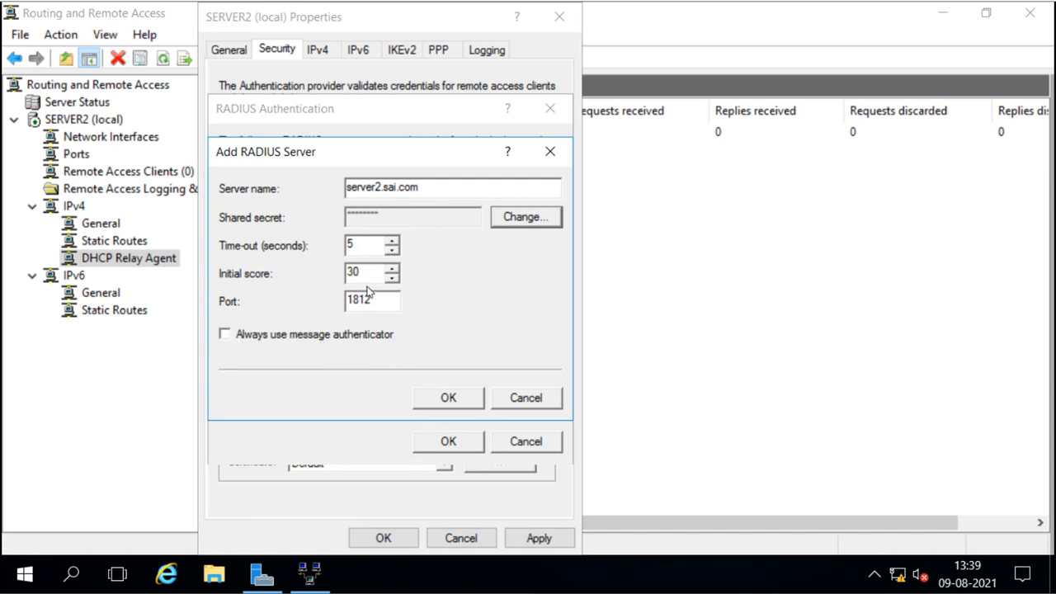
click(451, 399)
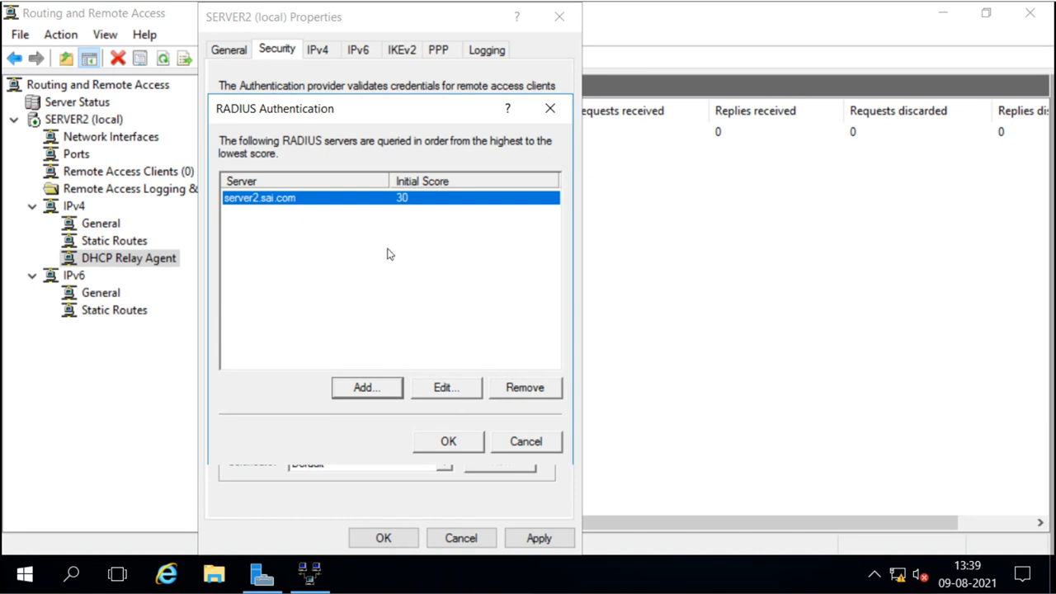
click(448, 441)
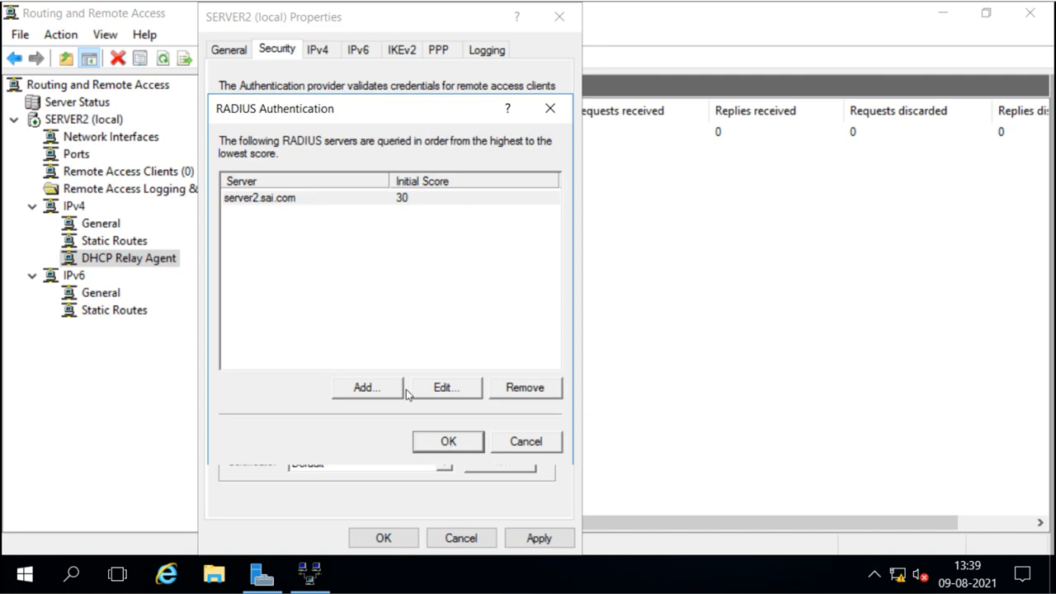
Accept the RADIUS server list, leave Authentication Methods unchanged, and save SERVER2's properties.
click(448, 443)
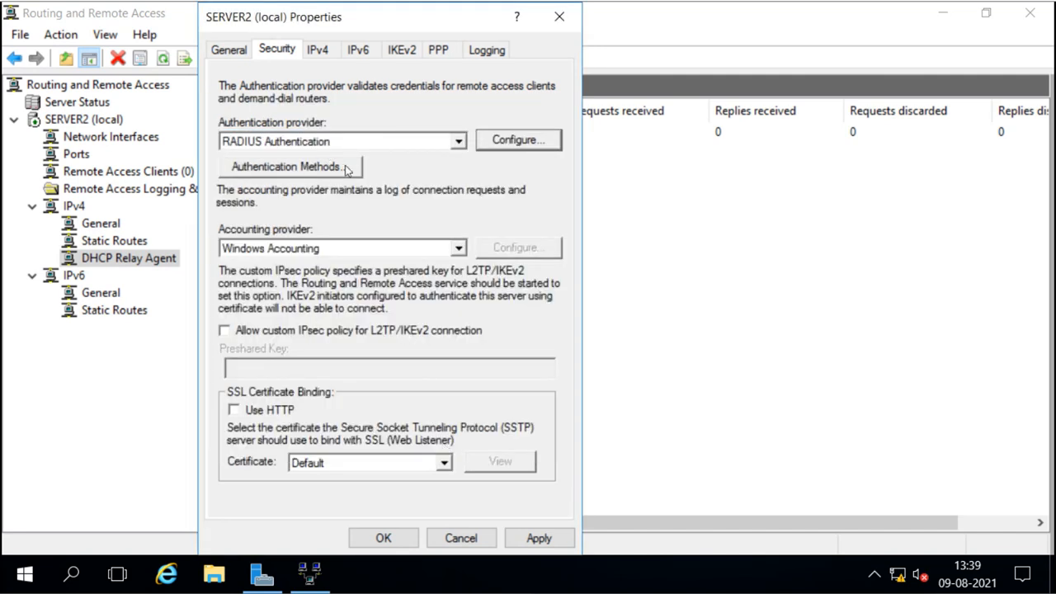
click(304, 172)
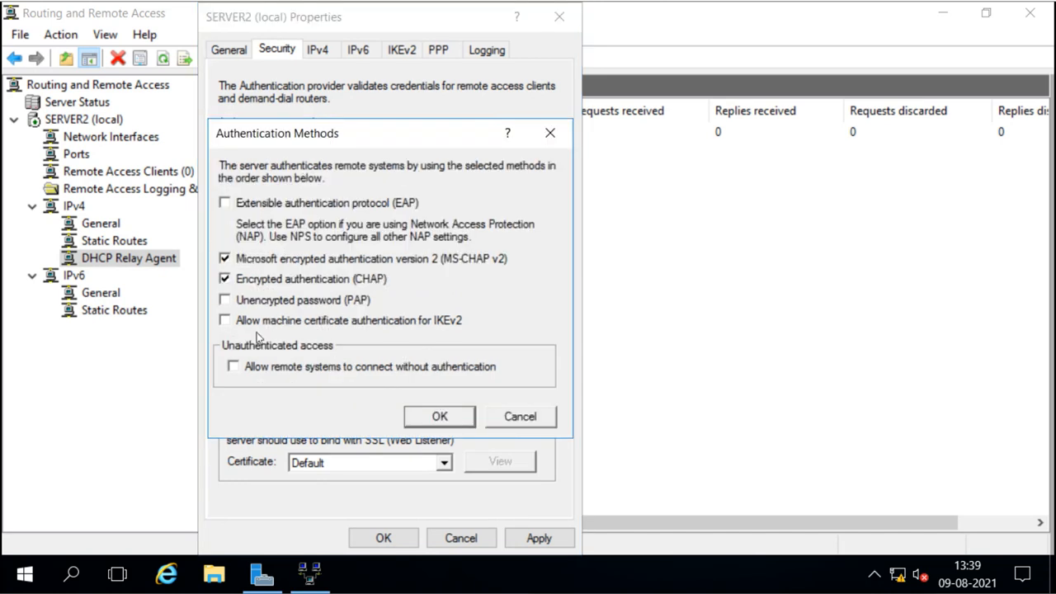
click(424, 417)
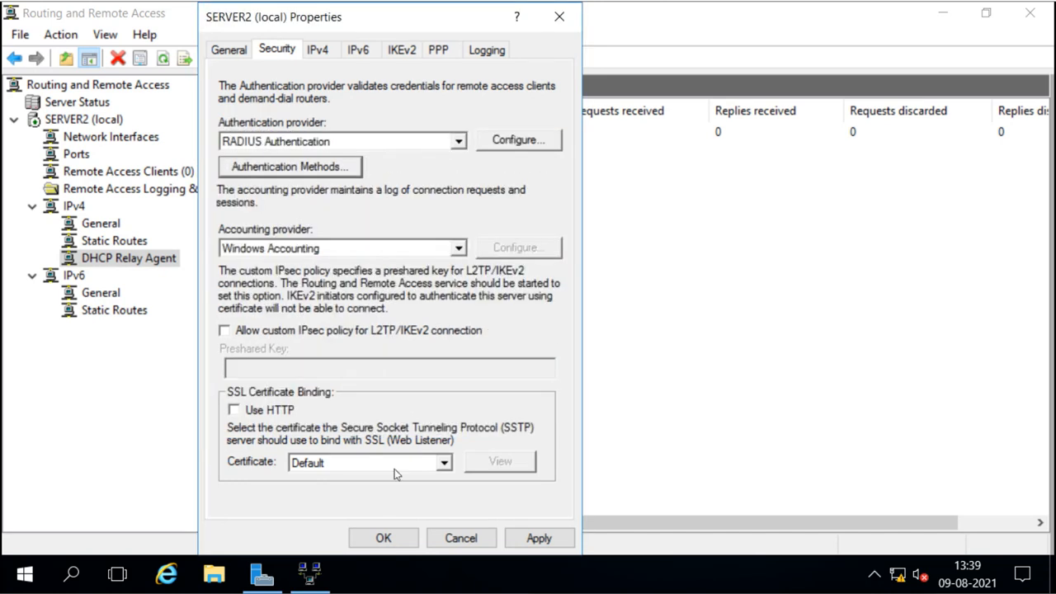
click(377, 535)
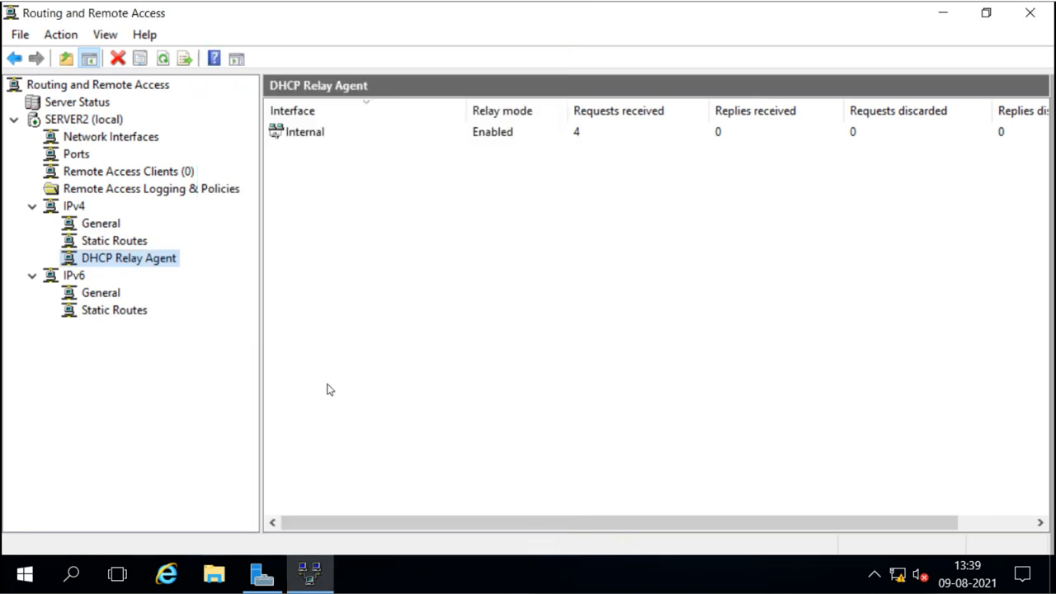
Launch Network Policy Server from Server Manager's Tools menu and maximize its window.
click(262, 574)
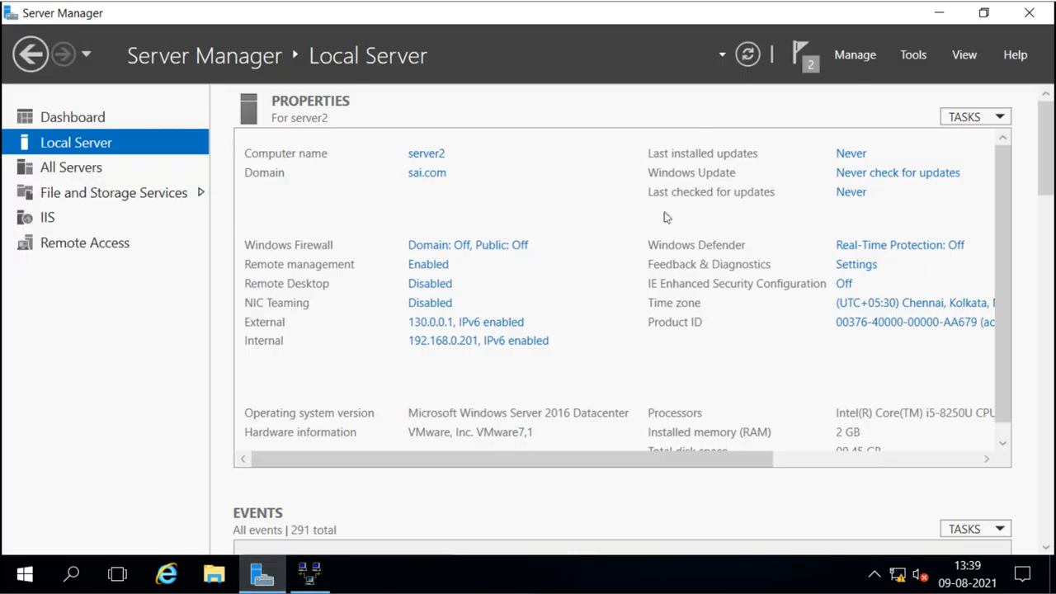
click(915, 57)
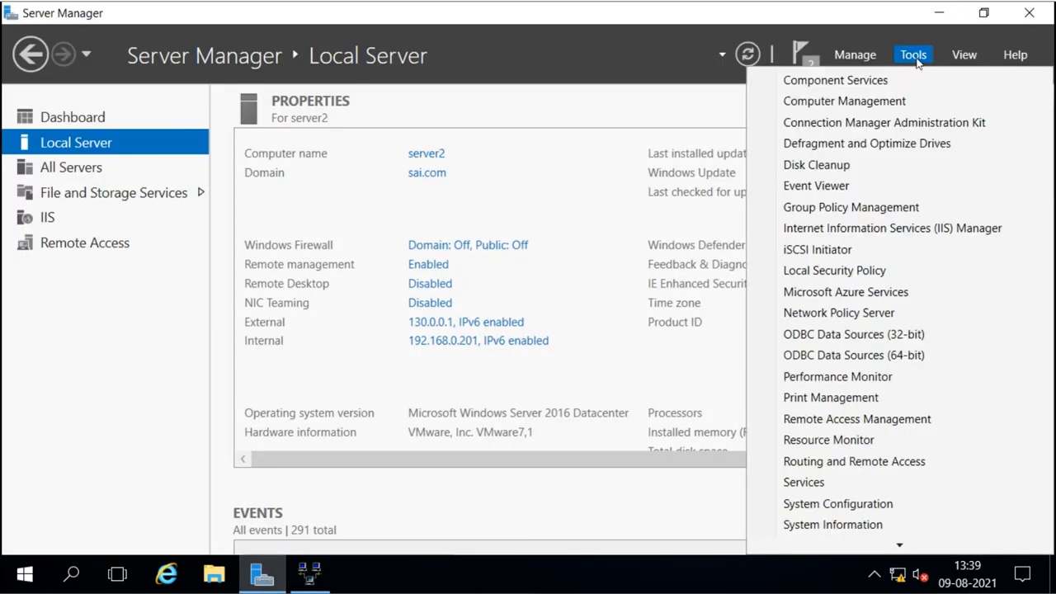
click(848, 317)
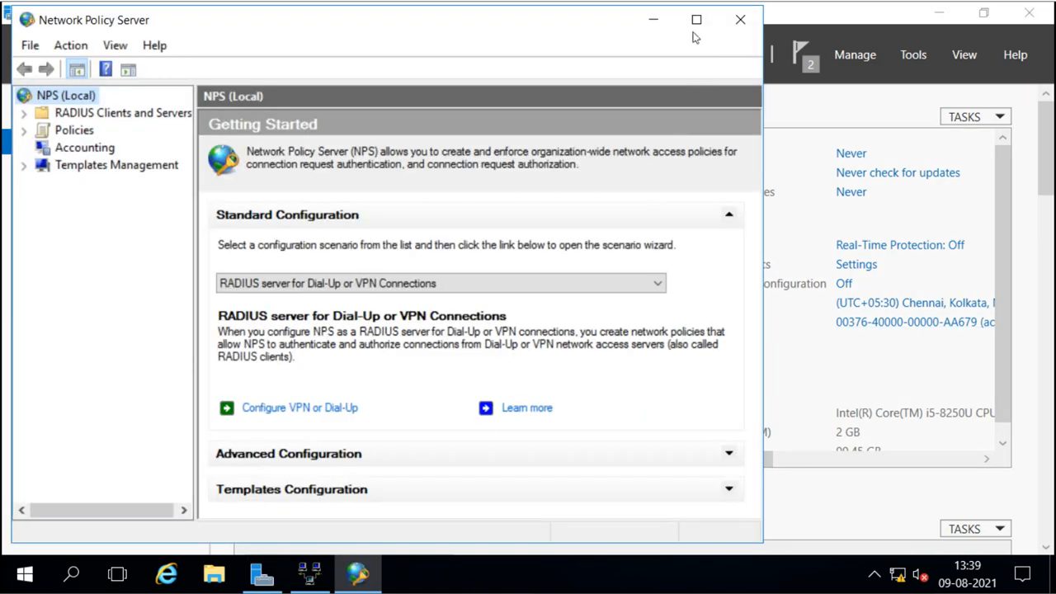
click(696, 20)
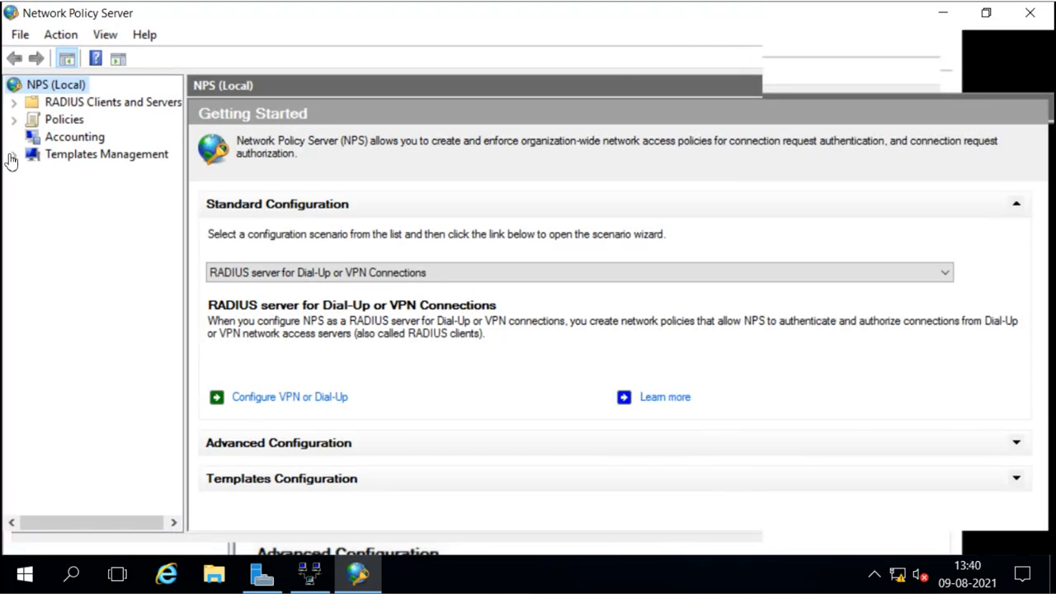
Browse RADIUS clients, connection request policies and network policies, ending on NPS (Local).
click(14, 120)
click(13, 101)
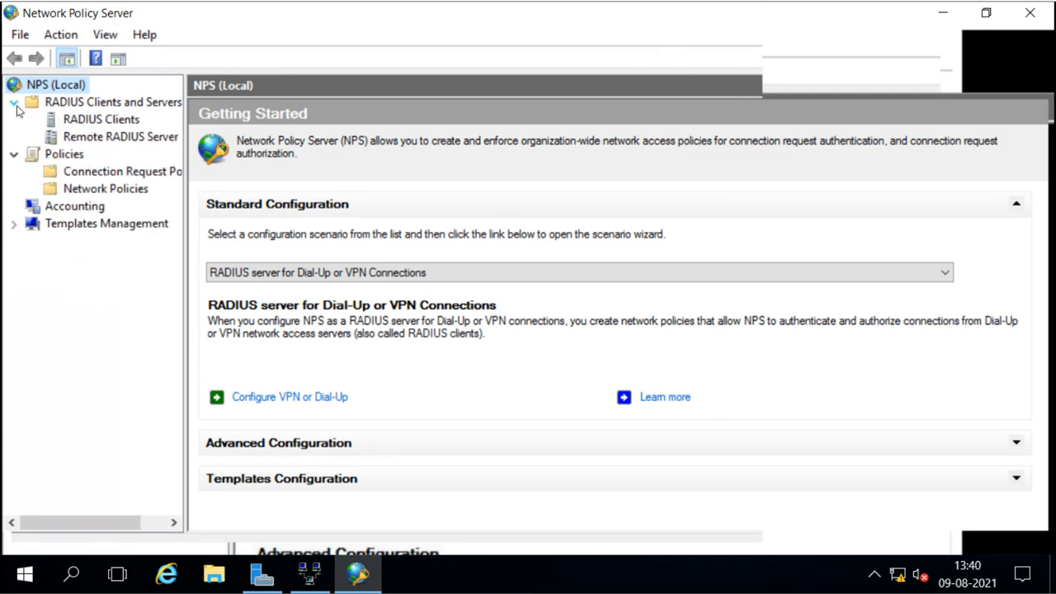
click(97, 120)
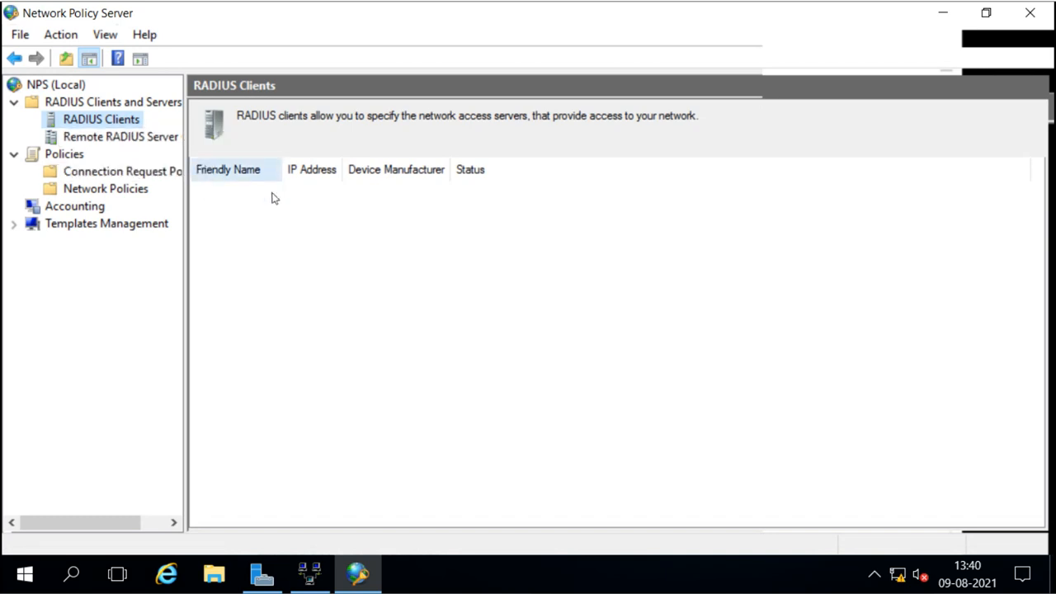
click(88, 173)
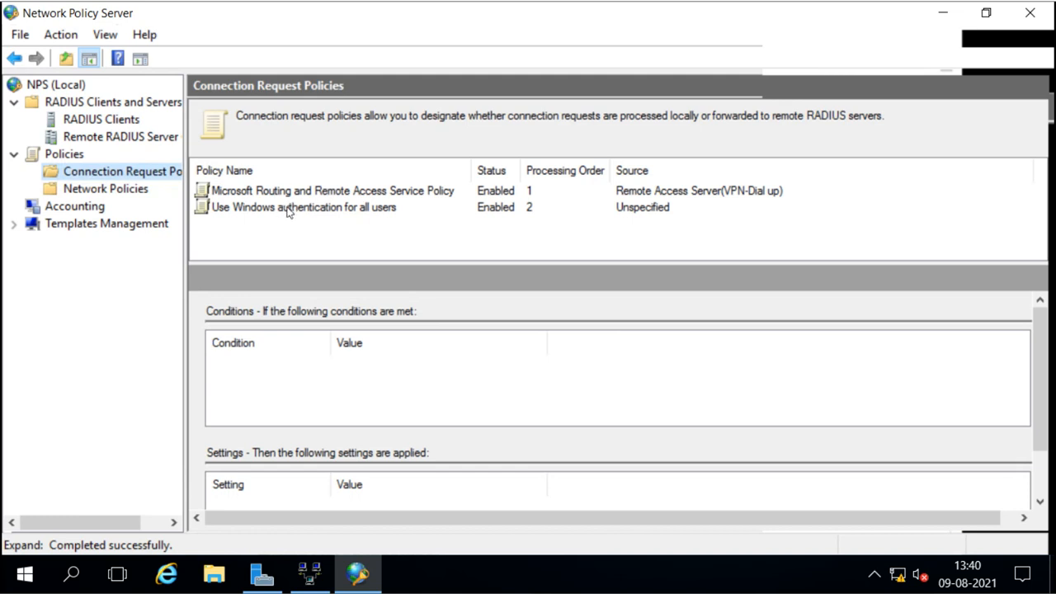
click(119, 192)
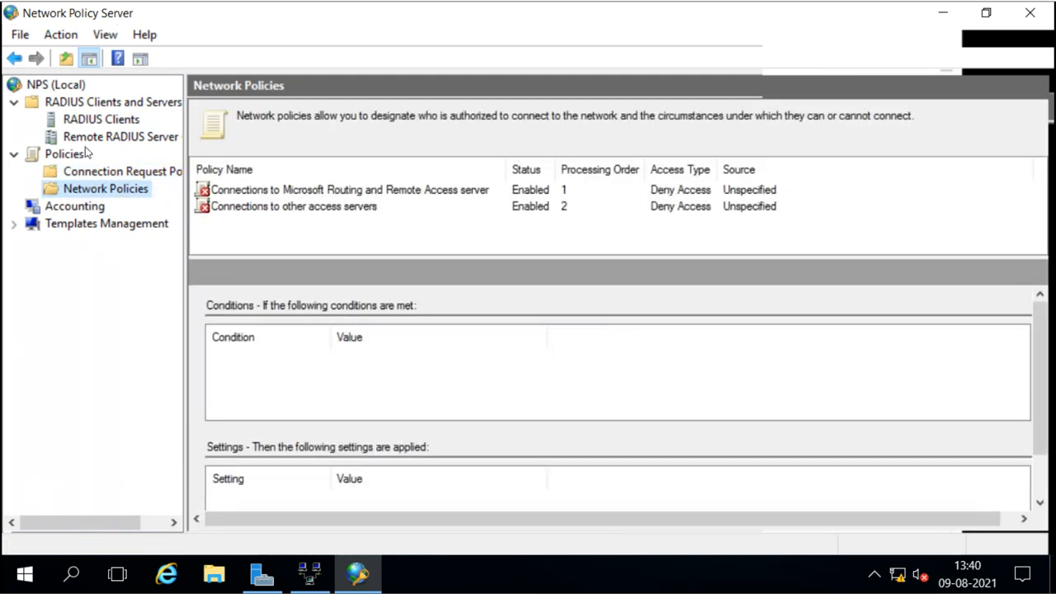
click(91, 105)
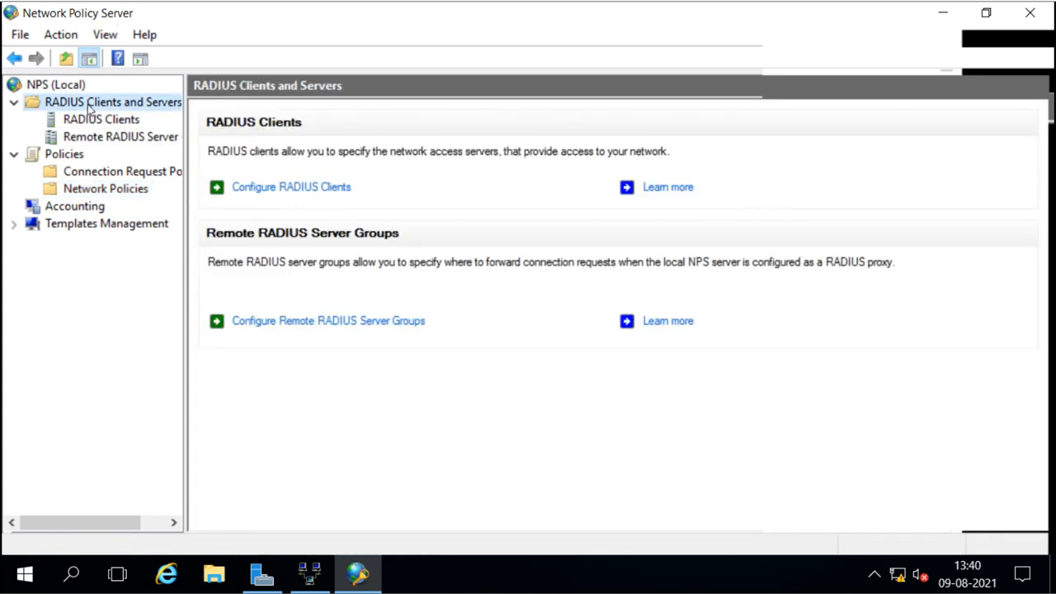
click(68, 85)
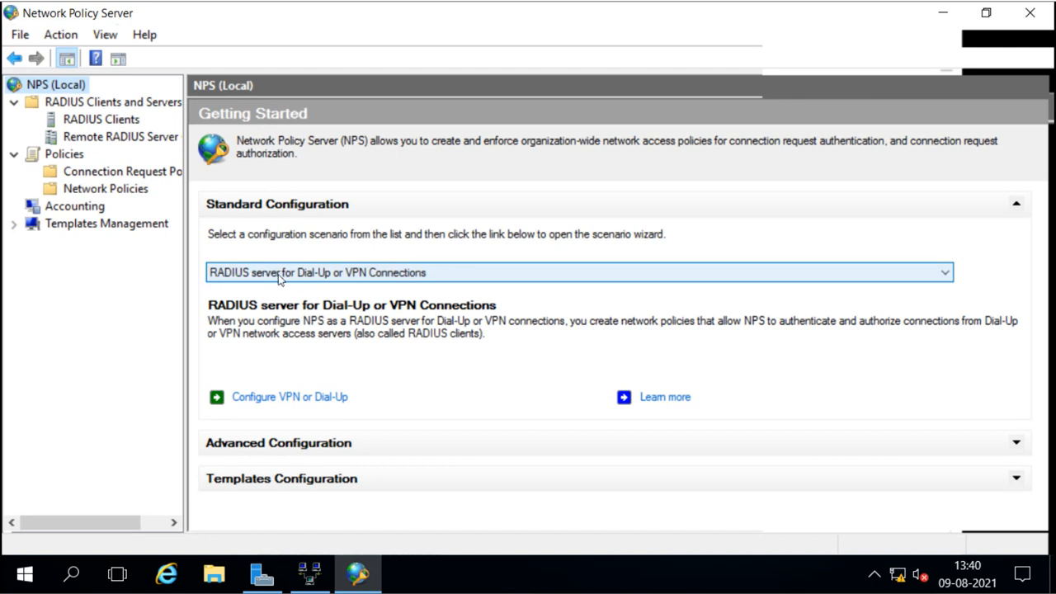
Run the Configure VPN or Dial-Up wizard with VPN Connections selected and advance to the server page.
click(375, 275)
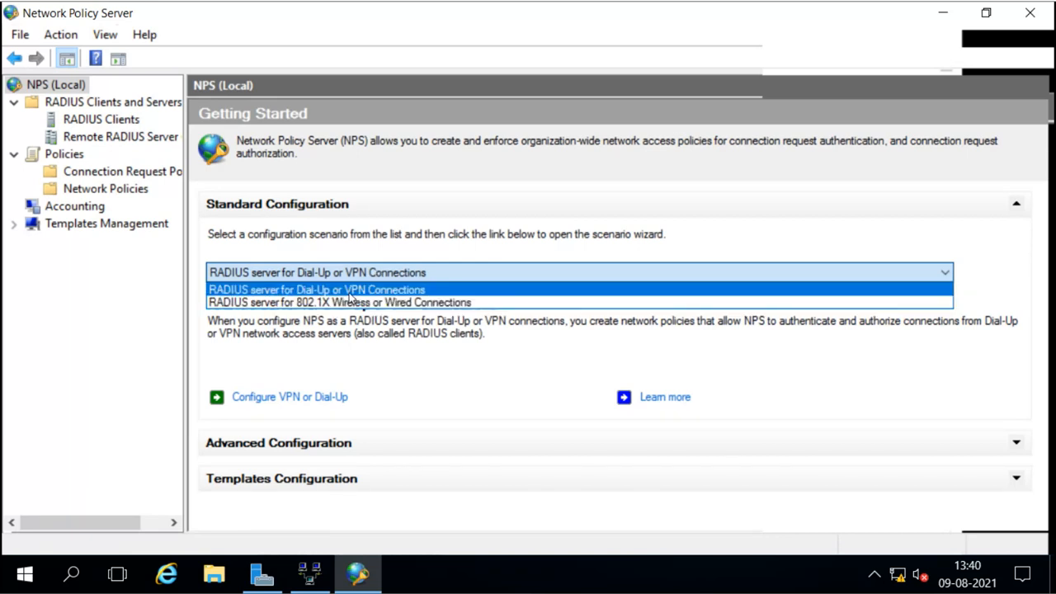
click(349, 292)
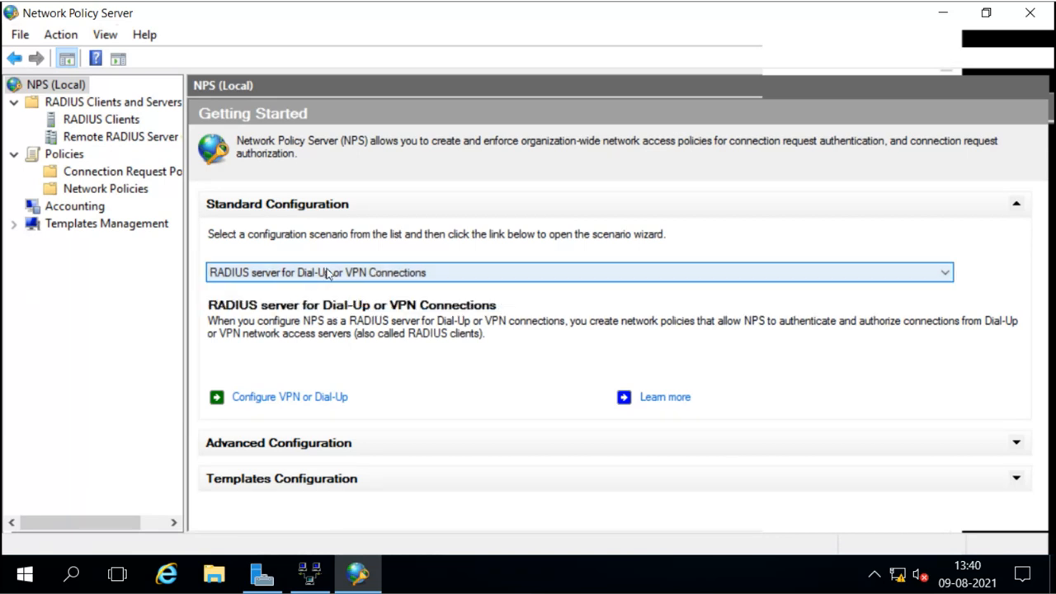
click(277, 397)
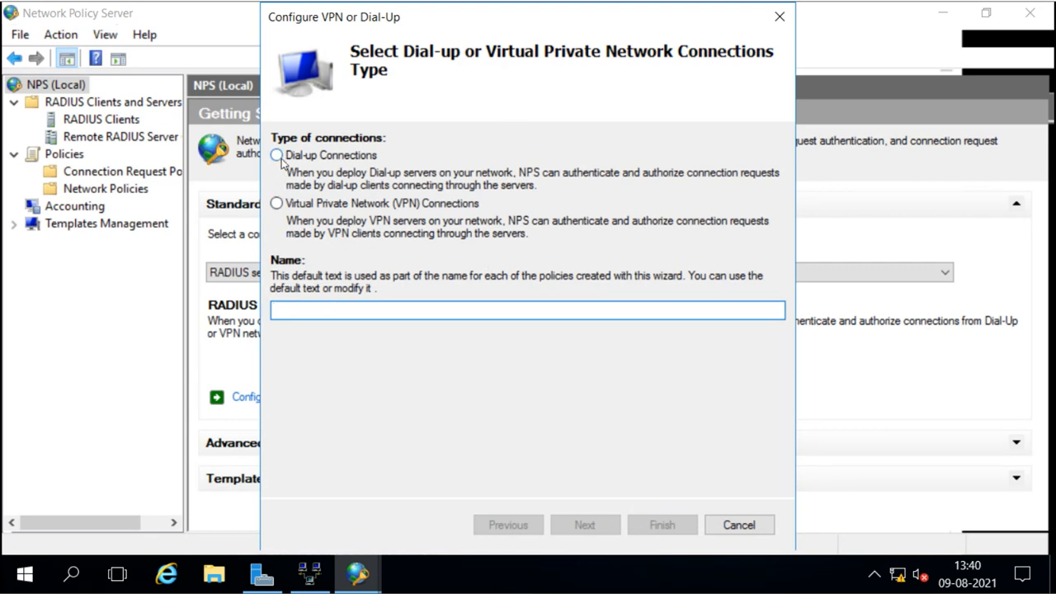
click(277, 204)
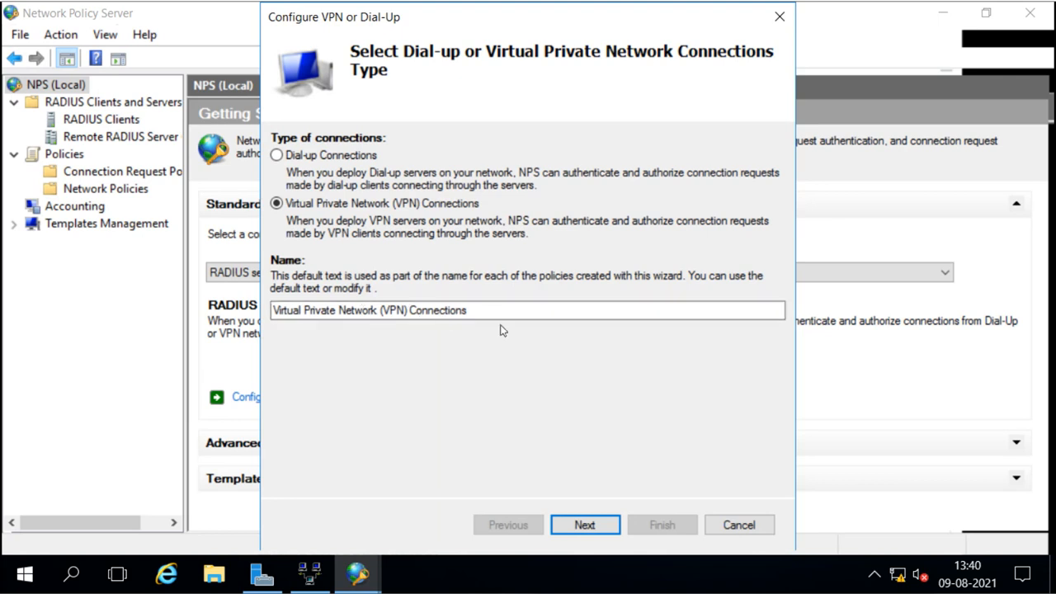
click(585, 525)
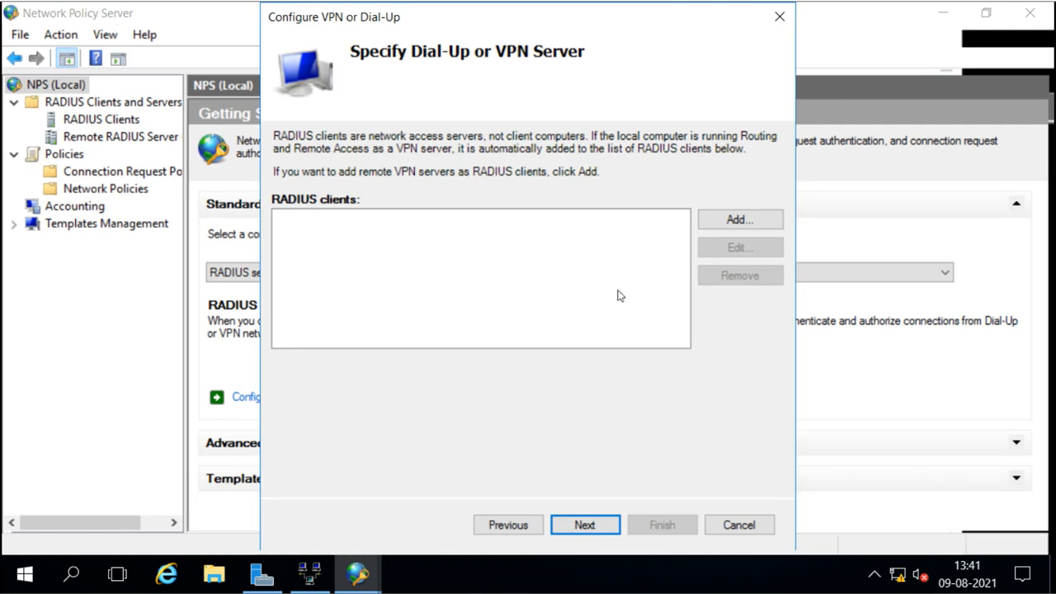
Add RADIUS client with friendly name 'server2', resolving its address to 192.168.0.201.
click(720, 221)
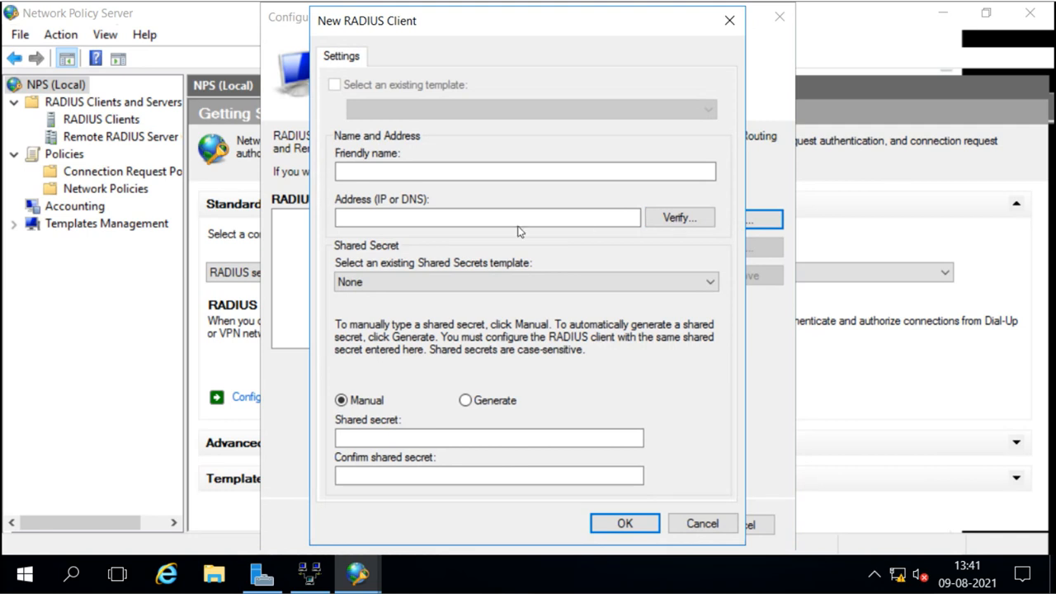
click(365, 166)
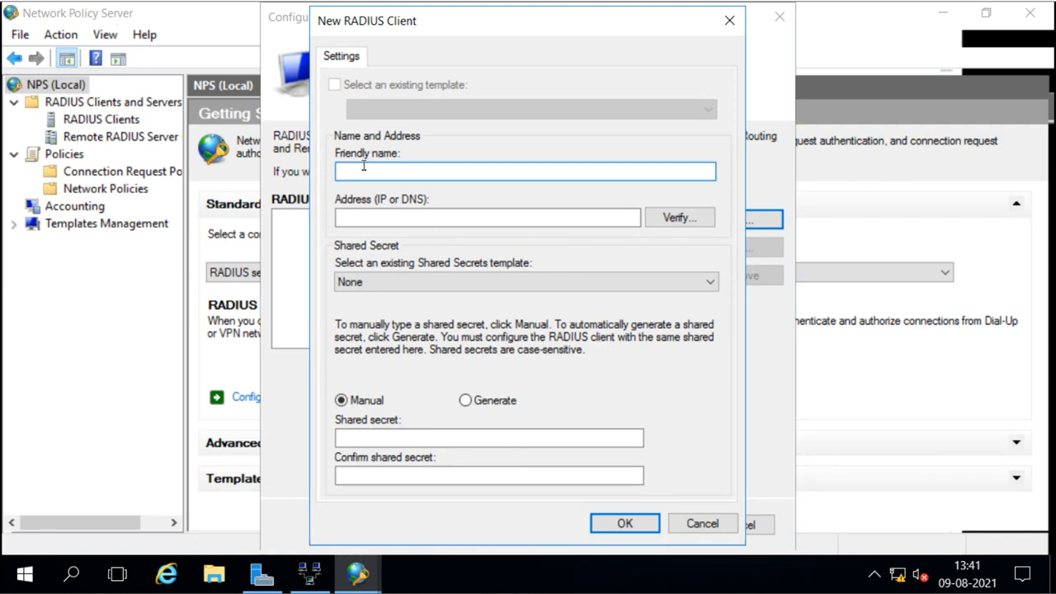
text(server2)
click(577, 218)
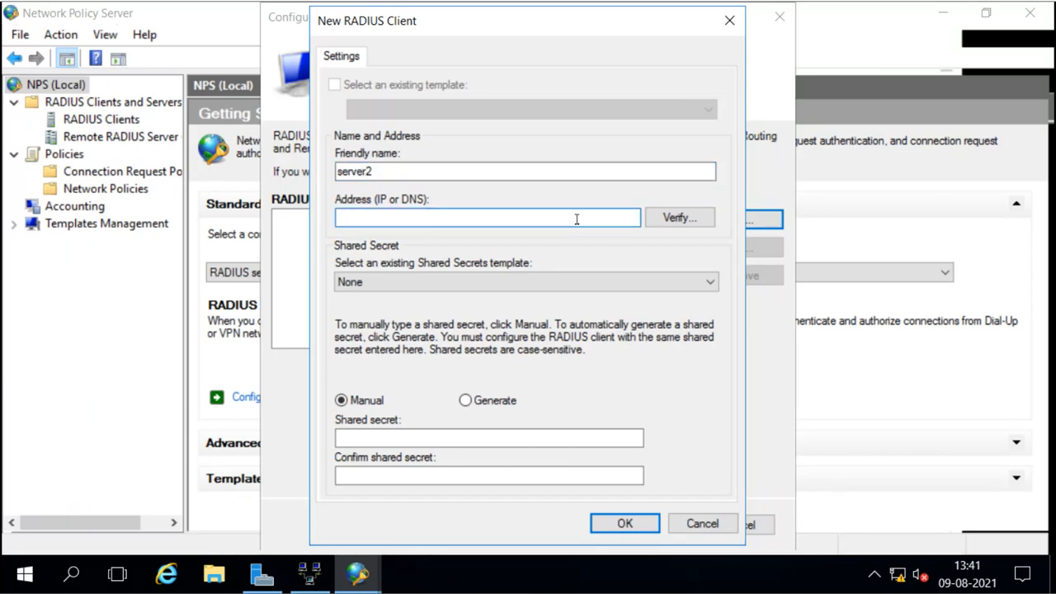
text(server2)
click(672, 221)
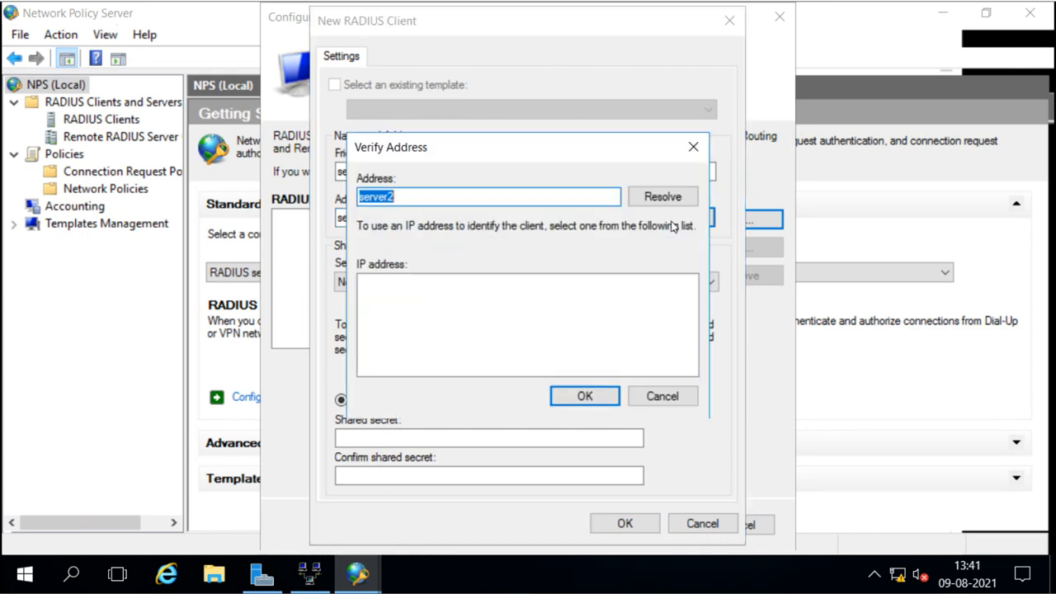
click(651, 200)
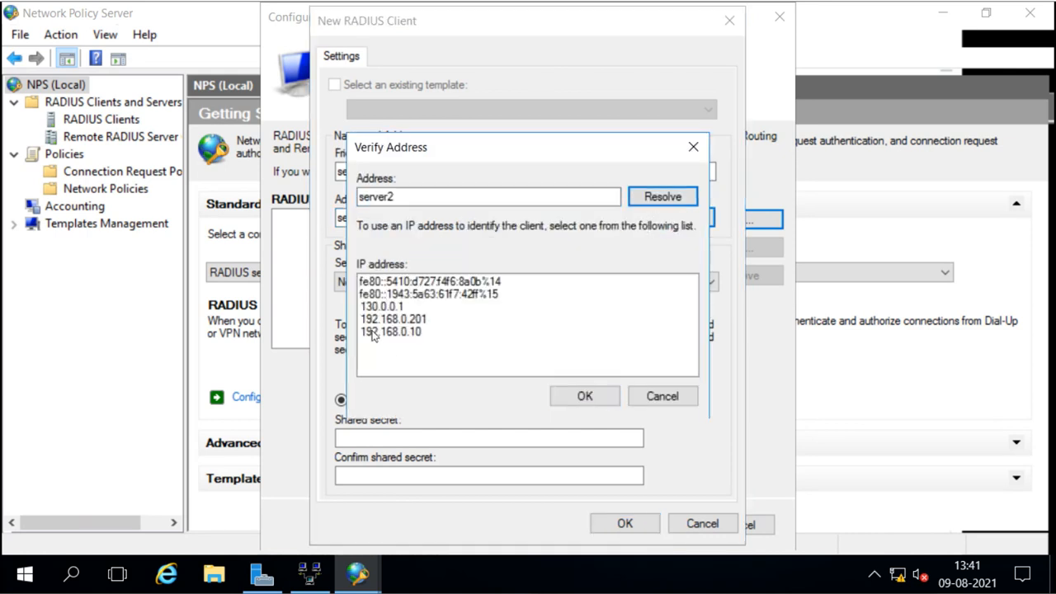
click(402, 321)
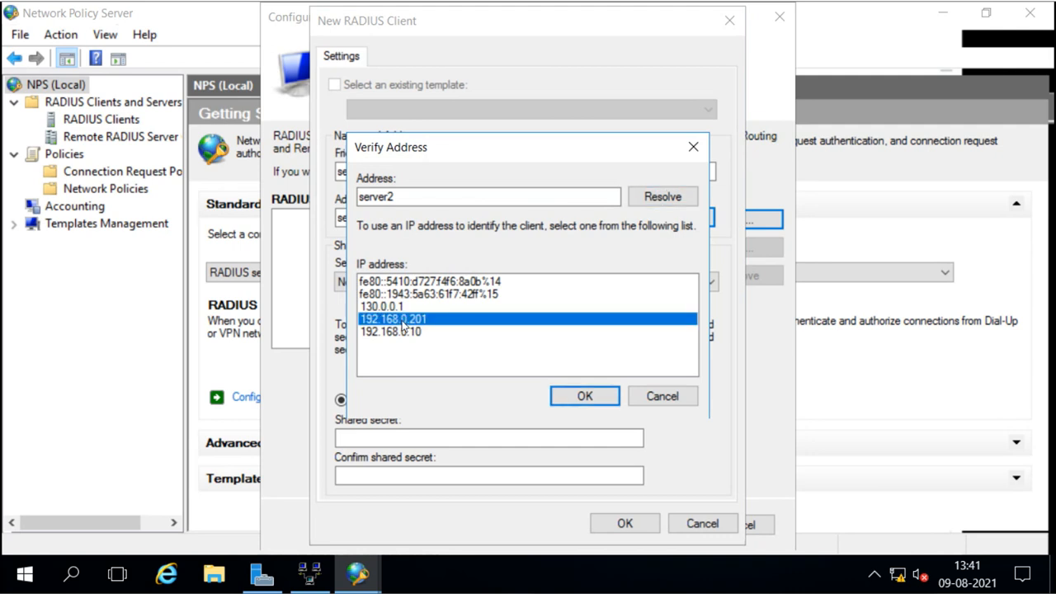
click(571, 400)
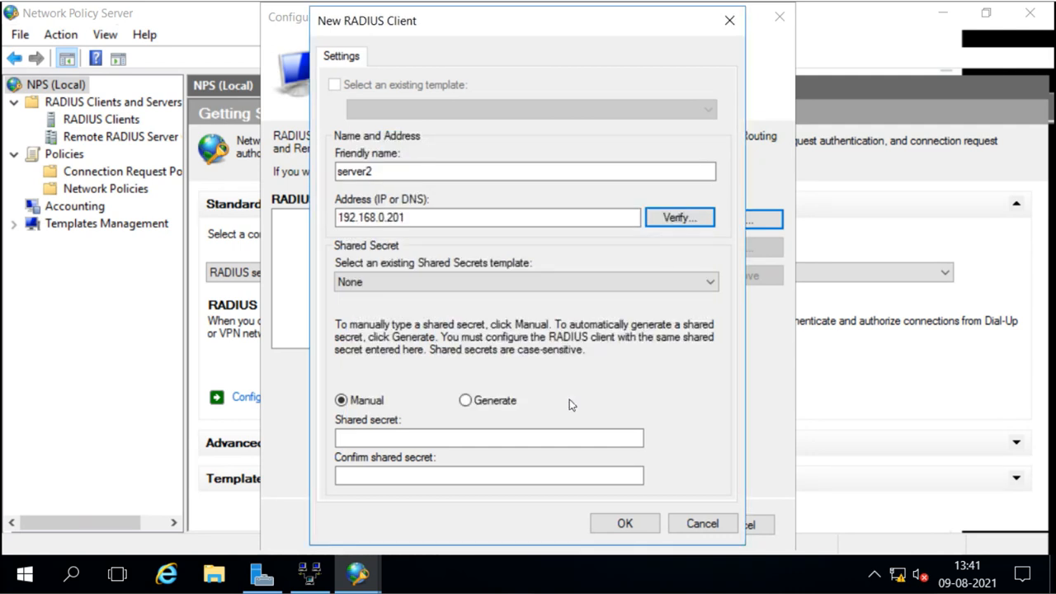
Enter and confirm the shared secret for server2 and save the client.
click(347, 433)
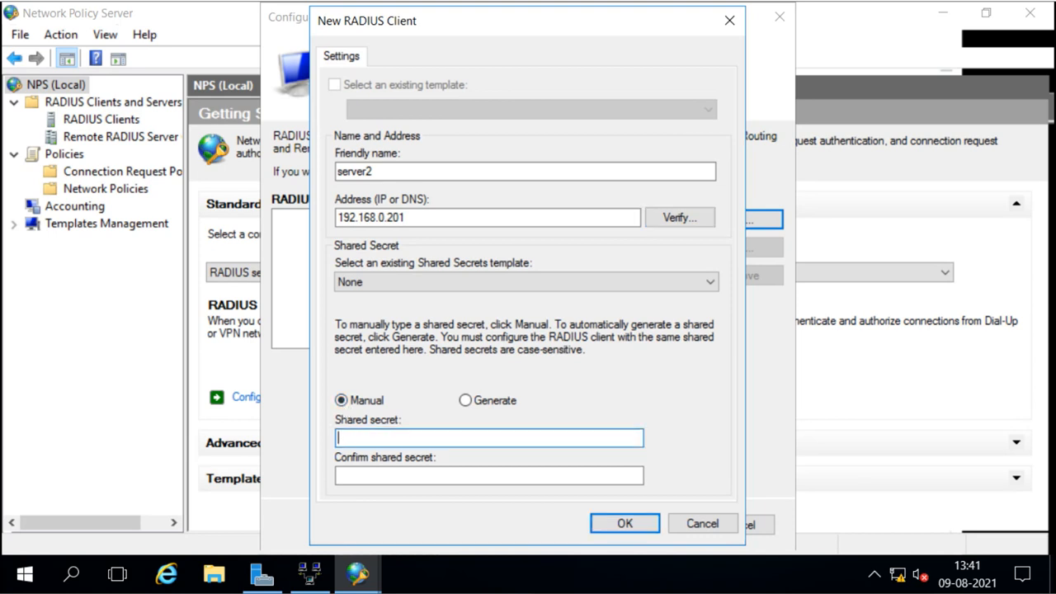
text(1234567)
key(Tab)
text(123)
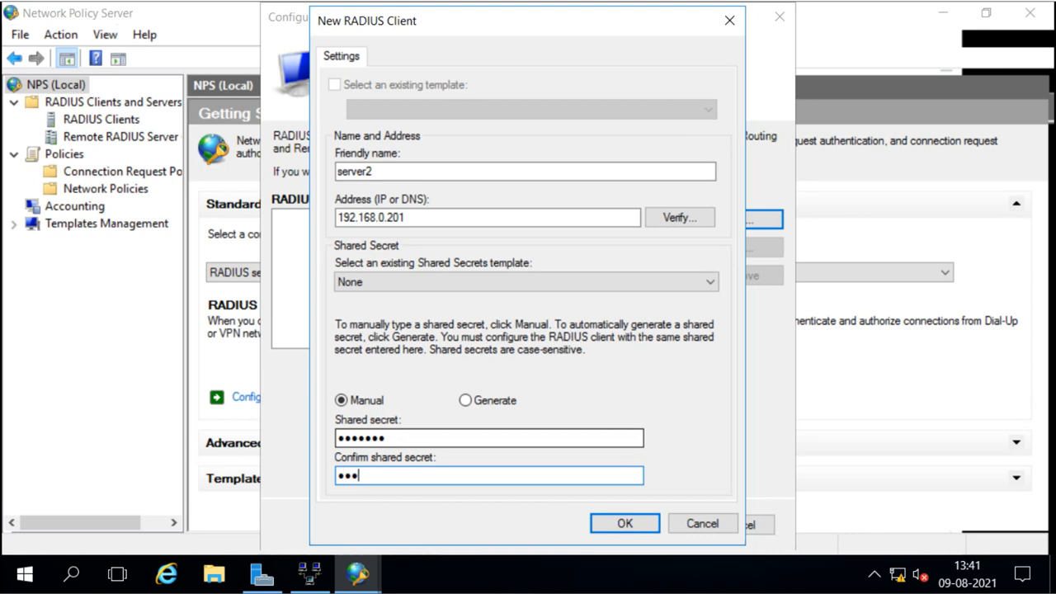
text(4567)
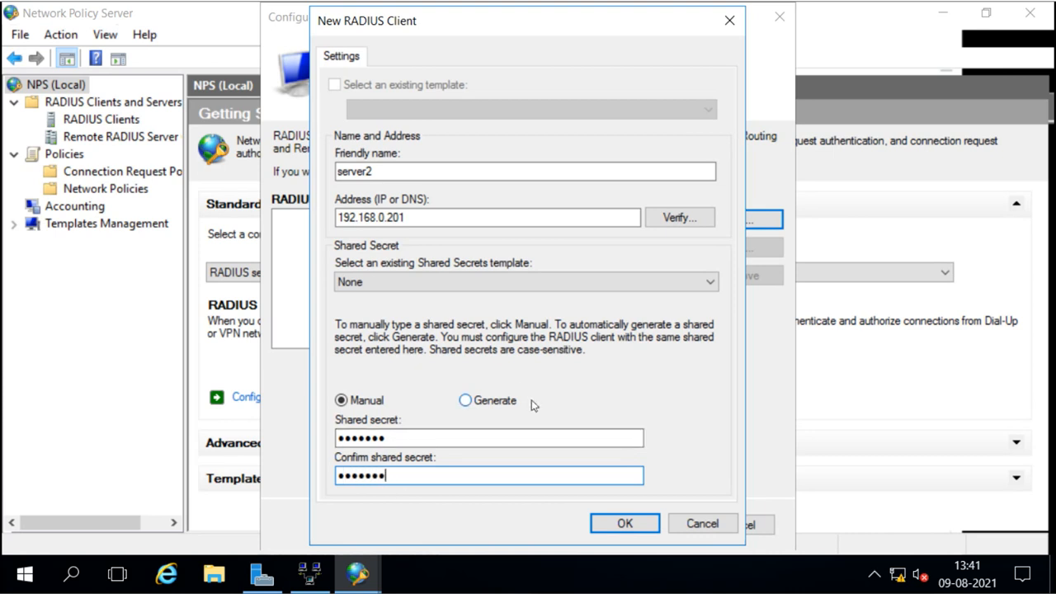
click(623, 525)
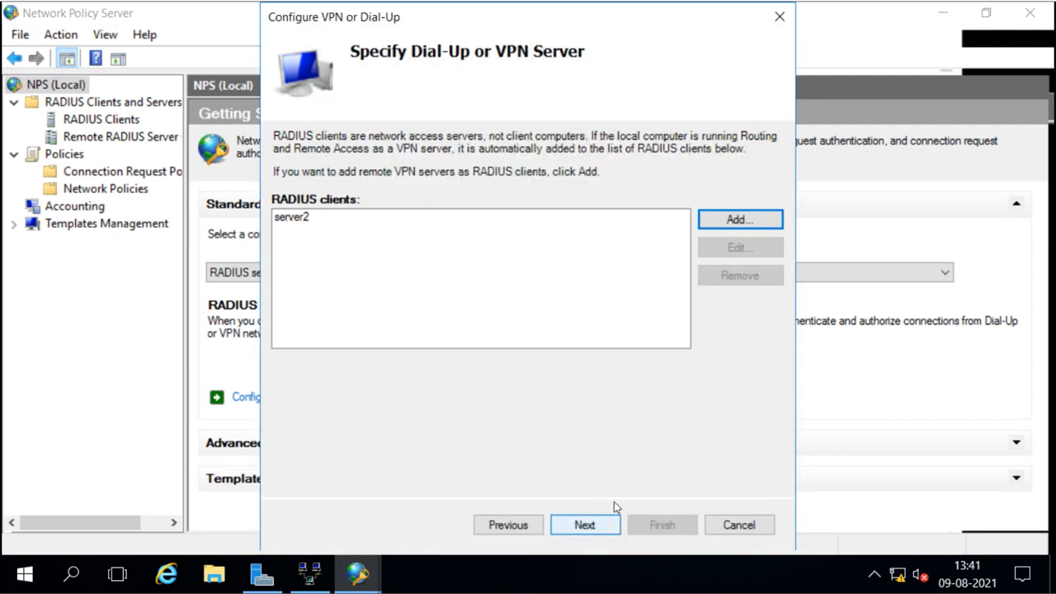
Enable MS-CHAP alongside MS-CHAPv2 for the VPN policy, leaving EAP unchecked.
click(587, 525)
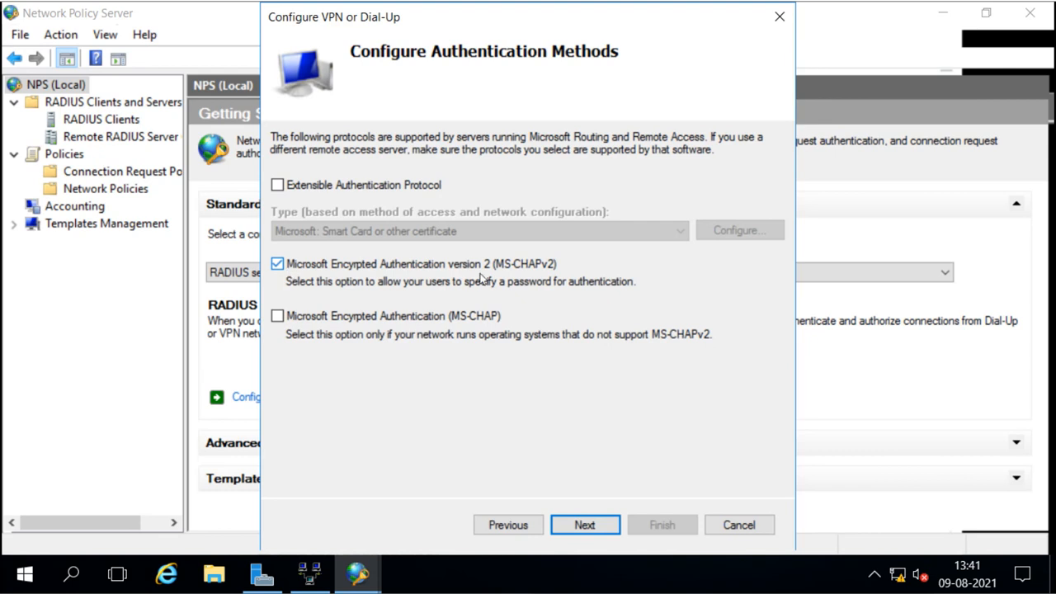
click(278, 317)
click(284, 186)
click(406, 237)
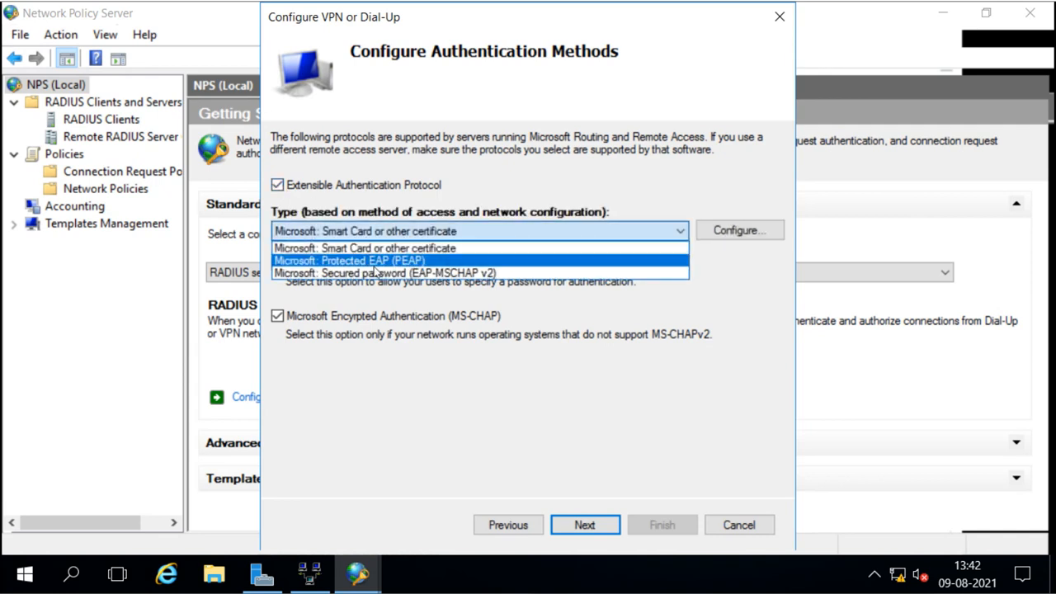
click(283, 188)
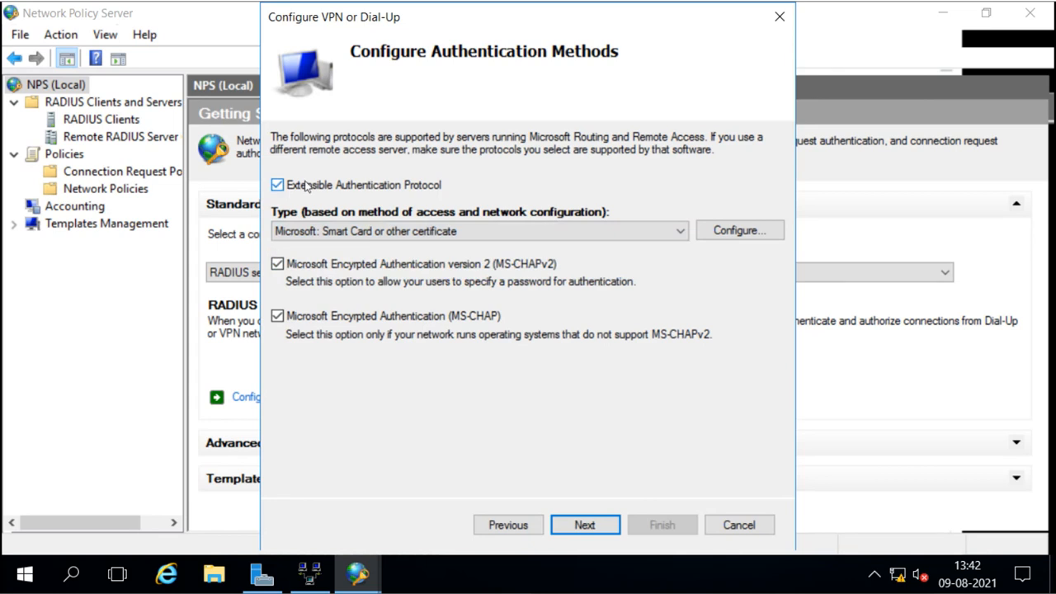
click(279, 187)
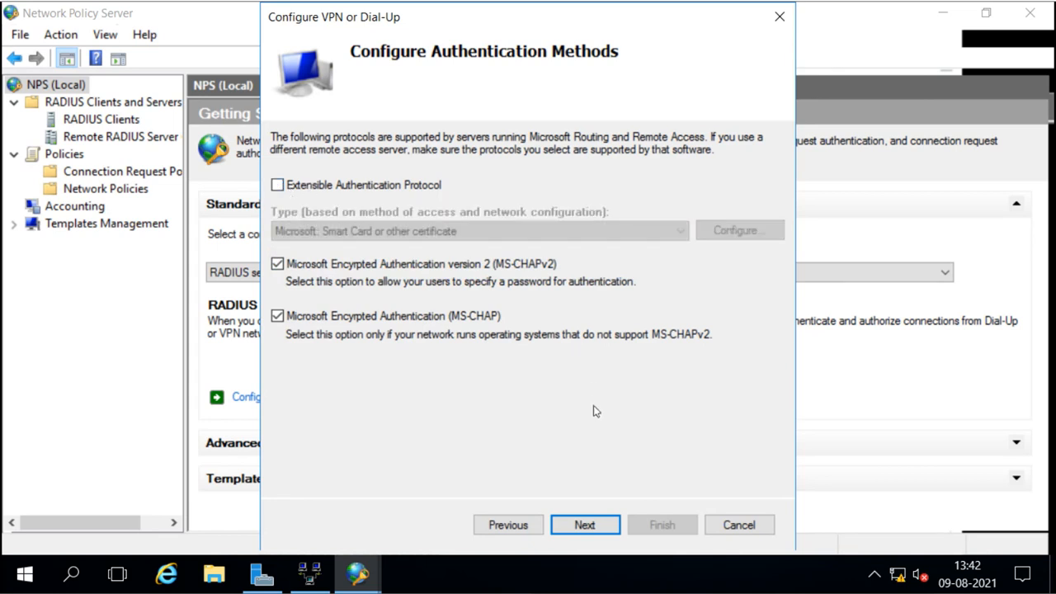
click(587, 527)
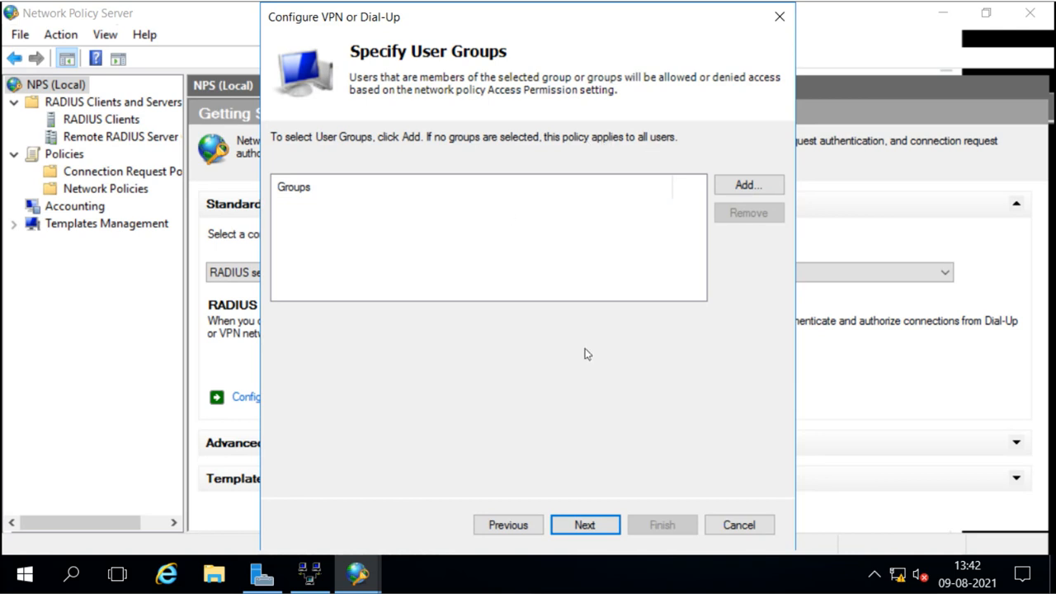
Keep all users, no IP filters, all encryption strengths and a blank realm, then finish the wizard.
click(584, 525)
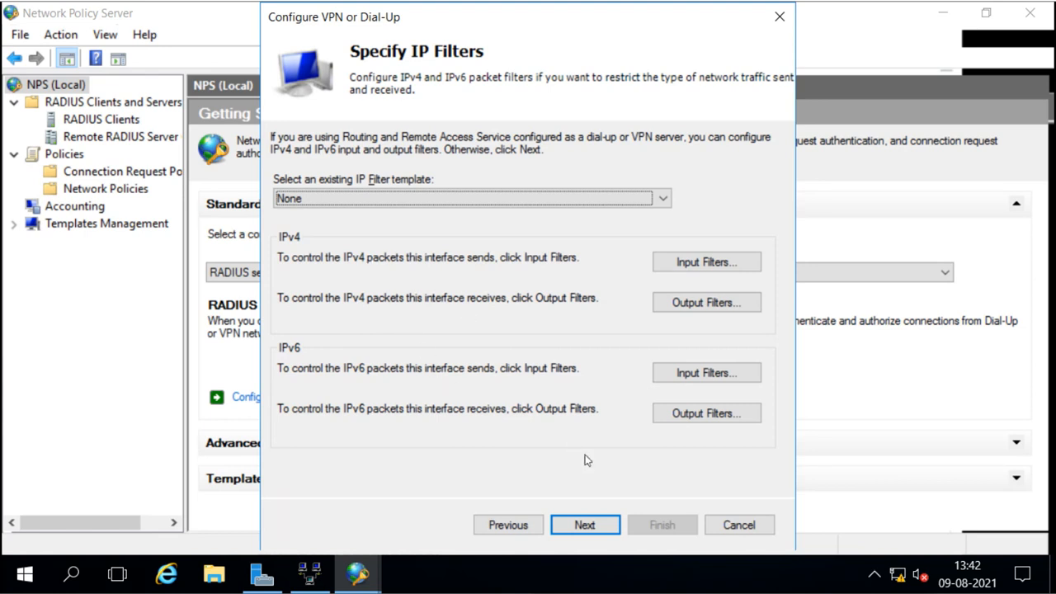
click(586, 523)
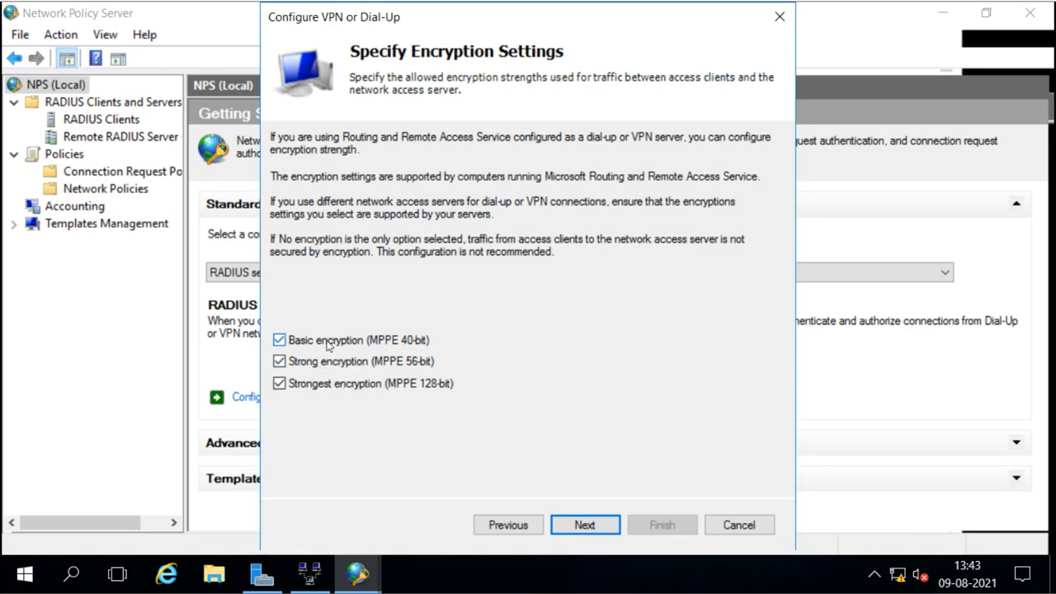
click(580, 526)
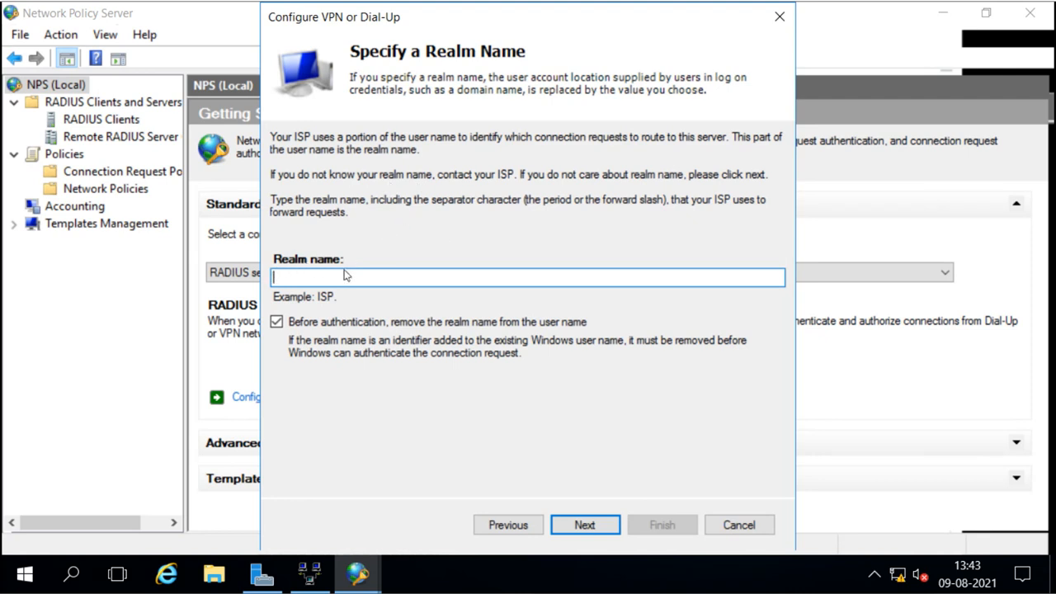
click(582, 524)
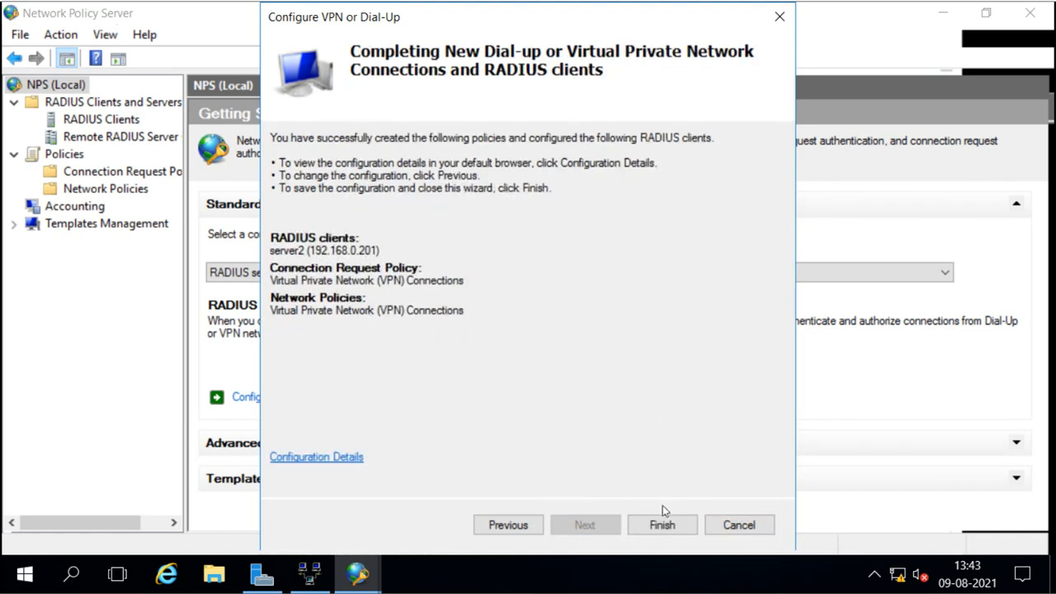
click(665, 526)
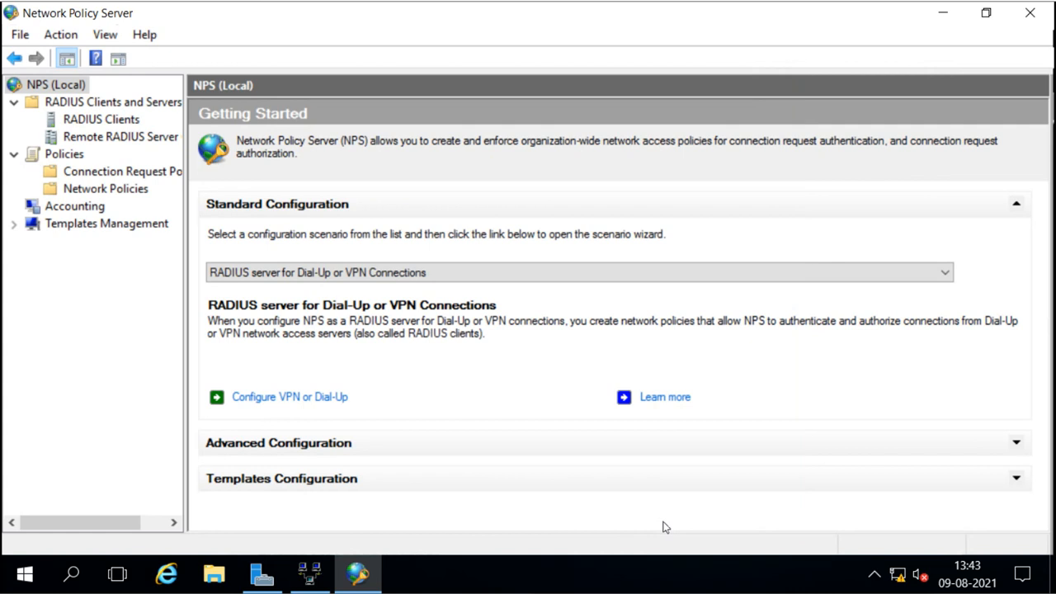
Review the server2 RADIUS clients and the VPN connection request policy's conditions.
click(98, 119)
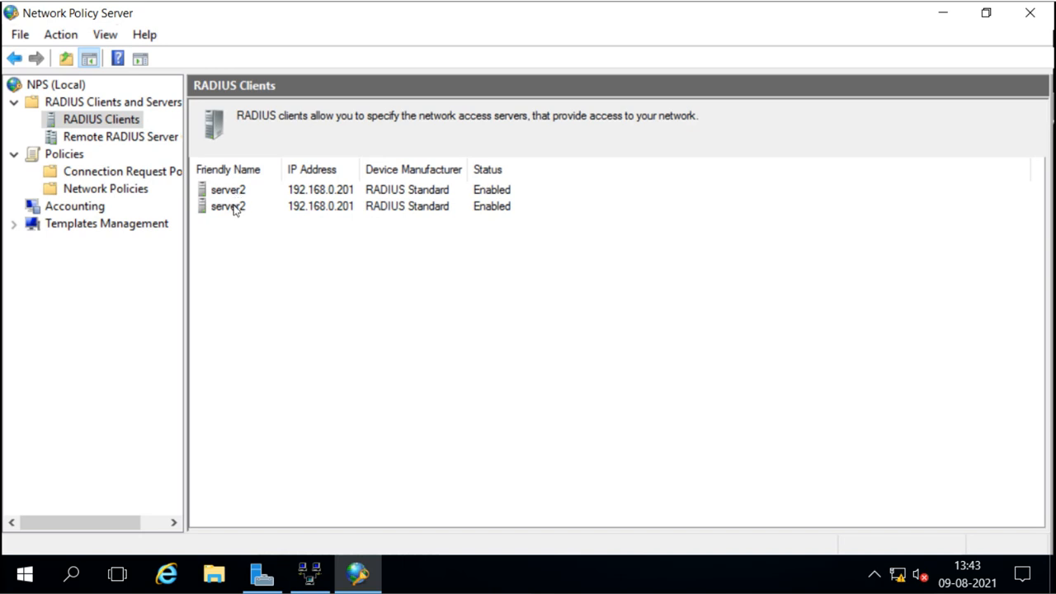
click(235, 208)
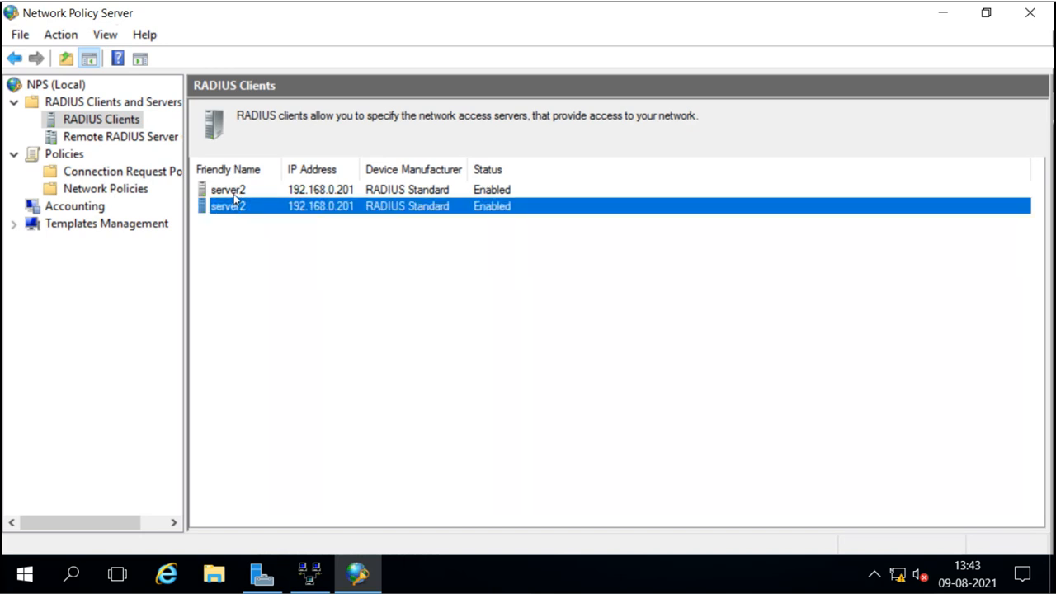
click(236, 191)
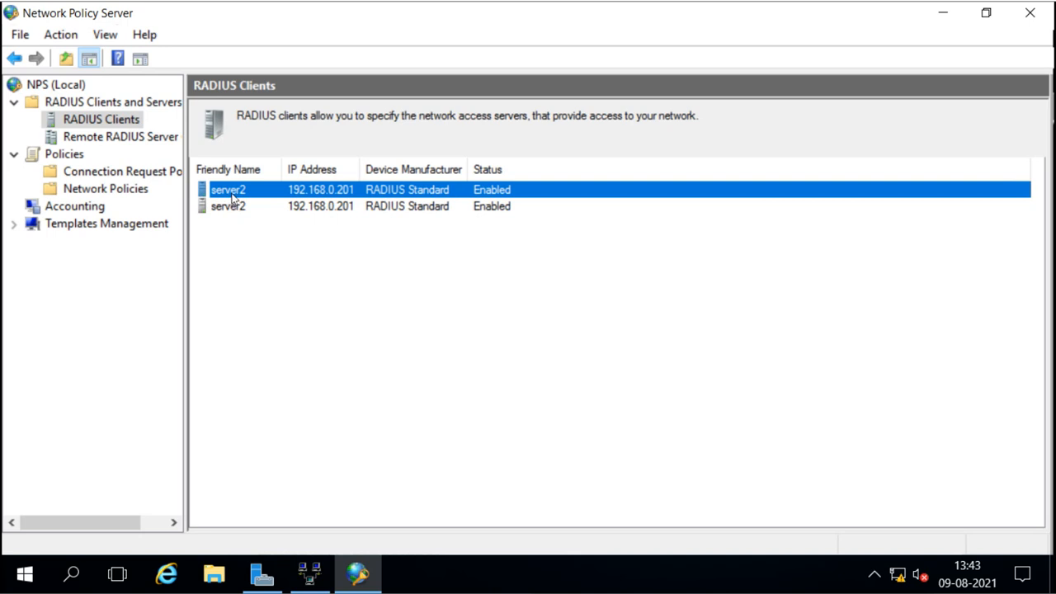
click(63, 173)
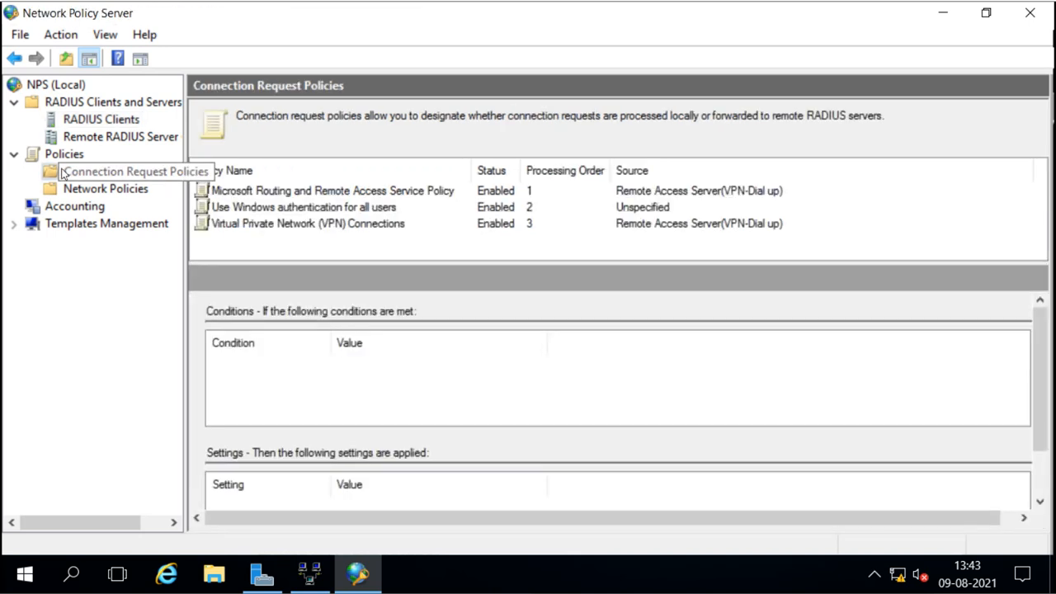
click(312, 225)
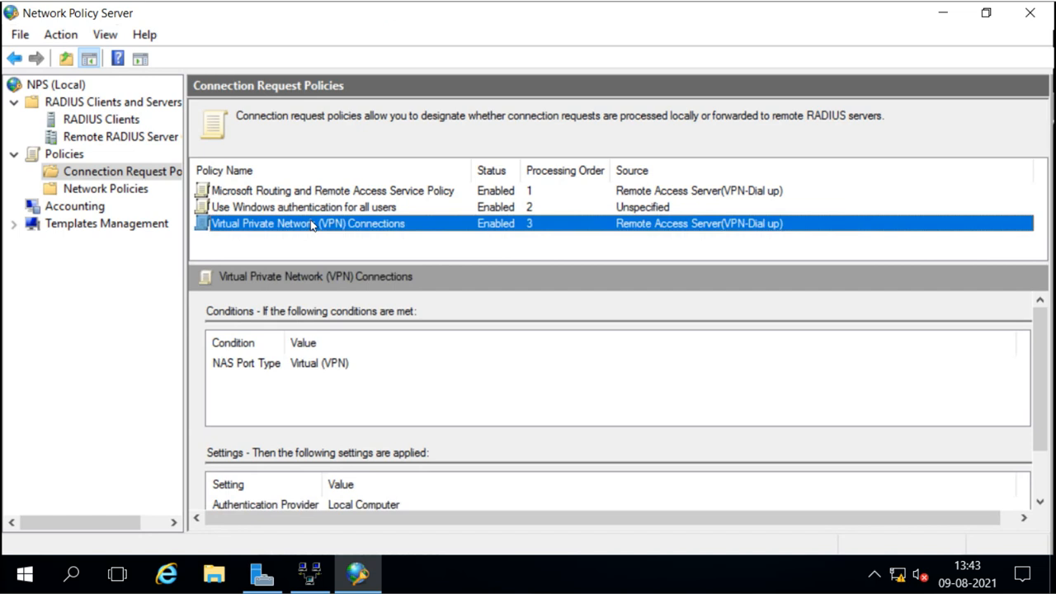
Move the VPN Connections network policy up to processing order 1, then close Network Policy Server.
click(105, 190)
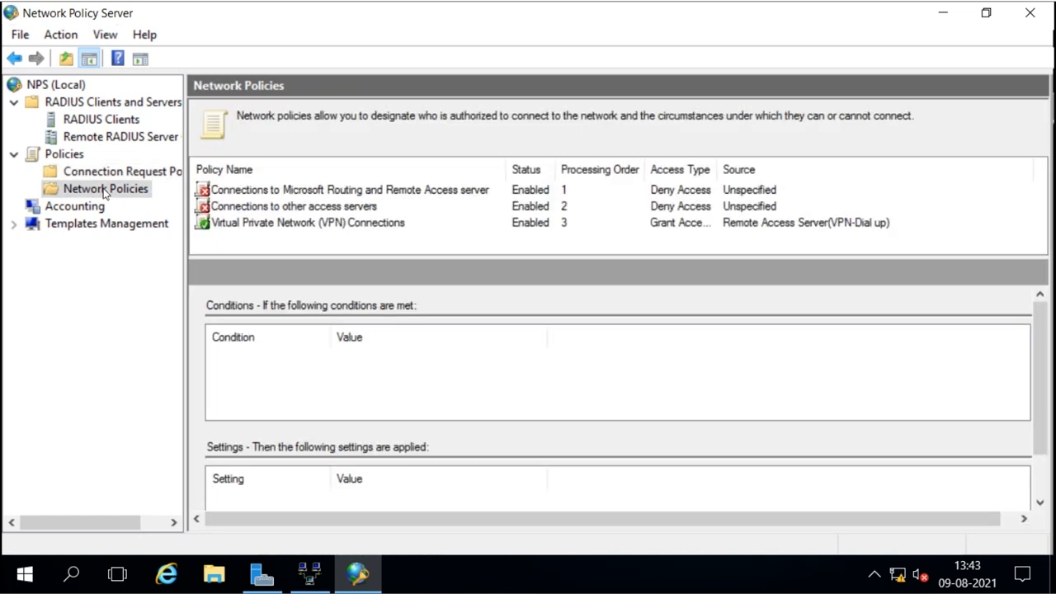
click(313, 225)
right_click(313, 225)
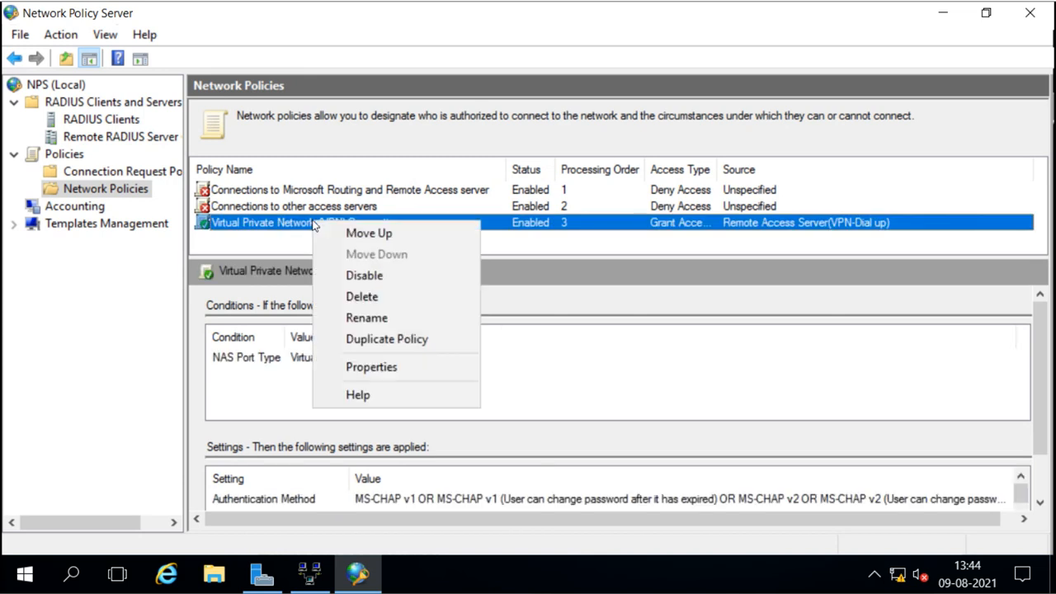
click(340, 235)
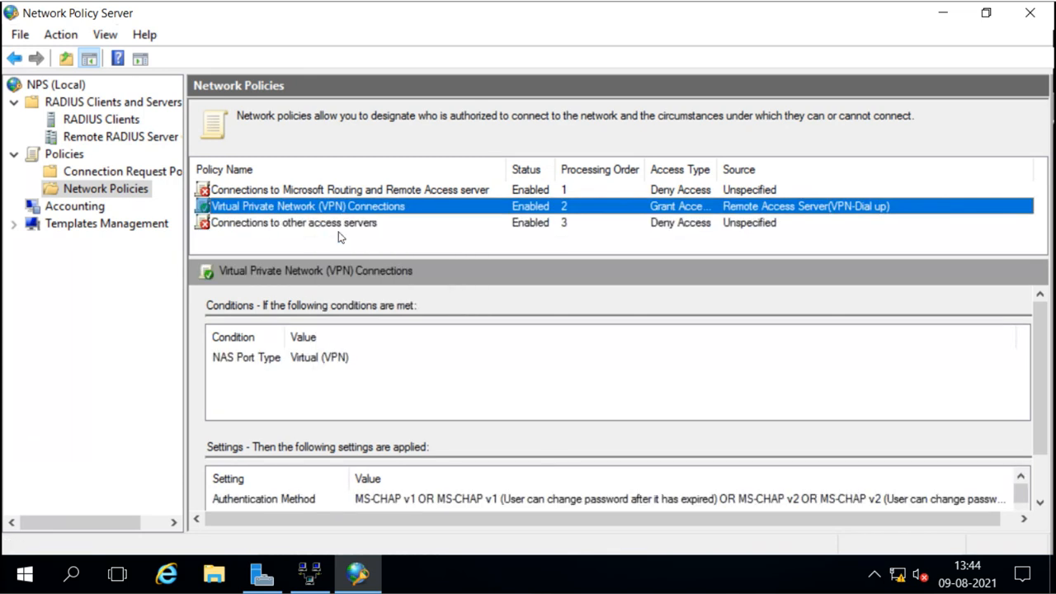
right_click(321, 212)
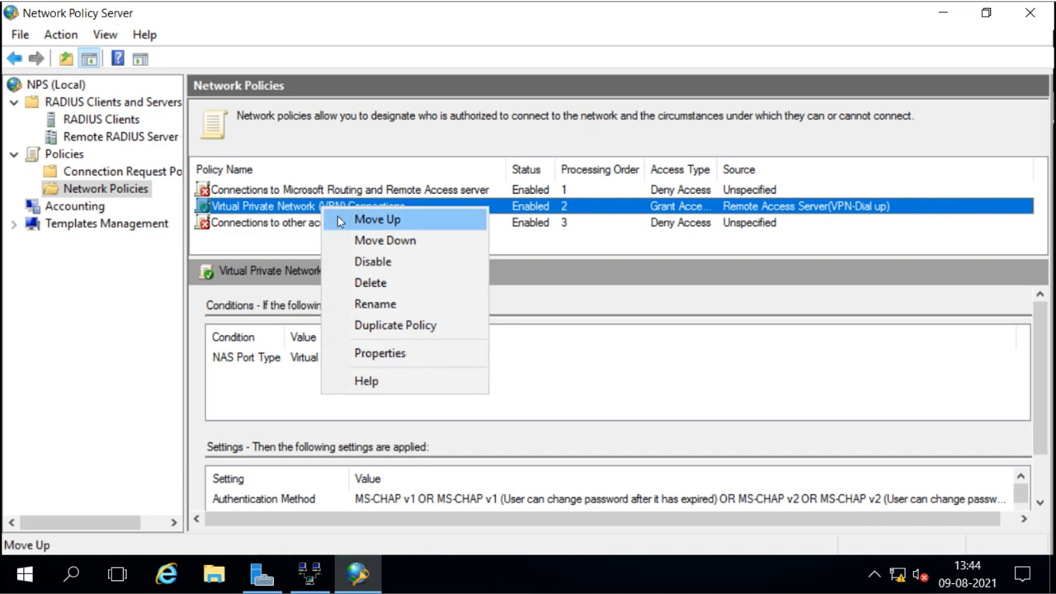
click(342, 218)
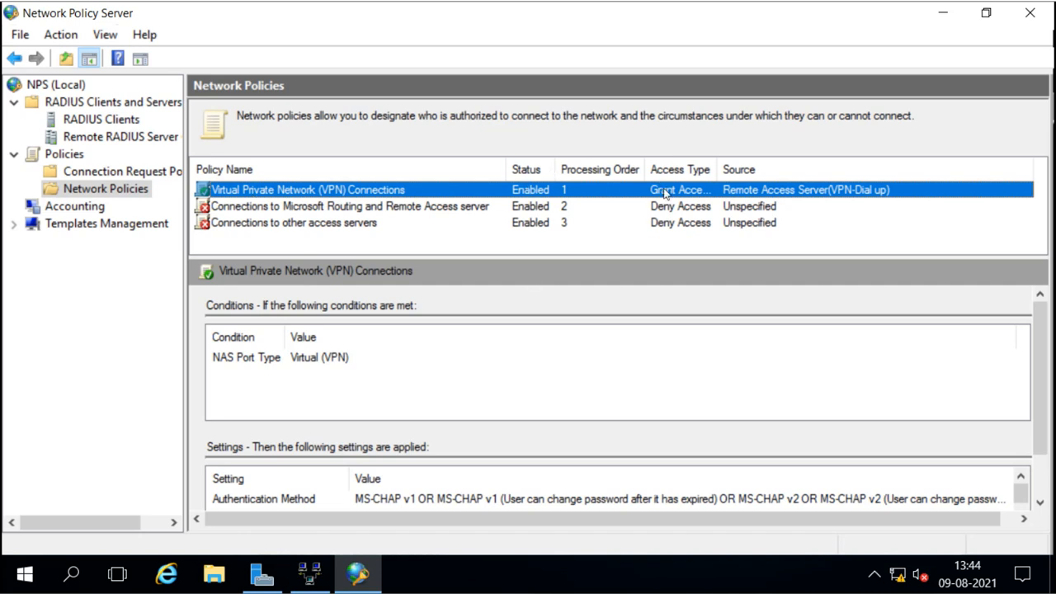
click(1031, 13)
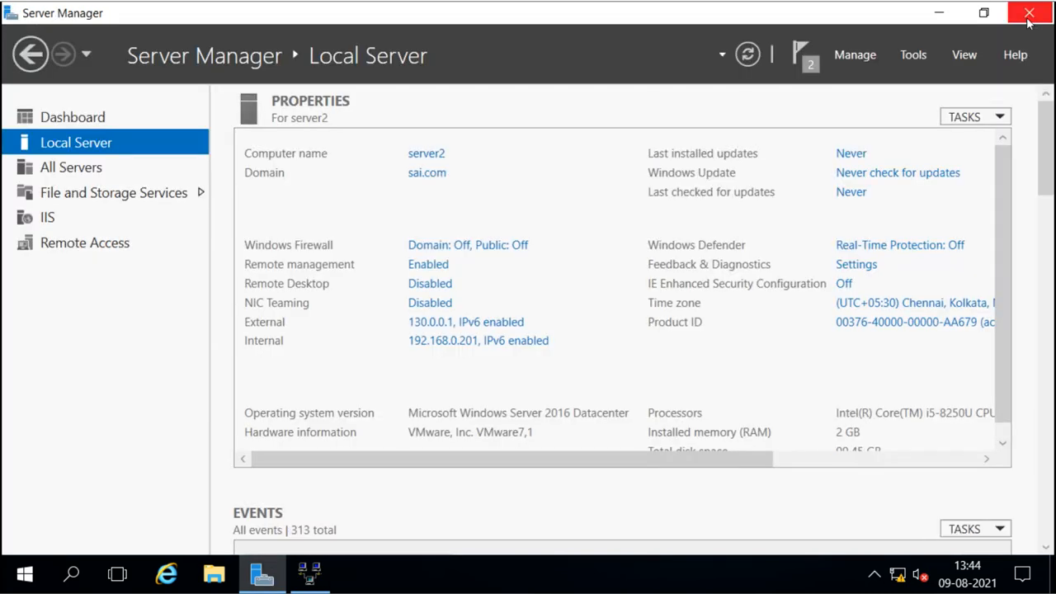
Try the Sai Tech VPN sign-in with the VPN user's name and password, then dismiss the policy error.
click(313, 567)
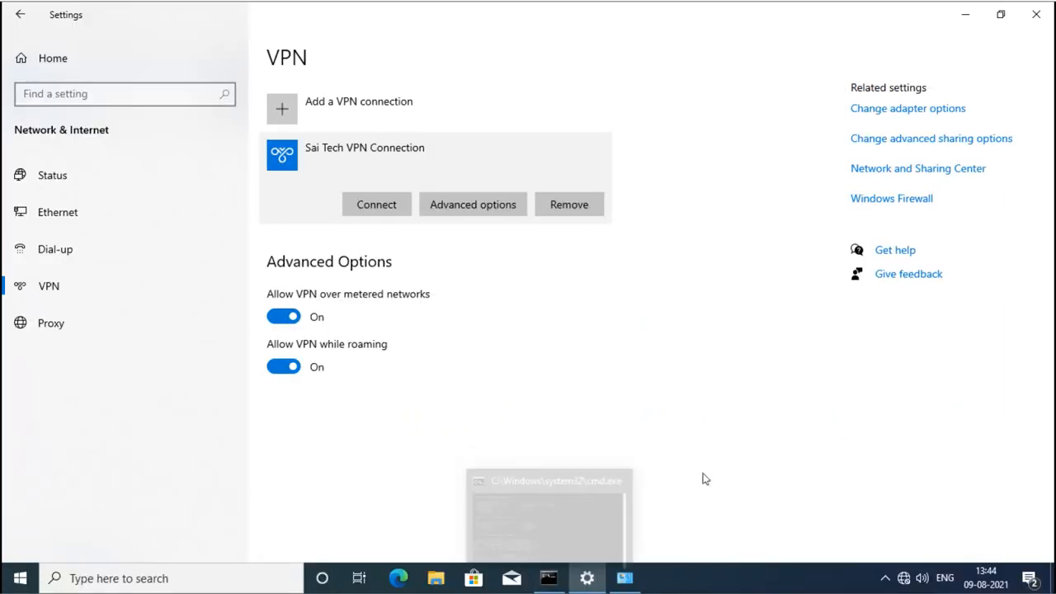
click(382, 207)
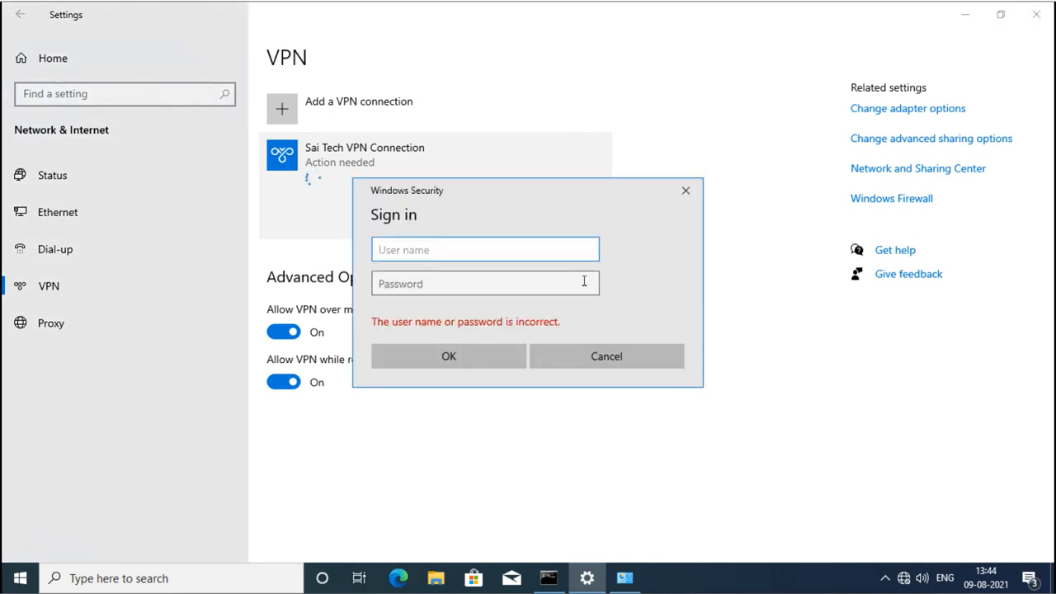
text(sai\vpnuser2)
click(584, 282)
text(••)
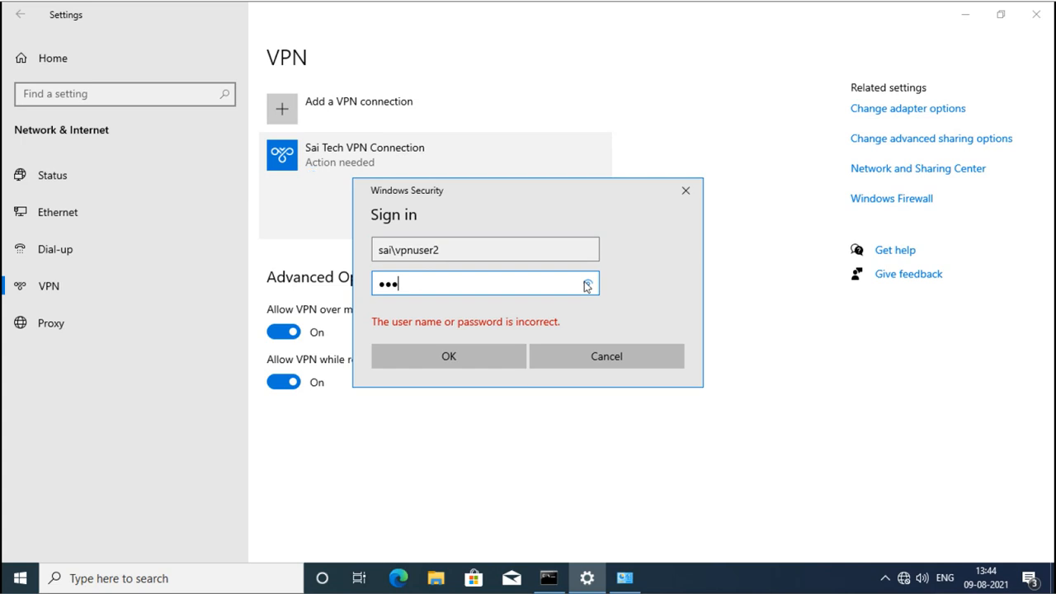
text(•••••)
key(Return)
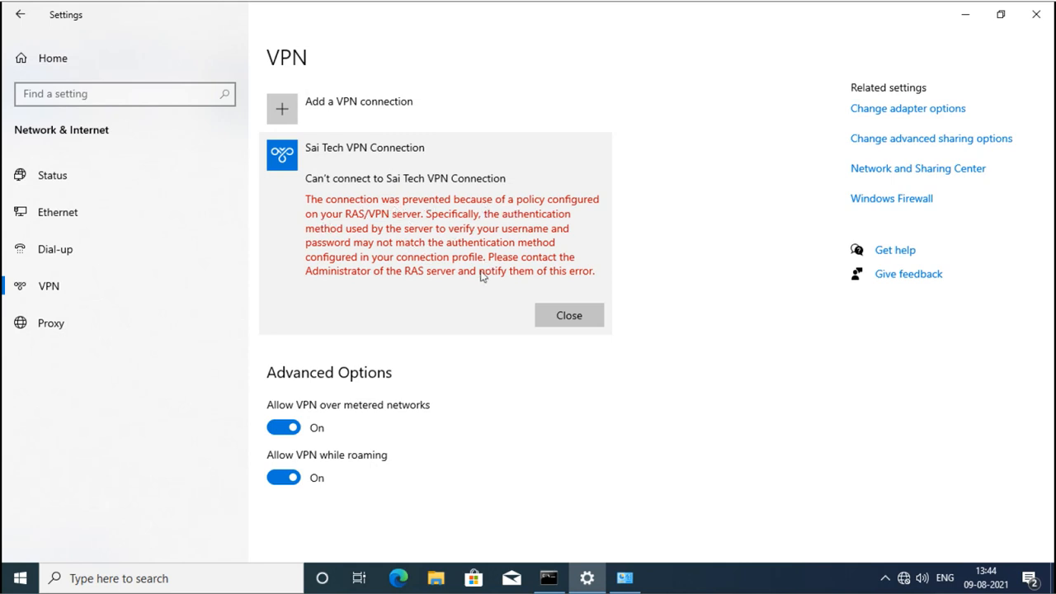
click(550, 313)
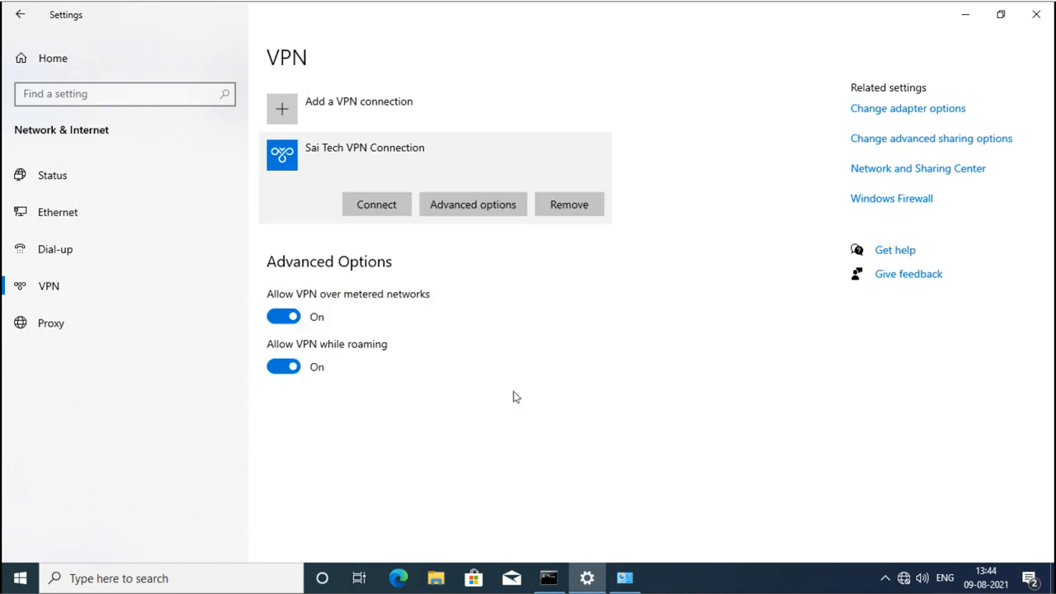
mouse_move(549, 578)
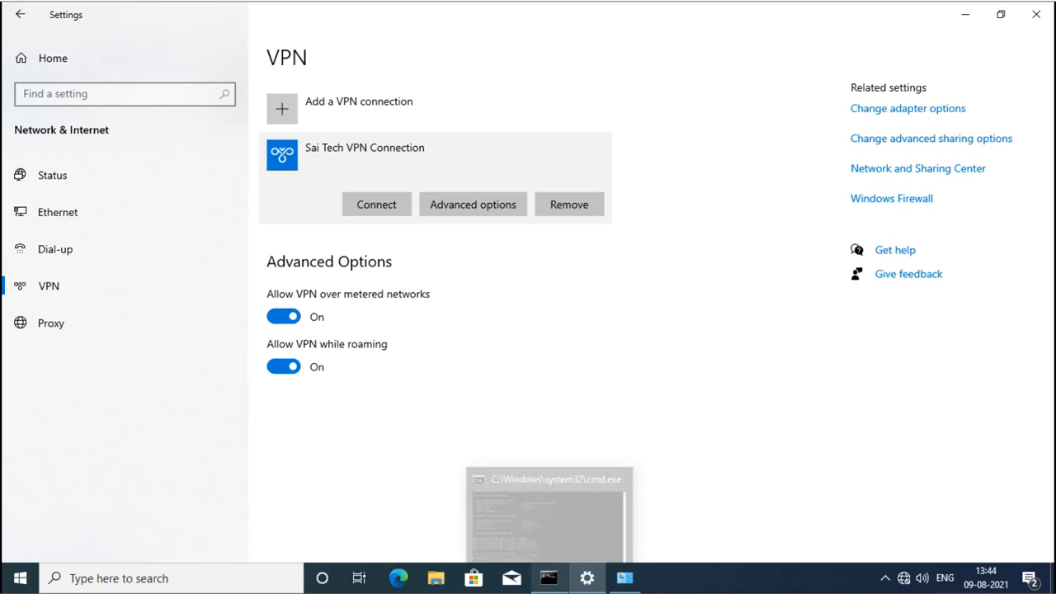
click(625, 578)
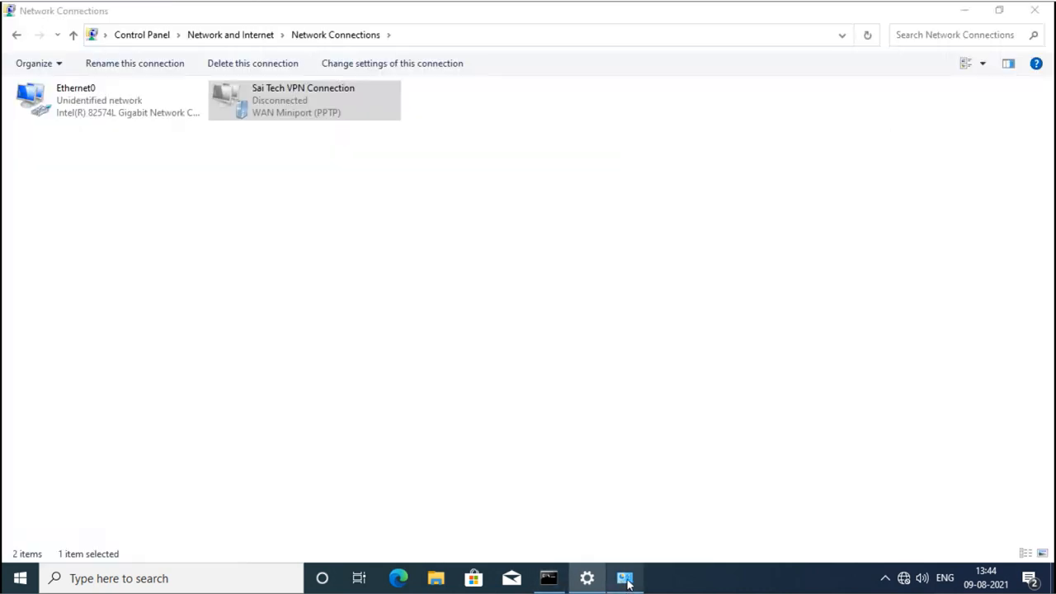
Keep optional data encryption in the Sai Tech VPN Connection's security properties and save.
right_click(273, 109)
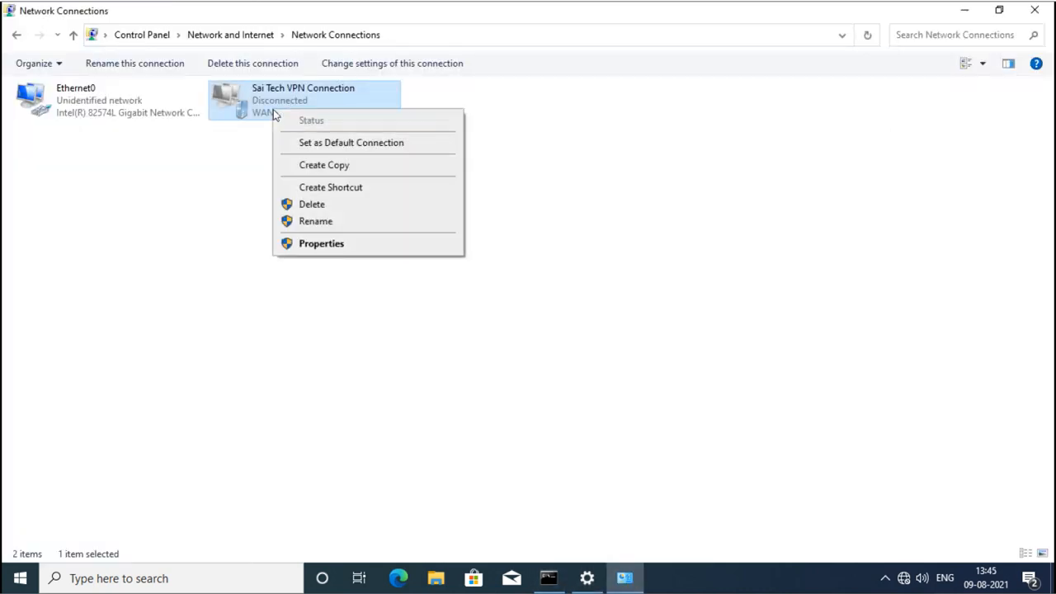
click(322, 244)
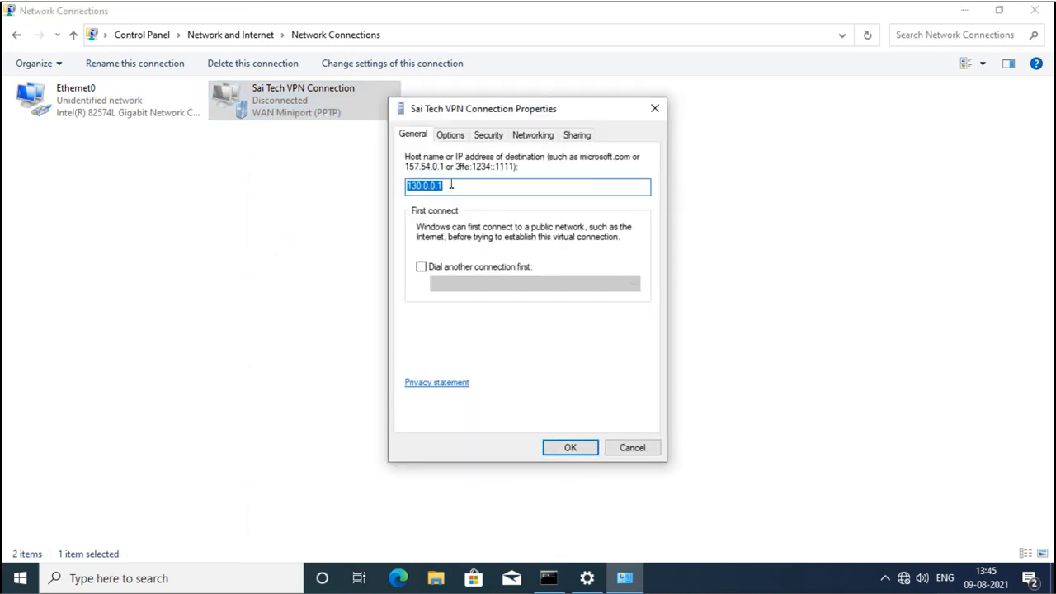
click(490, 136)
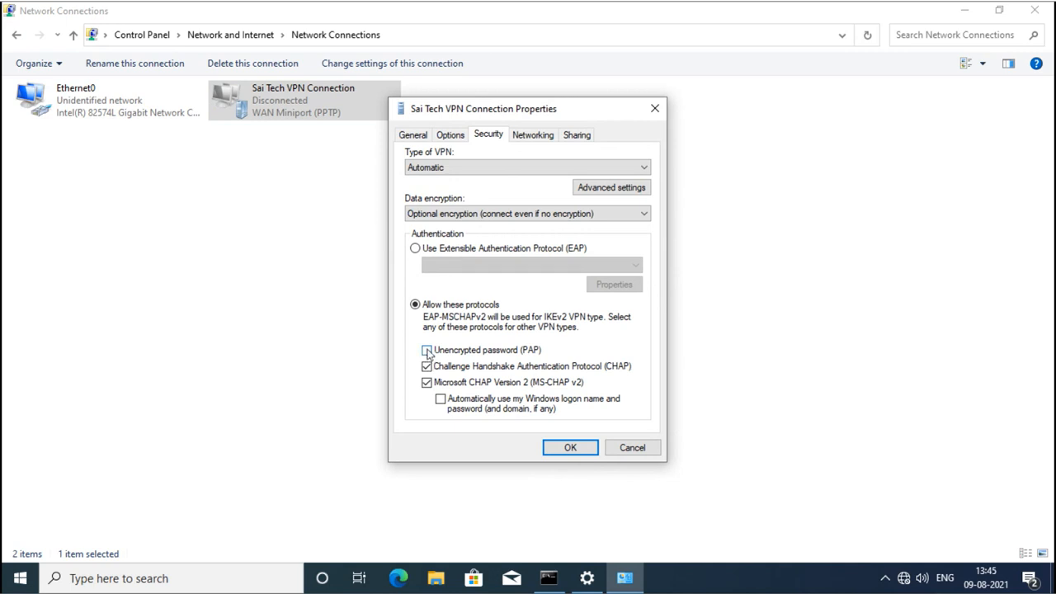
click(451, 215)
click(452, 214)
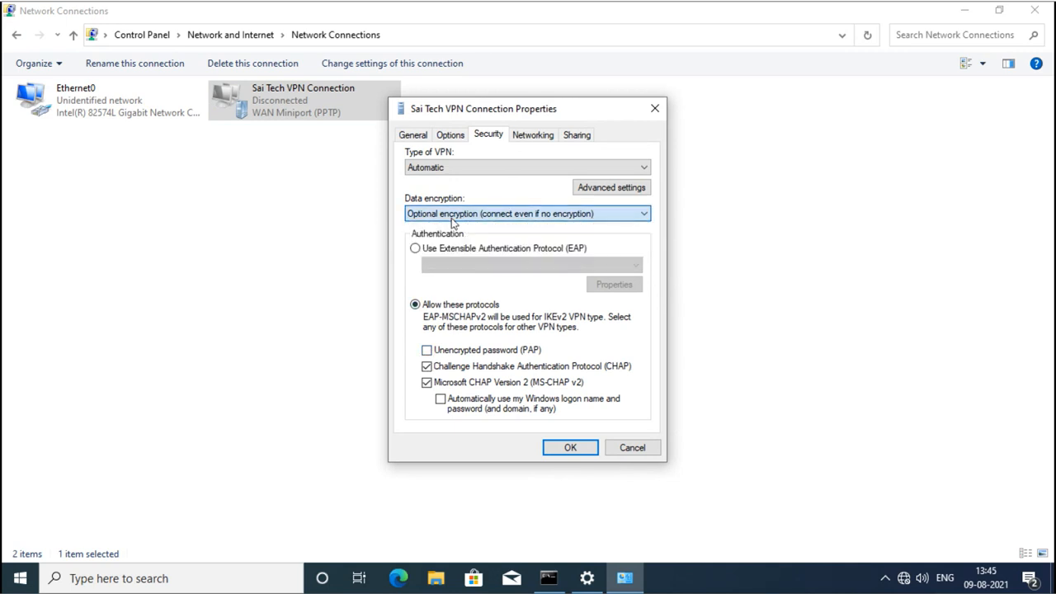
click(568, 448)
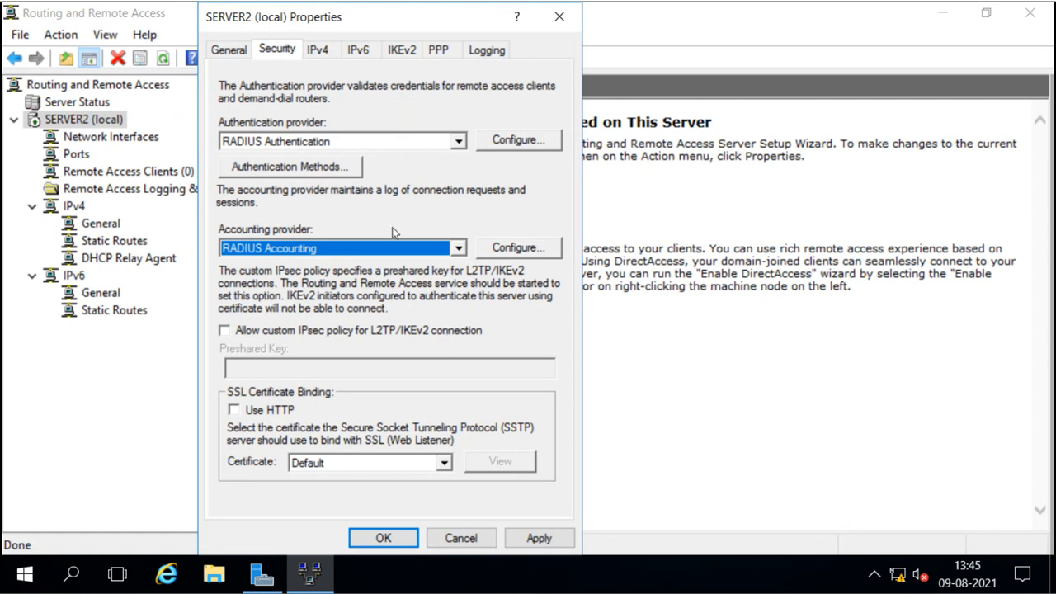
Keep RADIUS Accounting as SERVER2's accounting provider and apply the security settings.
click(459, 254)
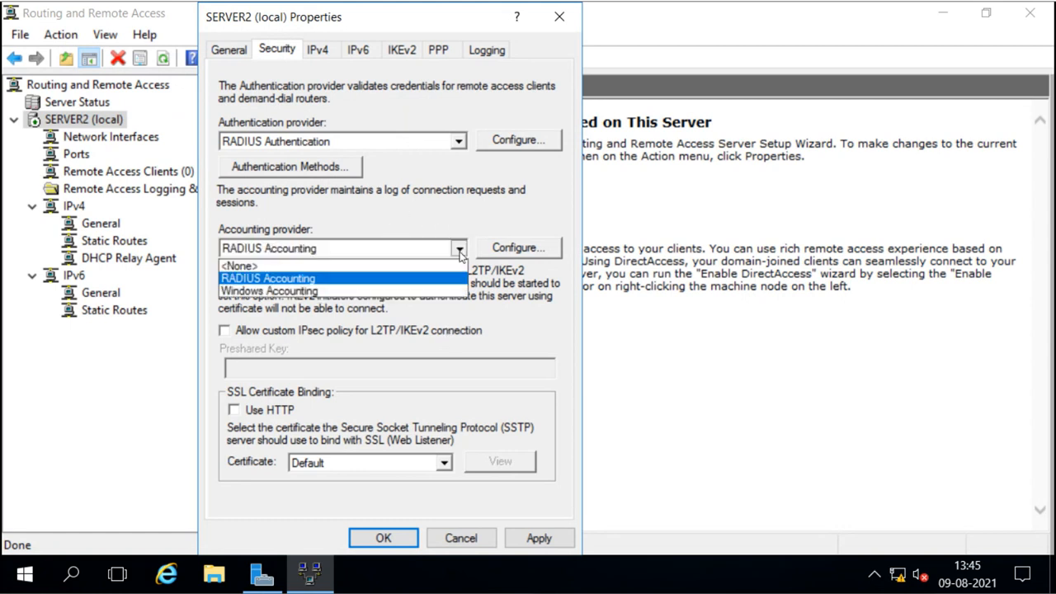
click(298, 276)
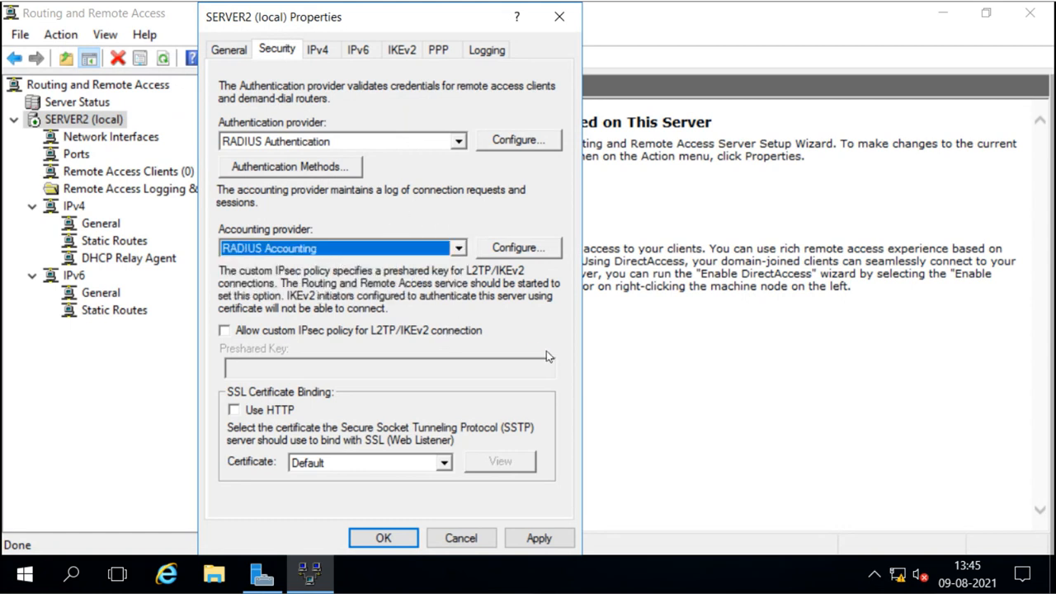
click(548, 536)
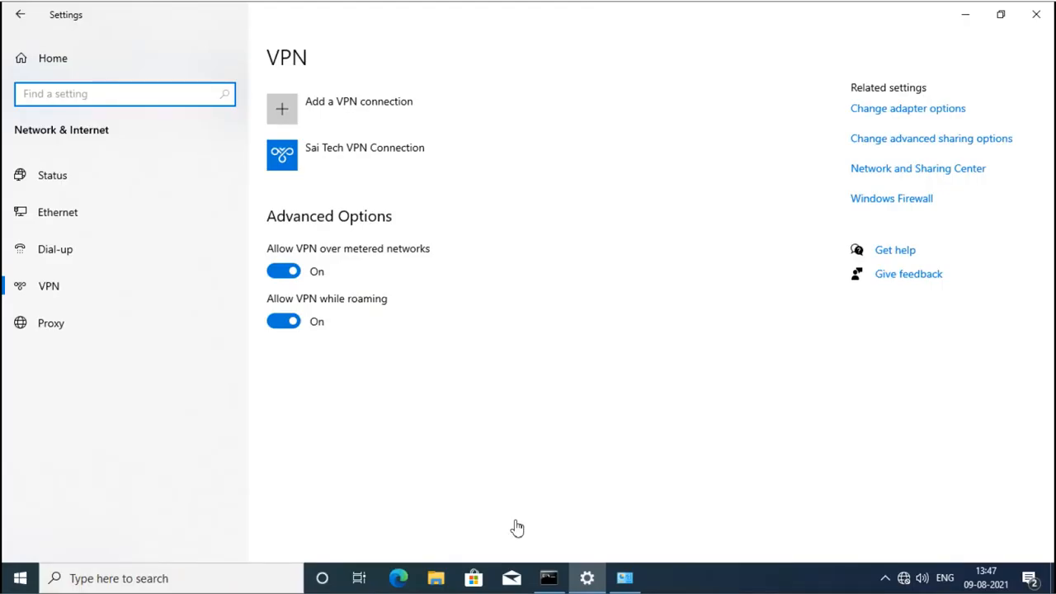
Connect the Sai Tech VPN Connection, signing in with the second VPN user's name and password.
click(363, 159)
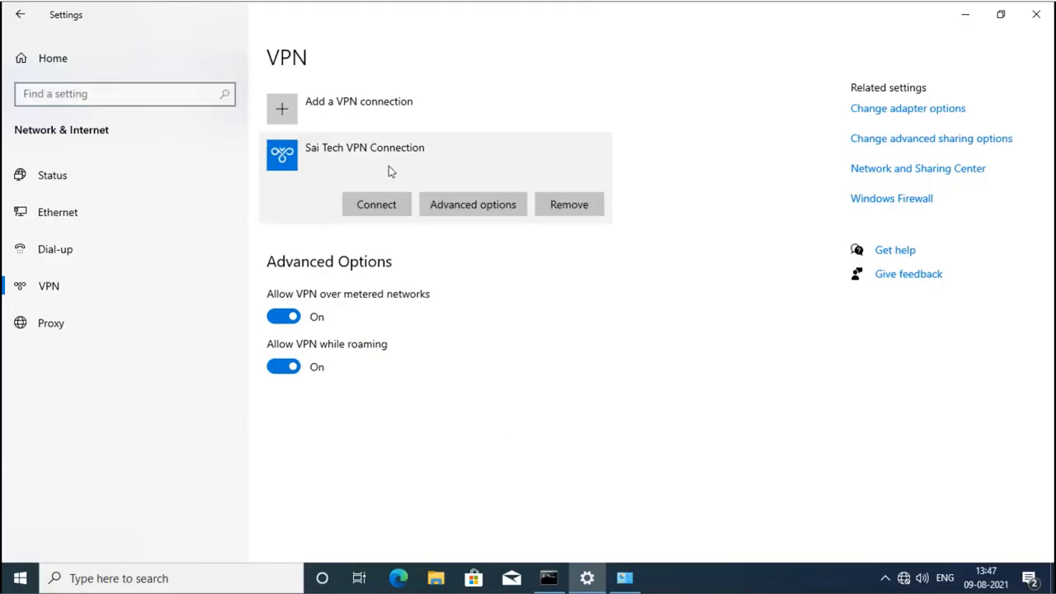
click(369, 208)
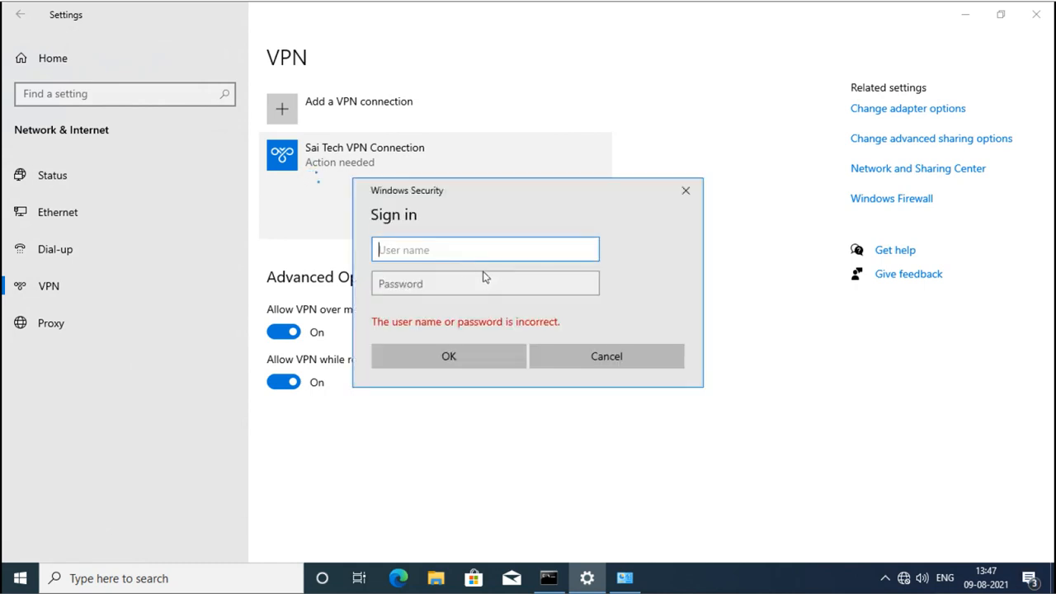
text(sai\vpnuser2)
key(Tab)
text(password)
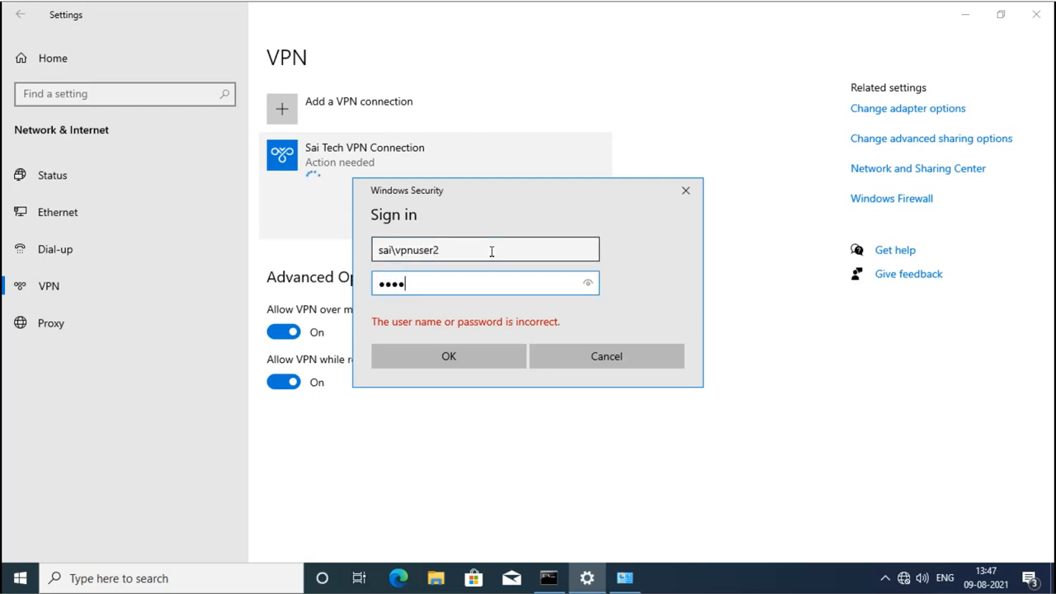
key(Return)
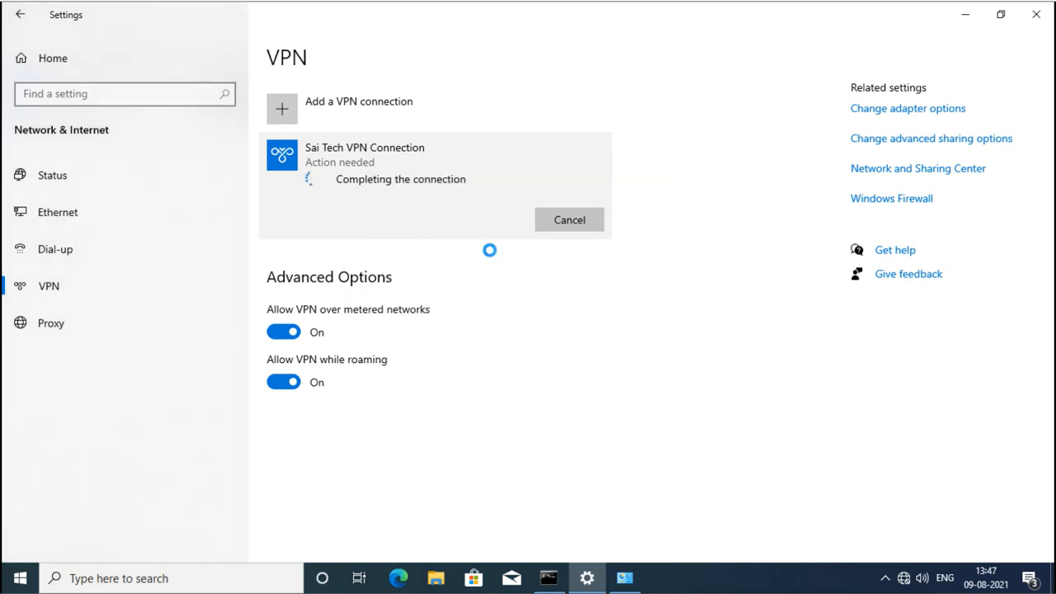
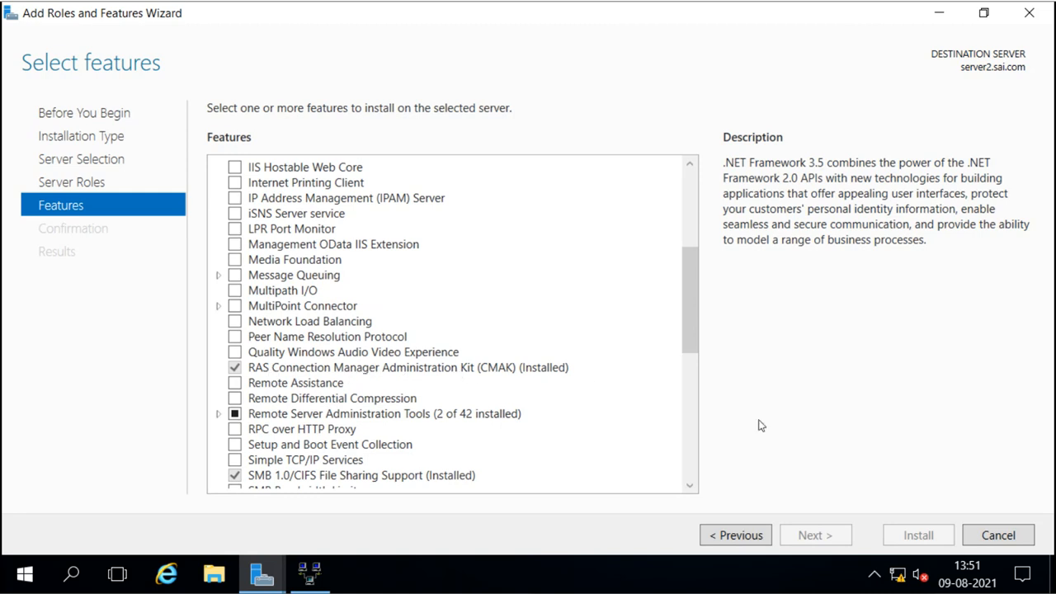
Close the features wizard and start a new CMAK profile targeting Windows Vista or above.
click(980, 536)
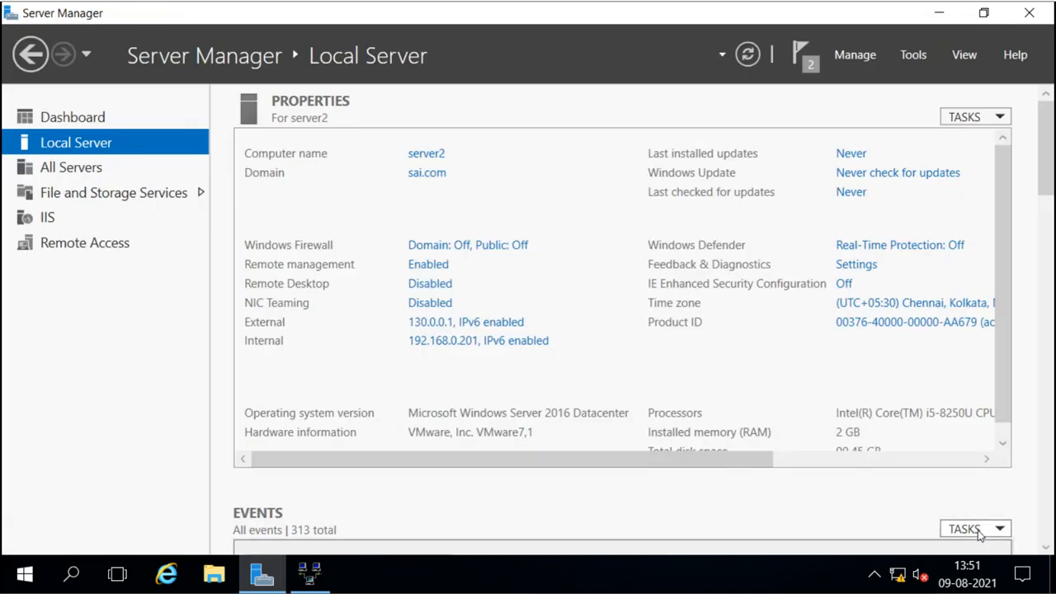
click(911, 55)
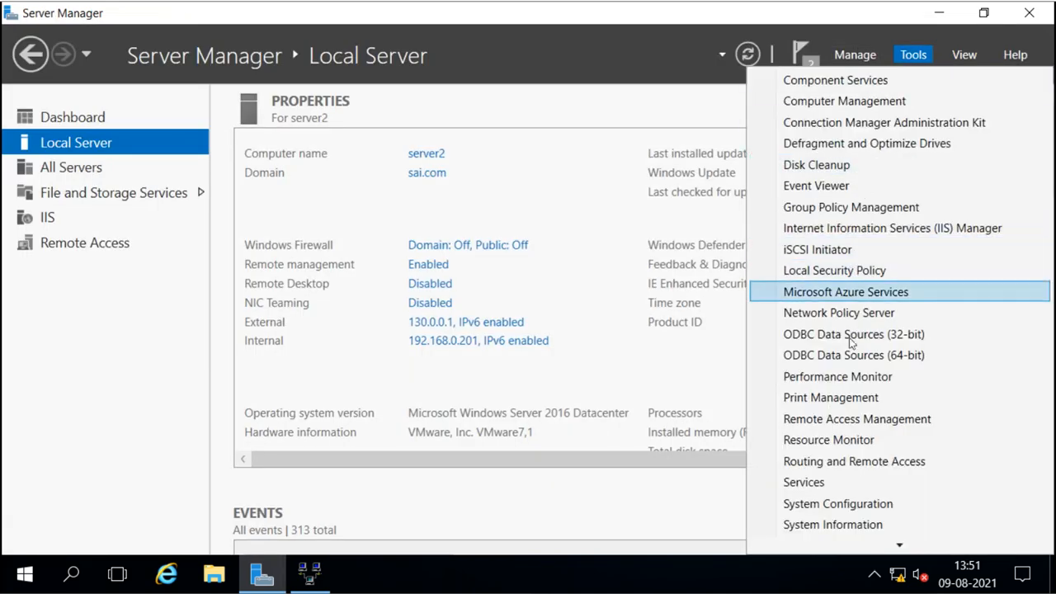
click(868, 124)
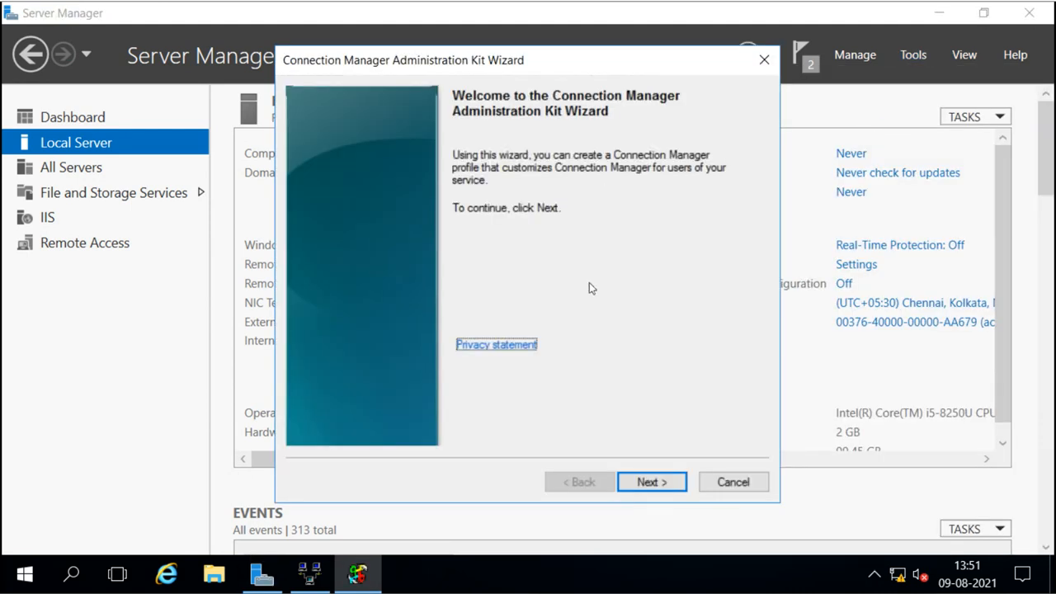
click(646, 484)
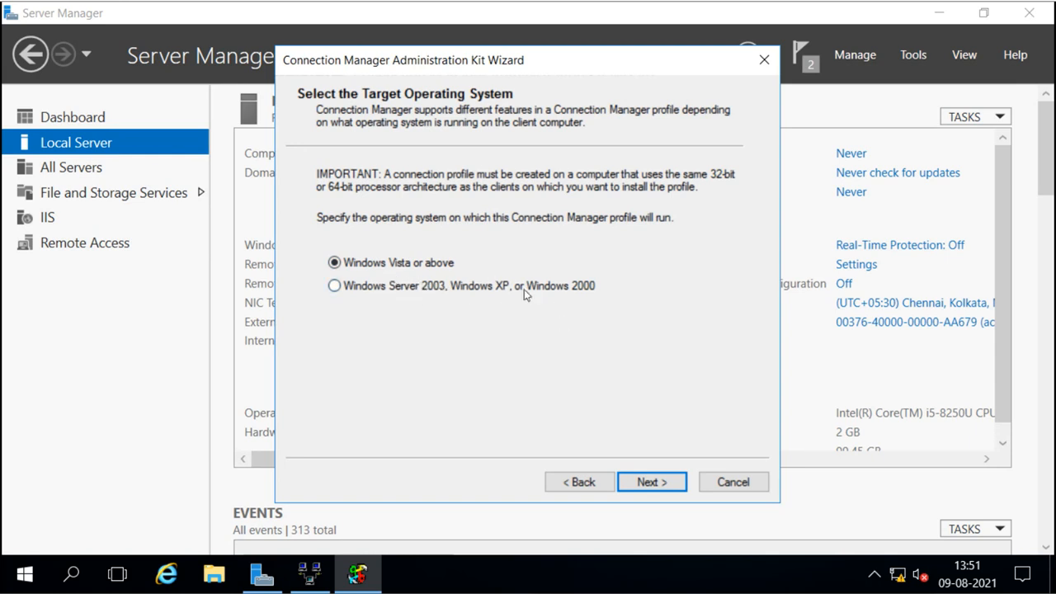
click(654, 482)
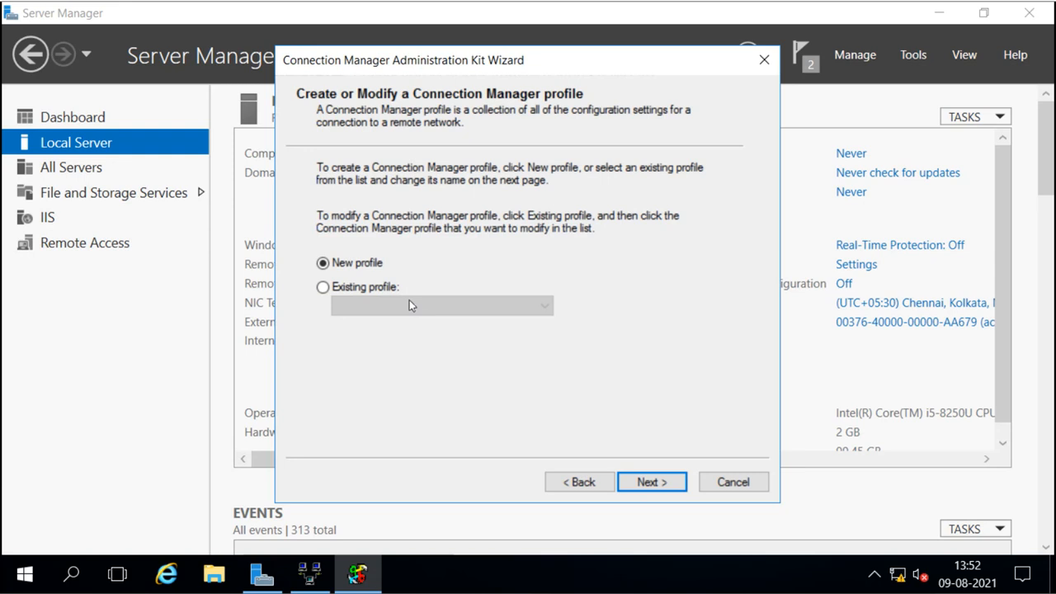
click(664, 482)
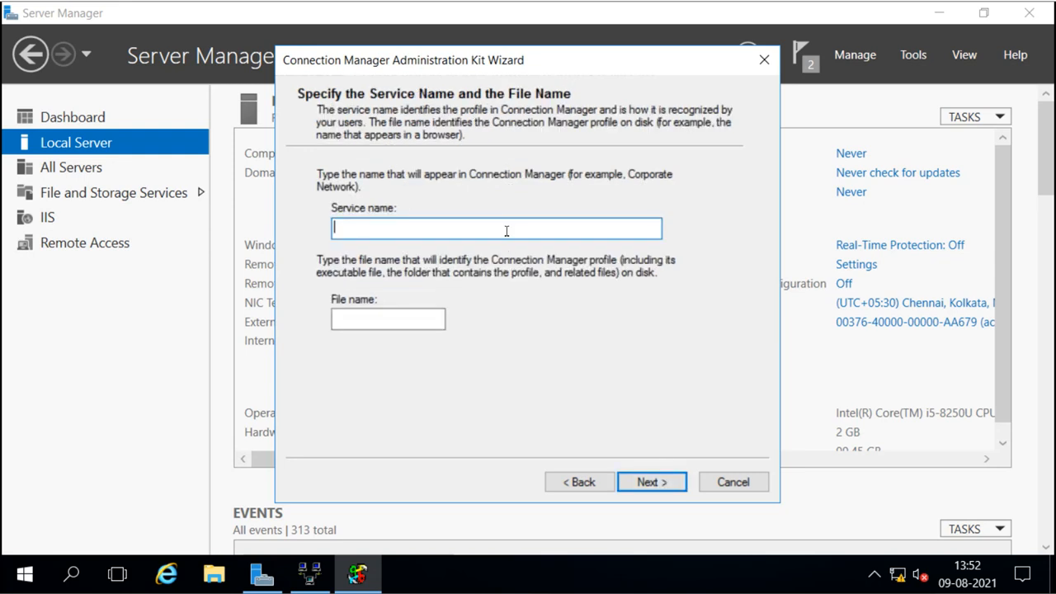
Enter the service name 'VPN for Sai Tech'.
text(sai)
key(BackSpace)
key(BackSpace)
text(v)
key(BackSpace)
text(VPN for Sai)
key(BackSpace)
text(Tech)
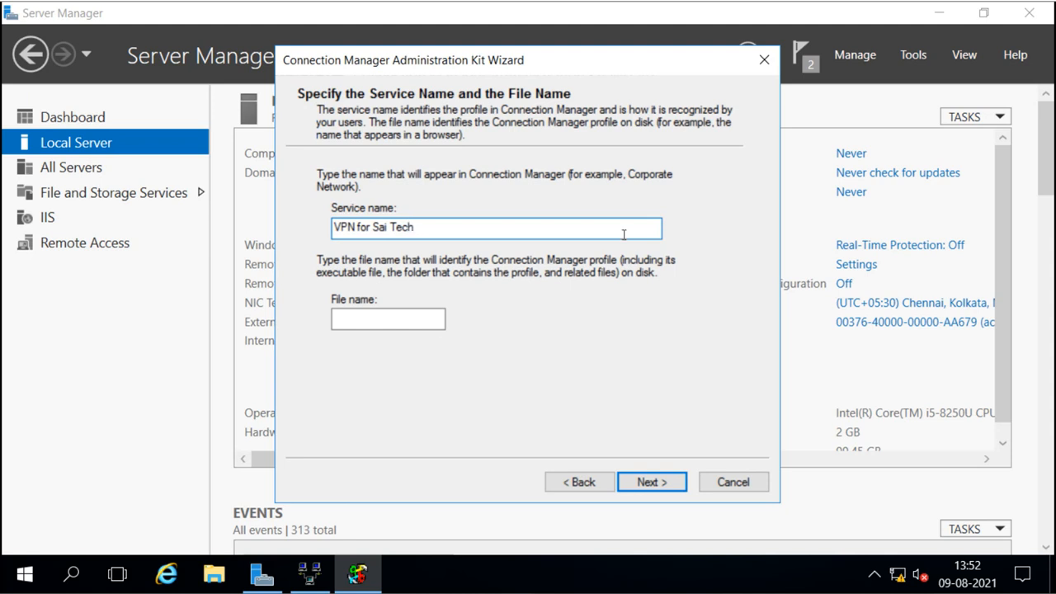
Set the file name to saiVPN, skipping the realm name and profile merging.
click(415, 318)
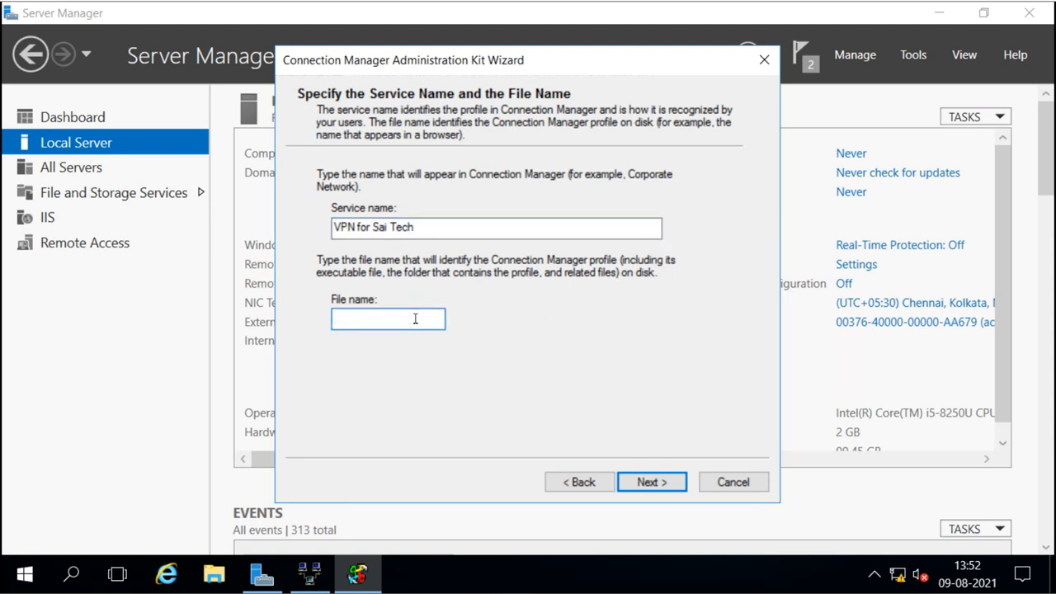
text(saiVPN)
click(647, 484)
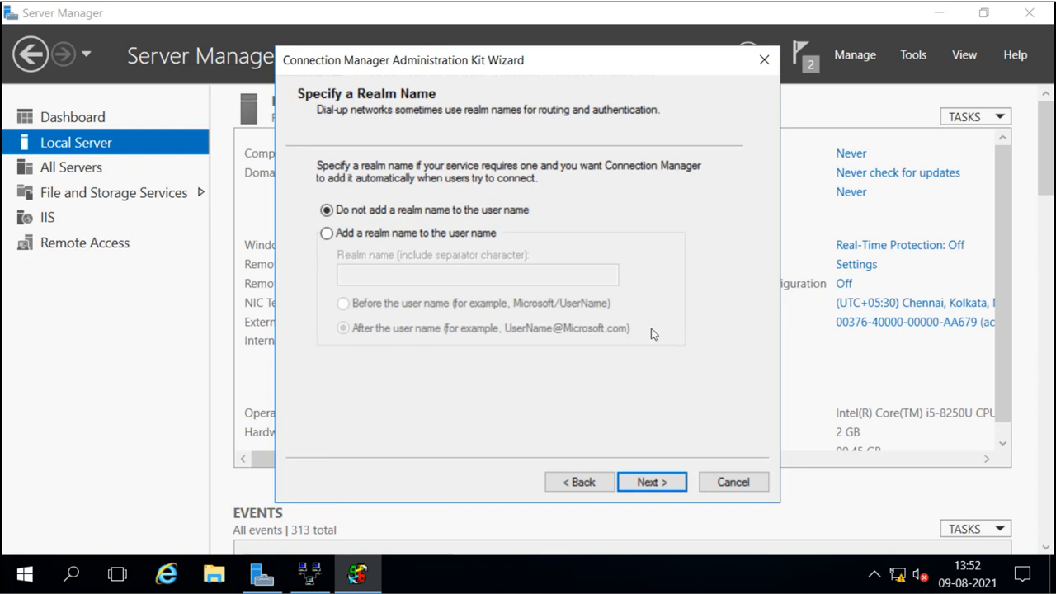
click(649, 483)
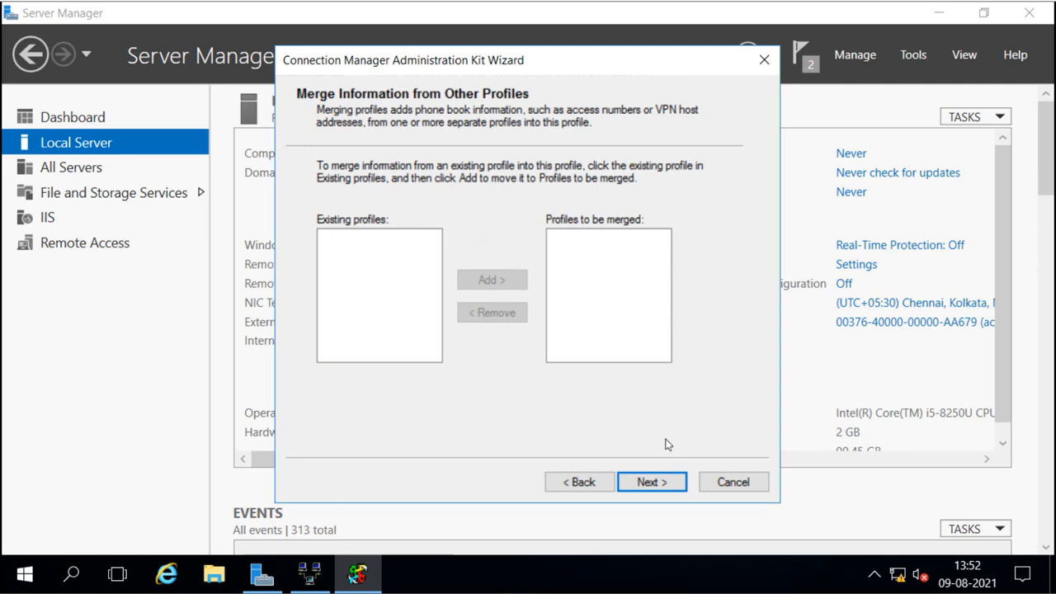
click(652, 483)
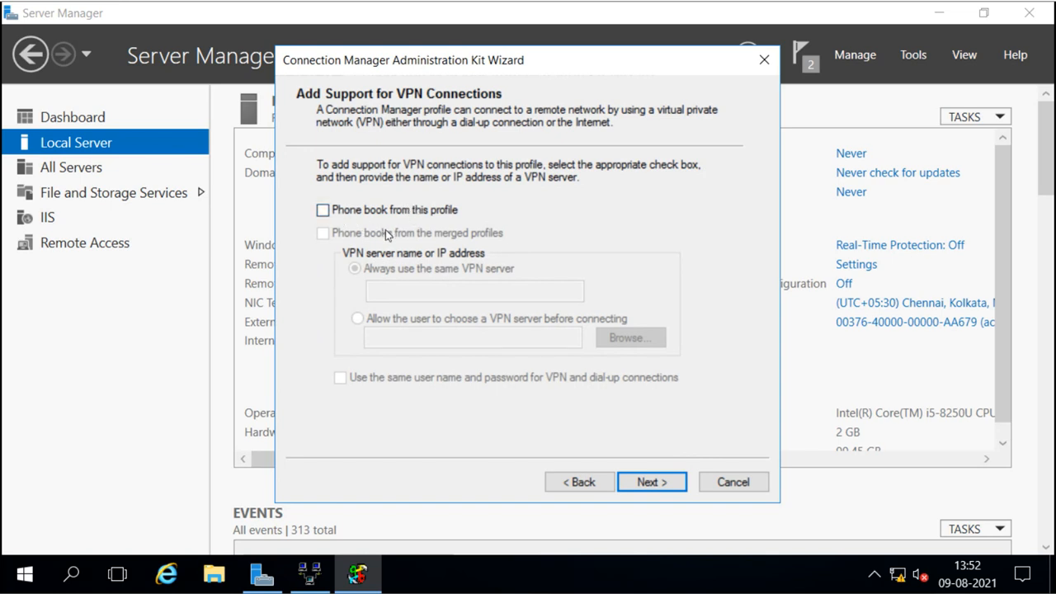
Turn off automatic phone book update downloads on the Custom Phone Book page.
click(649, 483)
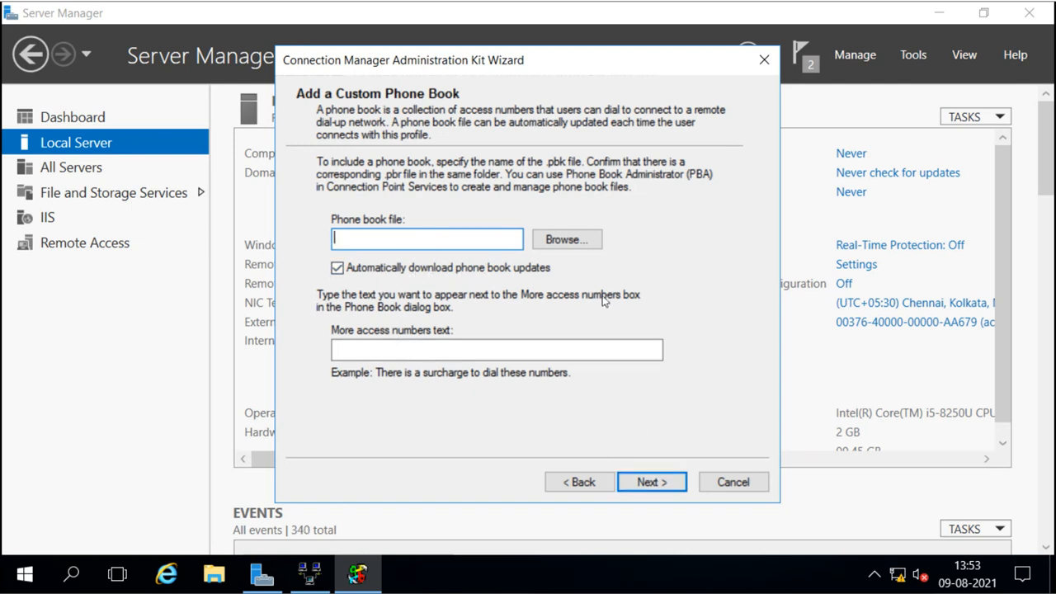
click(651, 480)
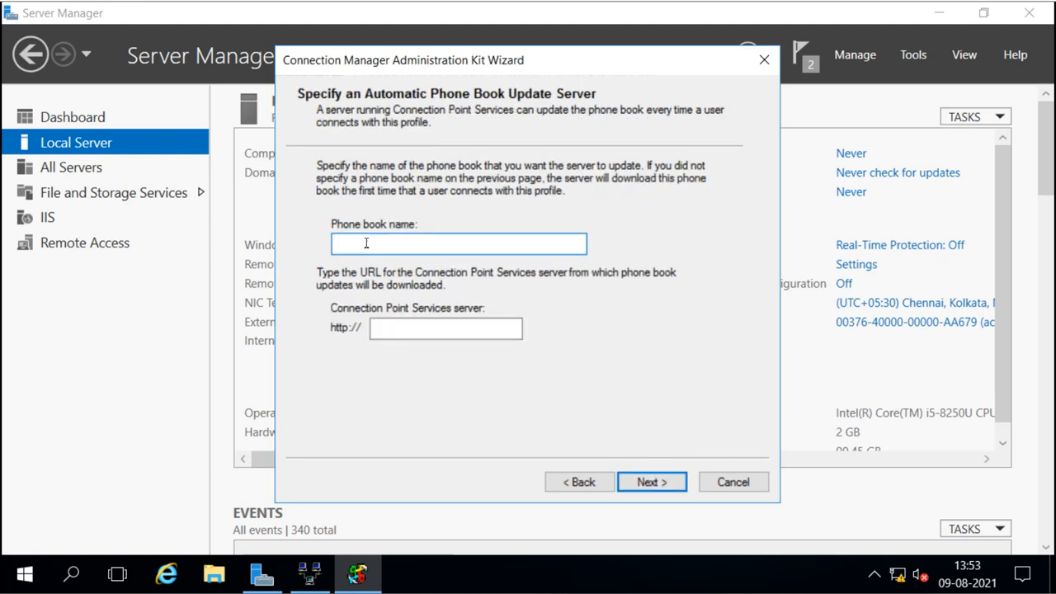
click(644, 477)
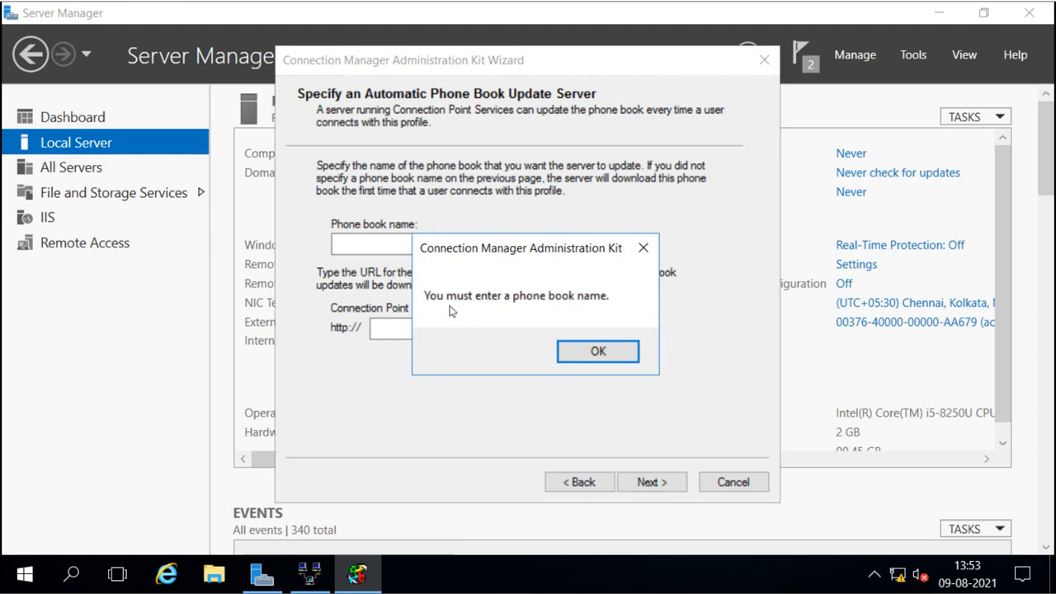
click(596, 351)
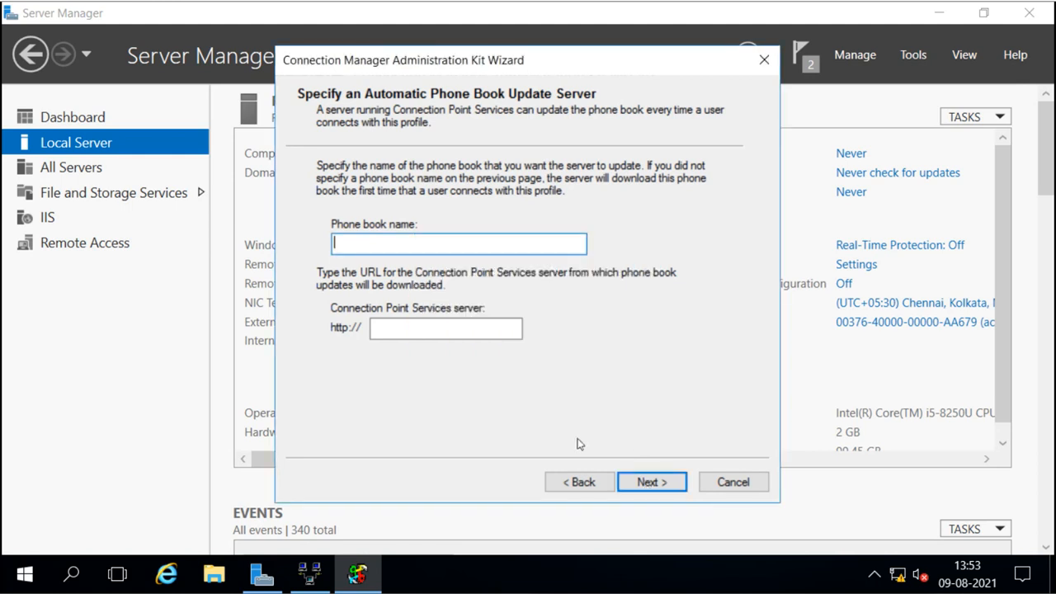
click(580, 482)
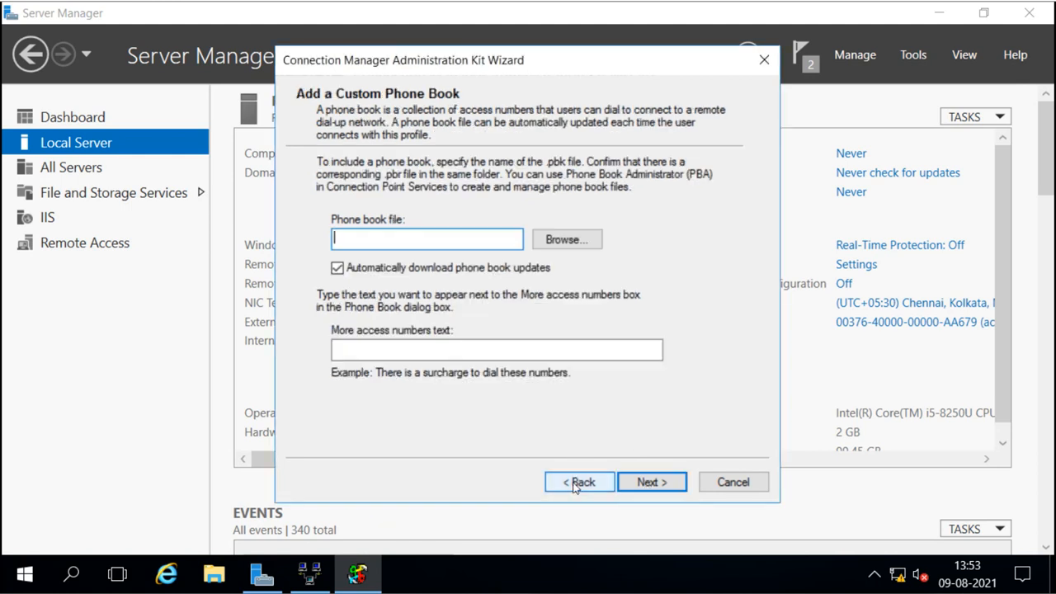
click(340, 271)
click(648, 484)
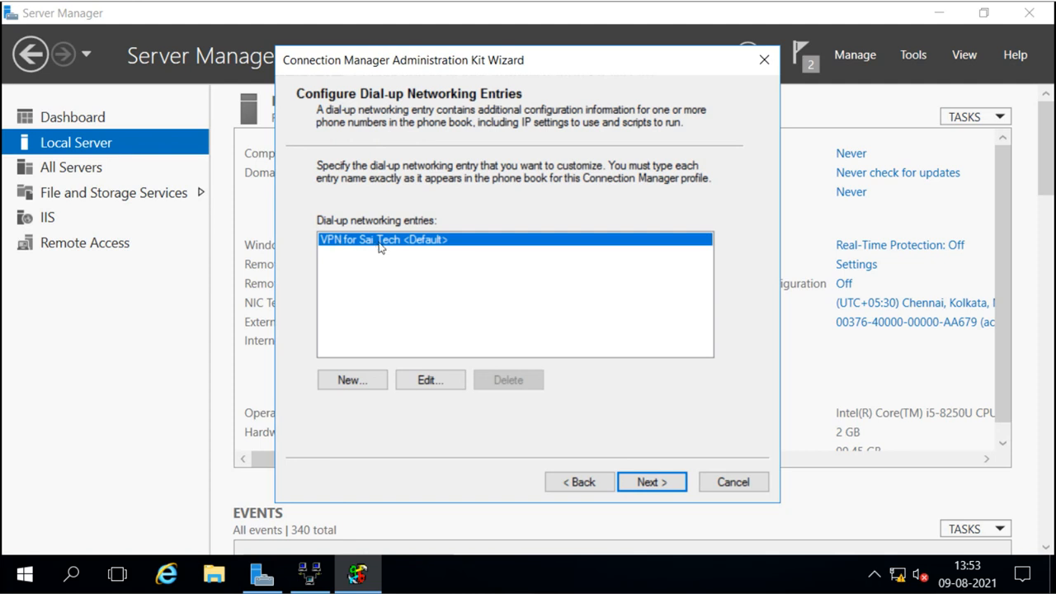
Keep the default dial-up entry, routing tables and proxy settings.
click(653, 487)
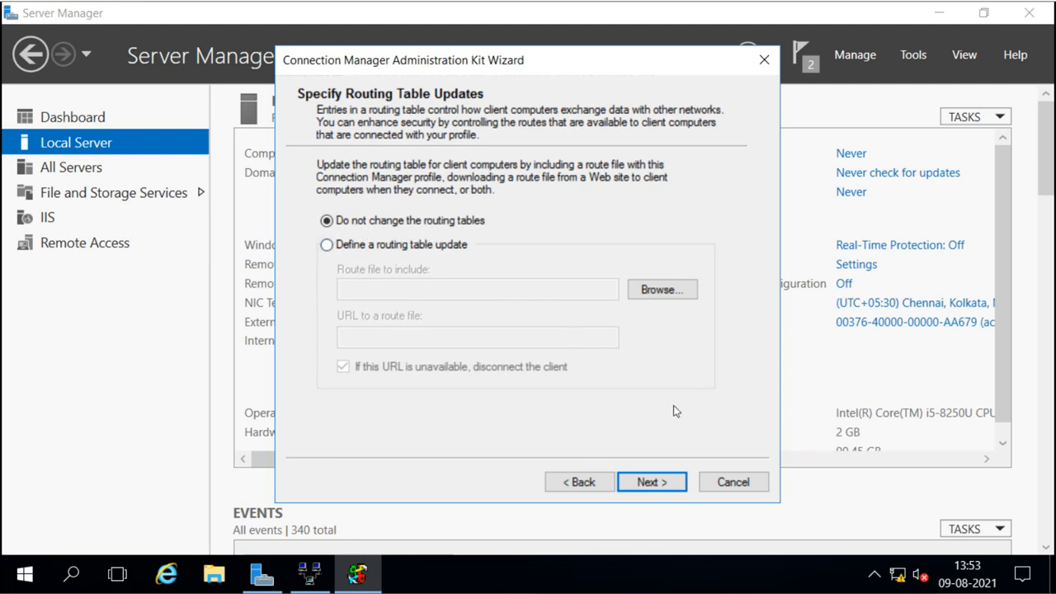
click(651, 482)
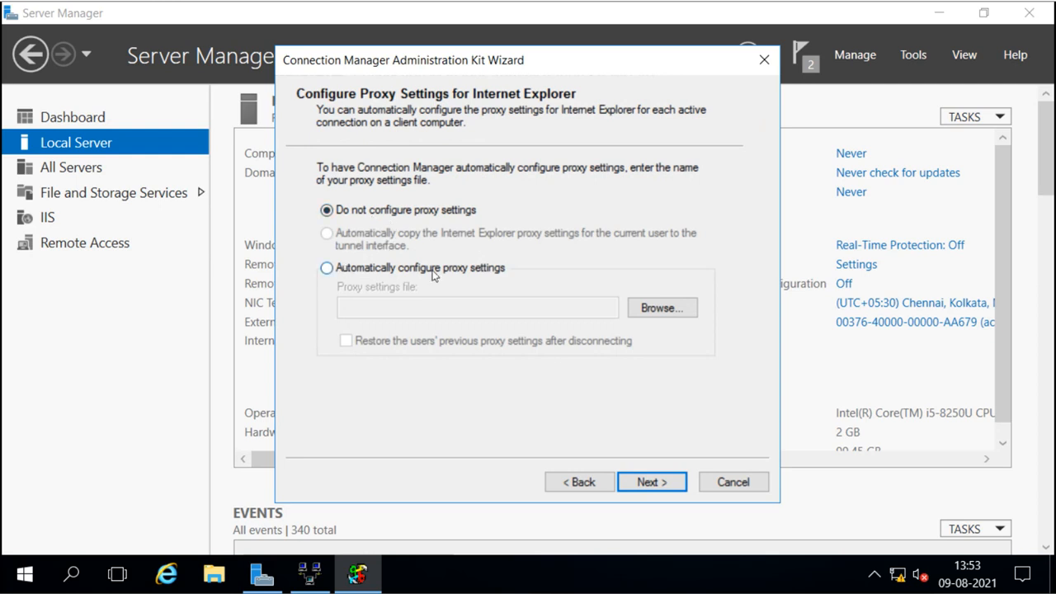
click(652, 482)
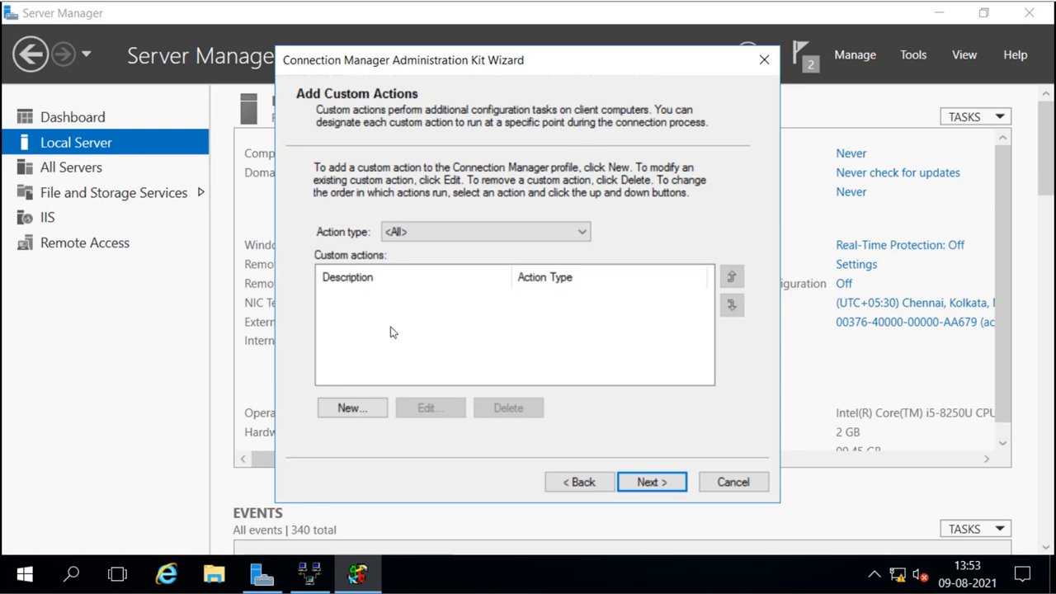
Skip adding any custom actions.
click(349, 408)
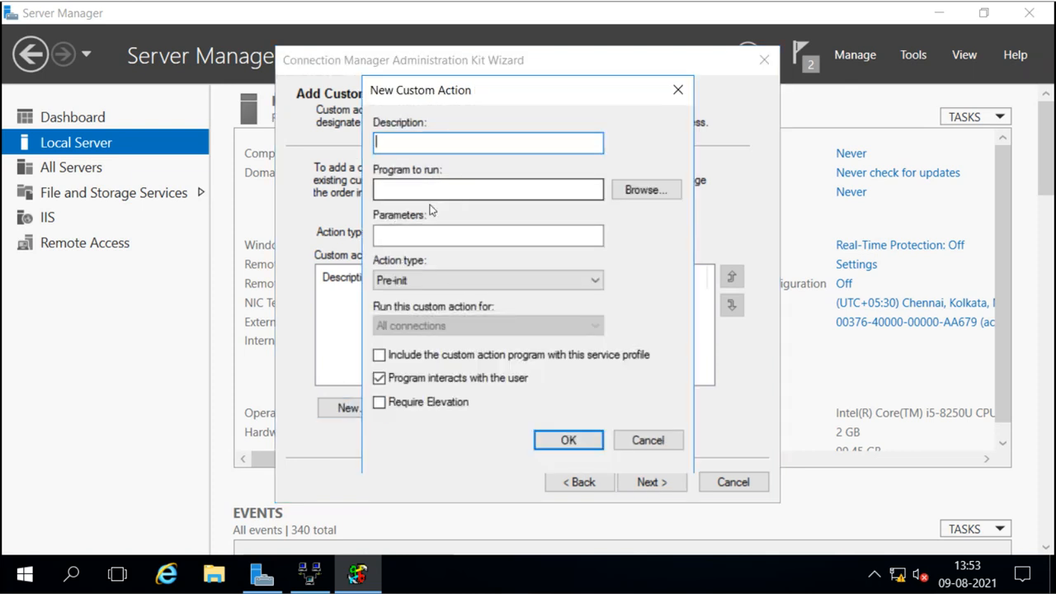
click(627, 438)
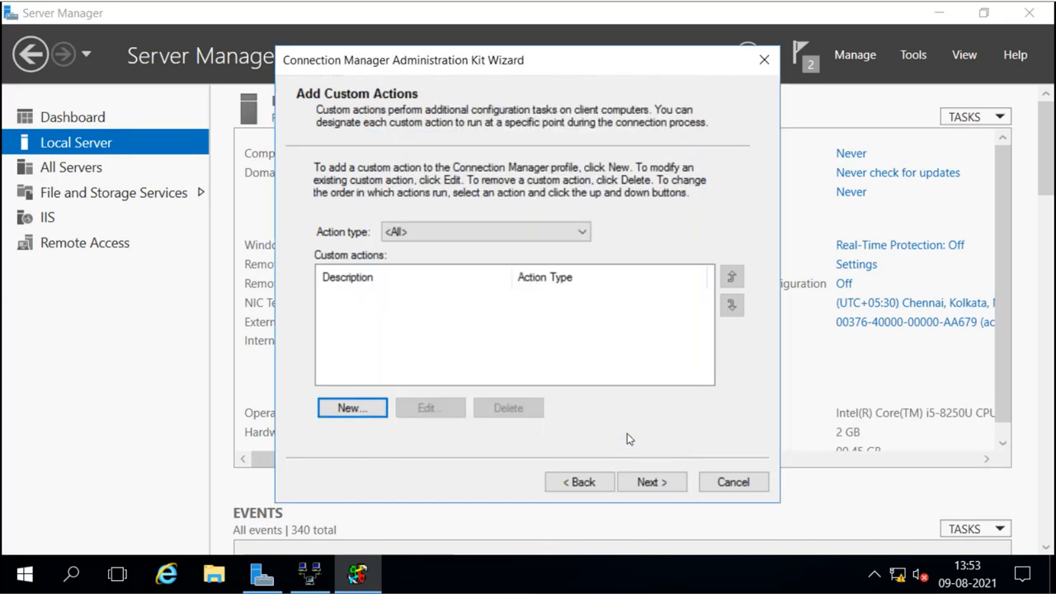
click(647, 481)
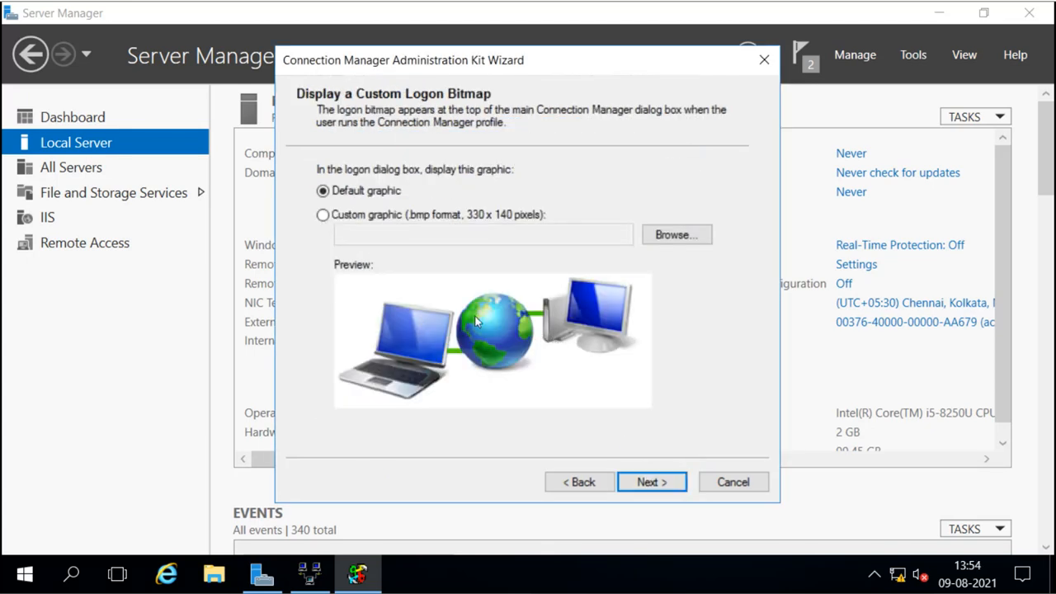
Use Documents\logo.bmp as the logon graphic, keeping the default phone book graphic and icons.
click(323, 215)
click(698, 236)
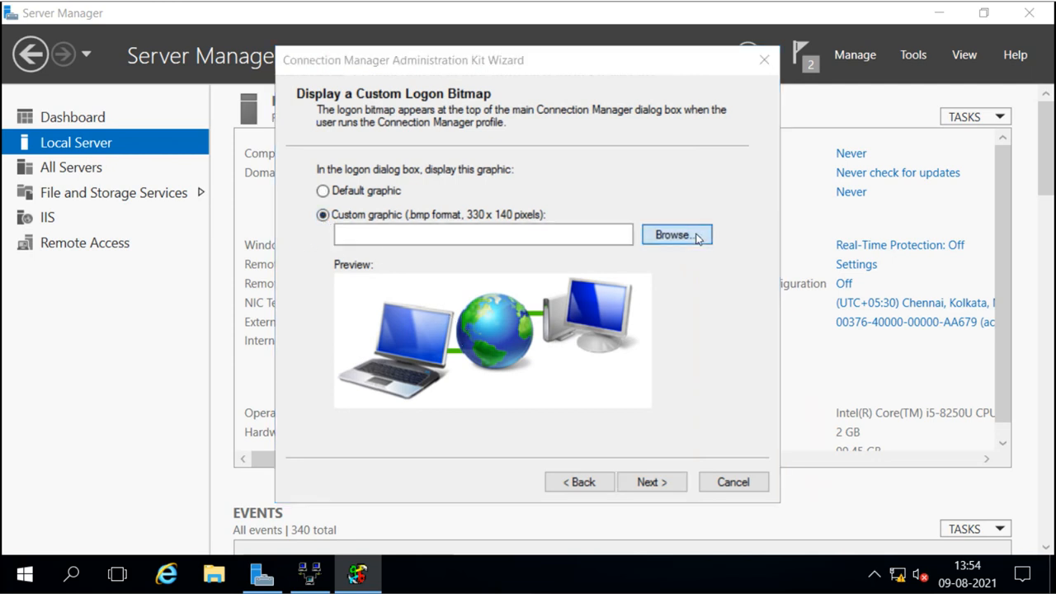
click(476, 198)
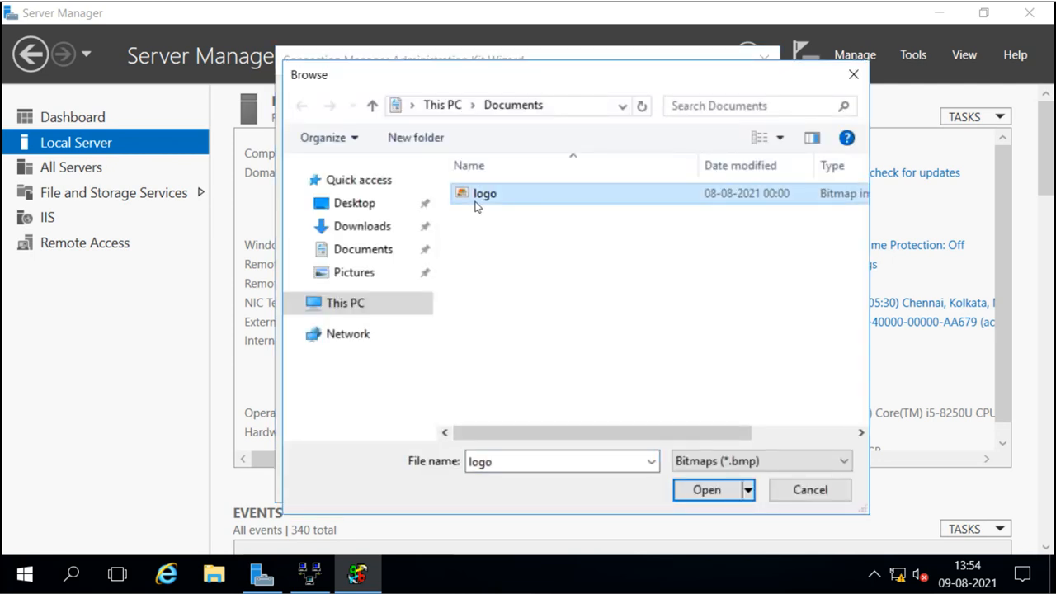
click(702, 489)
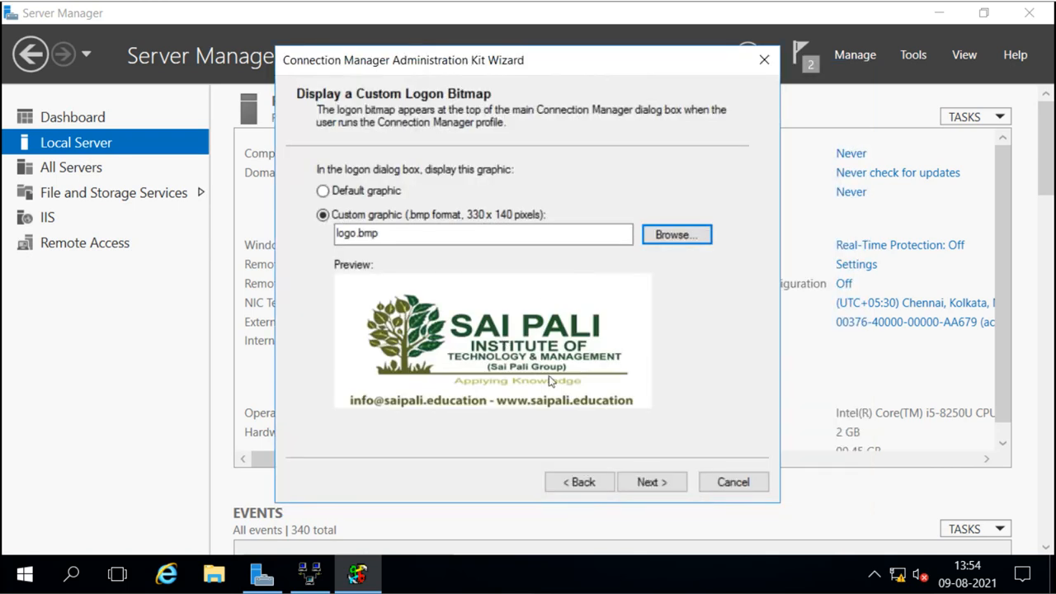
click(657, 489)
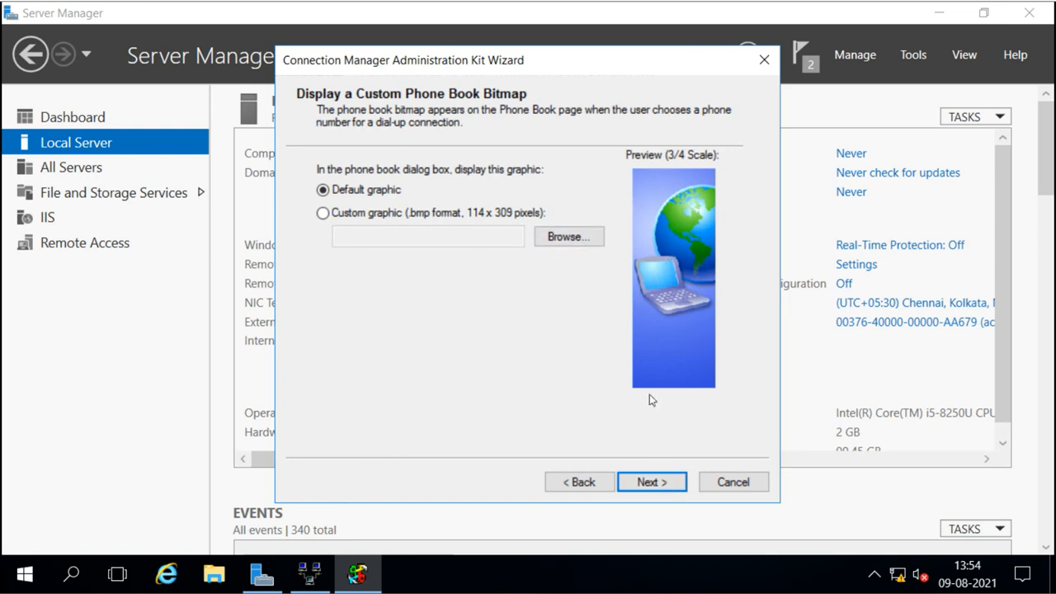
click(651, 482)
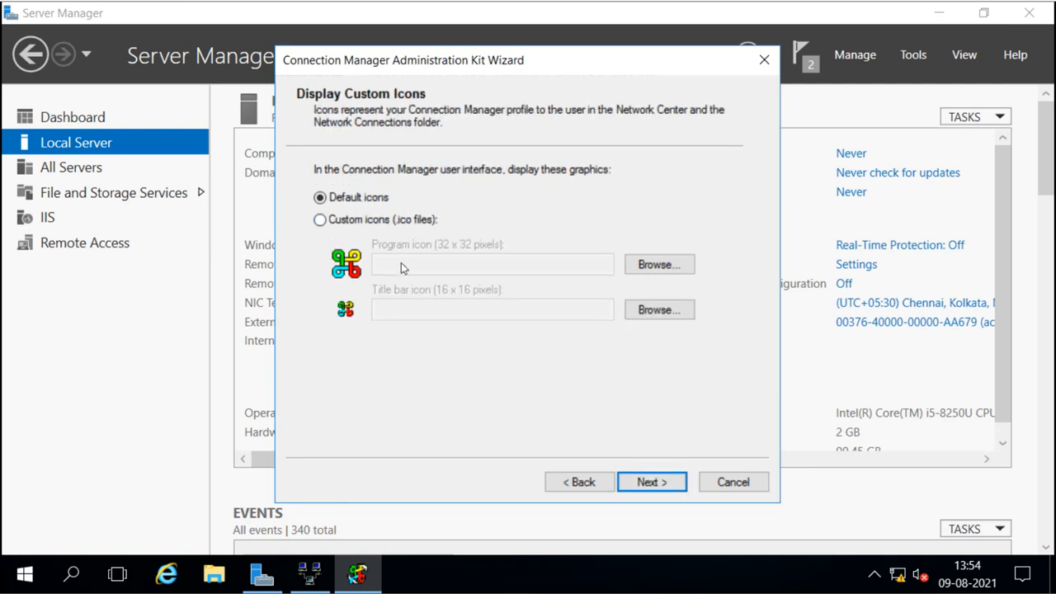
click(643, 483)
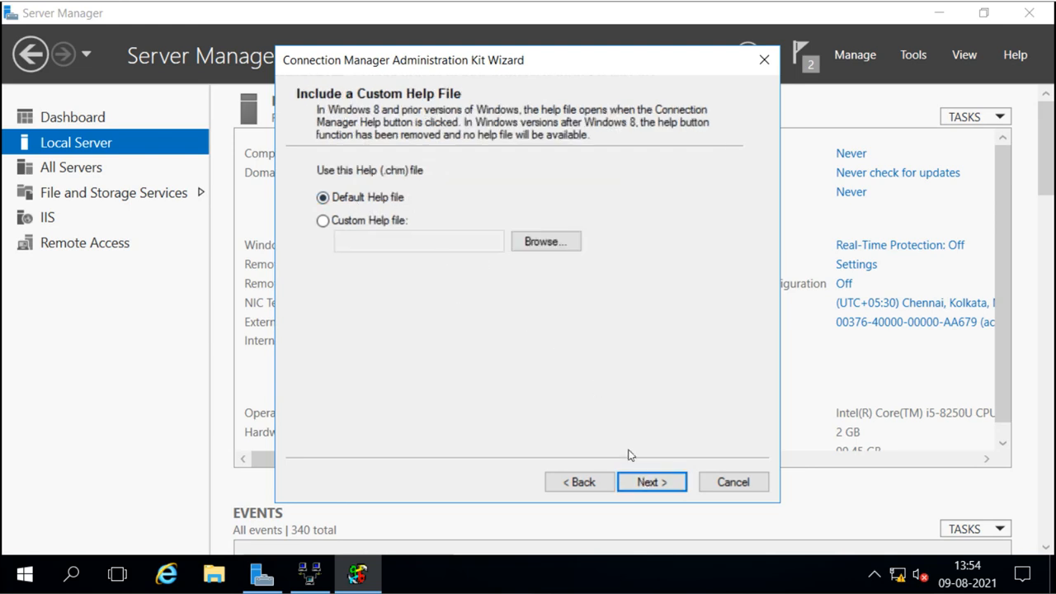
Accept default help, support, license and file options, build saiVPN.exe, and finish the wizard.
click(649, 482)
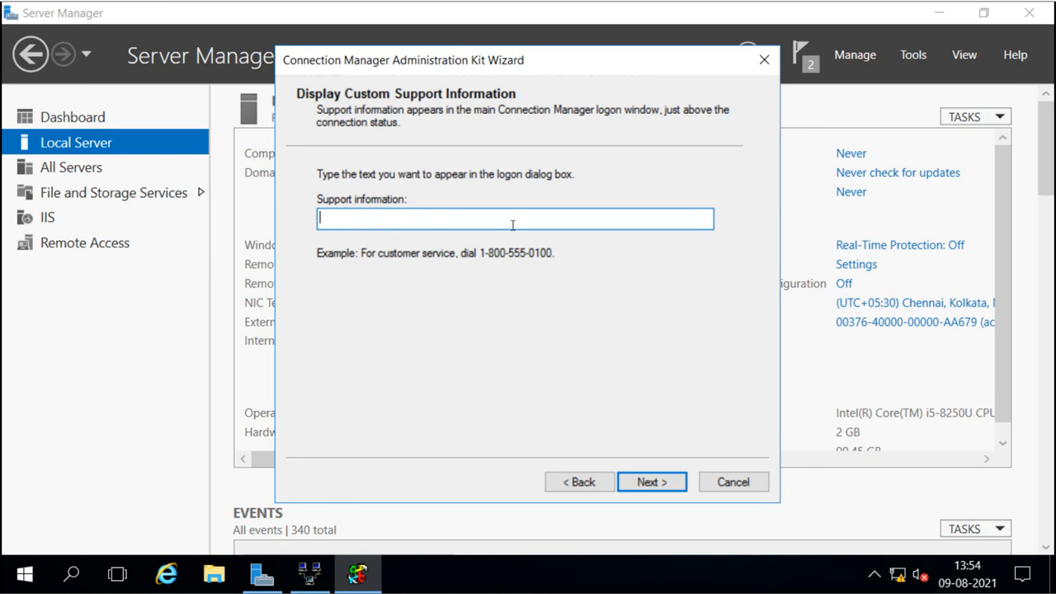
click(642, 483)
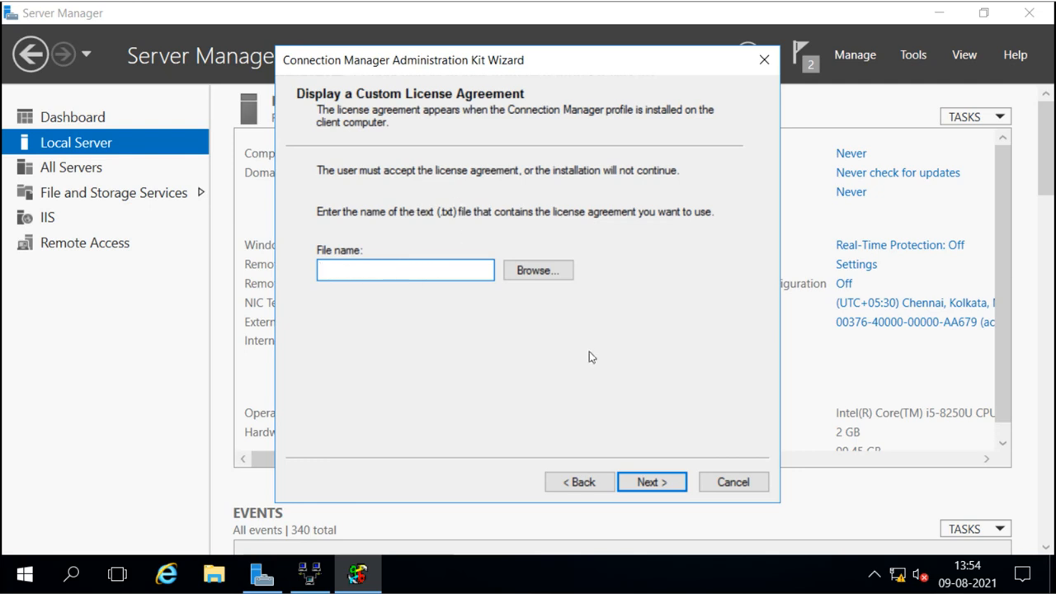
click(650, 482)
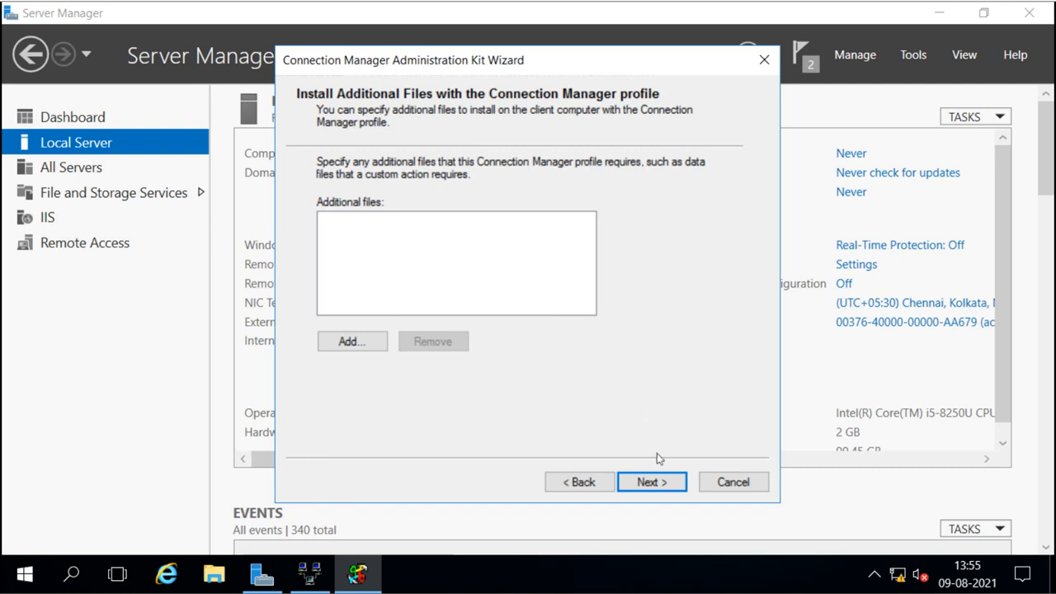
click(659, 487)
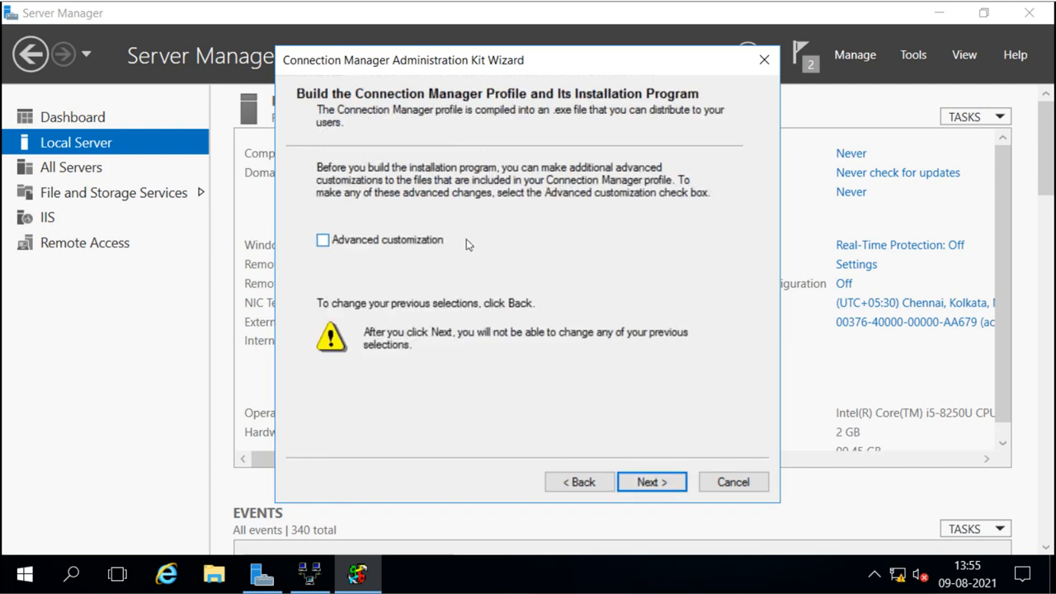
click(660, 482)
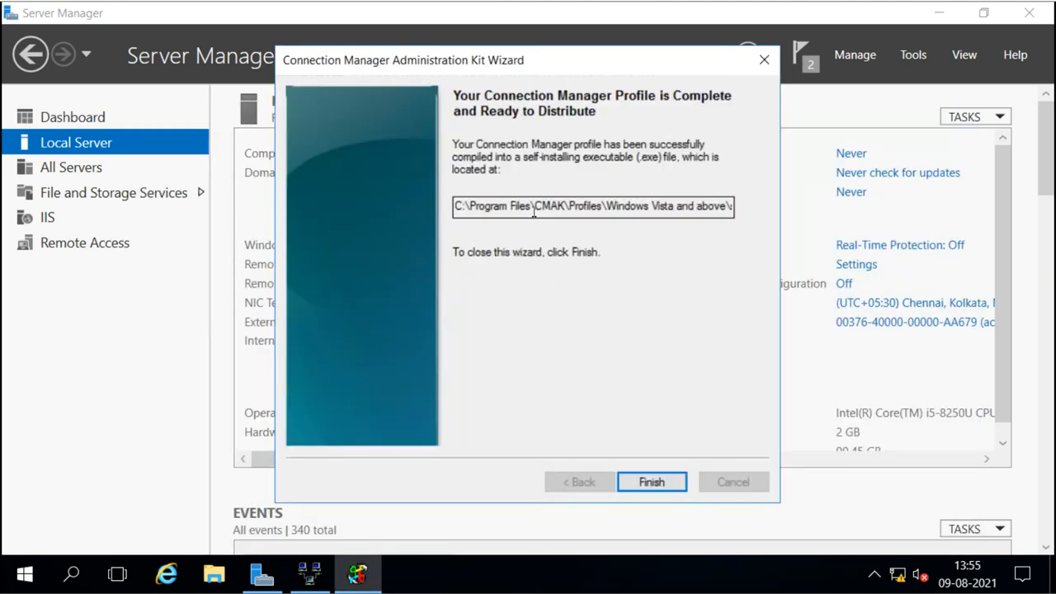
drag(529, 206, 811, 212)
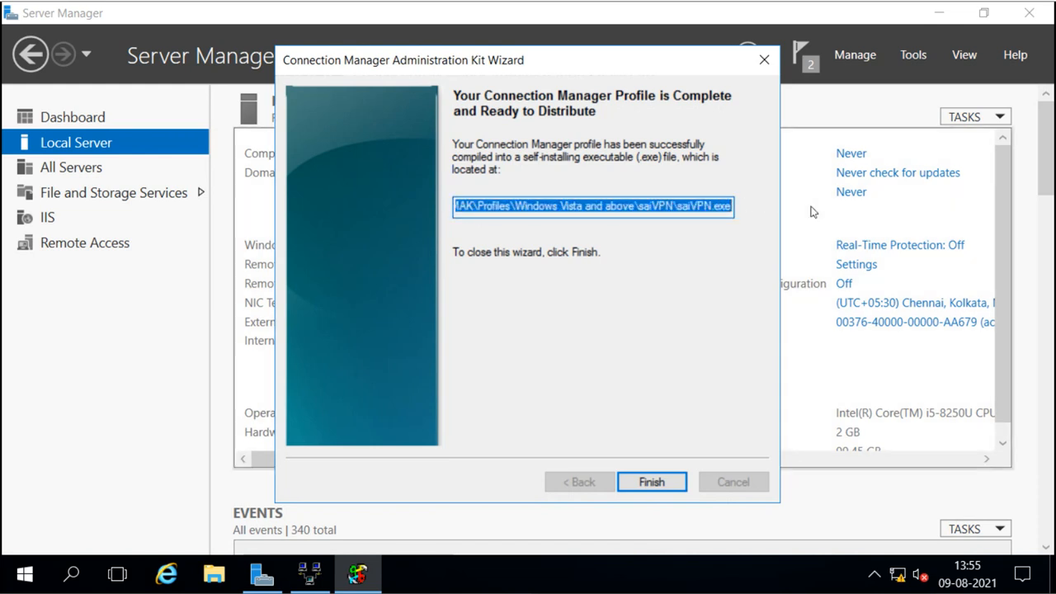
click(660, 481)
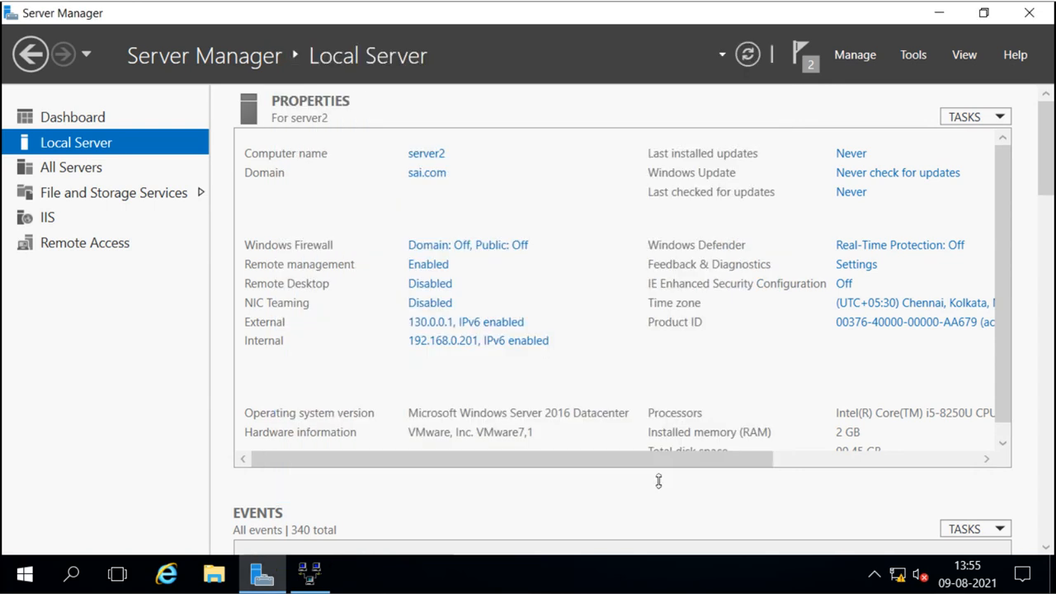
Open File Explorer maximized and check Program Files (x86)\CMAK\Profiles, which lacks the saiVPN profile.
click(208, 568)
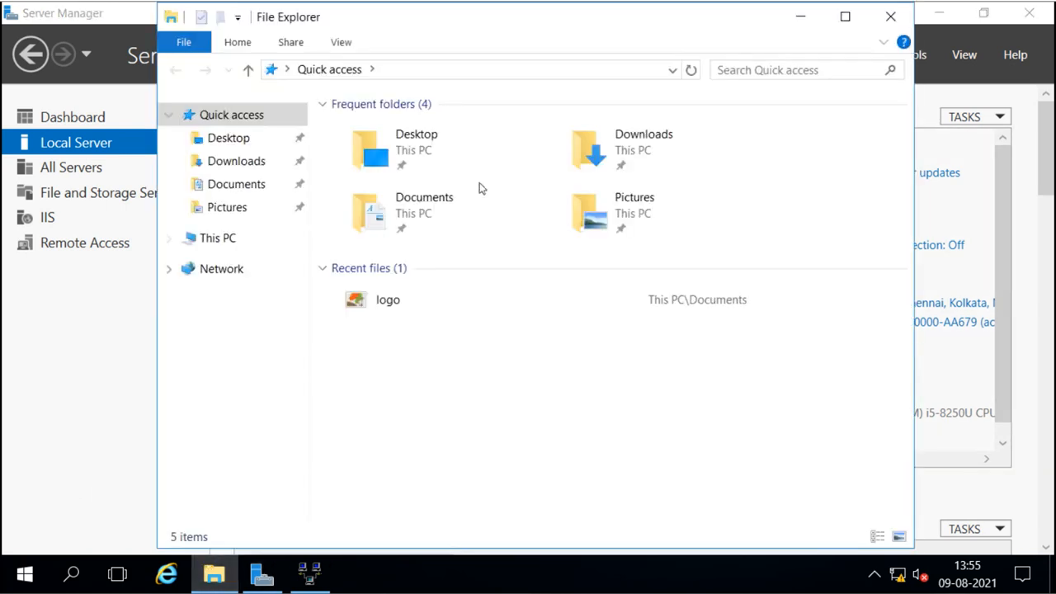
click(844, 17)
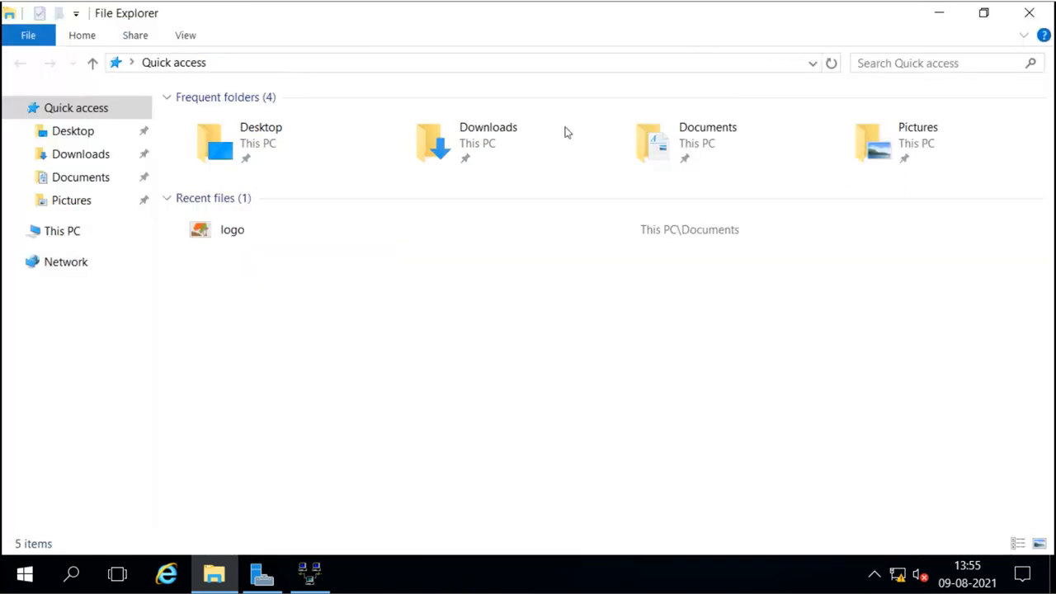
click(54, 234)
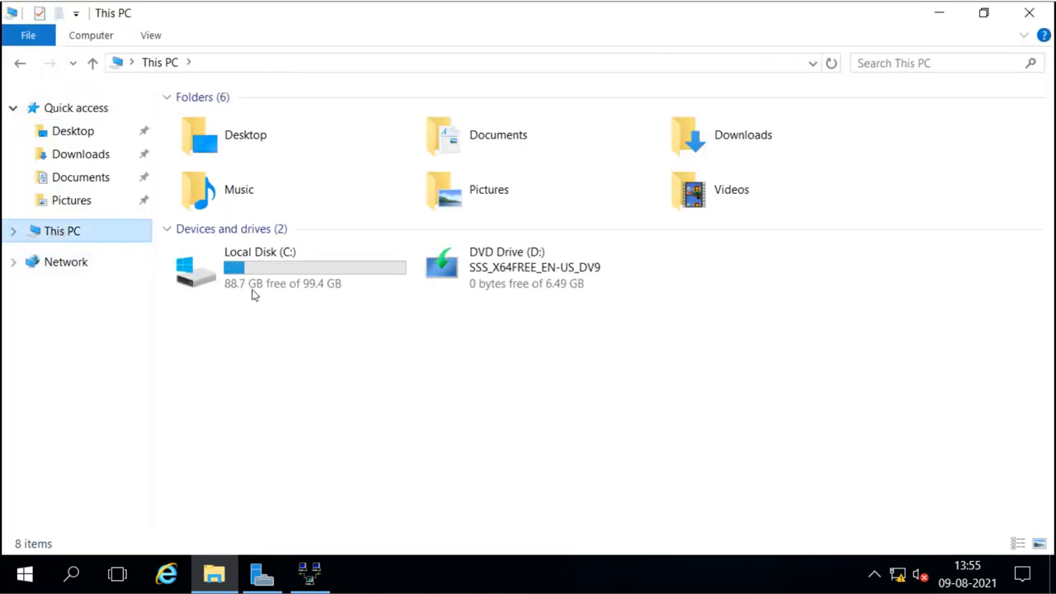
click(291, 277)
double_click(290, 277)
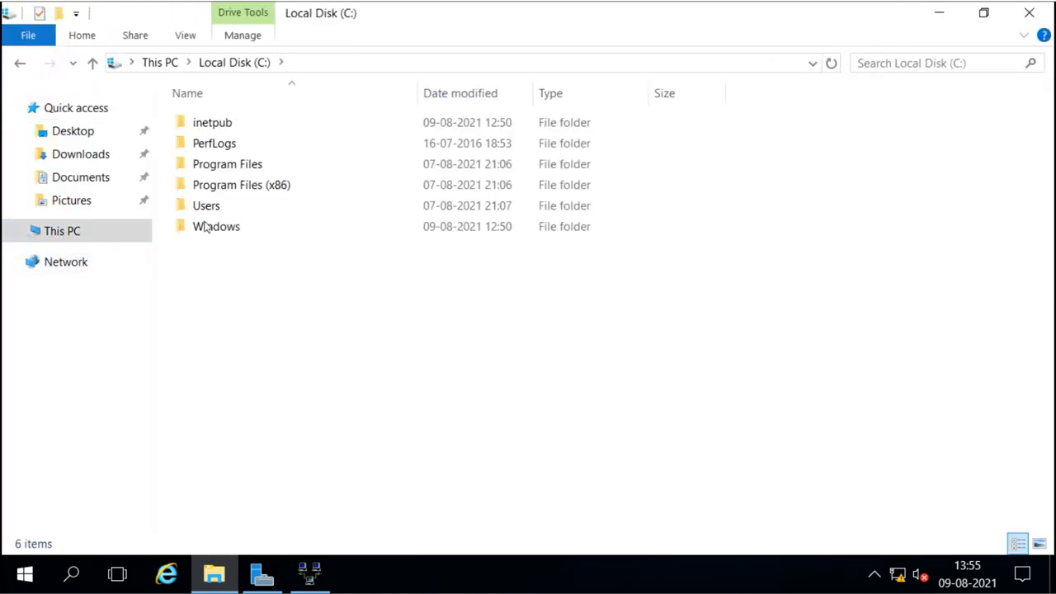
double_click(247, 186)
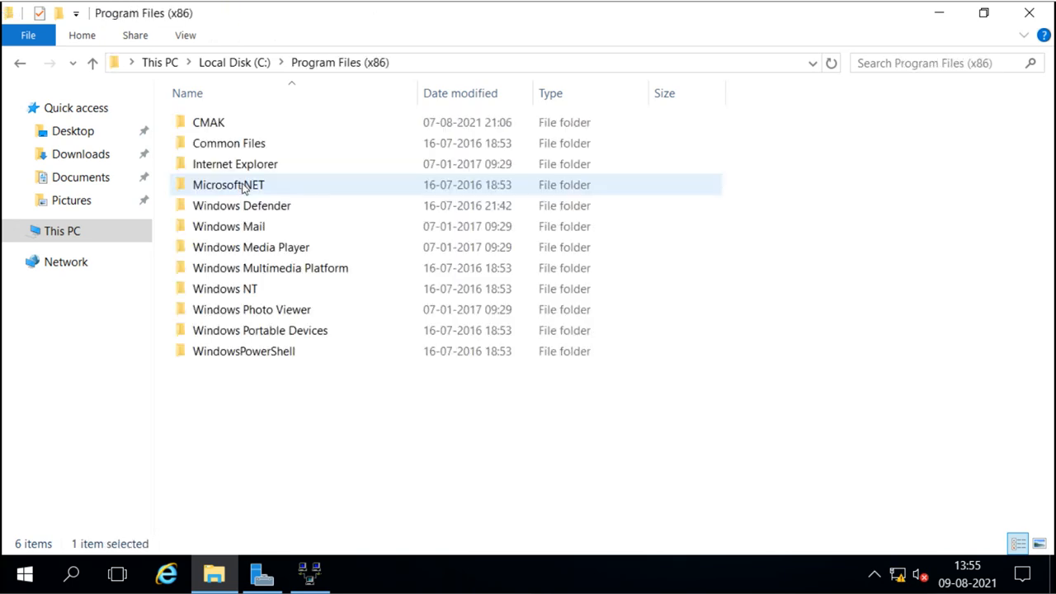
double_click(216, 127)
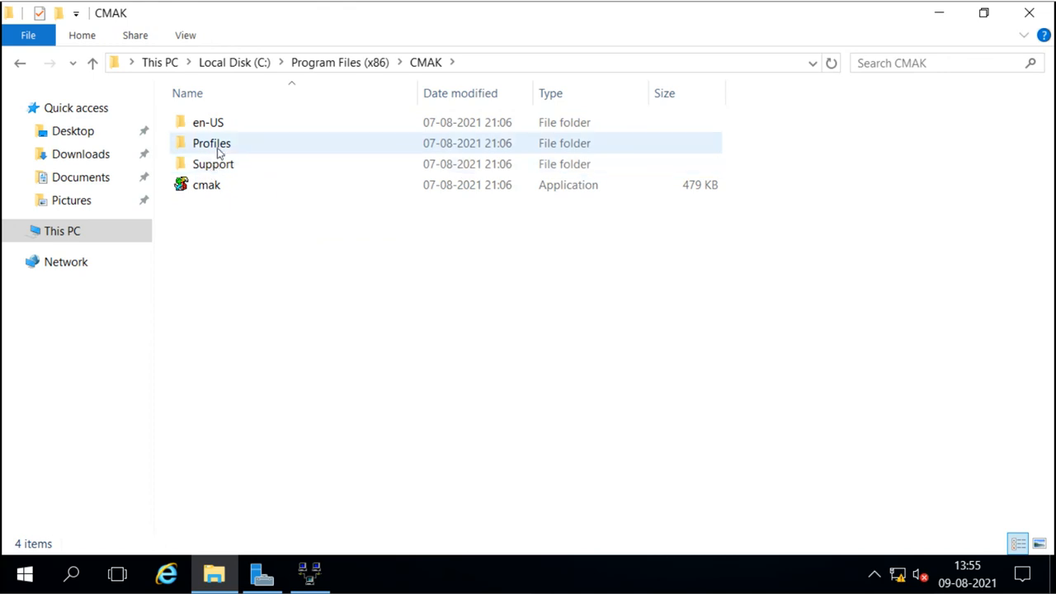
double_click(218, 147)
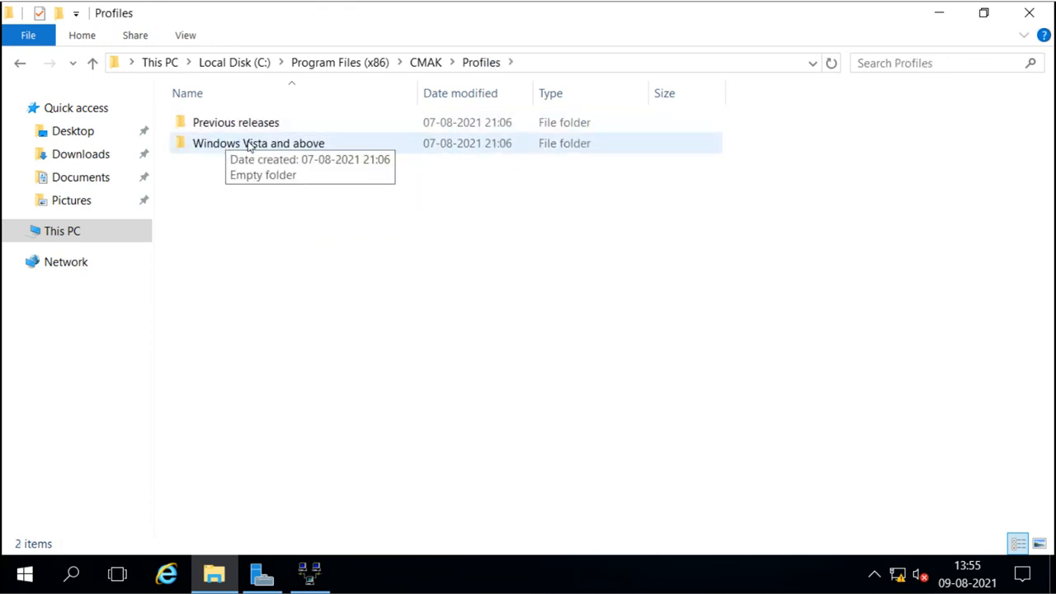
double_click(266, 147)
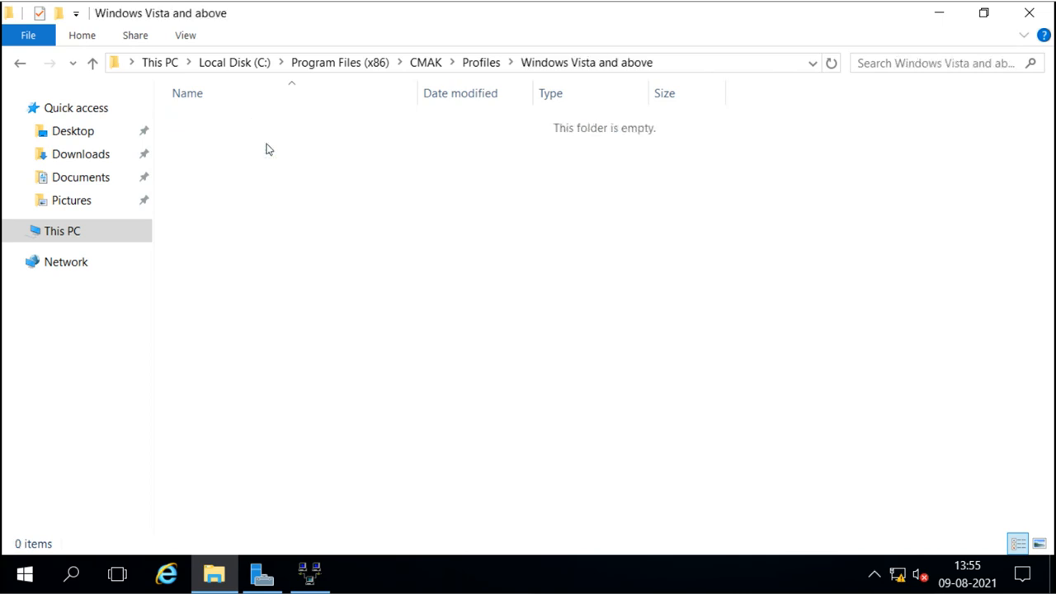
click(478, 63)
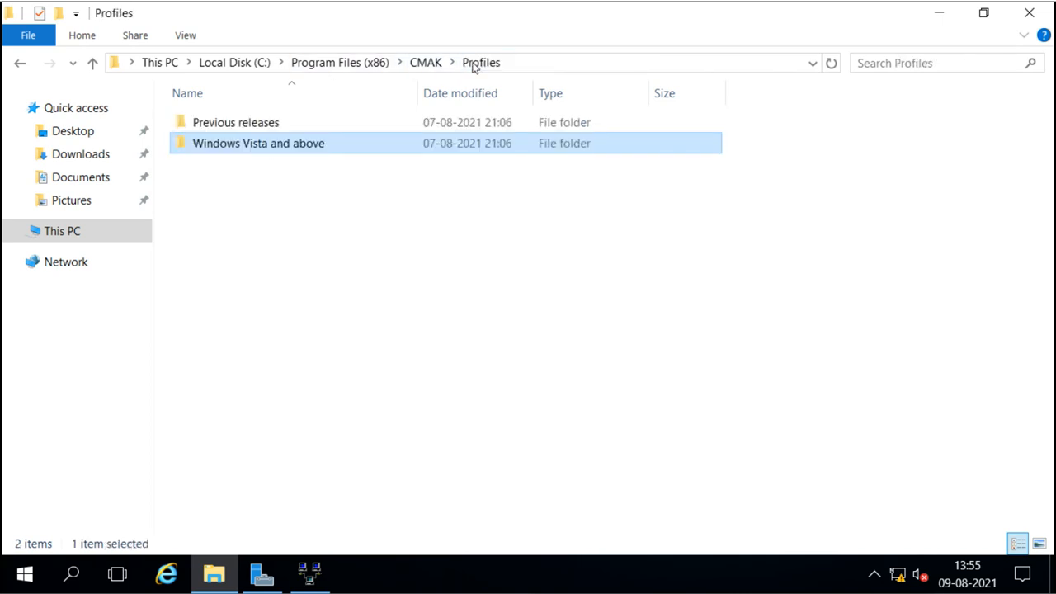
double_click(254, 124)
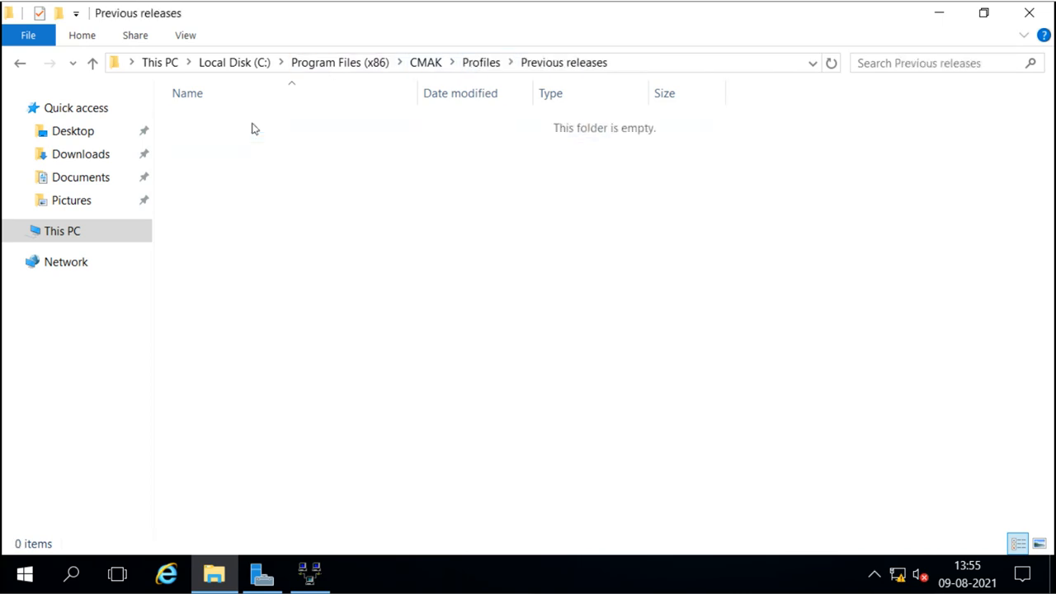
click(346, 64)
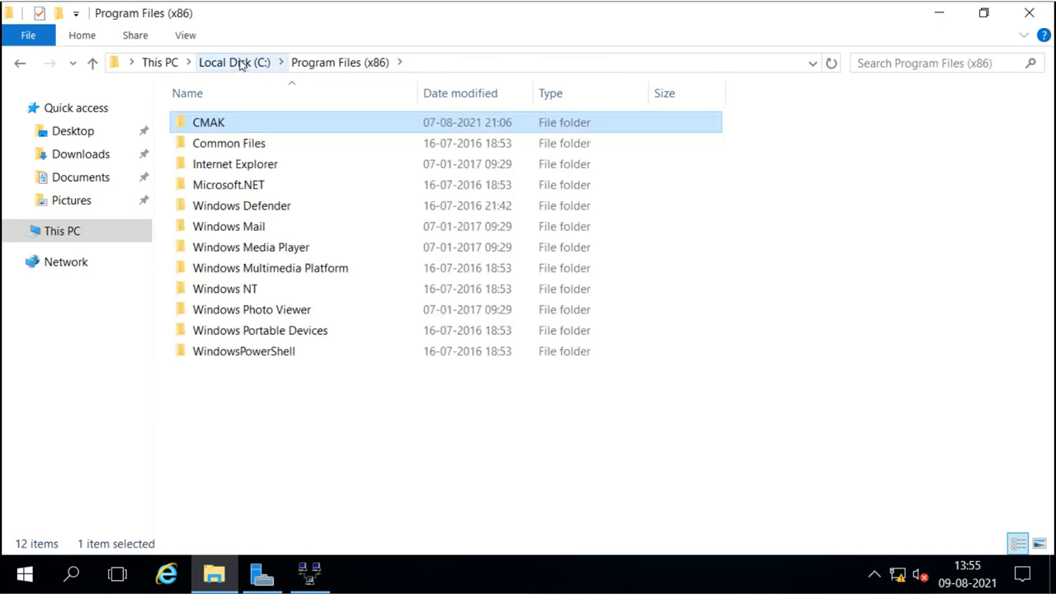
click(240, 64)
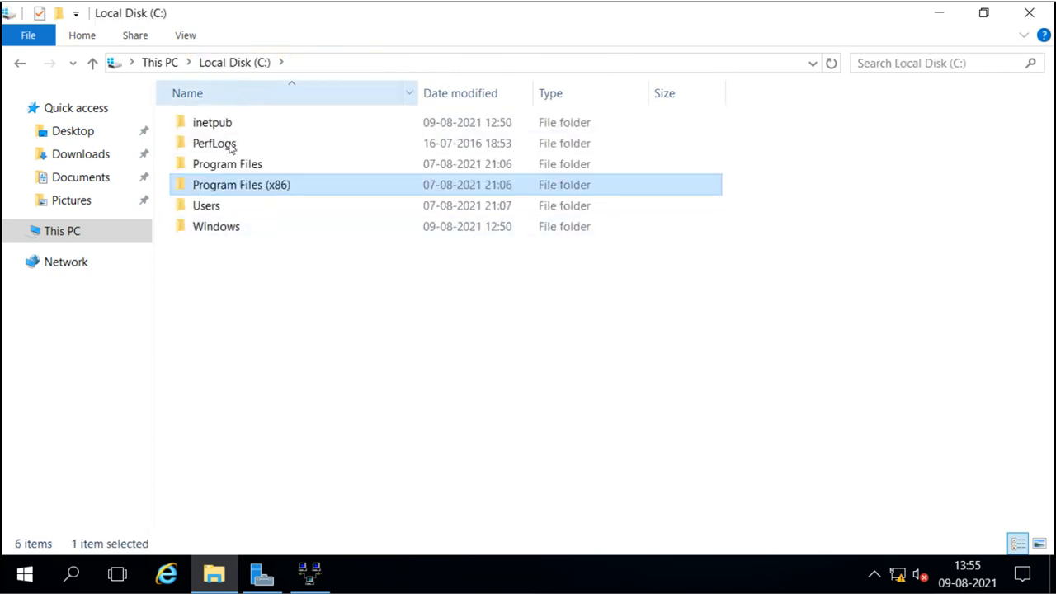
Open the saiVPN folder under C:\Program Files\CMAK\Profiles\Windows Vista and above.
double_click(235, 164)
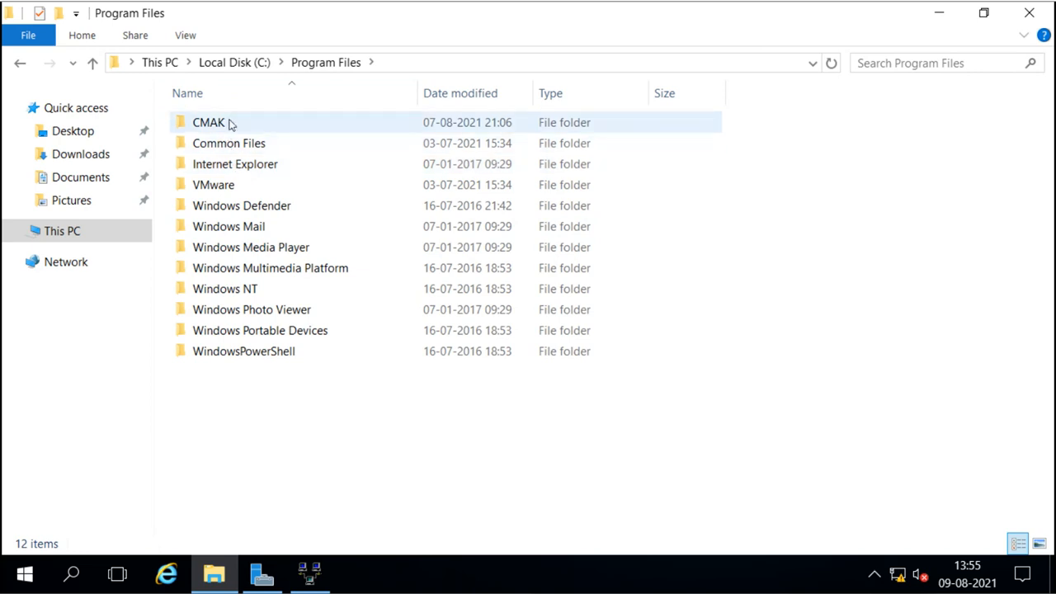
double_click(228, 124)
double_click(230, 146)
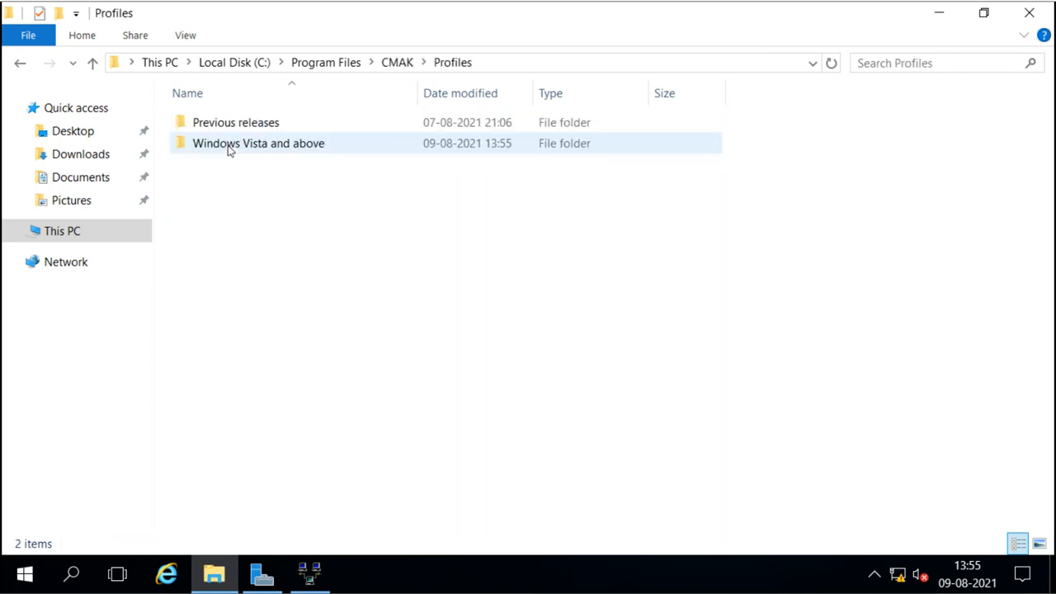
double_click(243, 146)
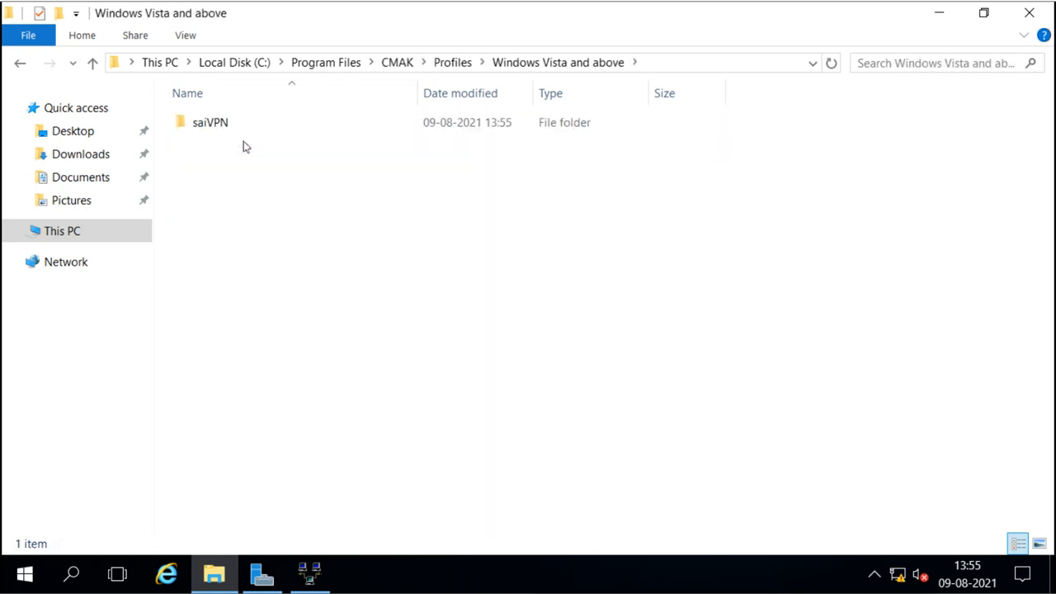
double_click(211, 125)
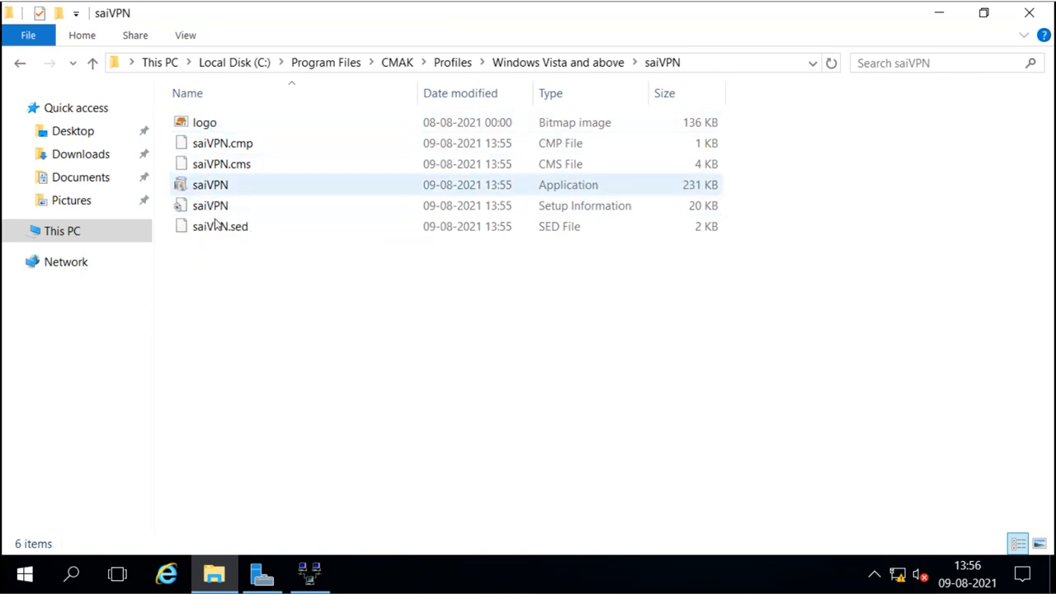
click(540, 66)
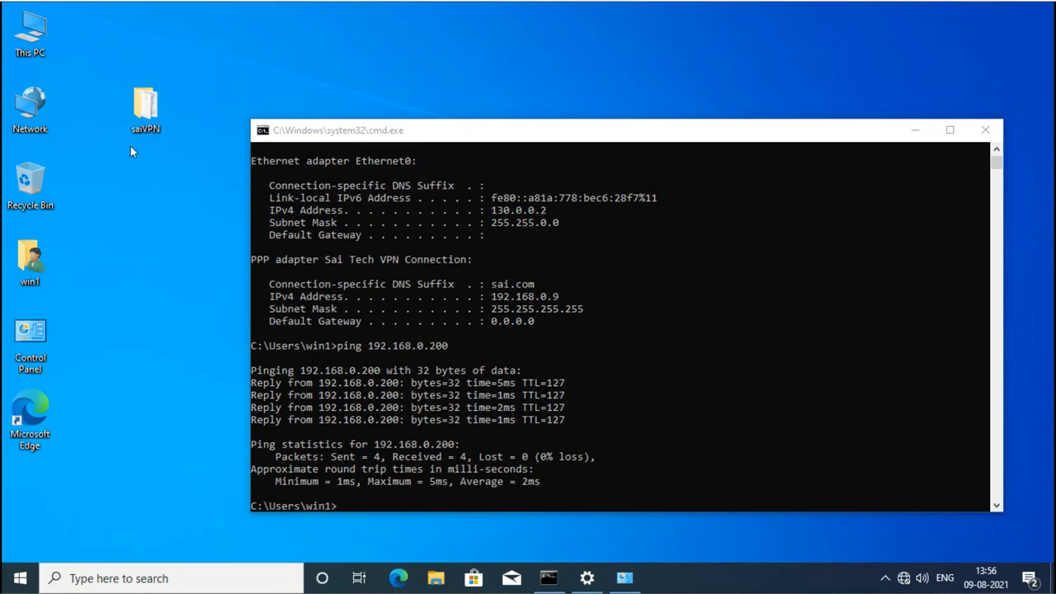
On Windows 10, run saiVPN.exe from the desktop saiVPN folder and install it for all users.
click(138, 111)
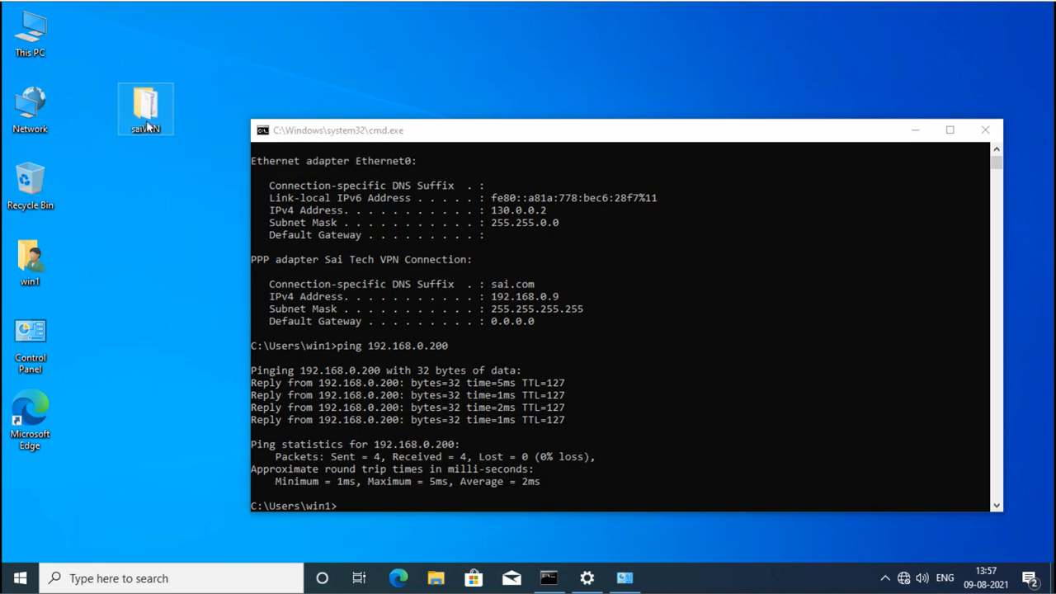
double_click(147, 126)
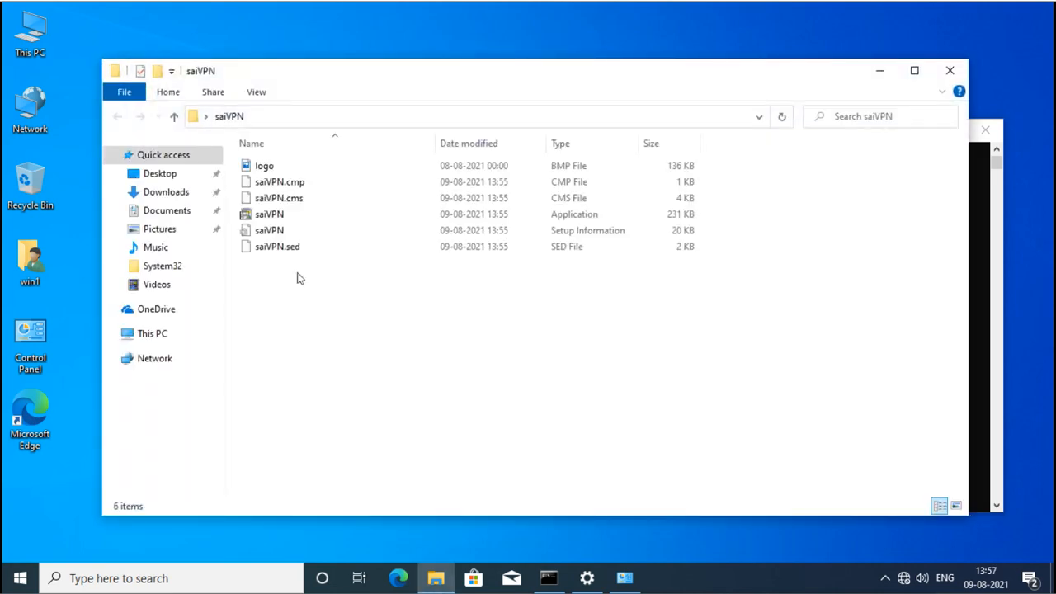
double_click(273, 219)
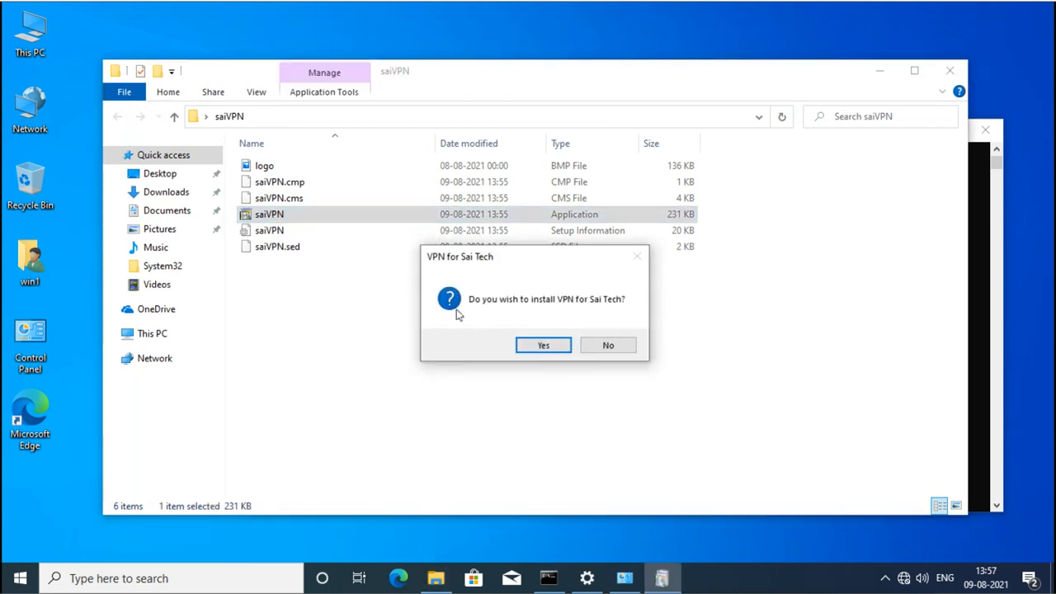
click(548, 347)
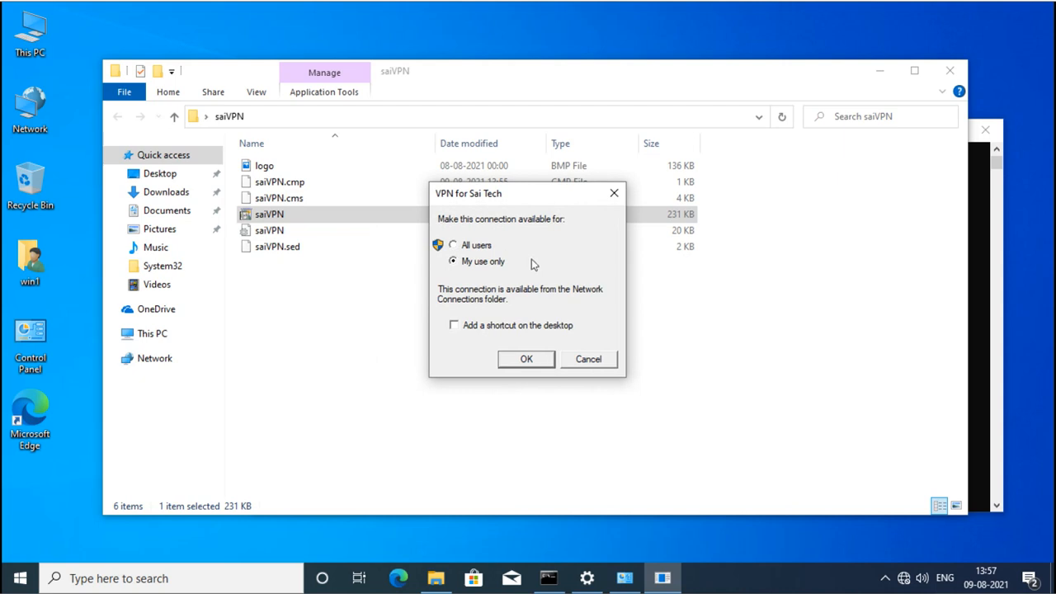
click(452, 246)
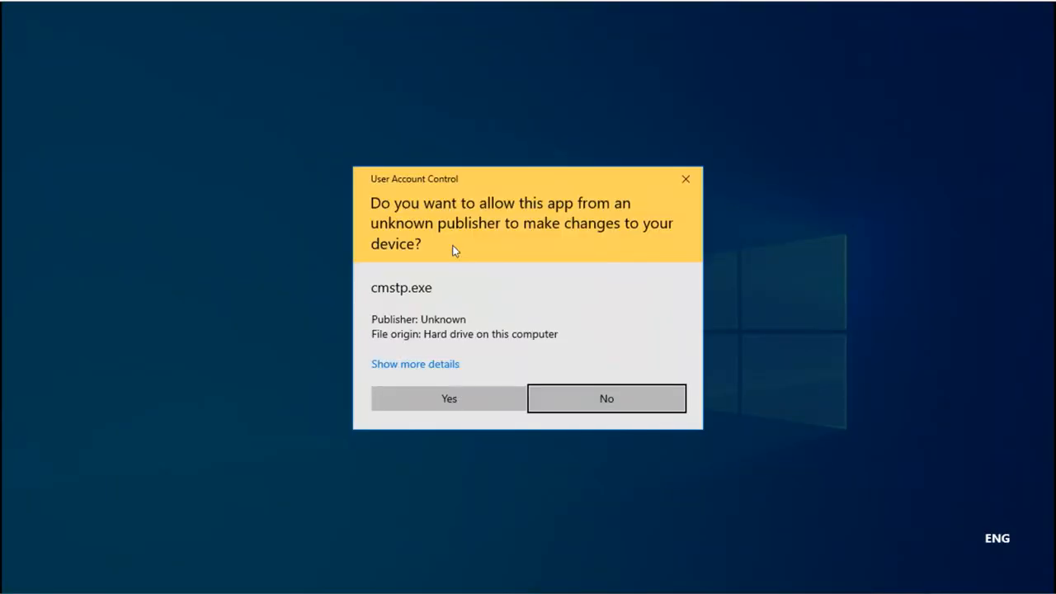
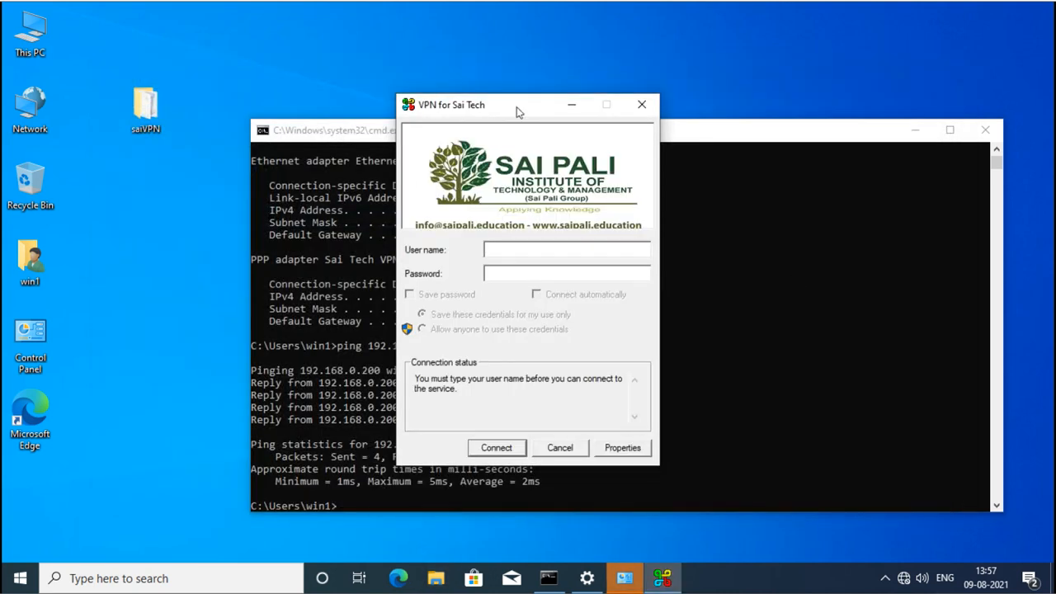
Cancel the VPN for Sai Tech sign-in without connecting and return to Network Connections.
drag(517, 112, 586, 83)
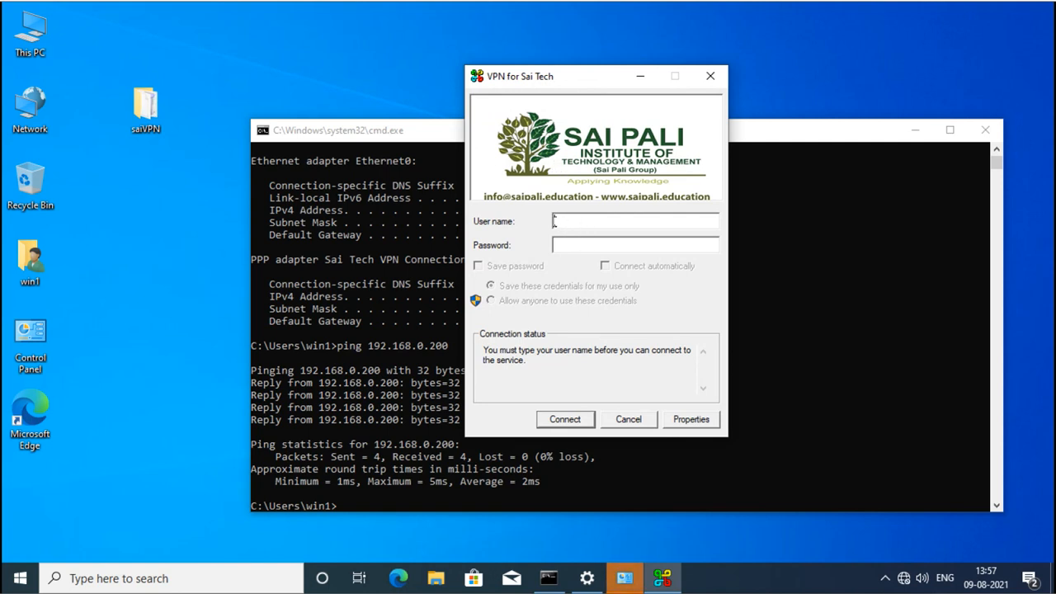
click(627, 419)
click(629, 581)
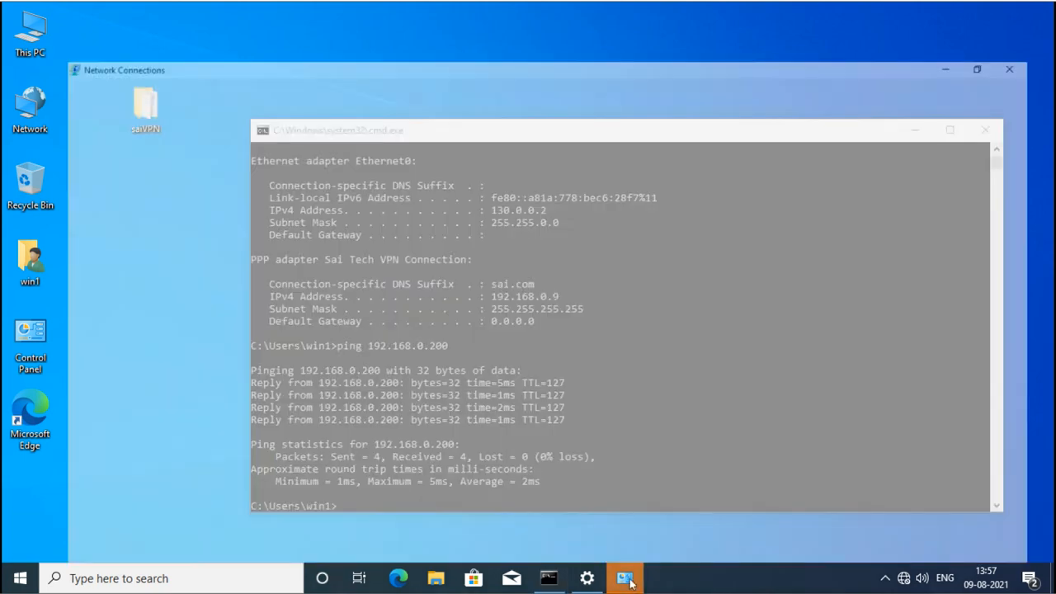
click(519, 314)
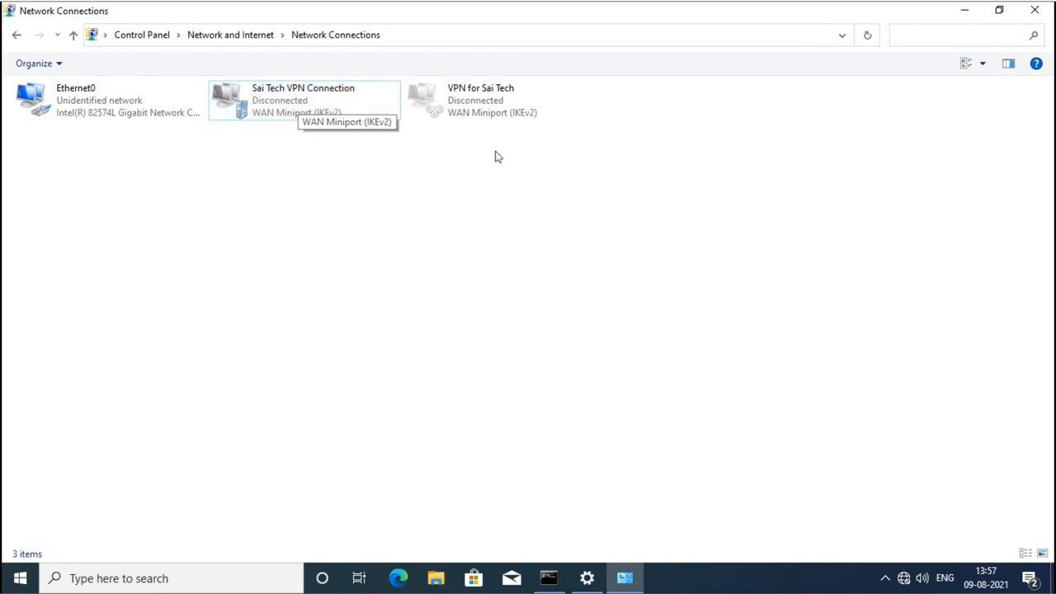
right_click(472, 108)
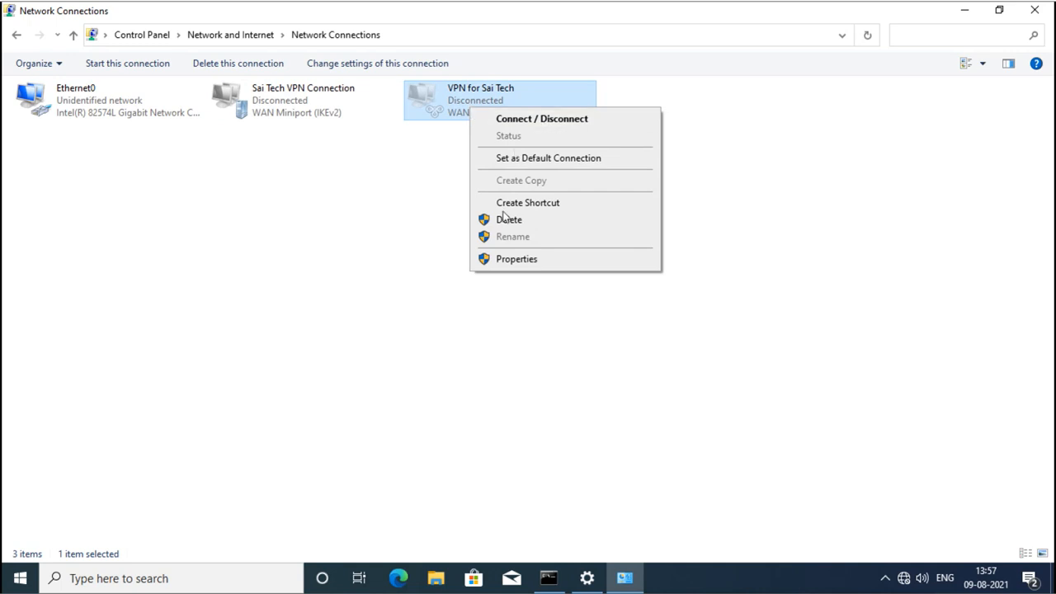
click(512, 262)
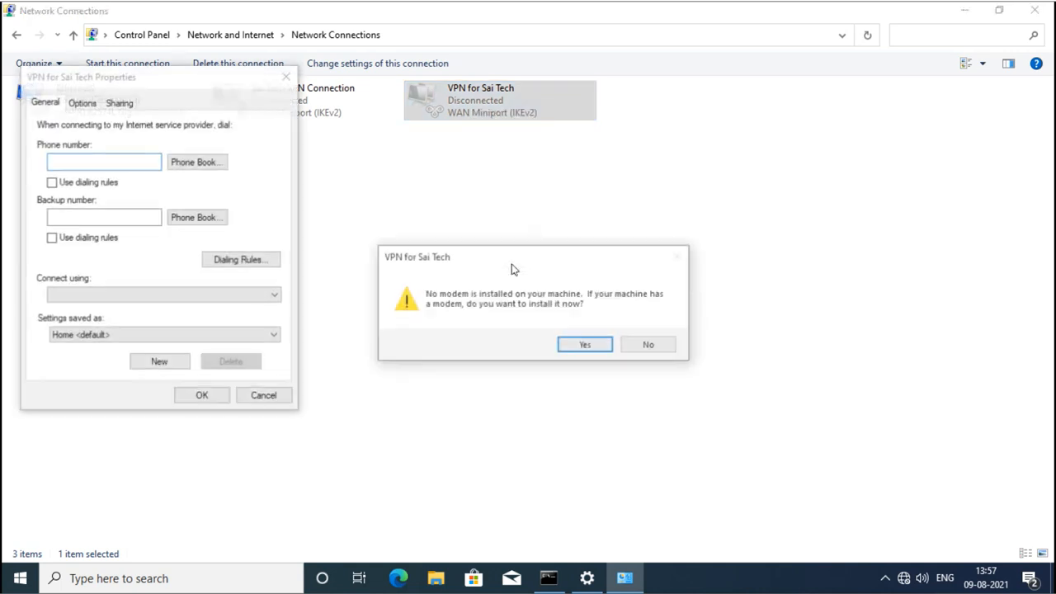
click(586, 345)
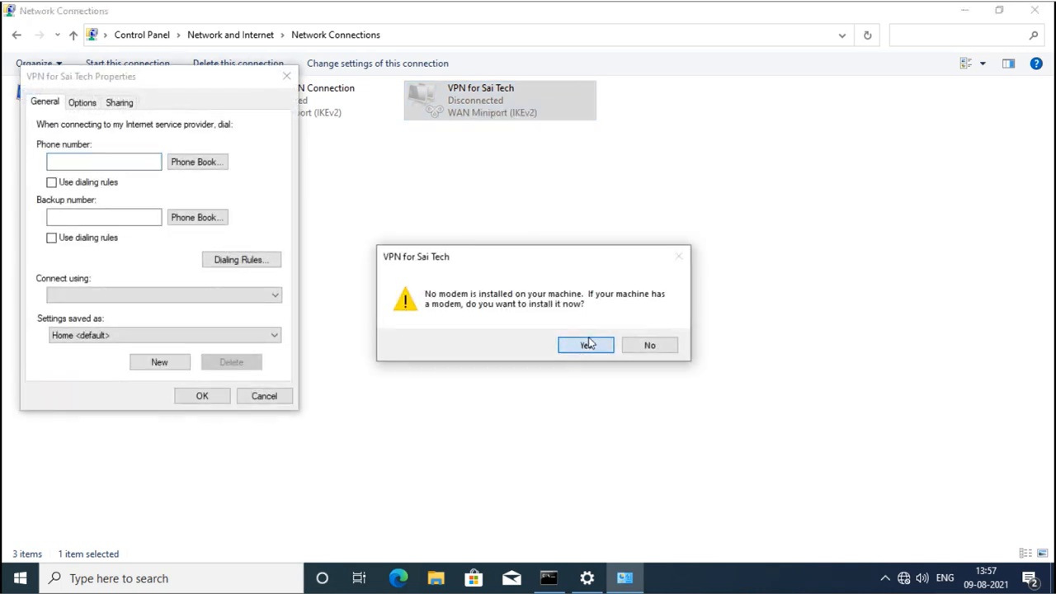
click(637, 352)
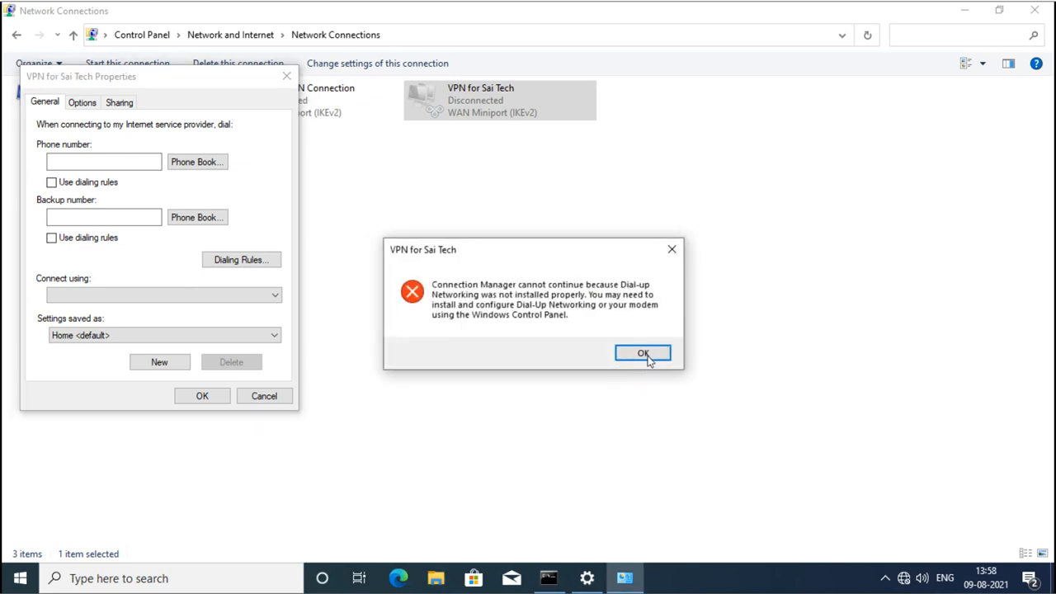
click(651, 355)
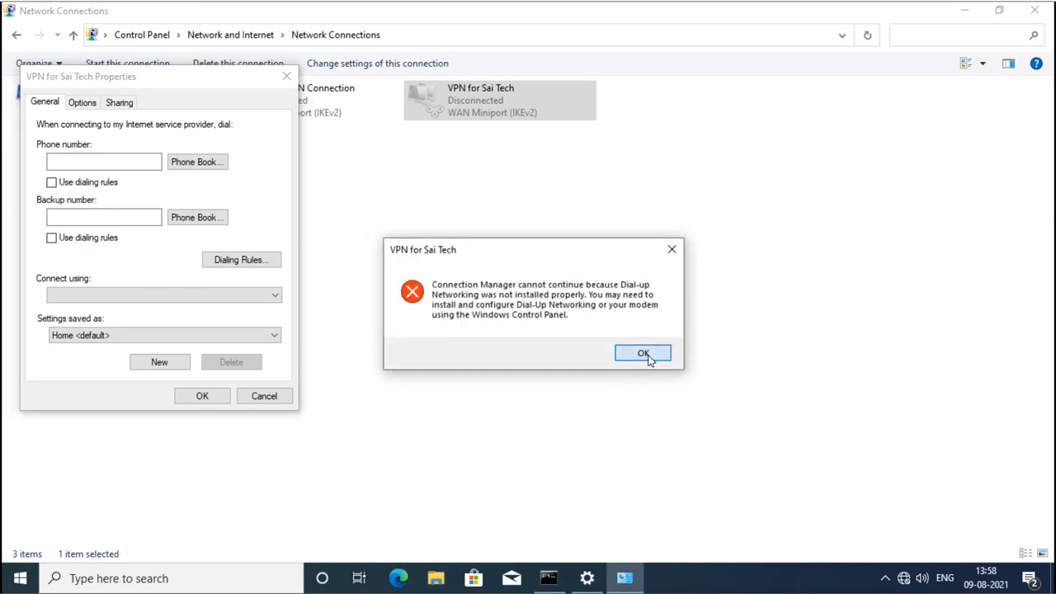
click(259, 398)
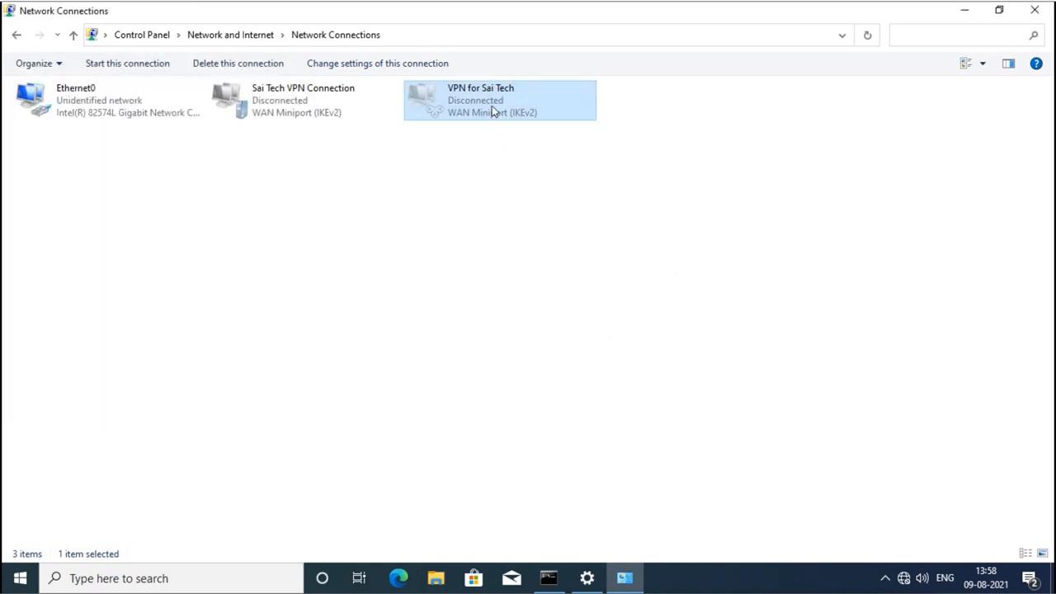
Check VPN for Sai Tech in Settings' VPN list, then close Settings, Network Connections and cmd.
click(587, 578)
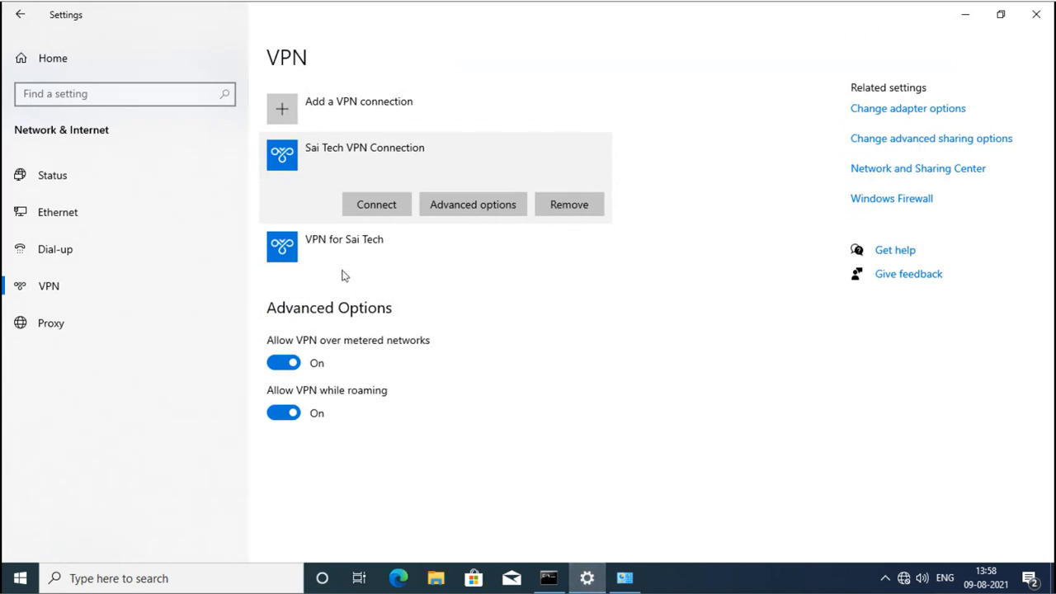
click(344, 264)
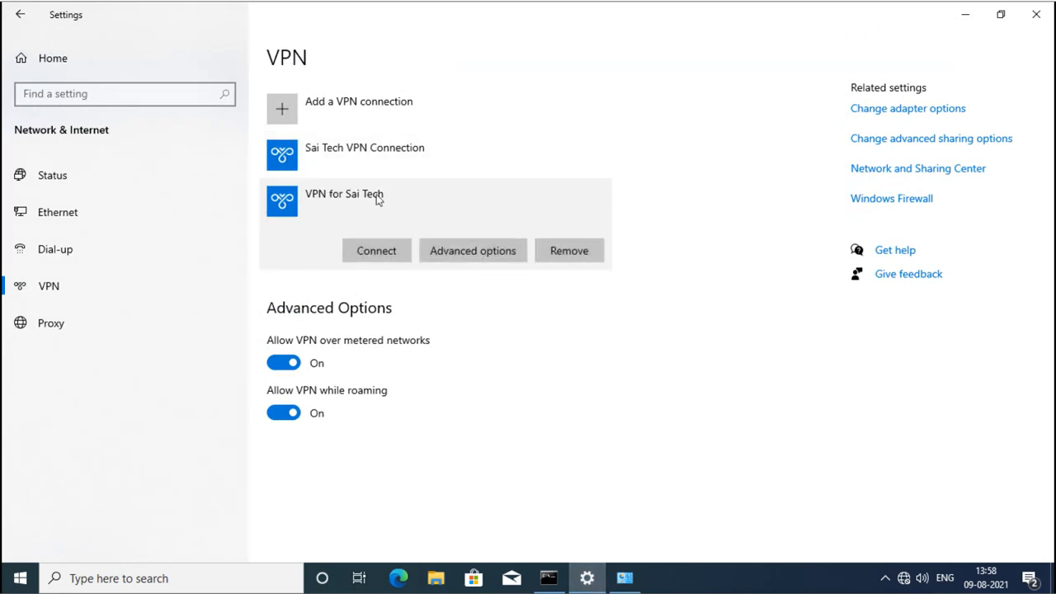
click(1030, 21)
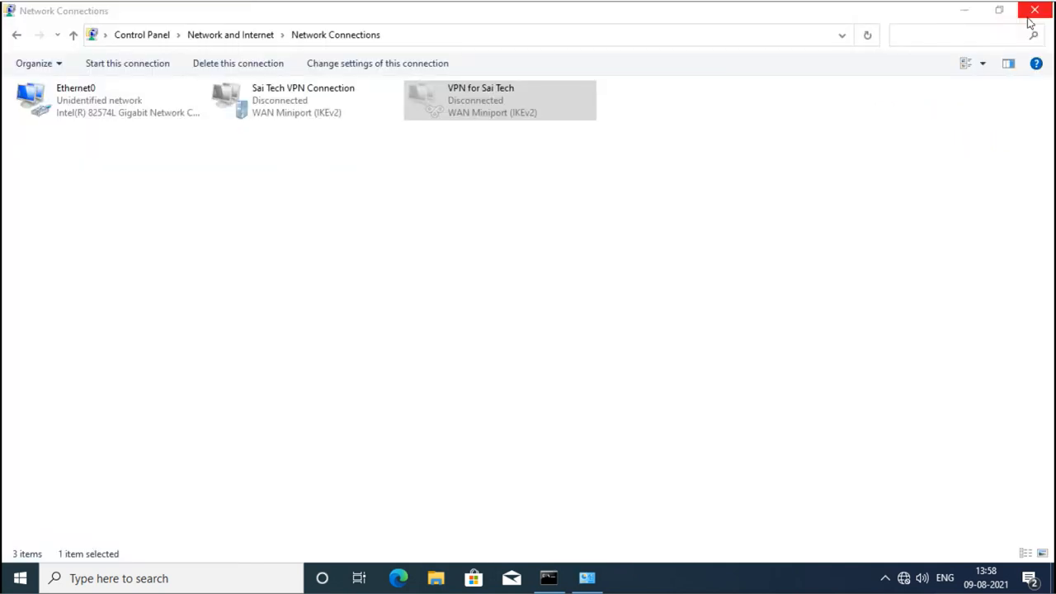
click(1030, 23)
click(982, 130)
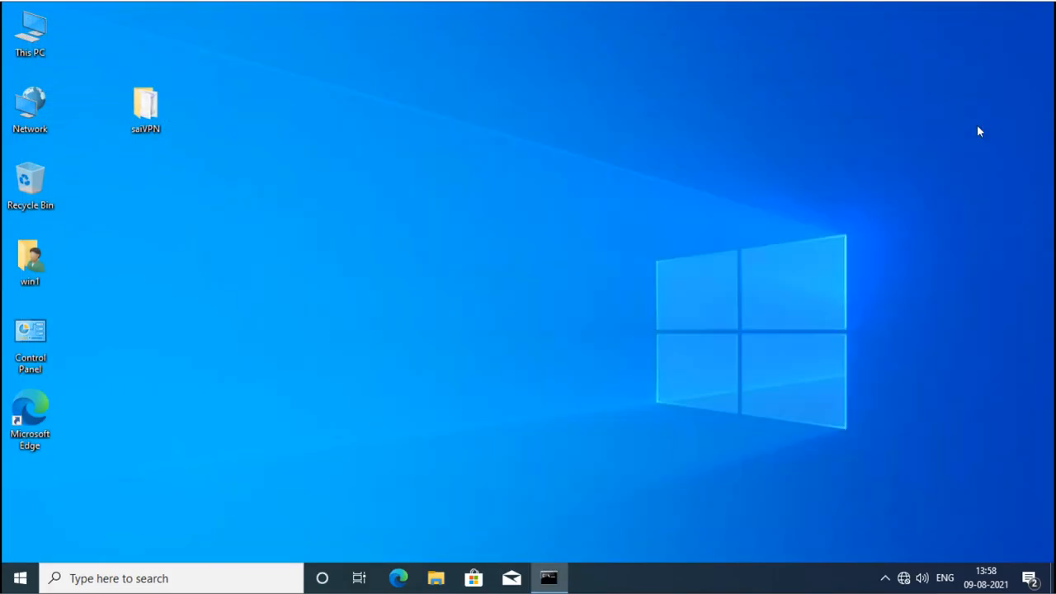